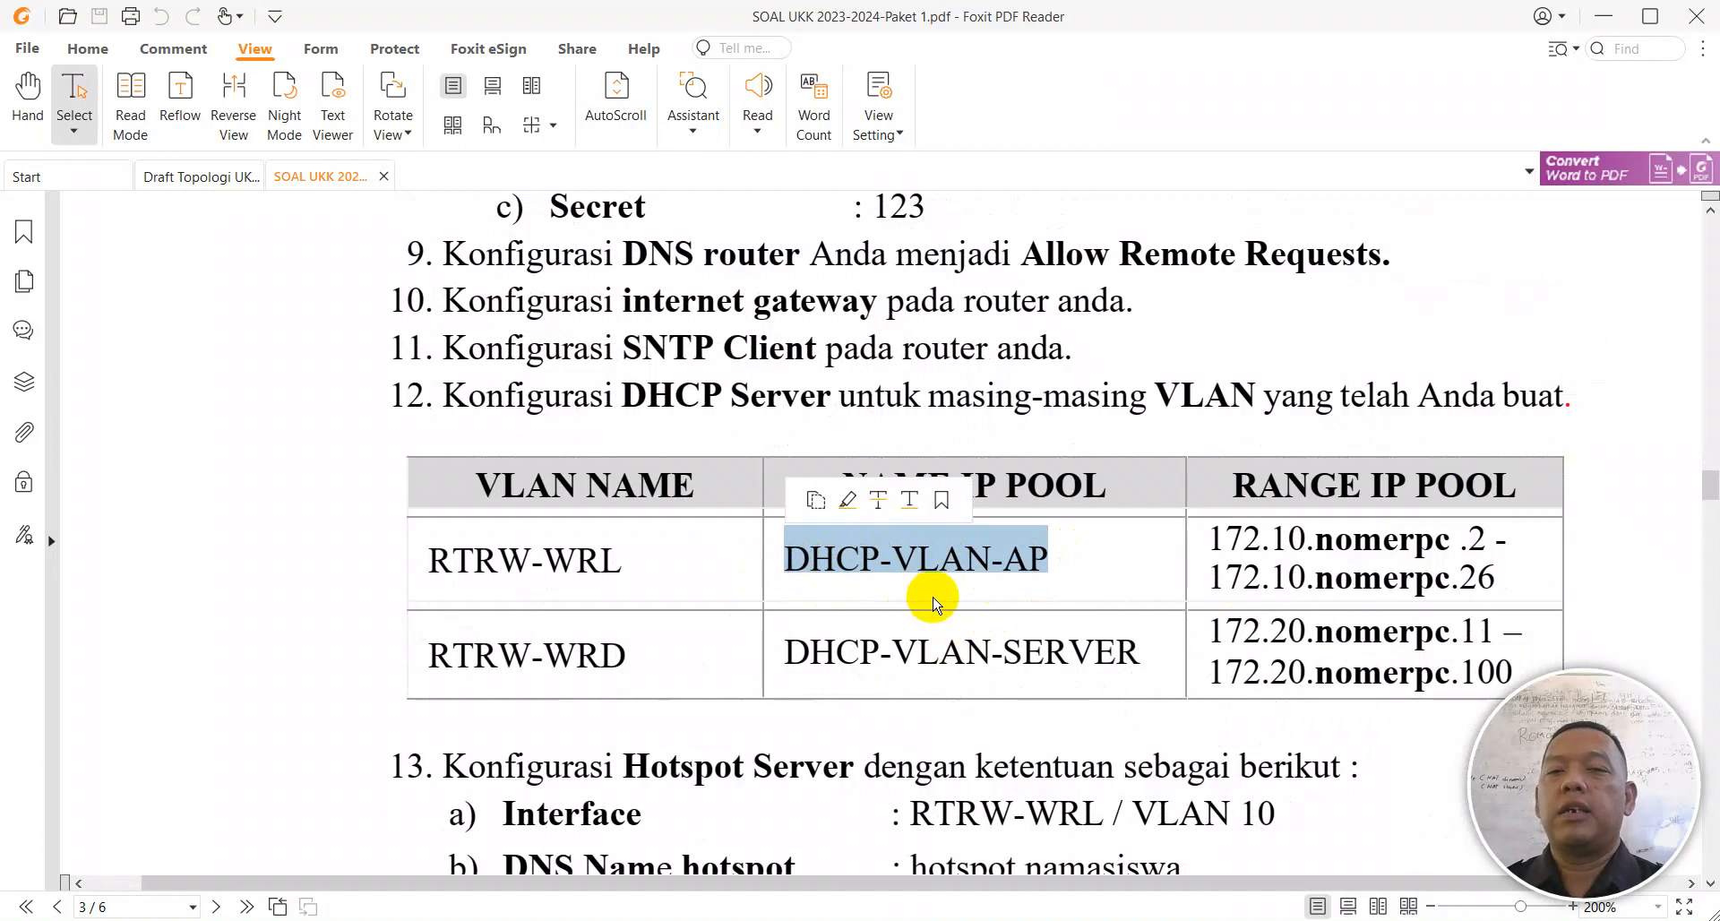
# Step: Check the PDF VLAN table's RTRW-WRL (ID 10) and RTRW-WRD (ID 20) rows, then return to WinBox
pyautogui.moveTo(1142, 659); pyautogui.dragTo(894, 638)
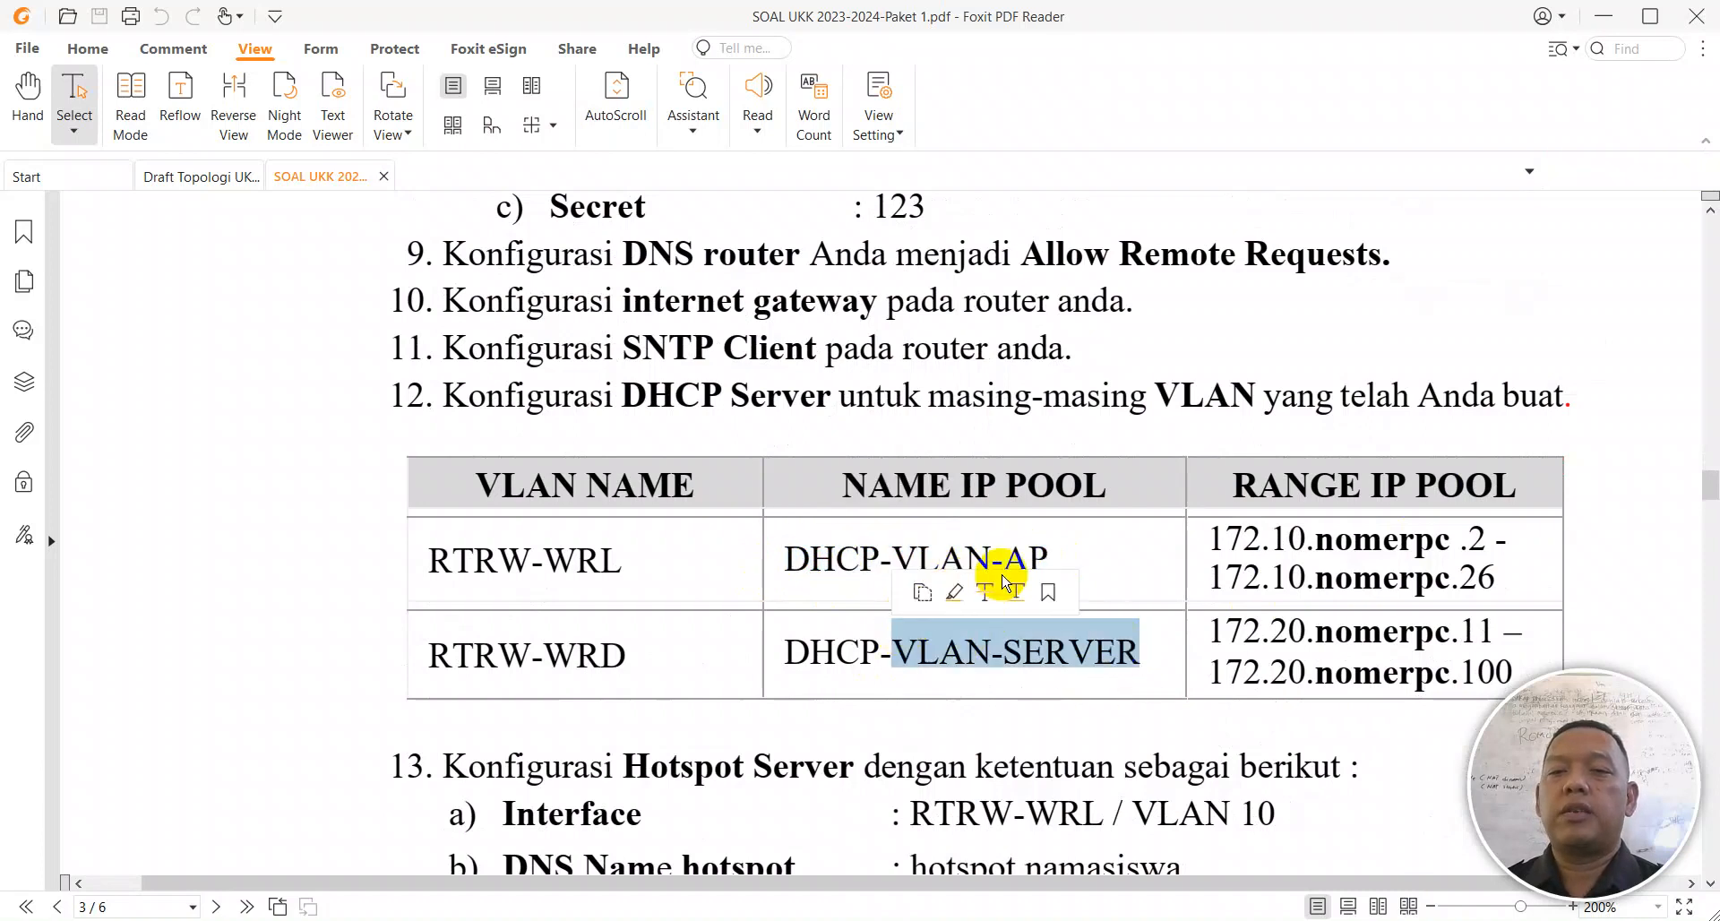
pyautogui.click(460, 563)
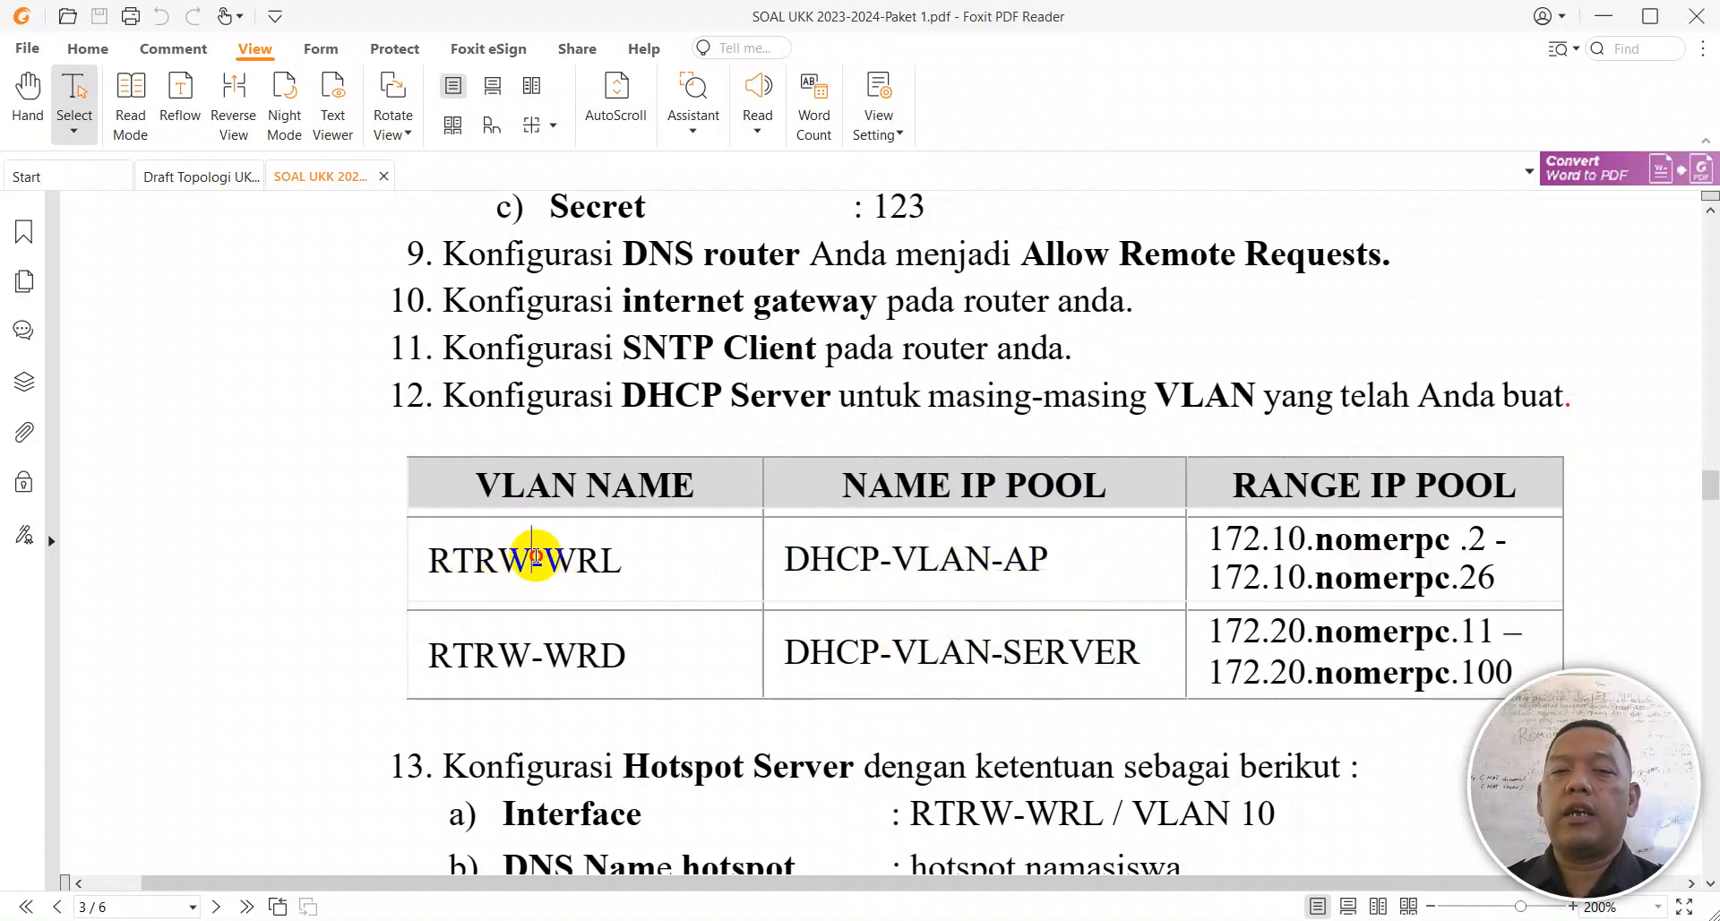
pyautogui.click(578, 554)
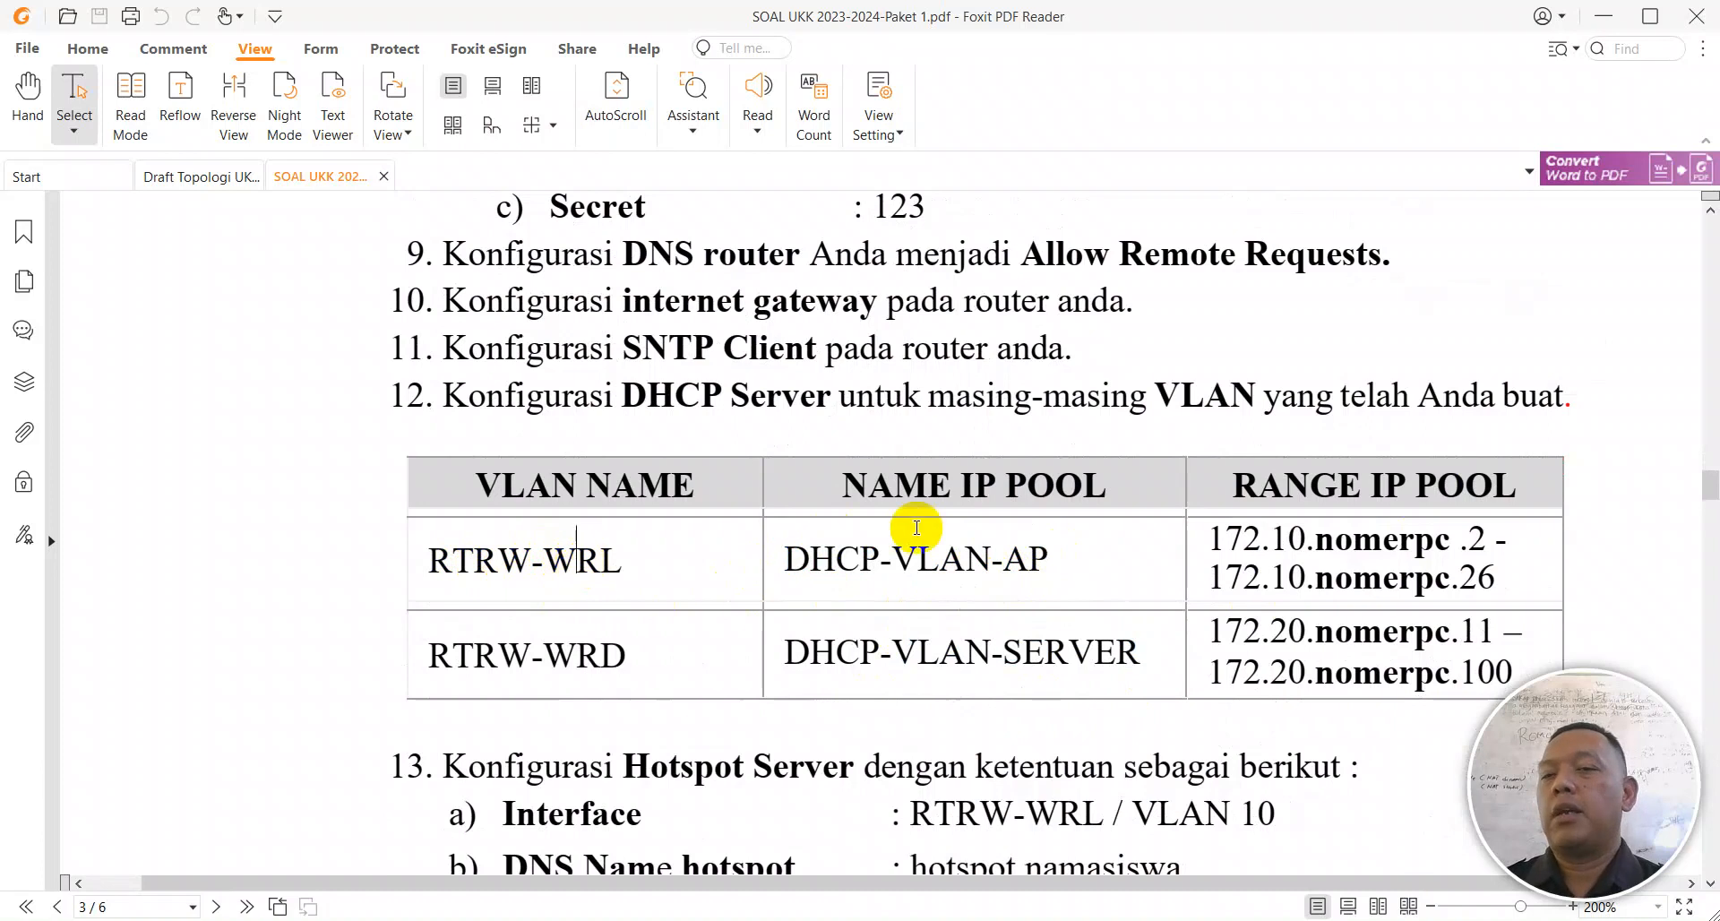
pyautogui.scroll(5, 1324, 556)
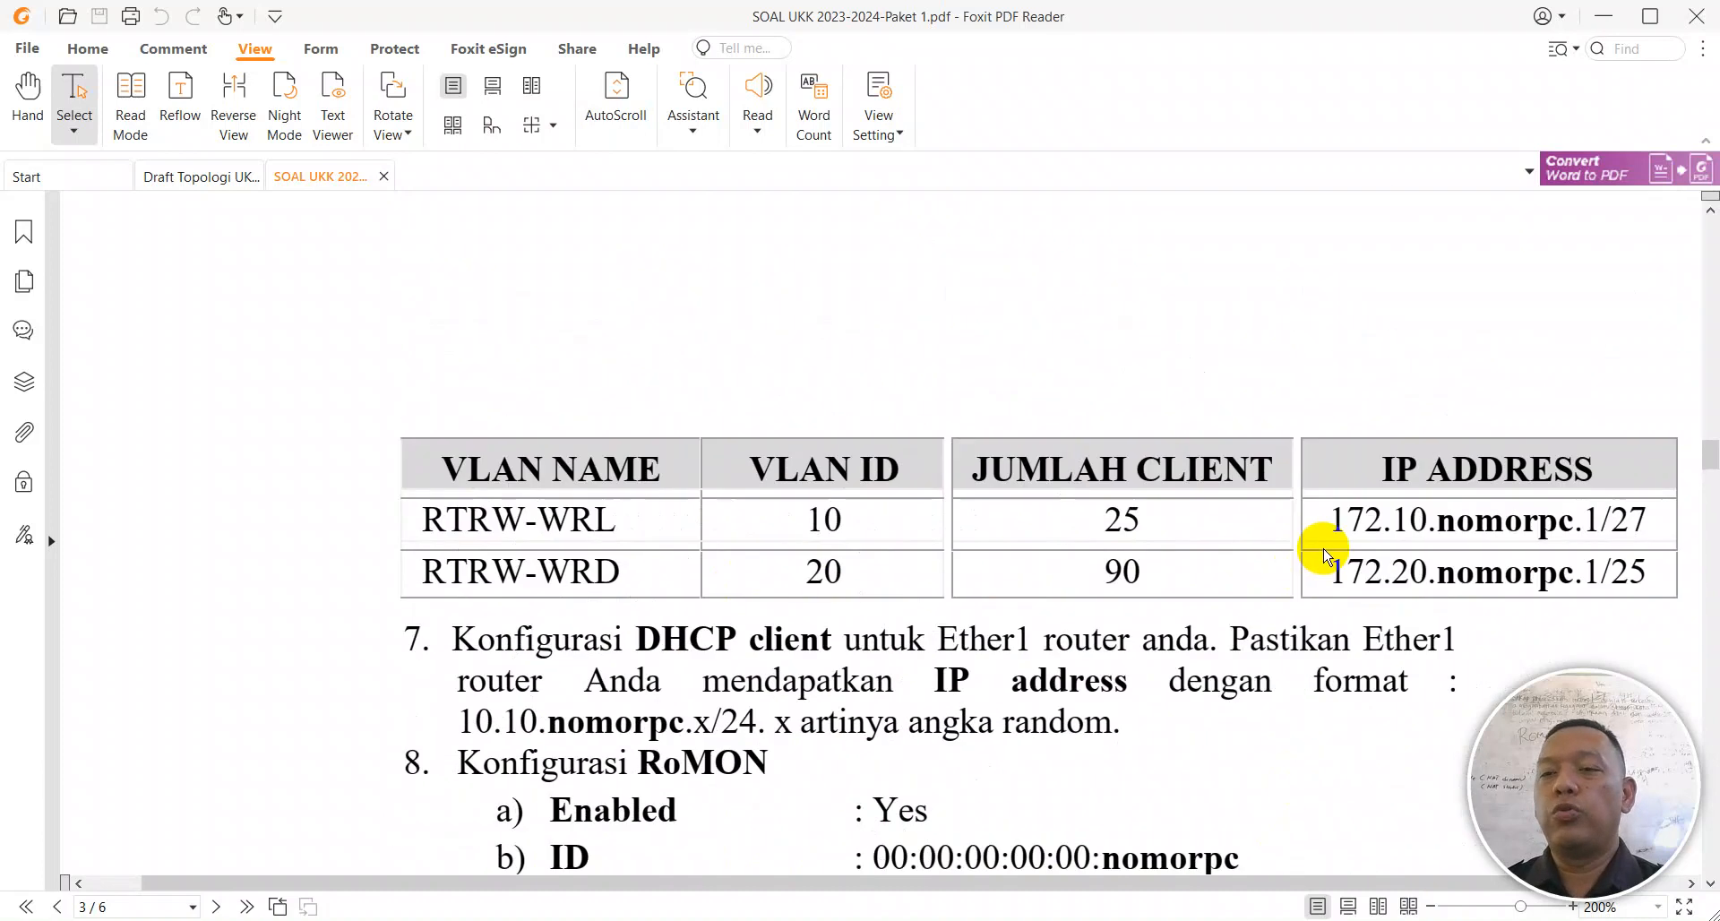
pyautogui.moveTo(1431, 523); pyautogui.dragTo(1451, 522)
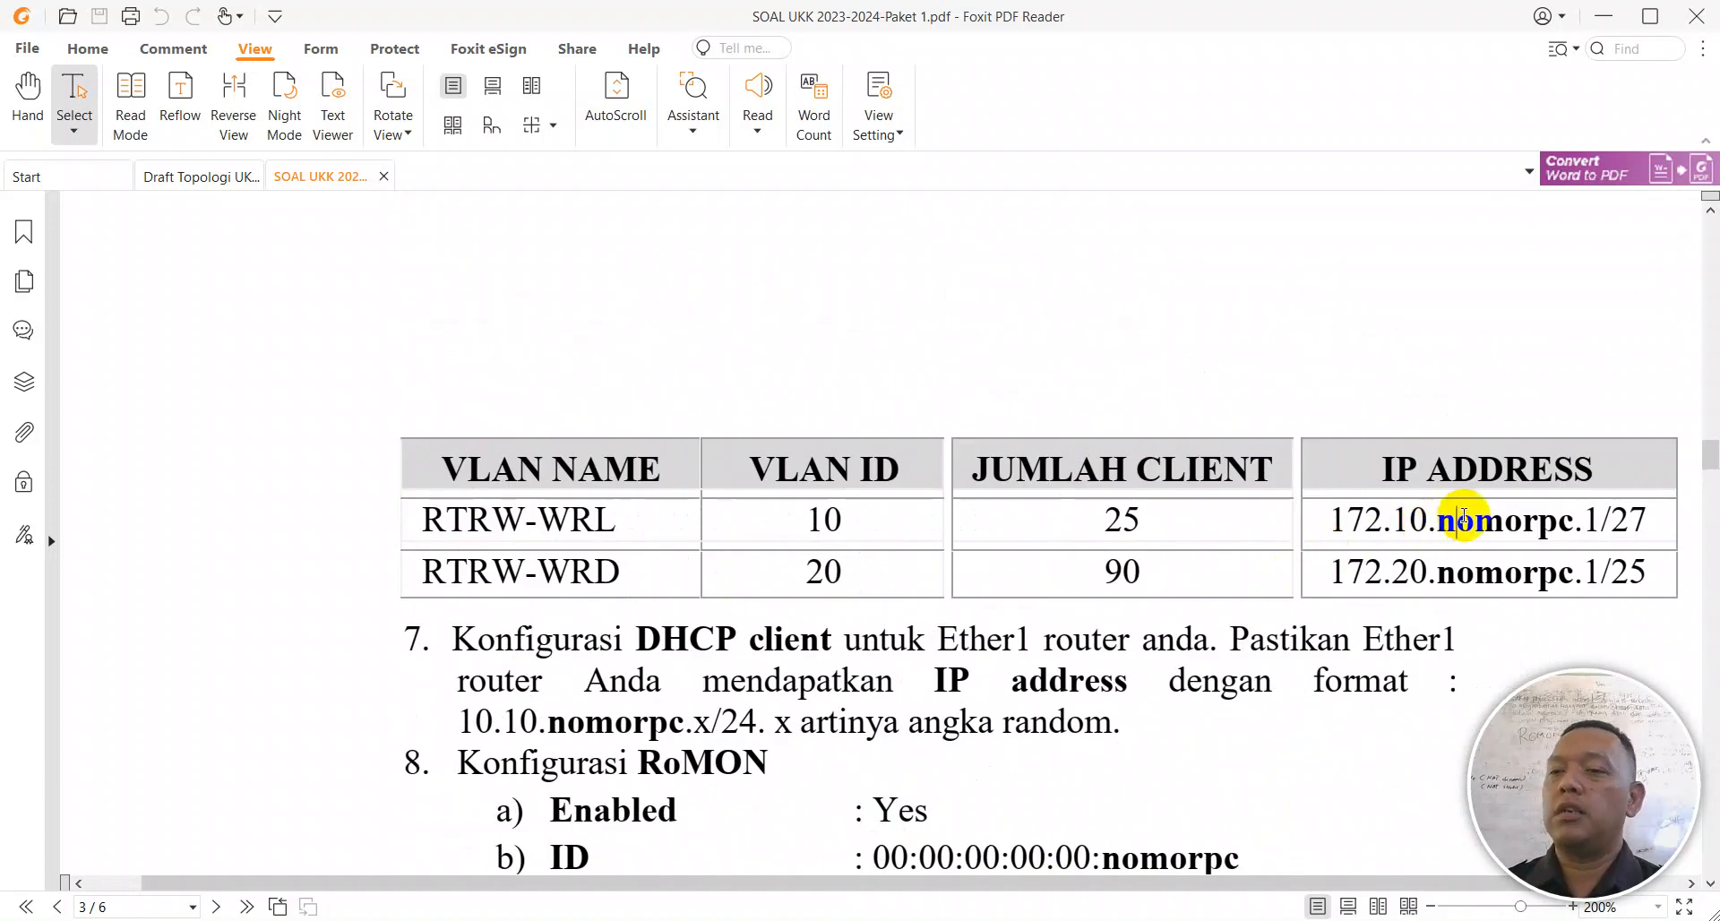
pyautogui.tripleClick(1464, 516)
pyautogui.click(951, 581)
pyautogui.click(1118, 919)
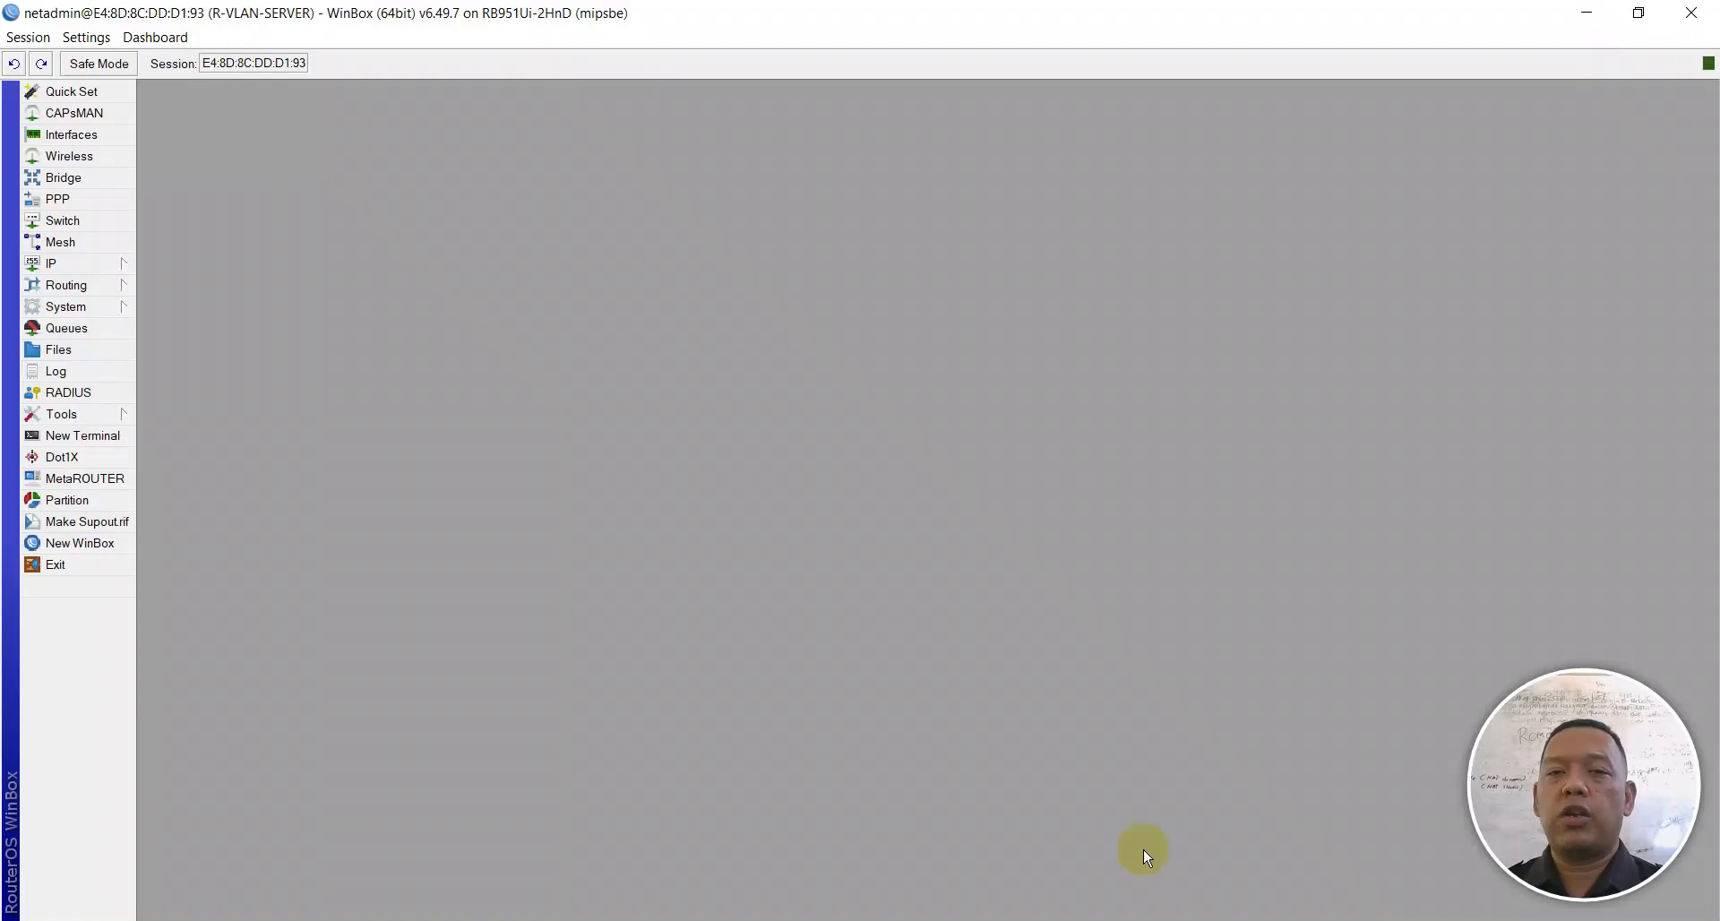
# Step: Open the IP Address List and enlarge it to show all 28 addresses
pyautogui.click(108, 263)
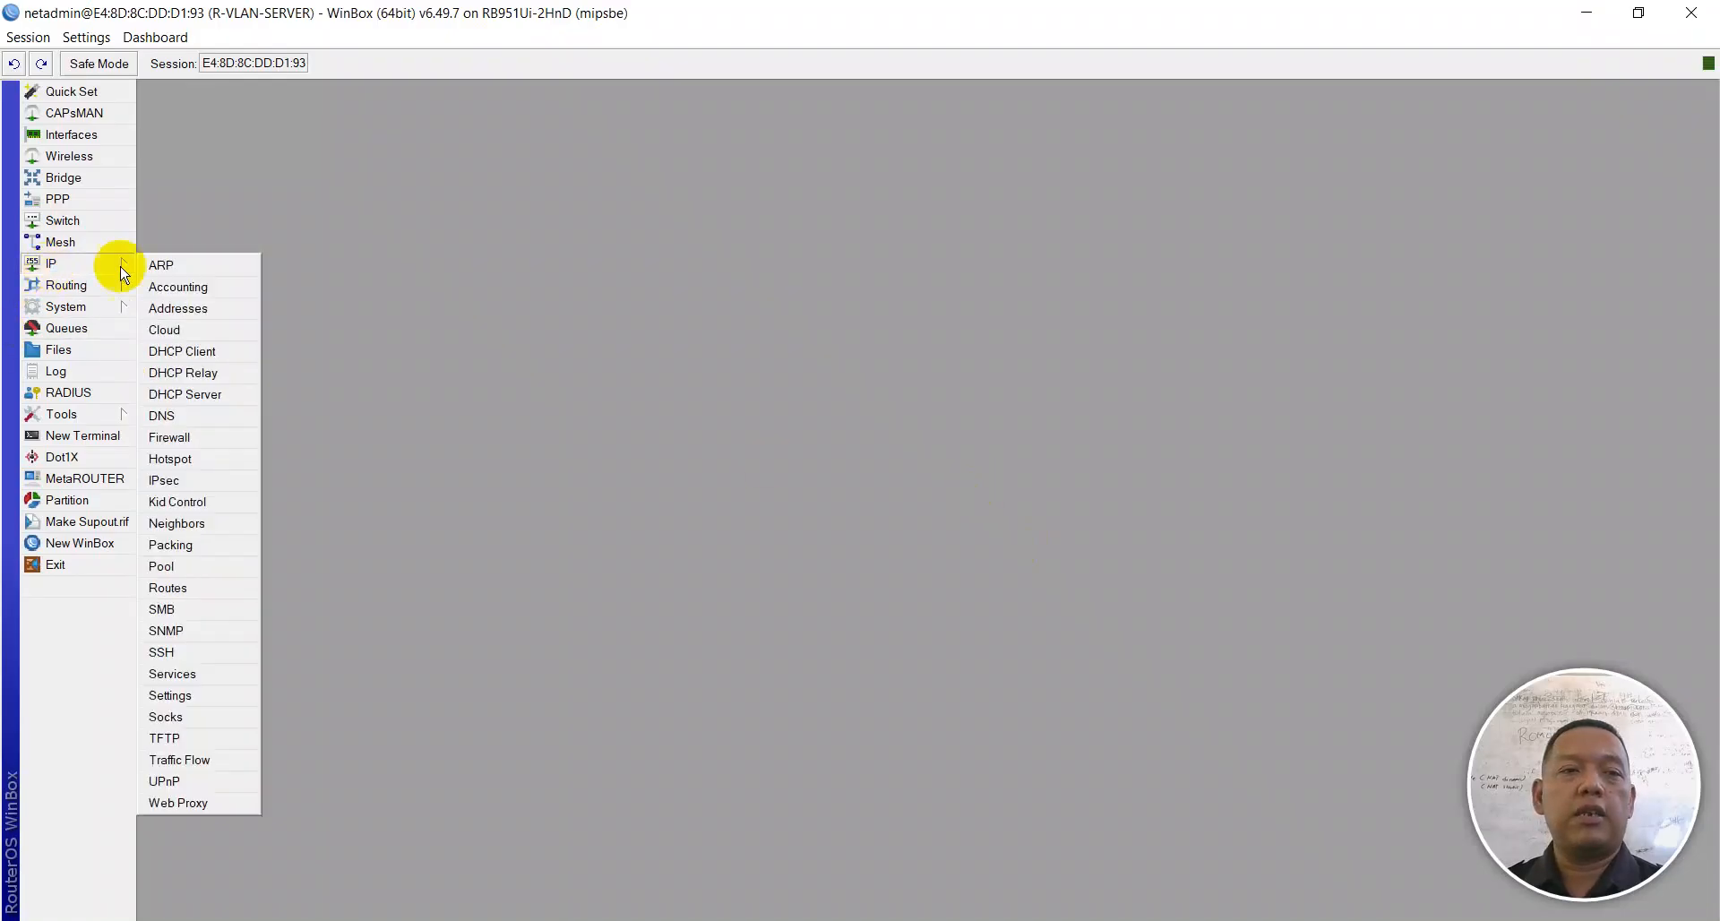
pyautogui.click(178, 309)
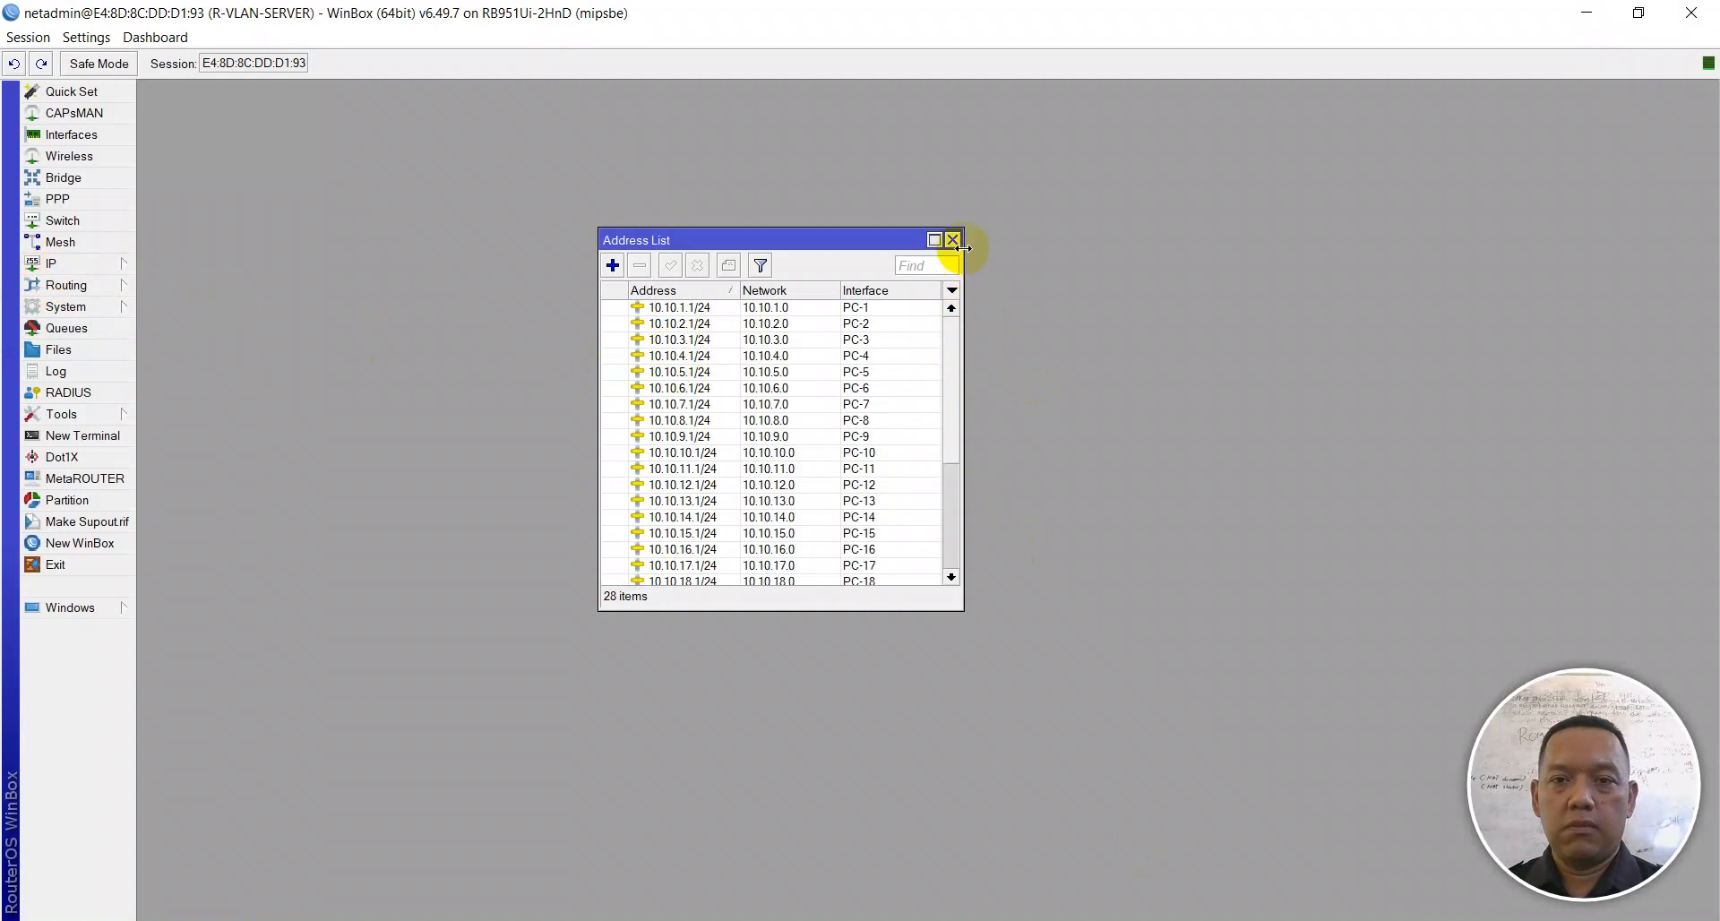
pyautogui.moveTo(963, 231); pyautogui.dragTo(1504, 145)
pyautogui.scroll(-3, 1109, 350)
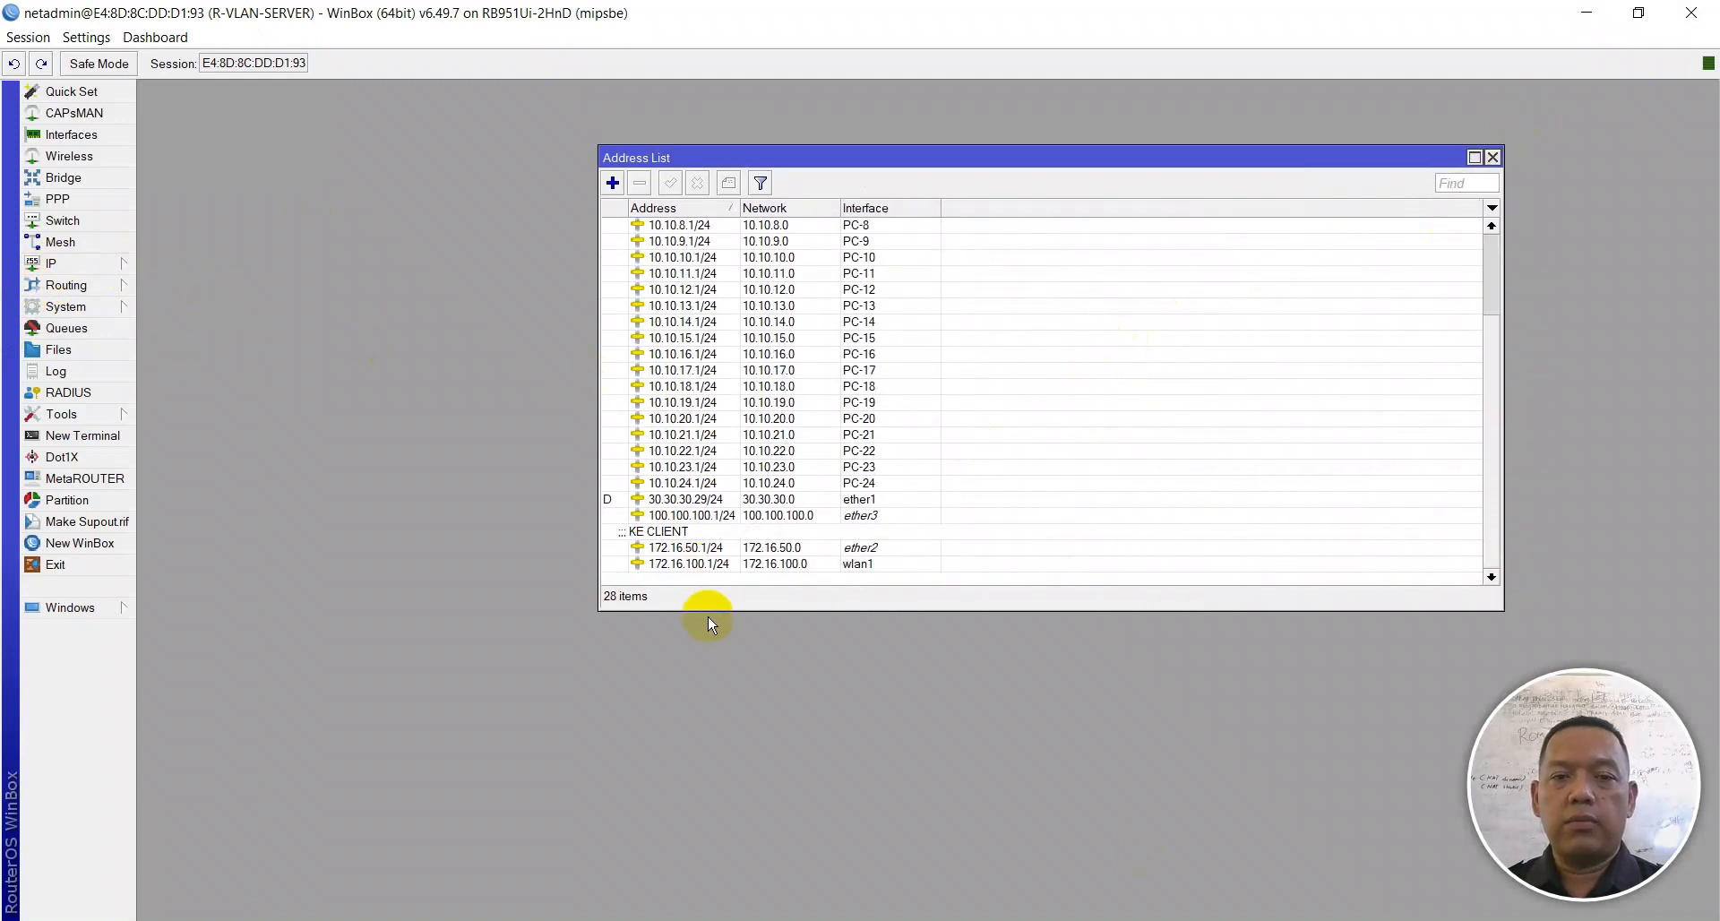
pyautogui.moveTo(703, 610); pyautogui.dragTo(684, 758)
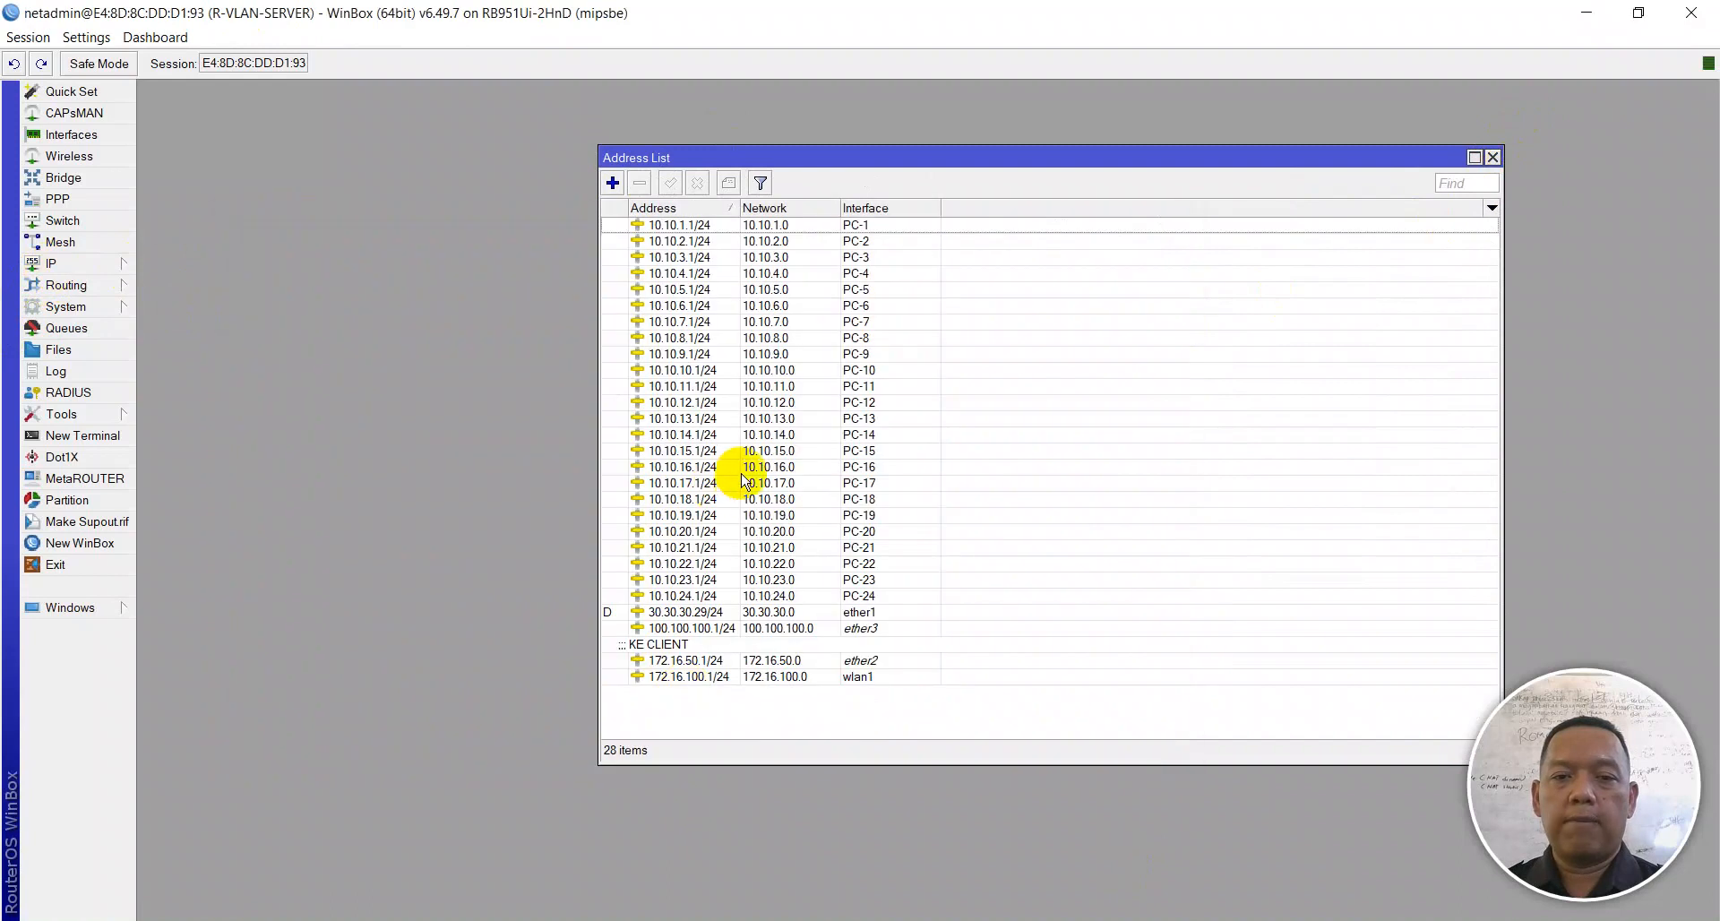
# Step: Open the Interface List, make it taller to show all 30 interfaces, and select ether4
pyautogui.click(64, 135)
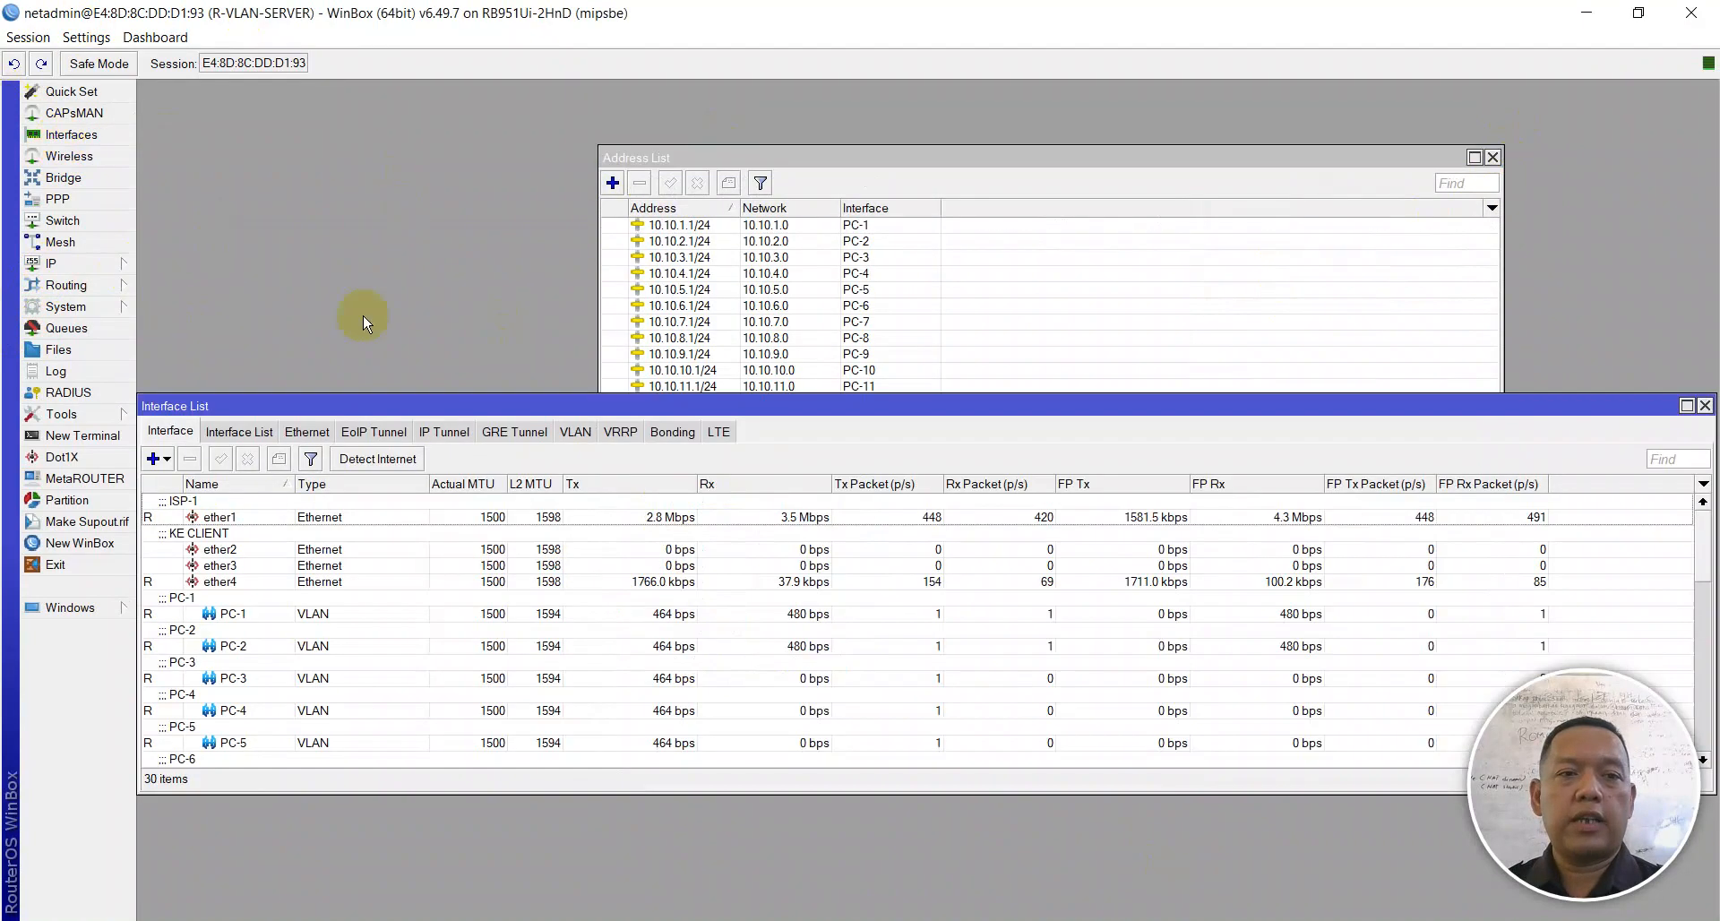
pyautogui.scroll(-13, 315, 574)
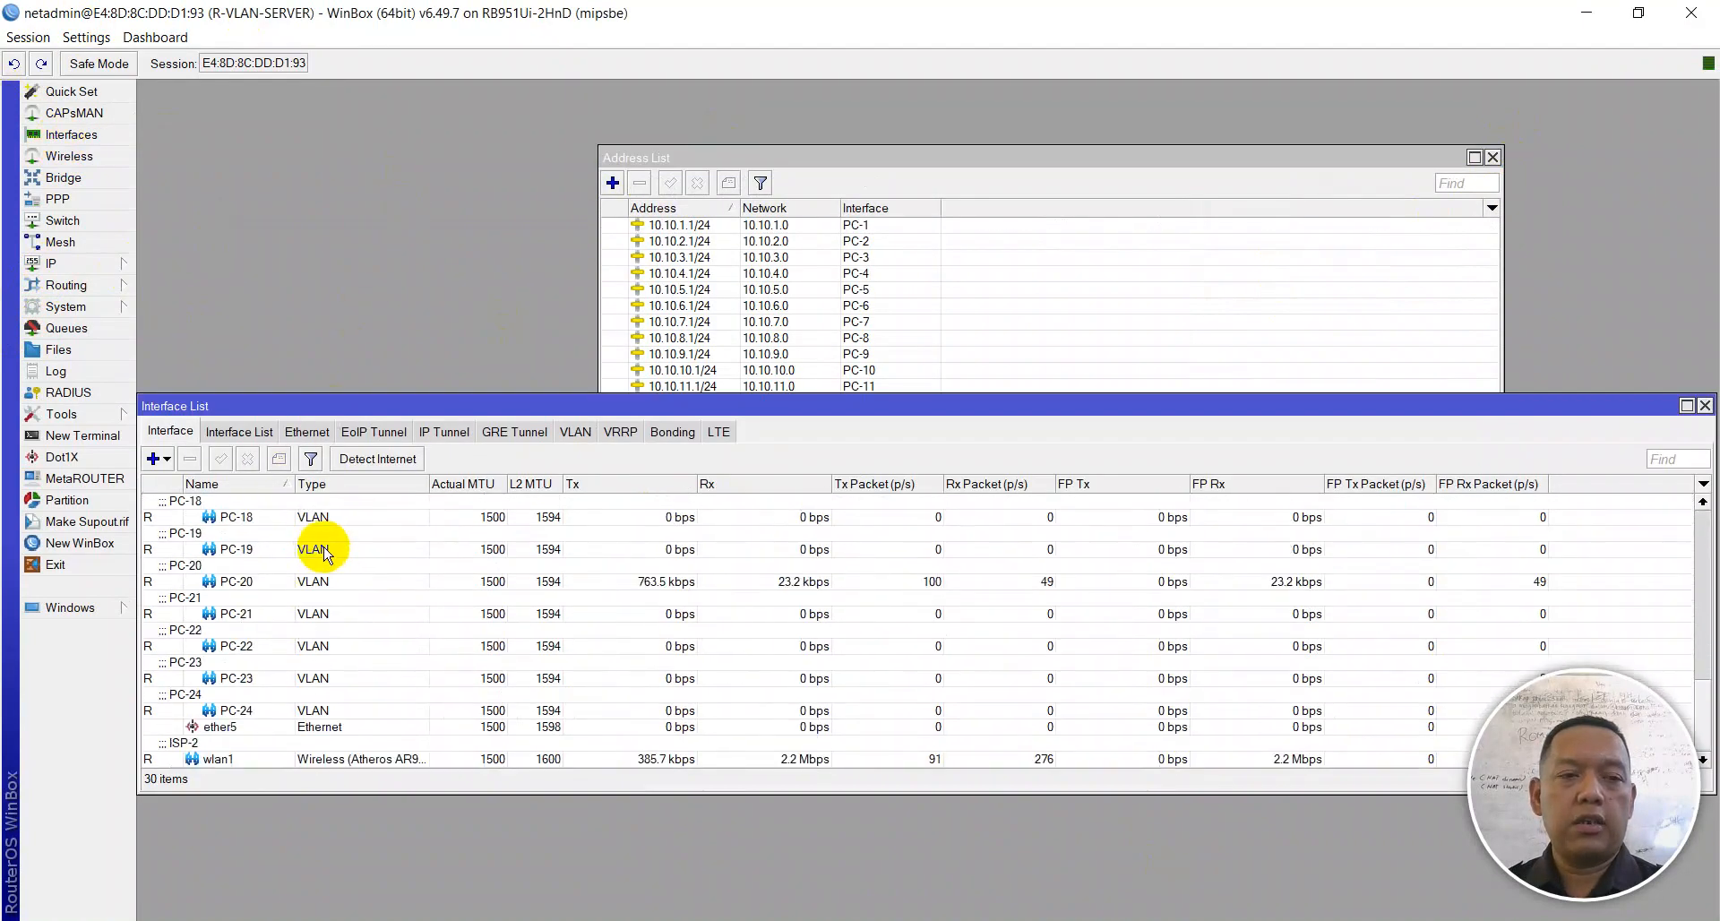
pyautogui.scroll(7, 238, 645)
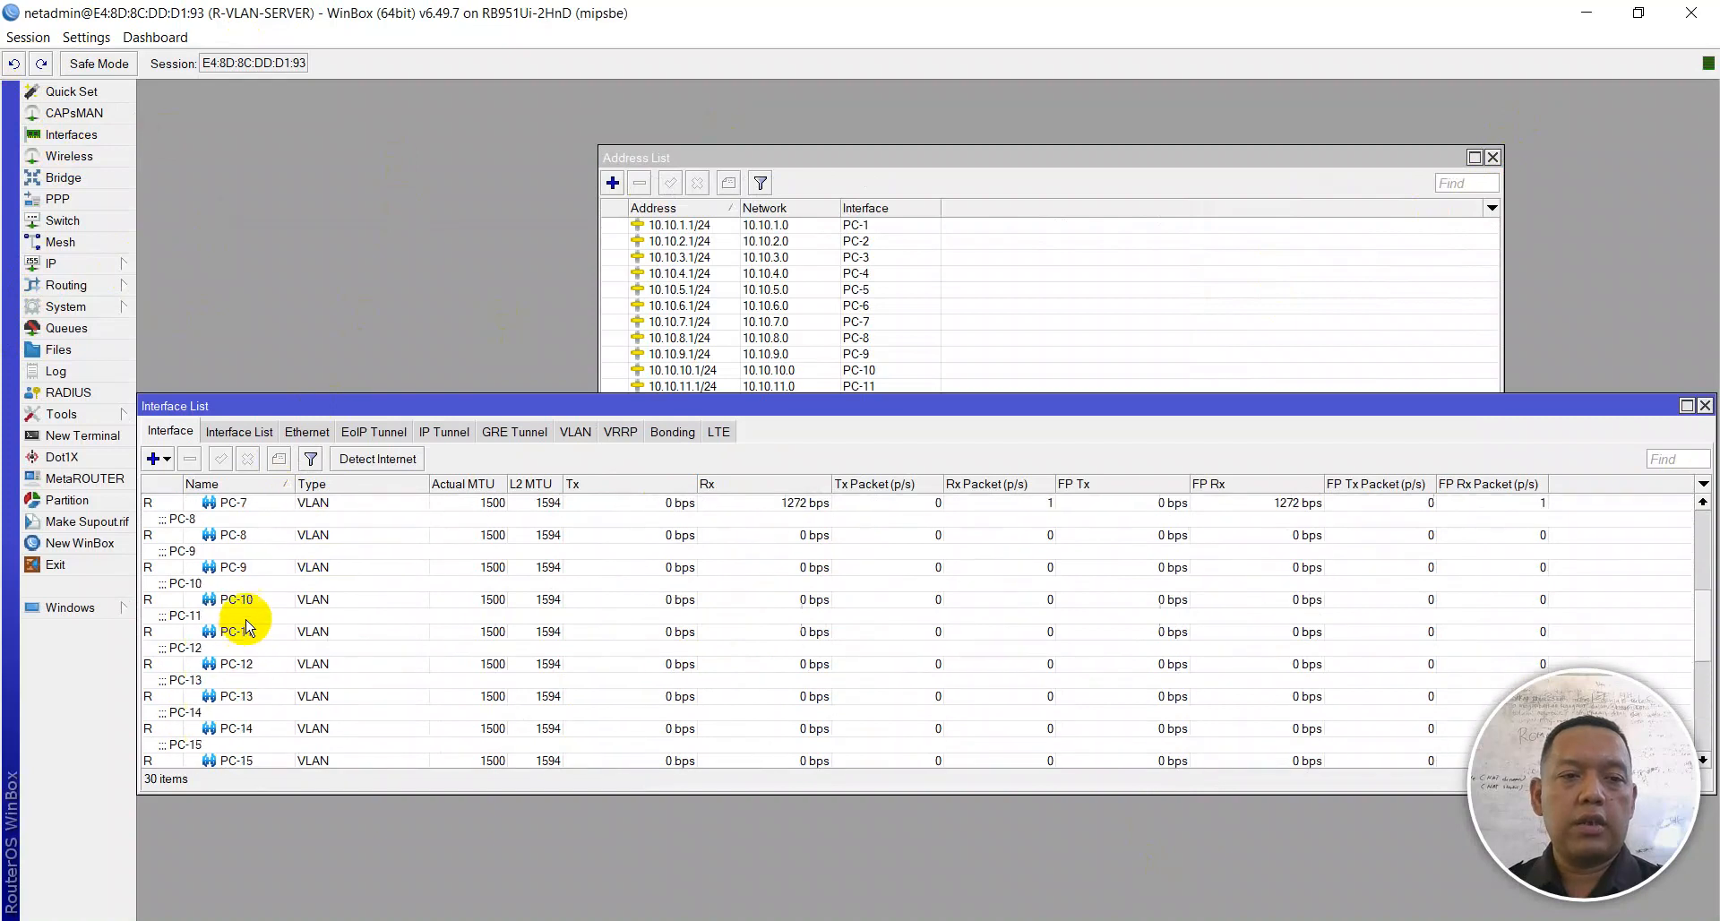
pyautogui.scroll(6, 240, 597)
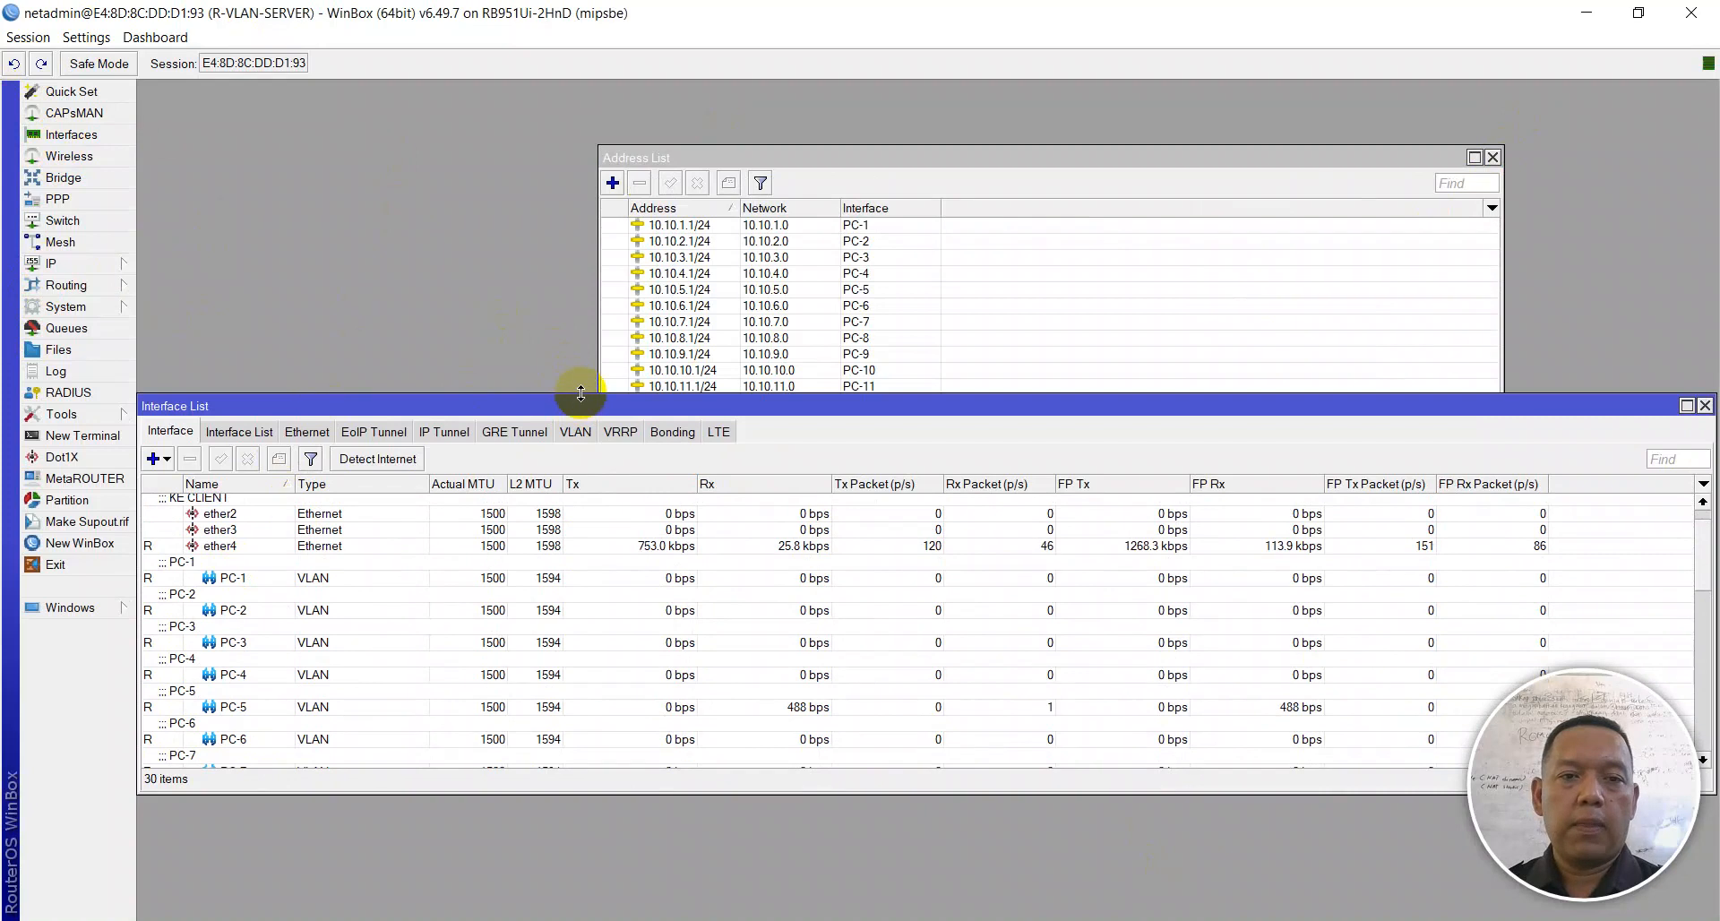
pyautogui.moveTo(581, 394); pyautogui.dragTo(591, 264)
pyautogui.click(234, 415)
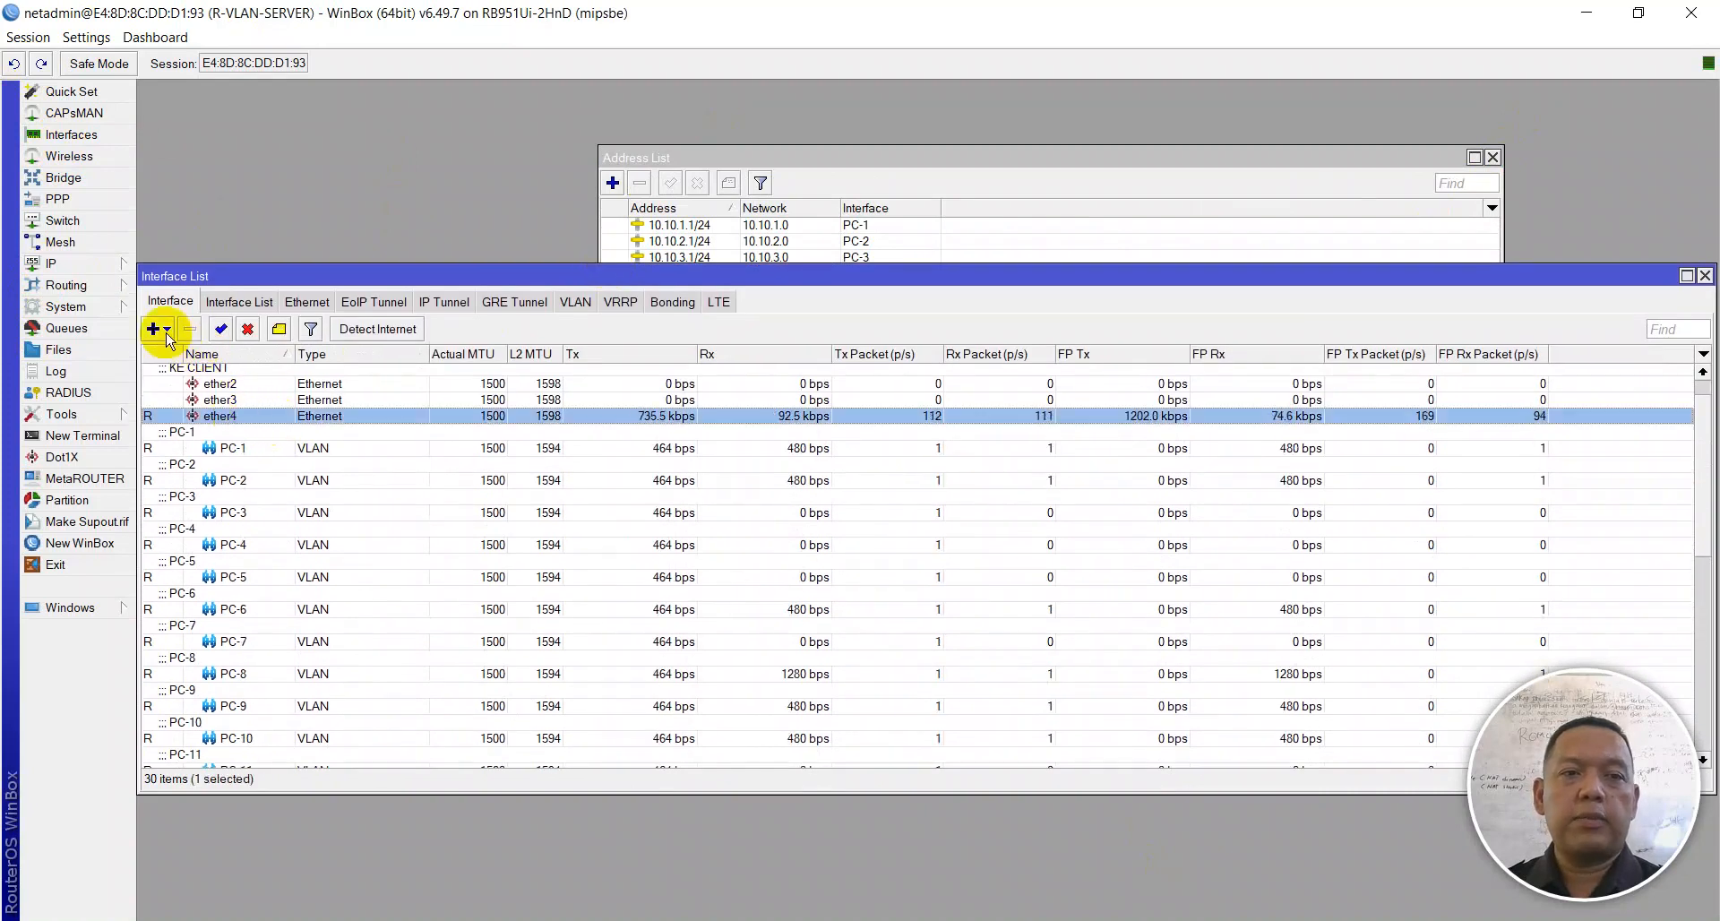
# Step: Start a new VLAN interface, checking the exam sheet for its name RTRW-WRL
pyautogui.click(166, 329)
pyautogui.click(208, 416)
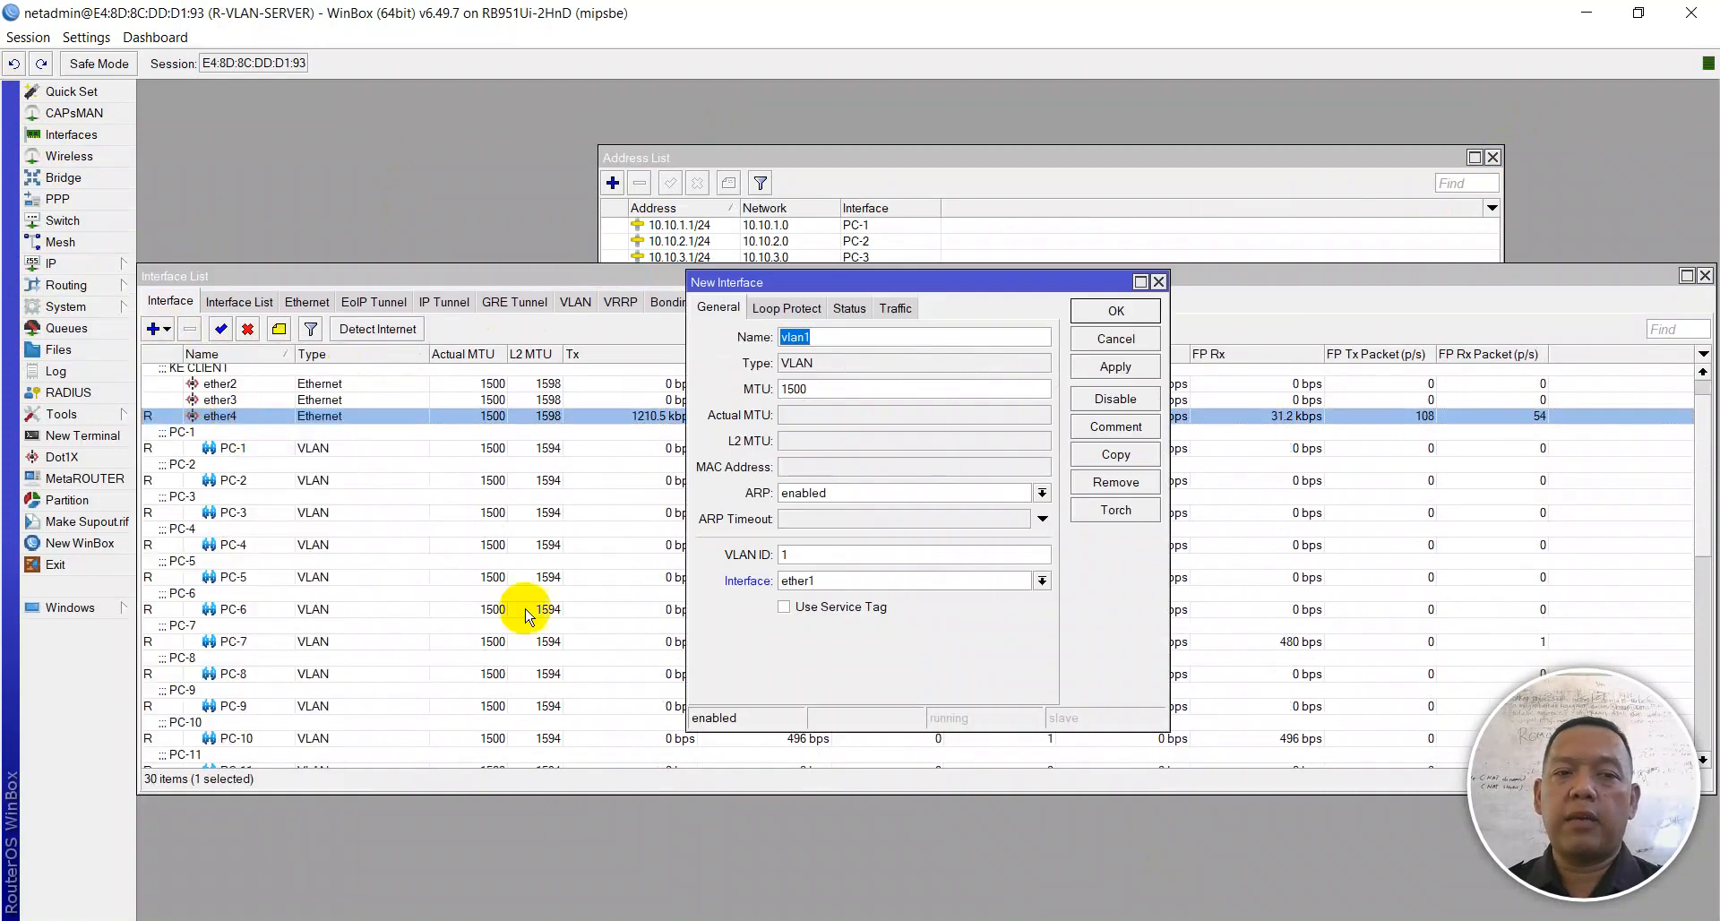
pyautogui.hotkey('alt', 'Tab')
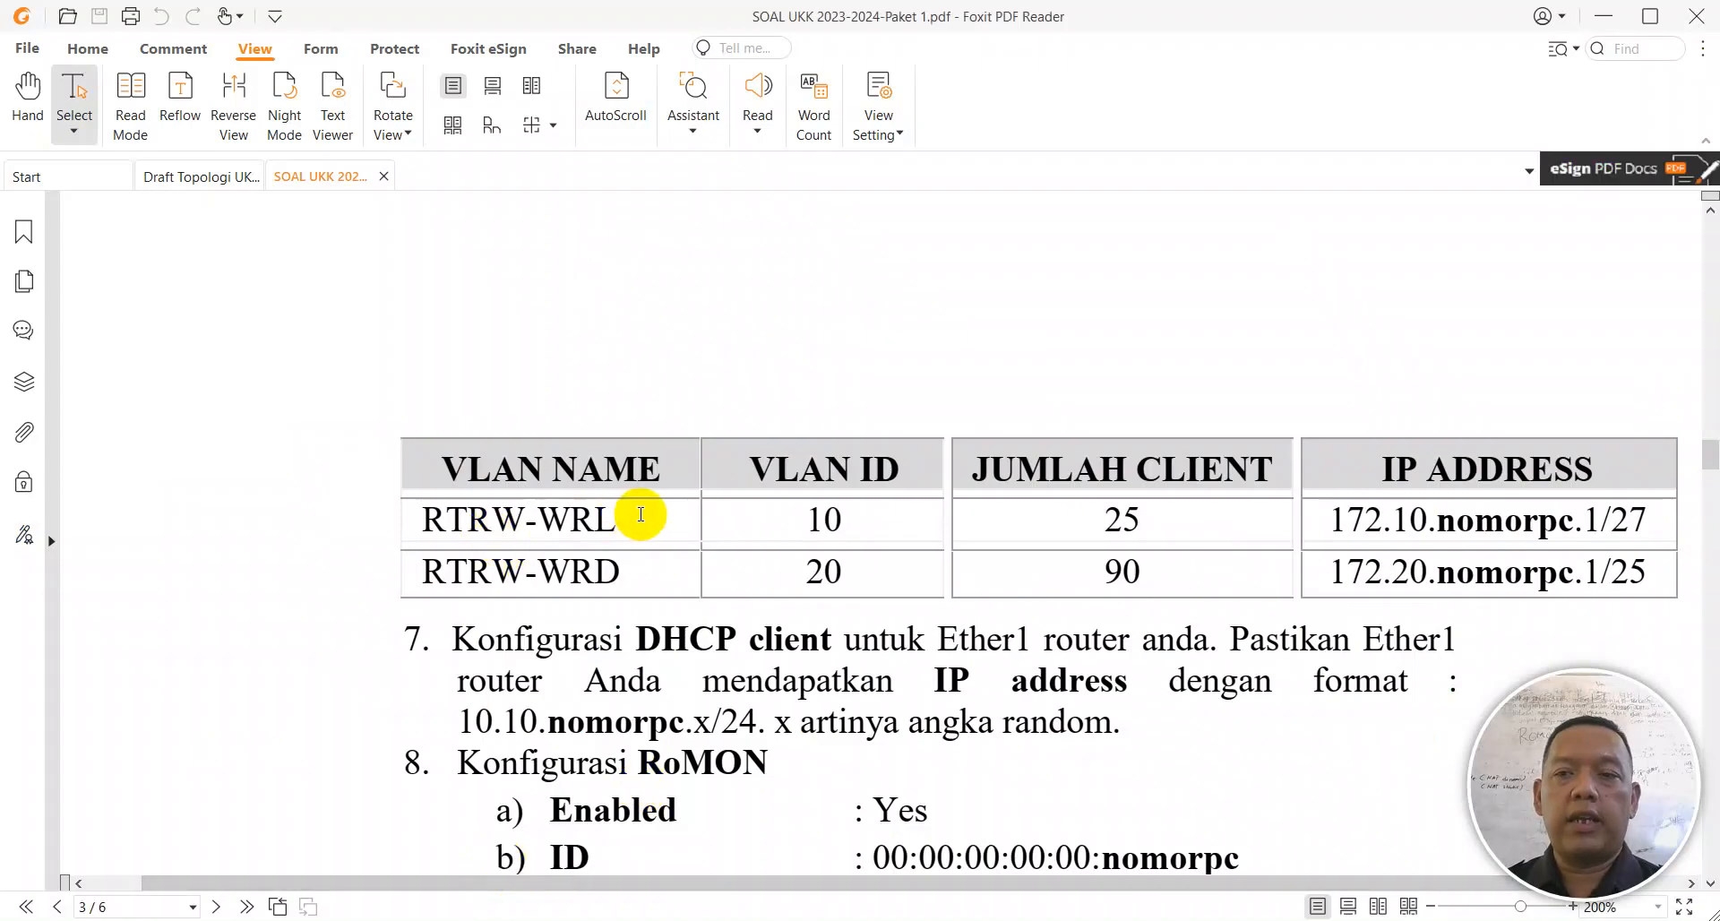
pyautogui.moveTo(643, 513); pyautogui.dragTo(412, 505)
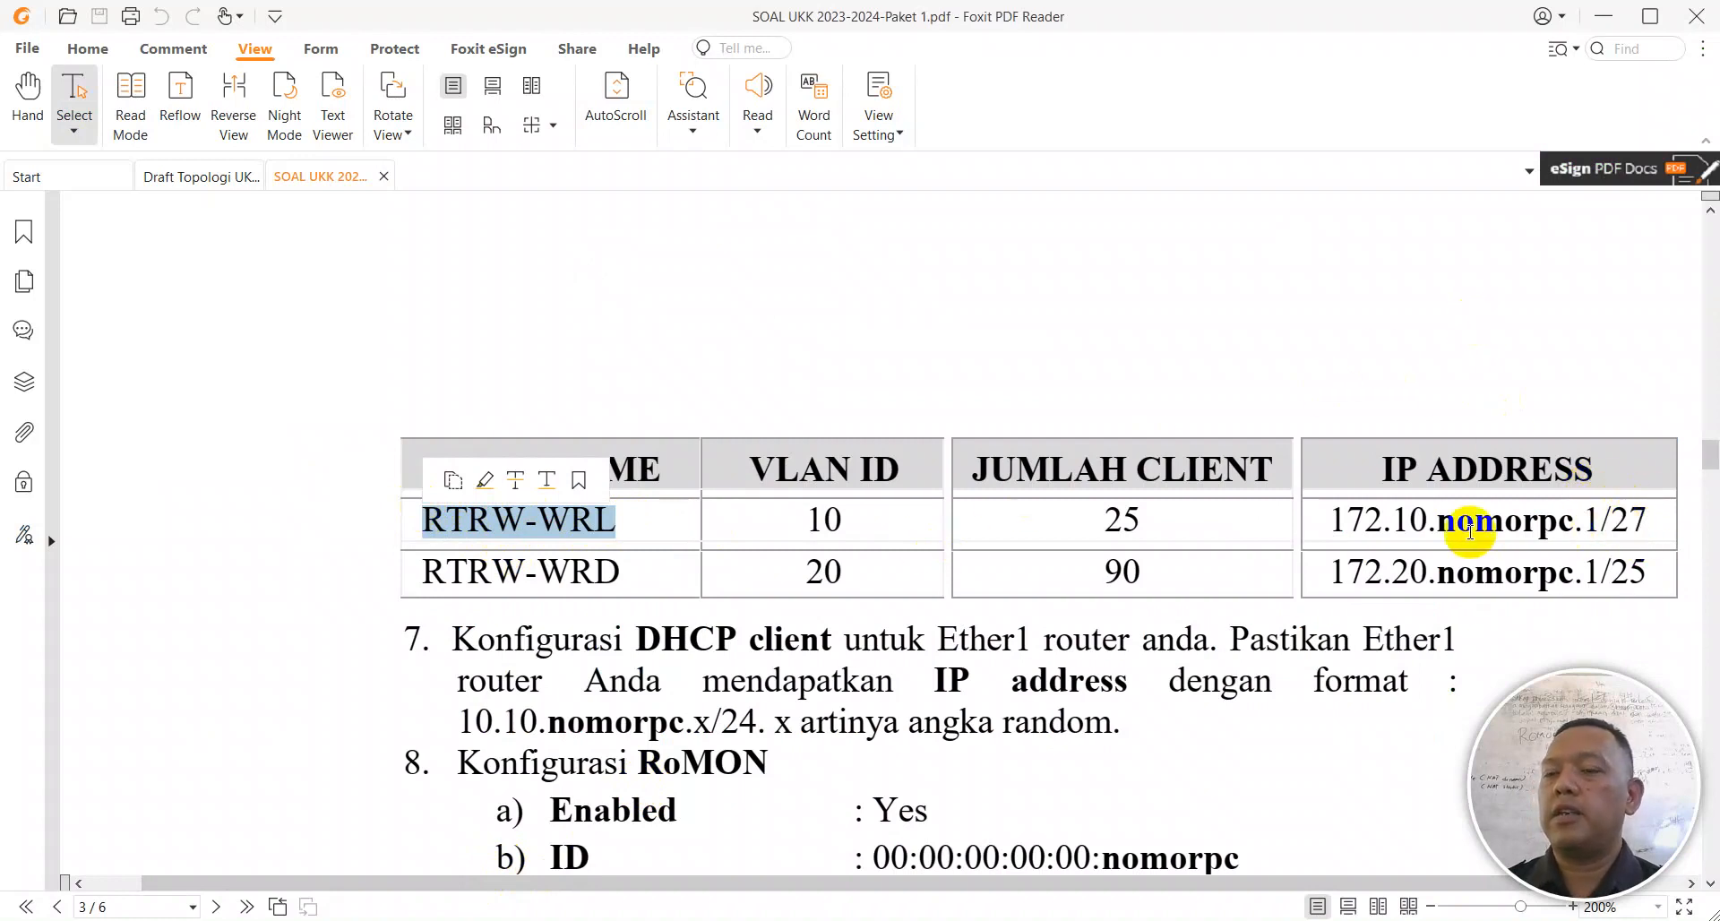
pyautogui.scroll(-6, 1478, 510)
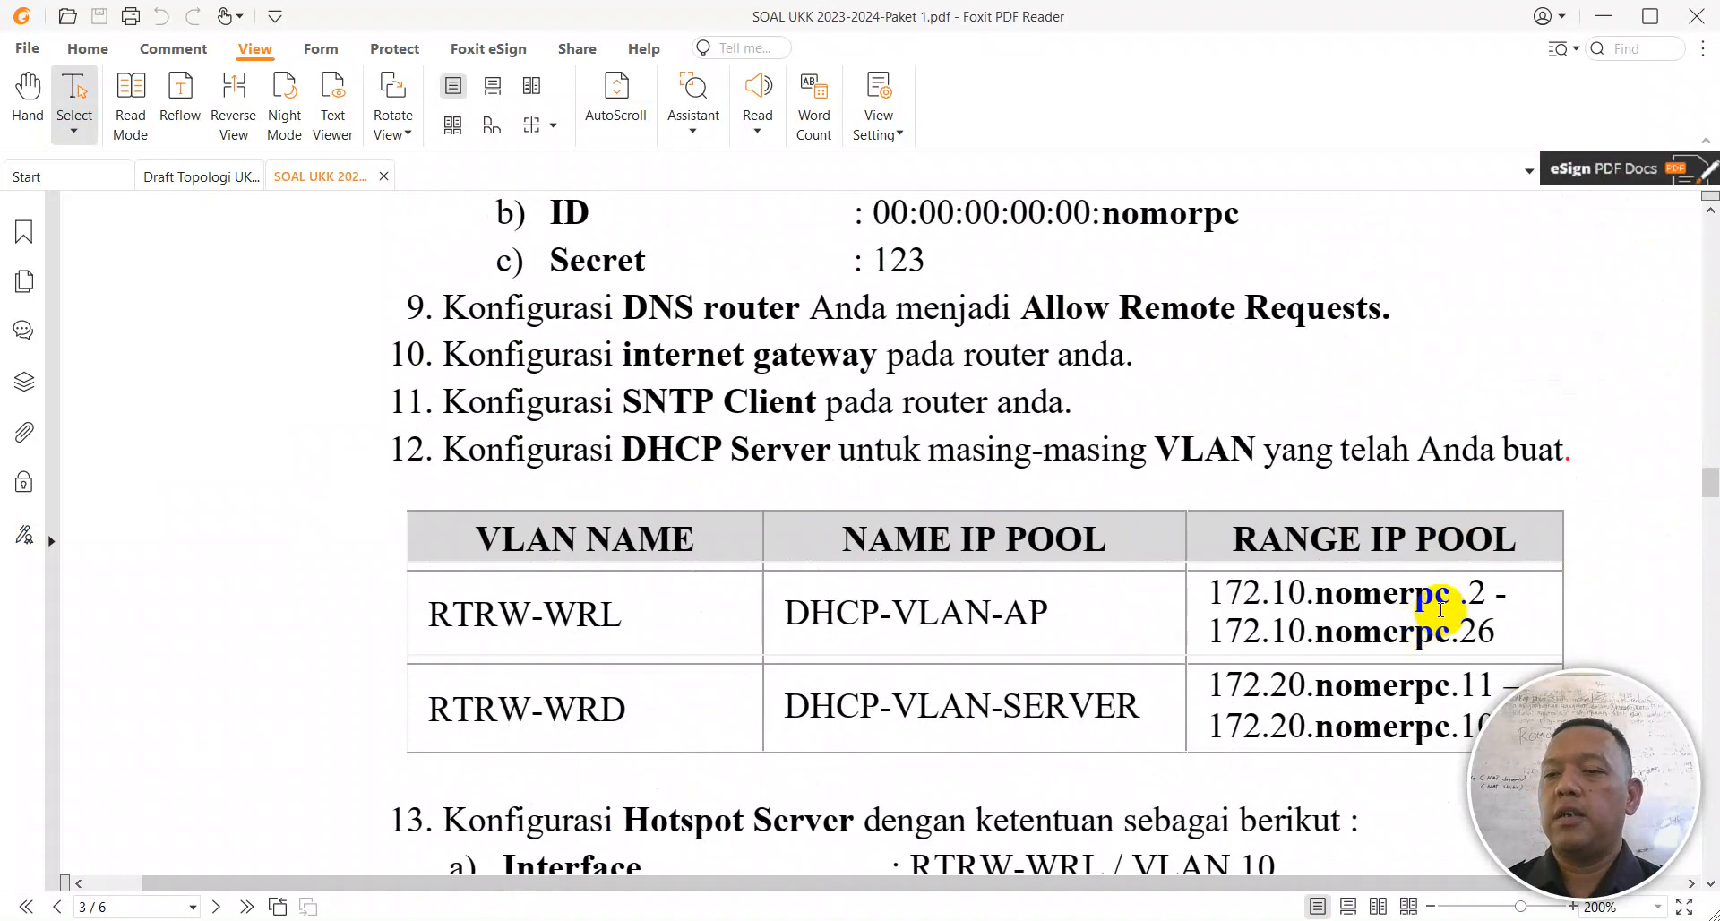
pyautogui.scroll(5, 1348, 570)
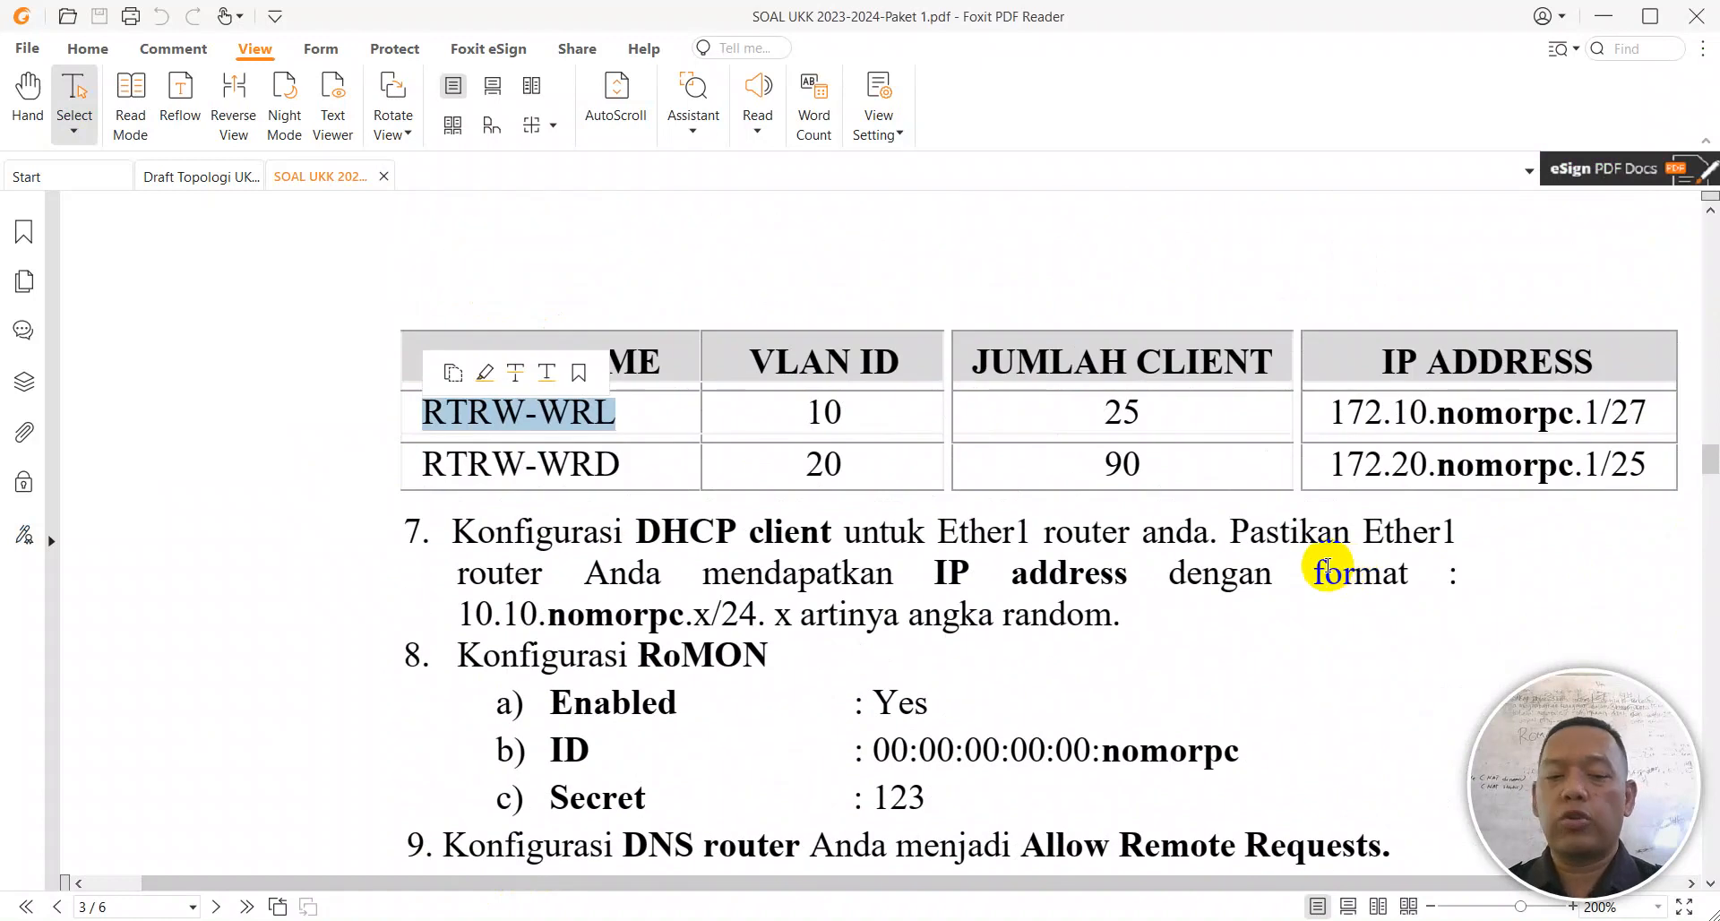
pyautogui.hotkey('alt', 'Tab')
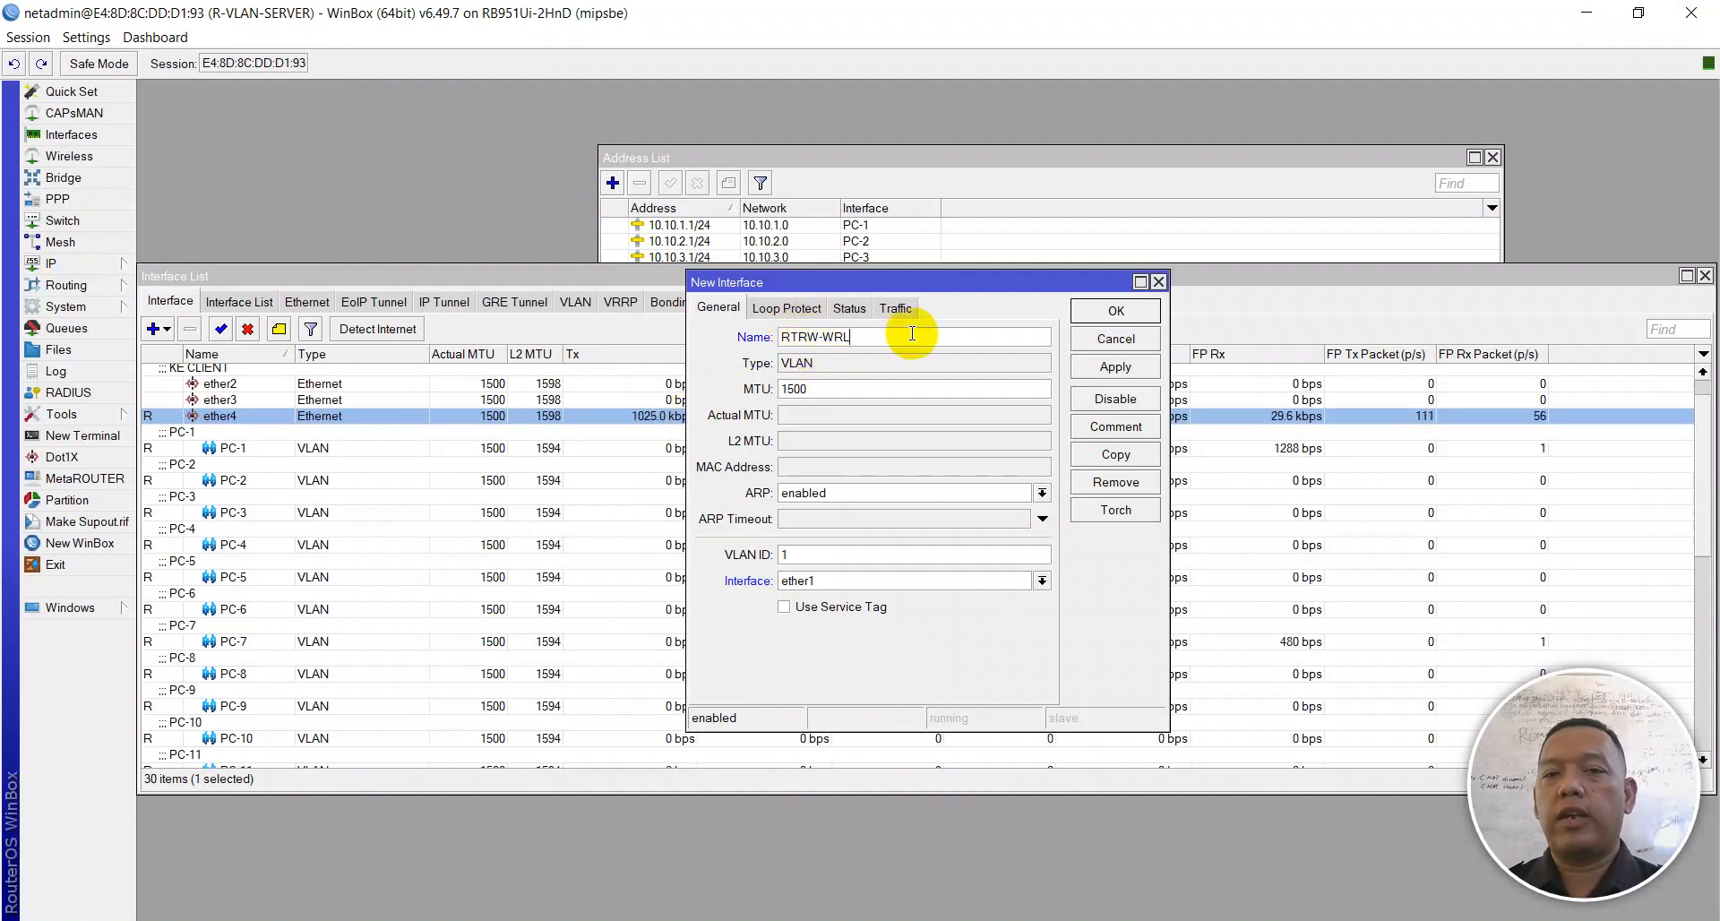
pyautogui.hotkey('alt', 'Tab')
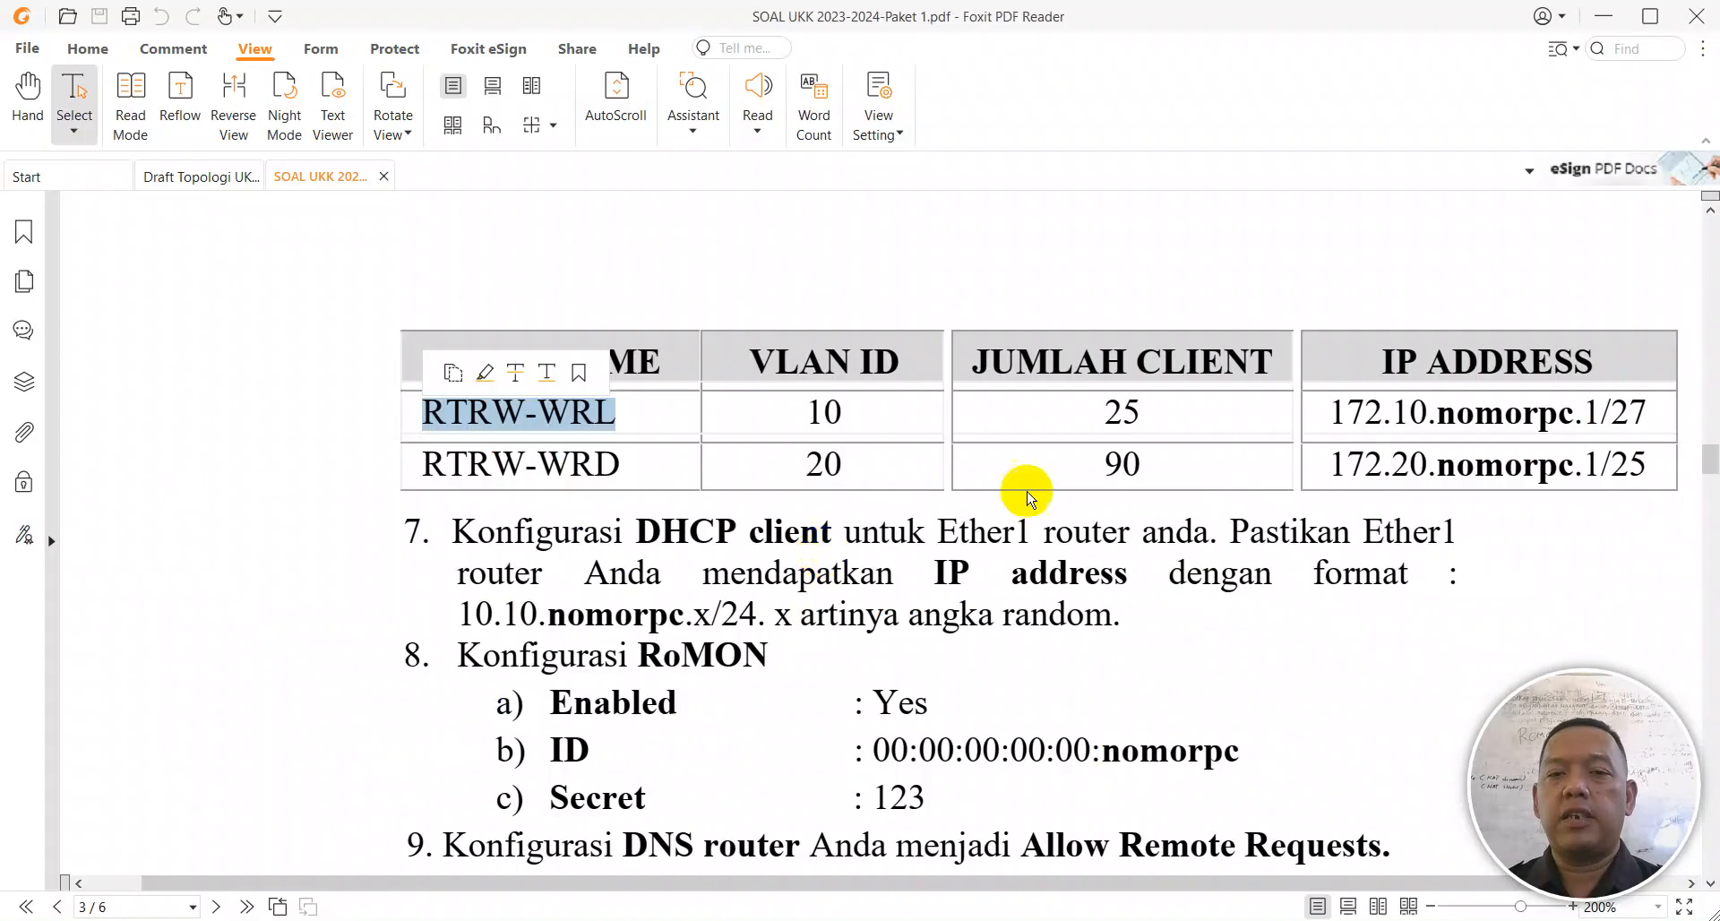
pyautogui.hotkey('alt', 'Tab')
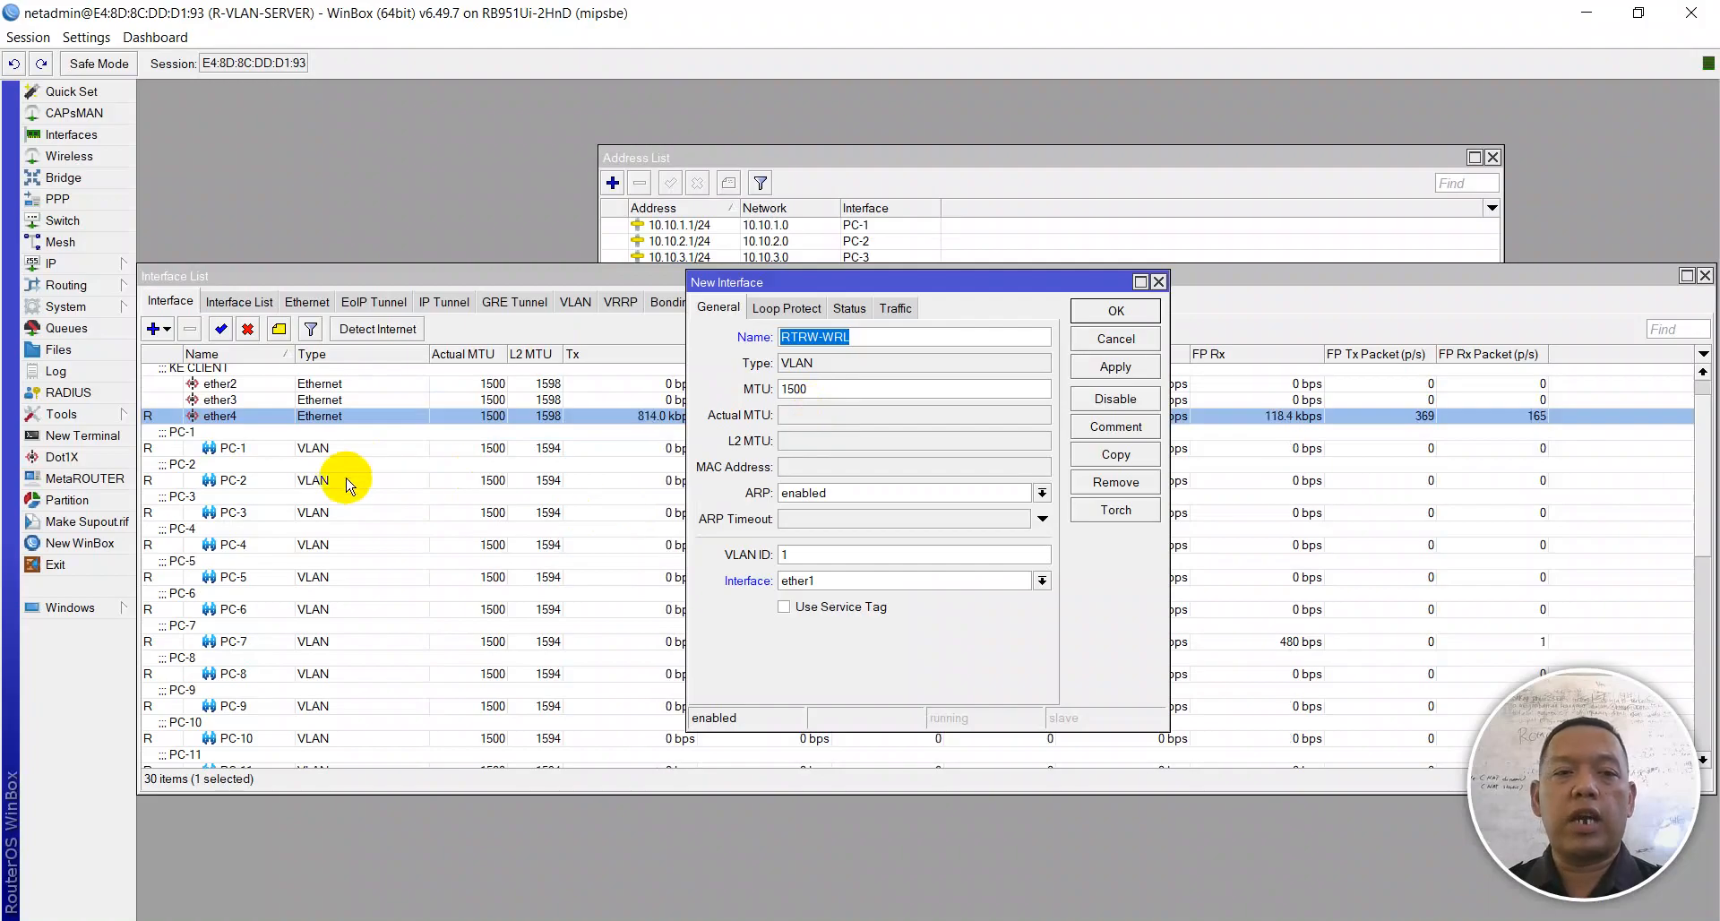
# Step: Set VLAN ID 100 on ether4, save the interface, and close the Interface List
pyautogui.doubleClick(793, 553)
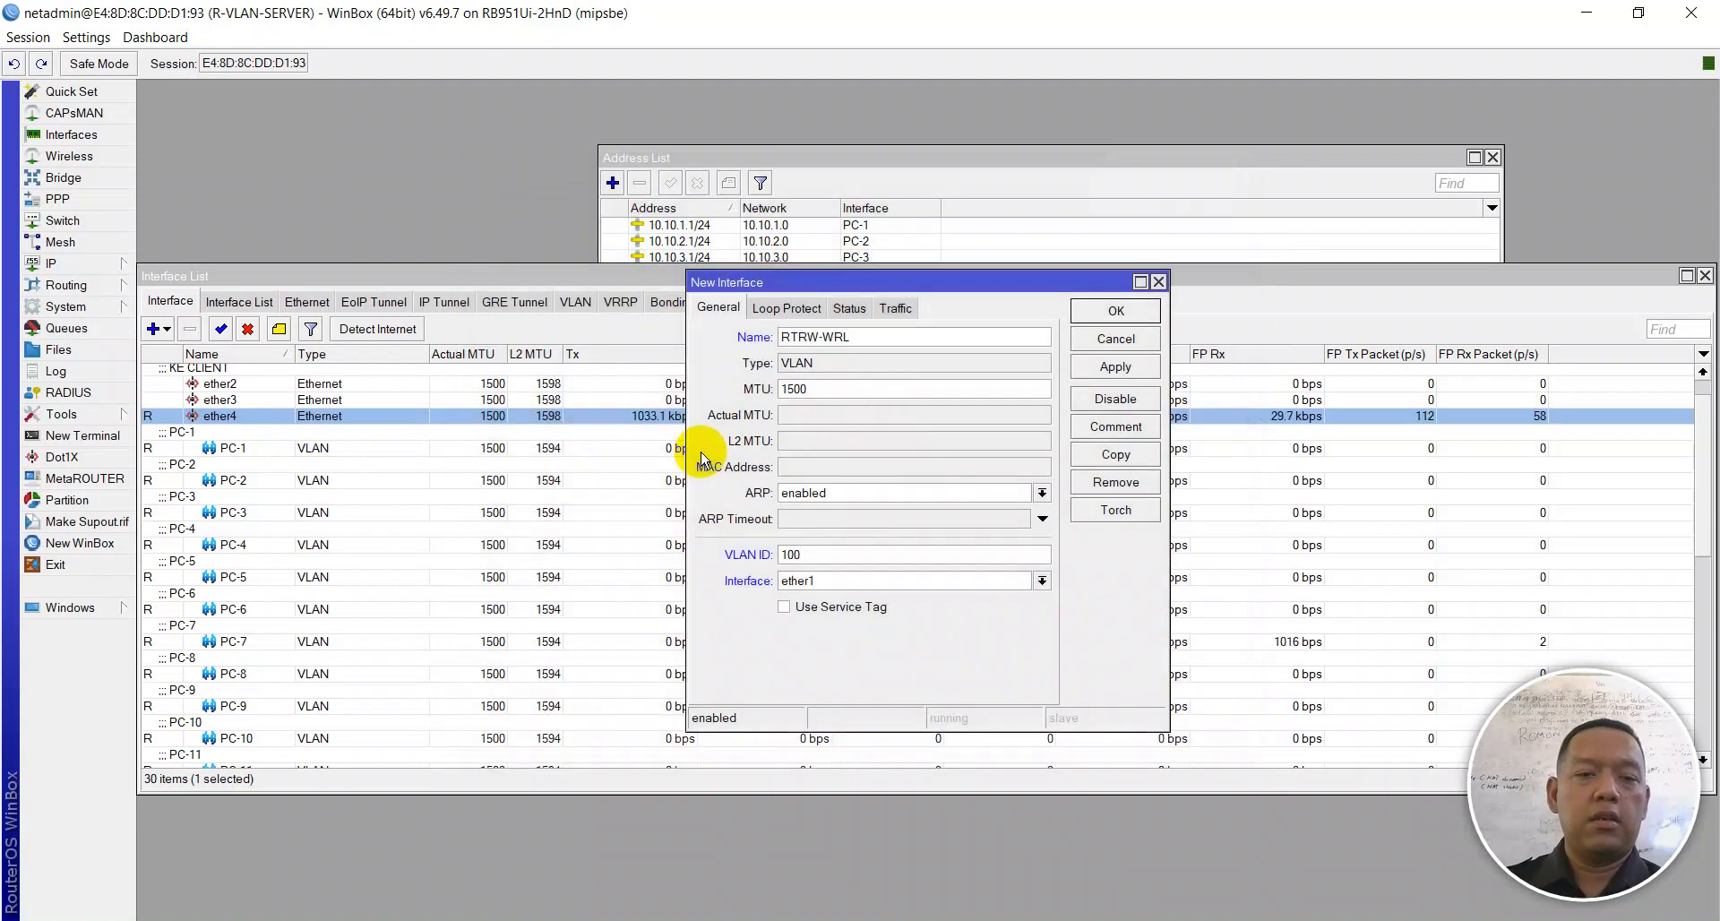
pyautogui.scroll(-10, 442, 582)
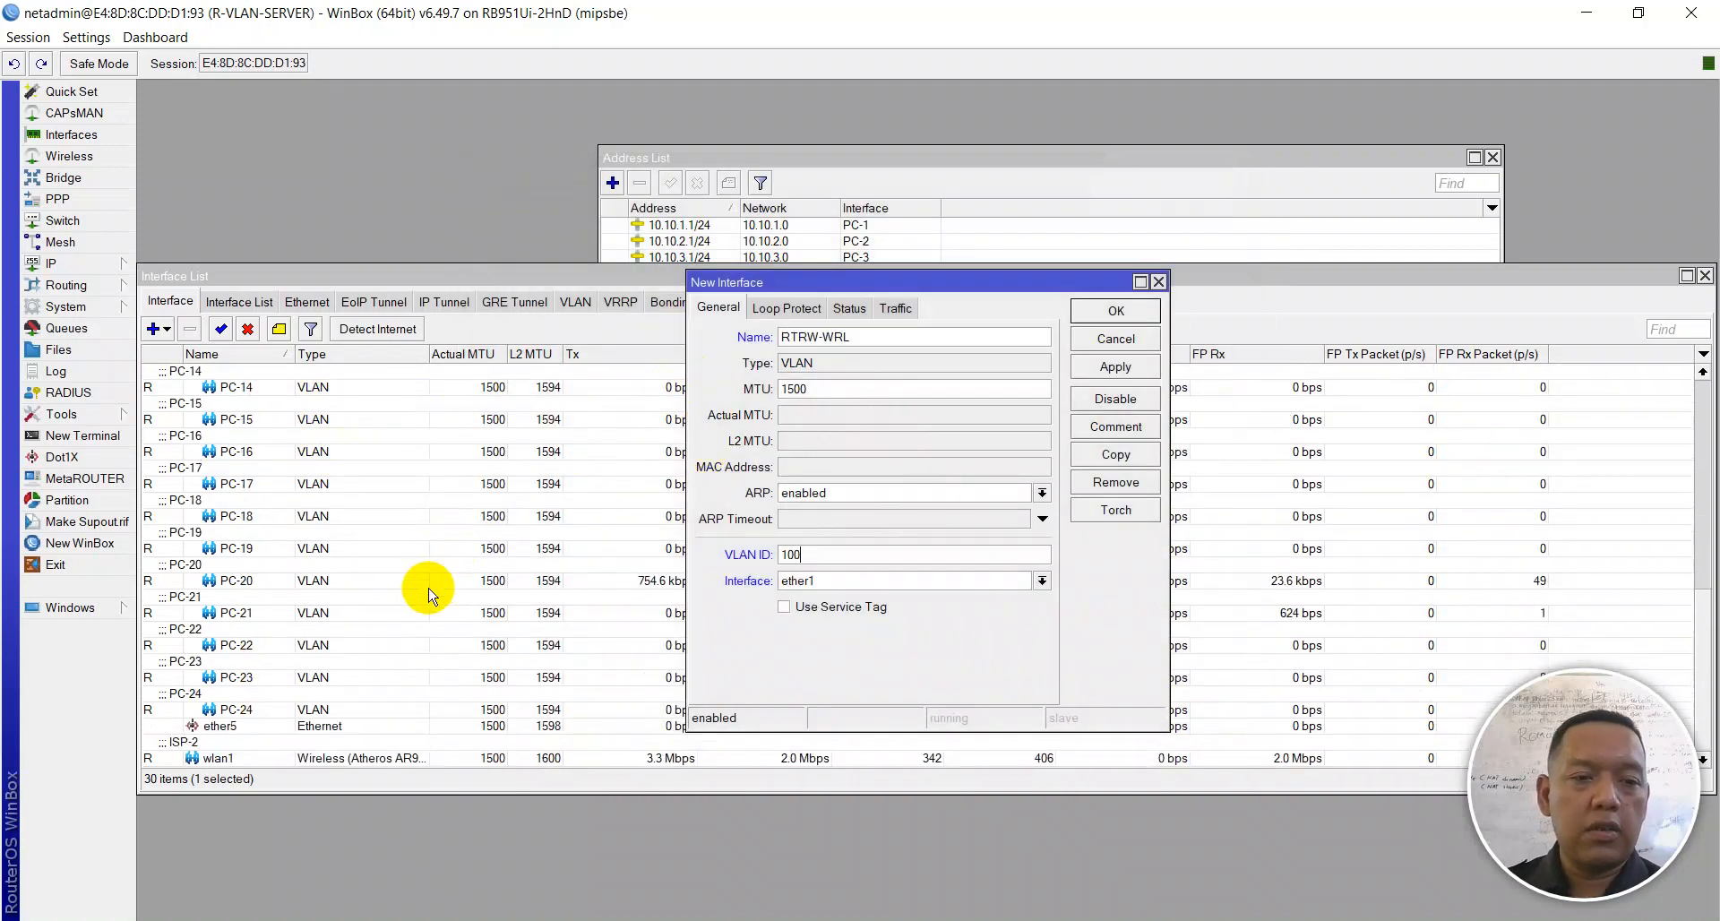
pyautogui.scroll(10, 428, 591)
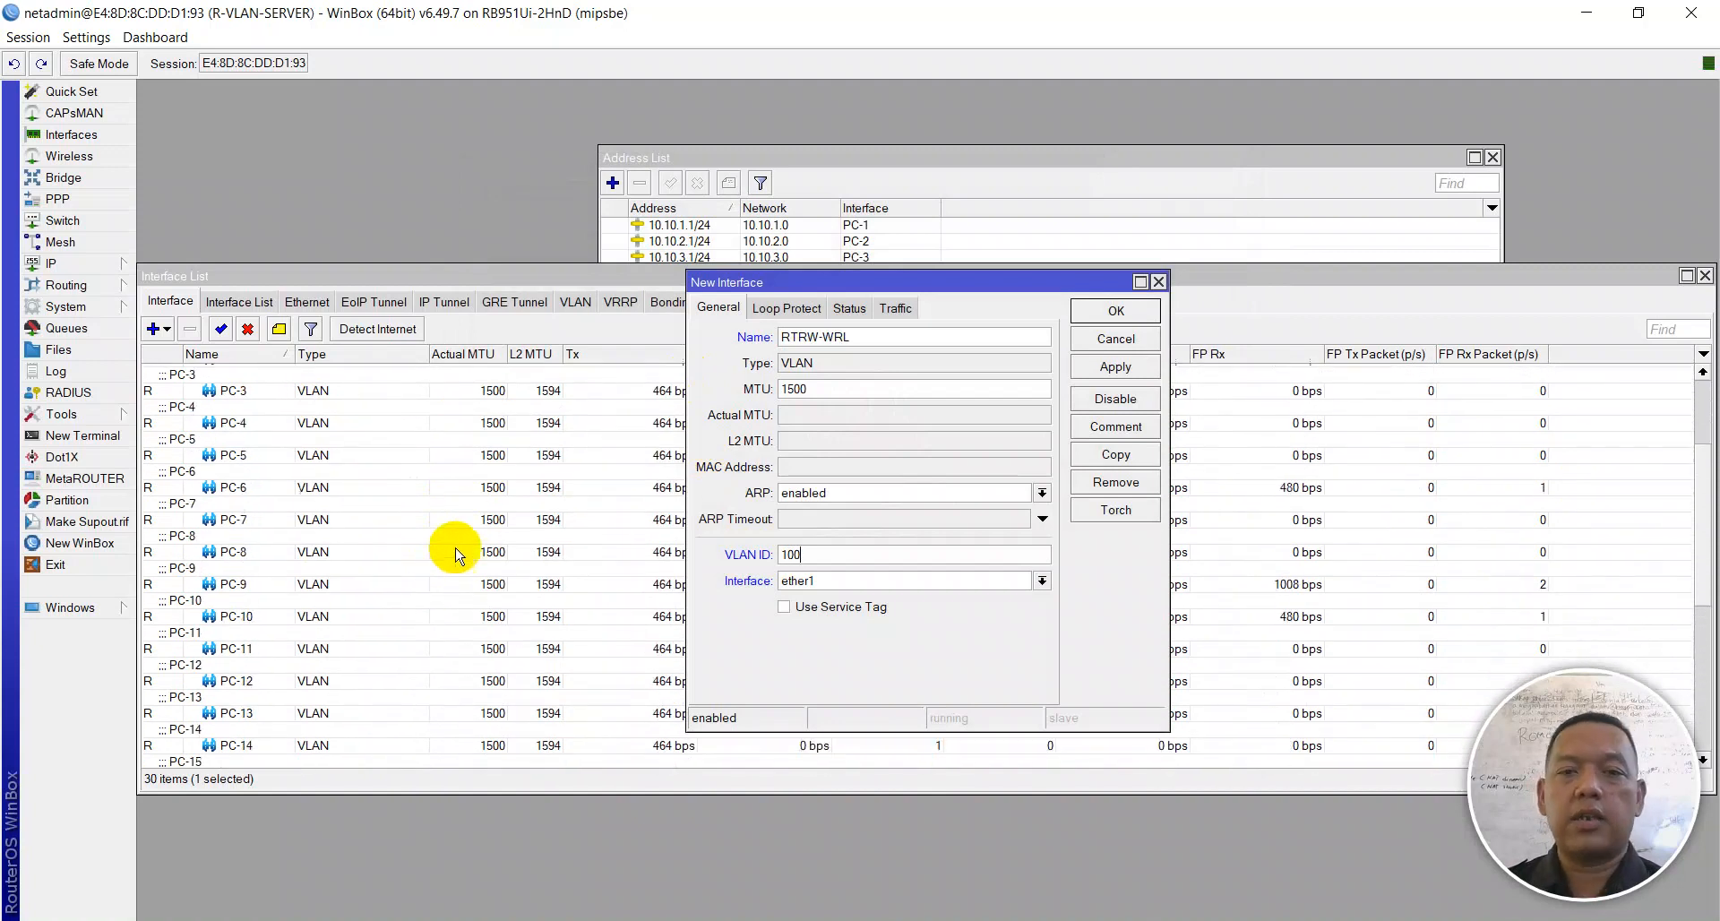
pyautogui.click(839, 590)
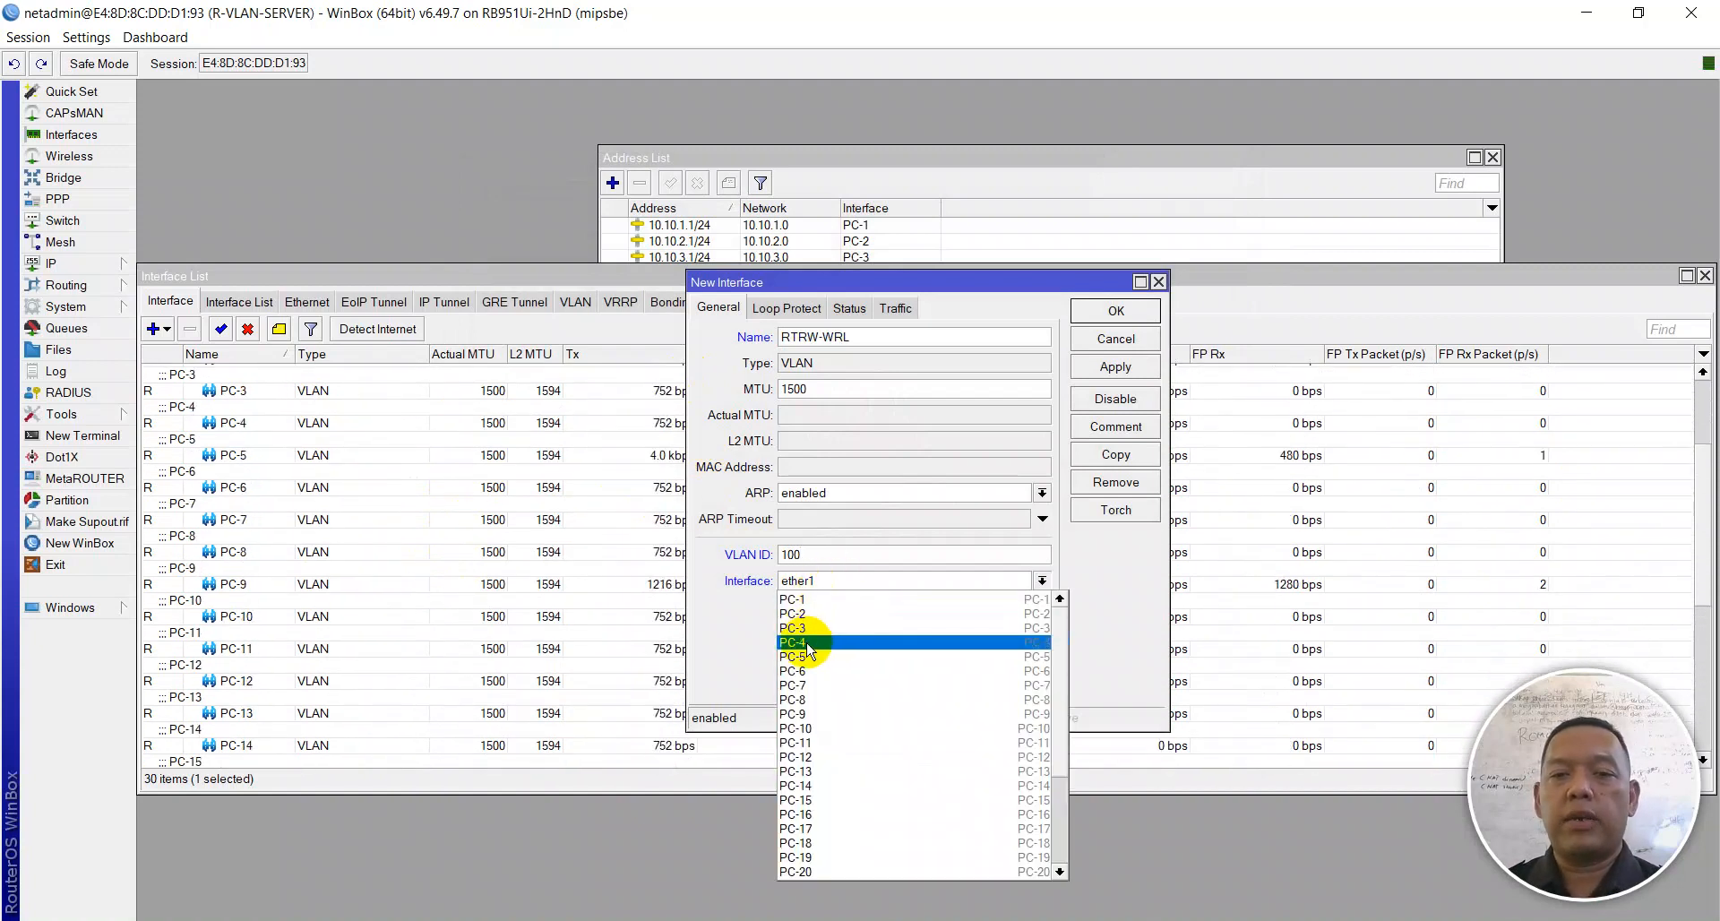
pyautogui.scroll(-4, 818, 690)
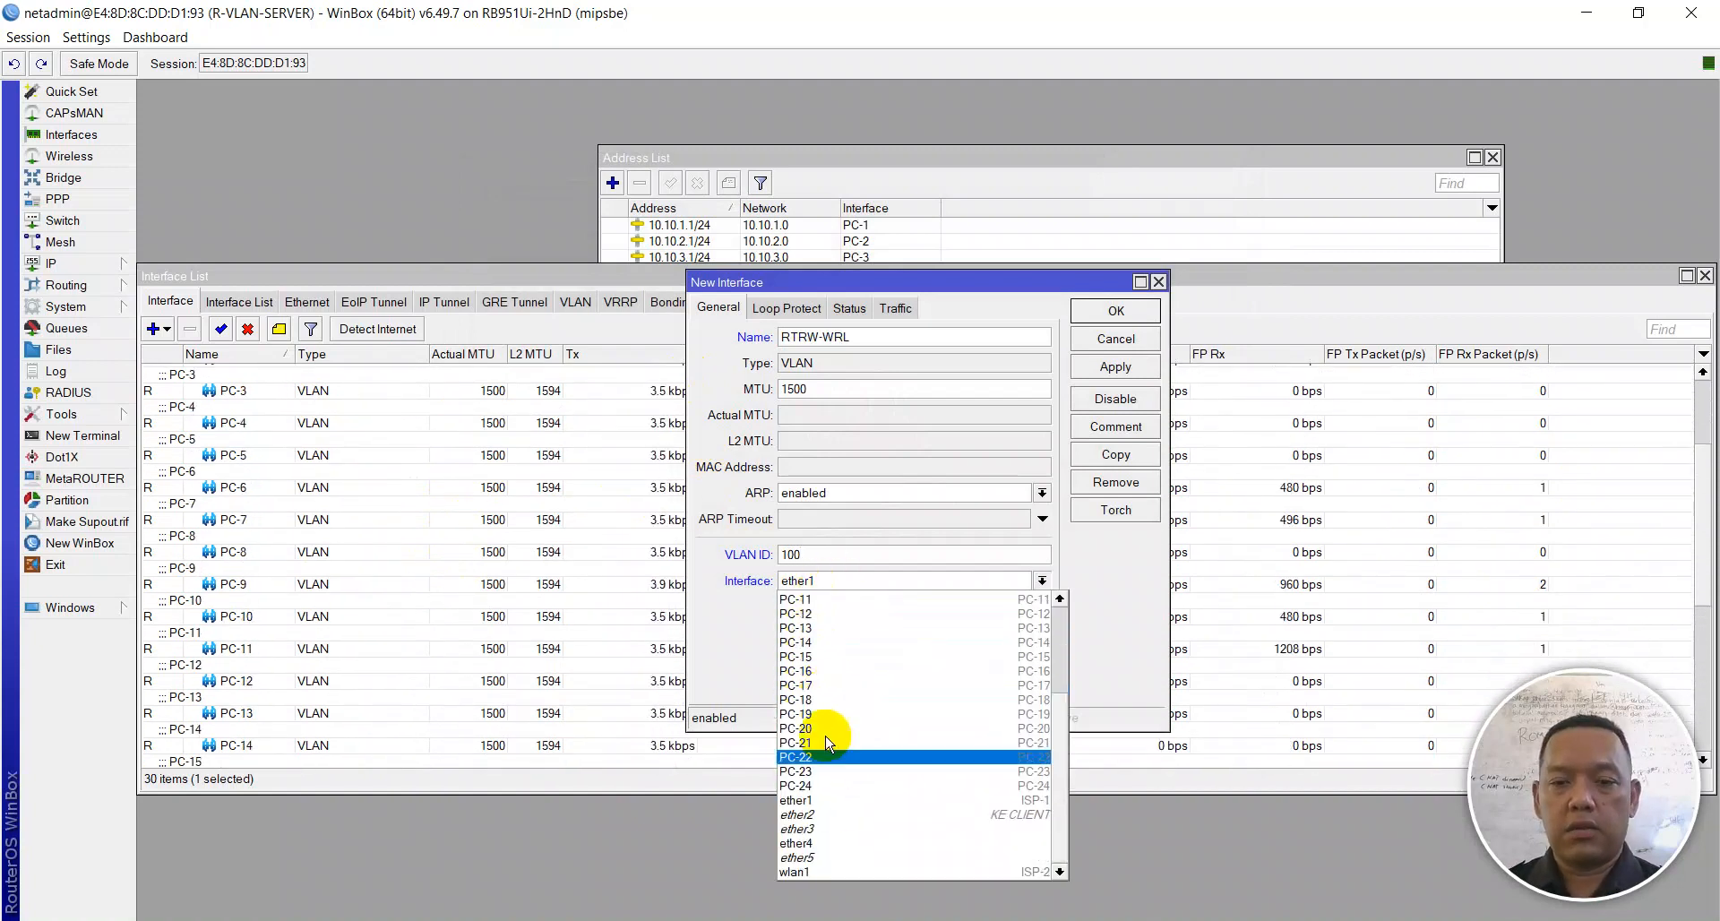
pyautogui.click(815, 845)
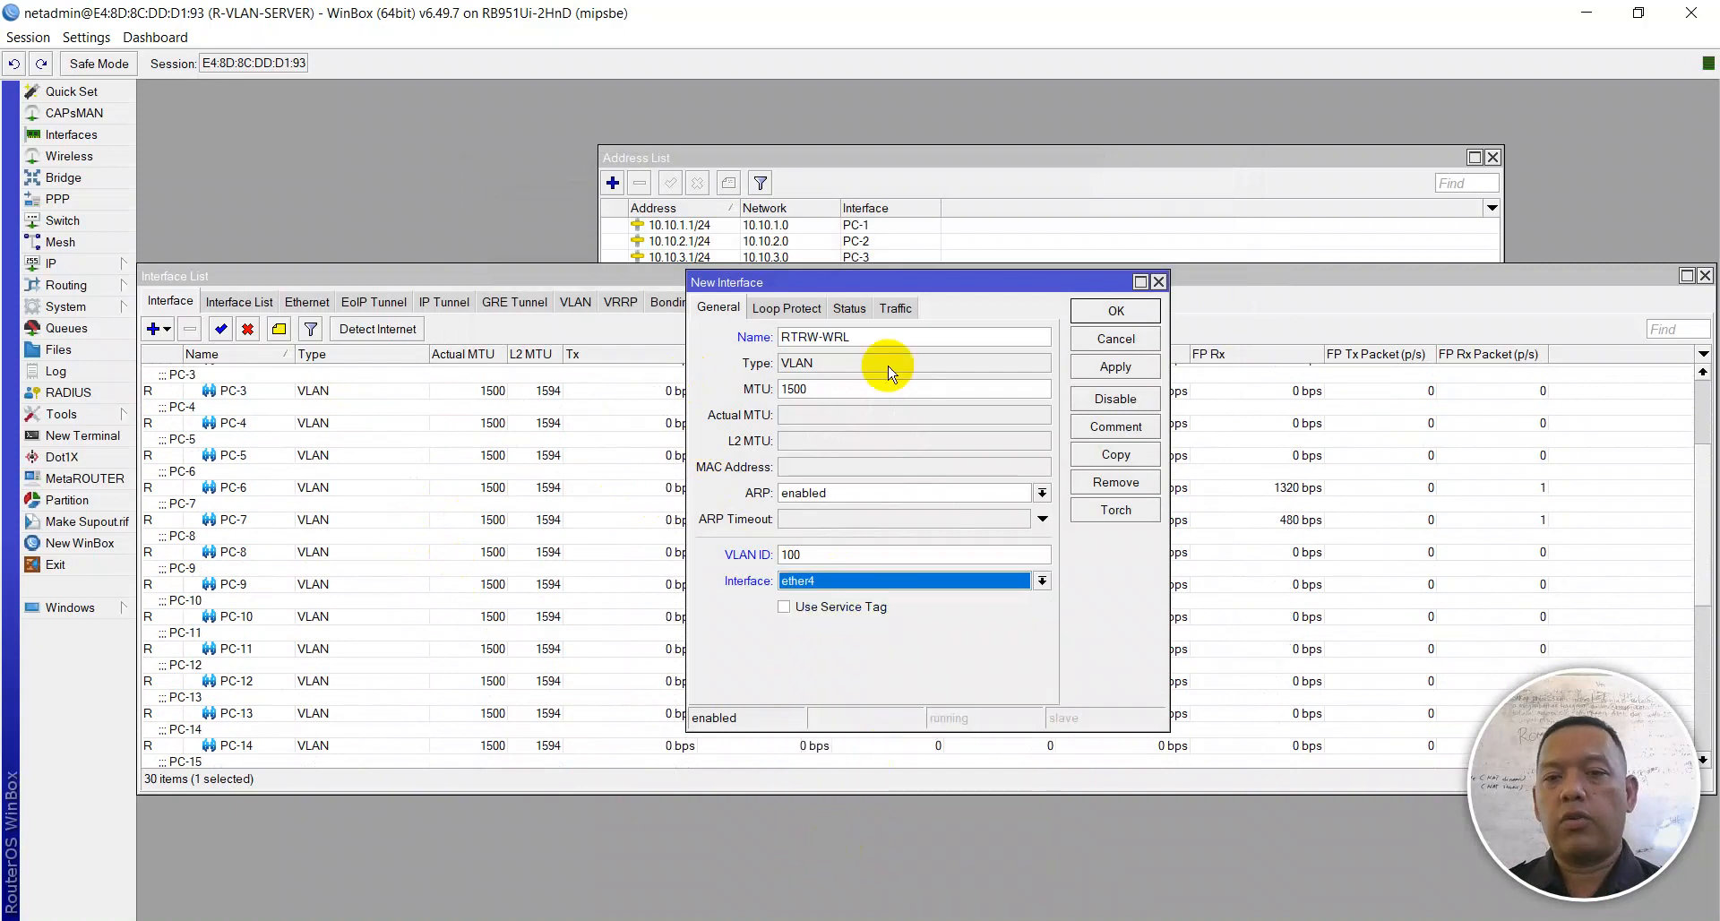
pyautogui.click(1111, 367)
pyautogui.click(1114, 310)
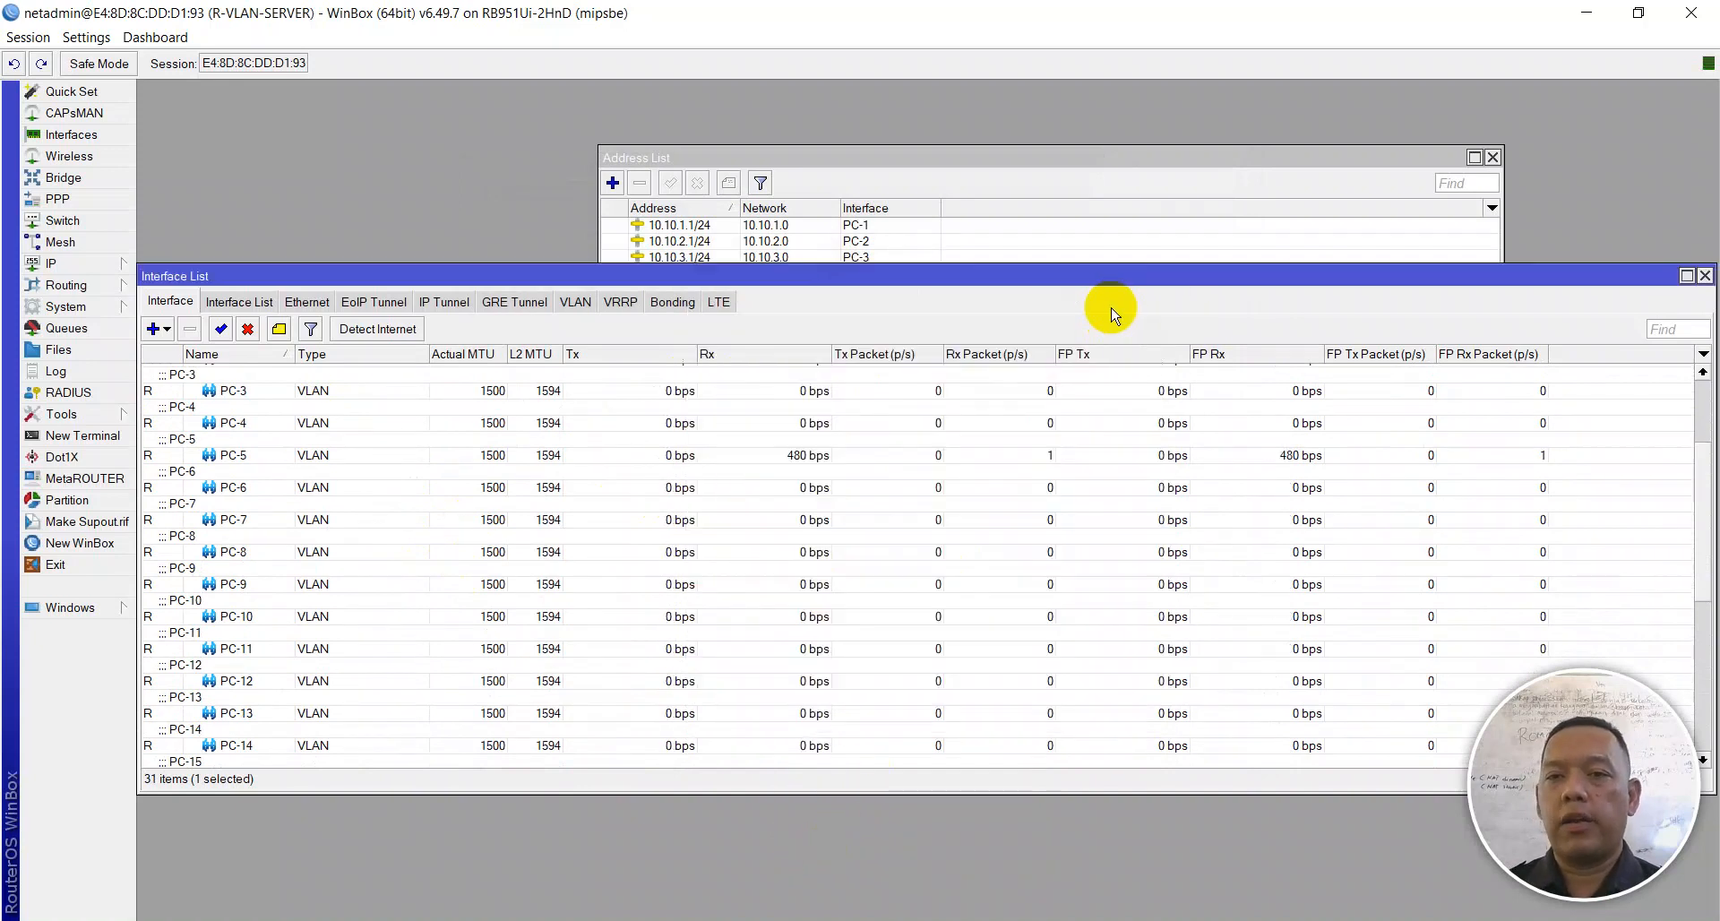
pyautogui.press('Escape')
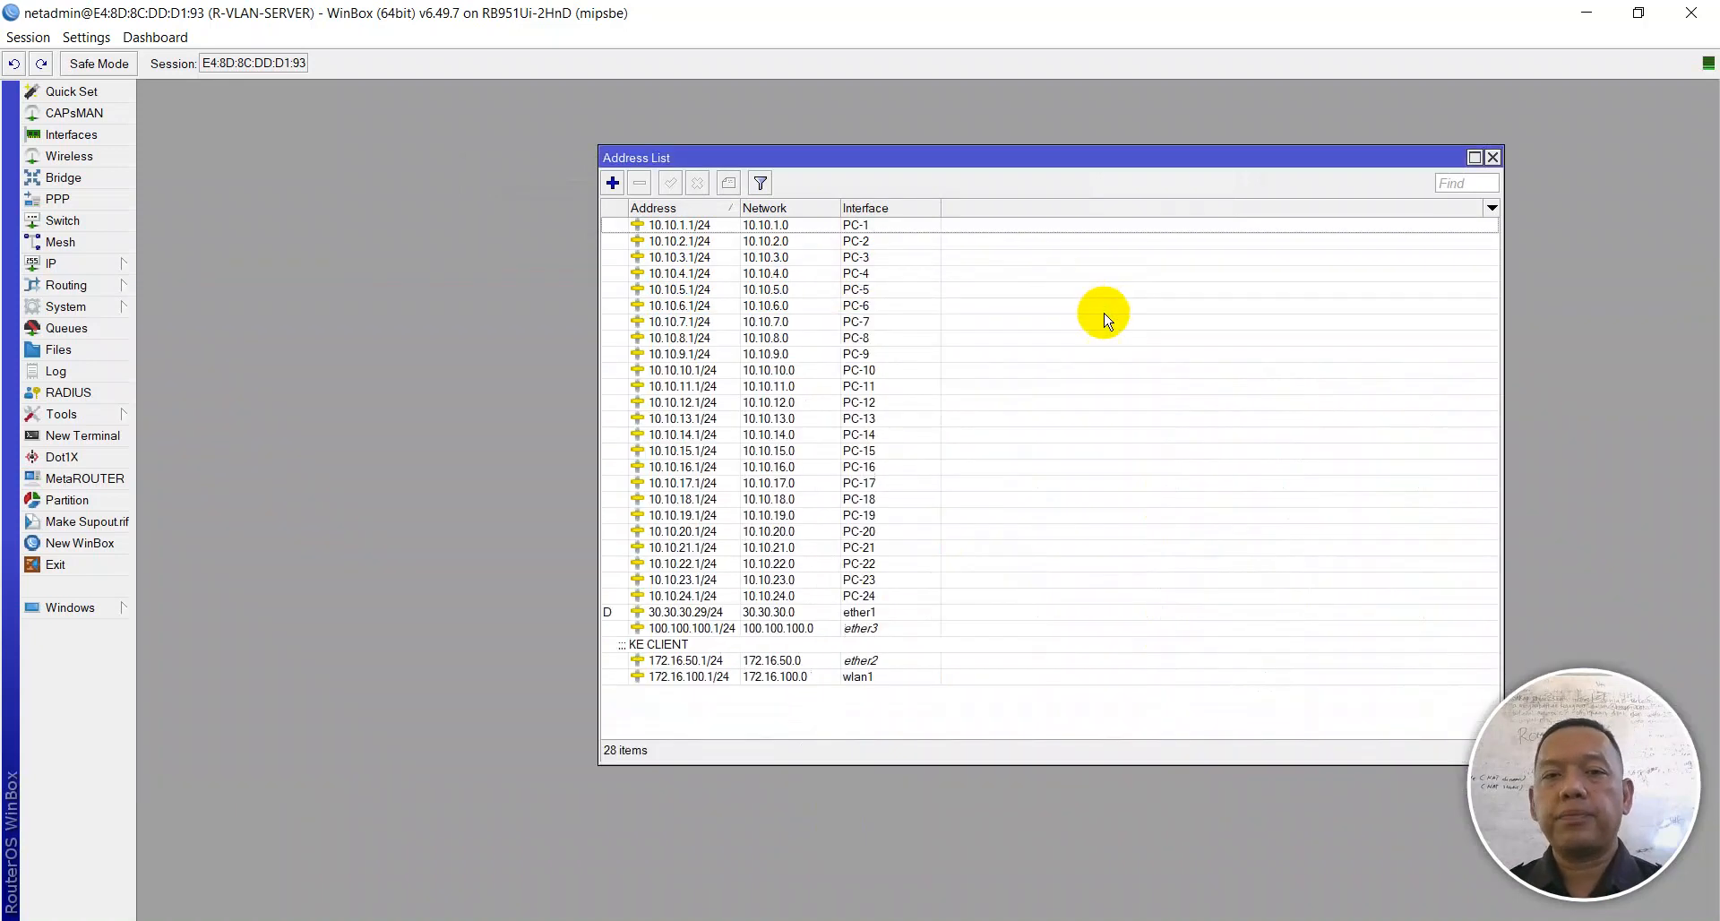
# Step: Look up the RTRW-WRL IP address in the exam PDF while starting a new address entry
pyautogui.click(613, 184)
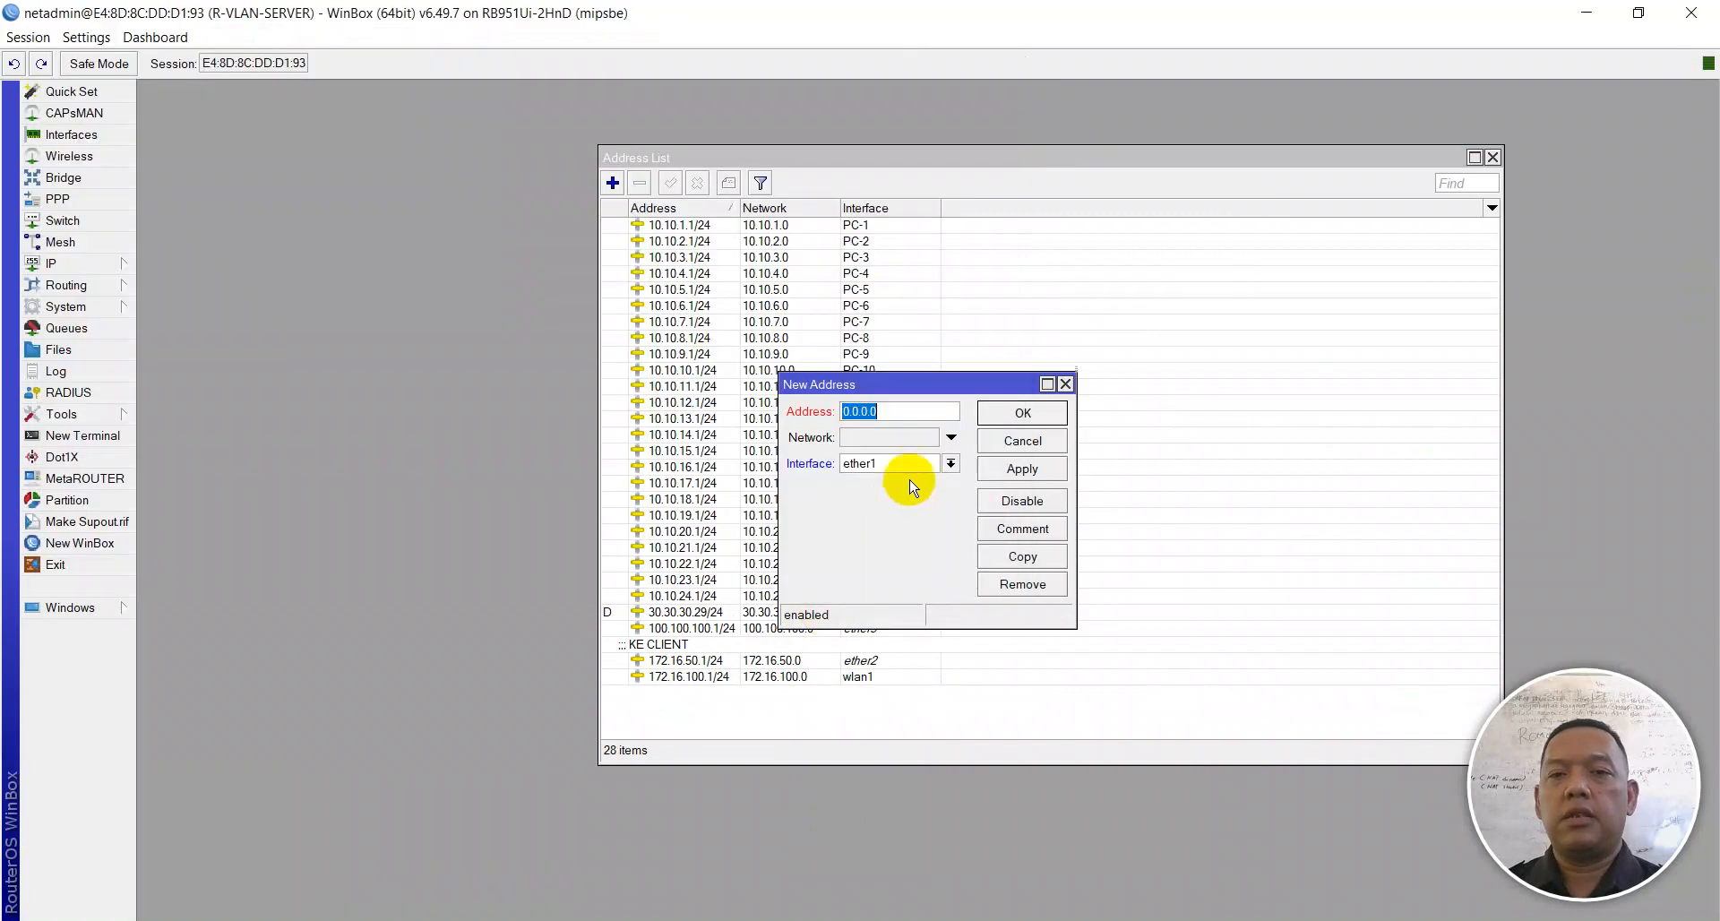
pyautogui.hotkey('alt', 'Tab')
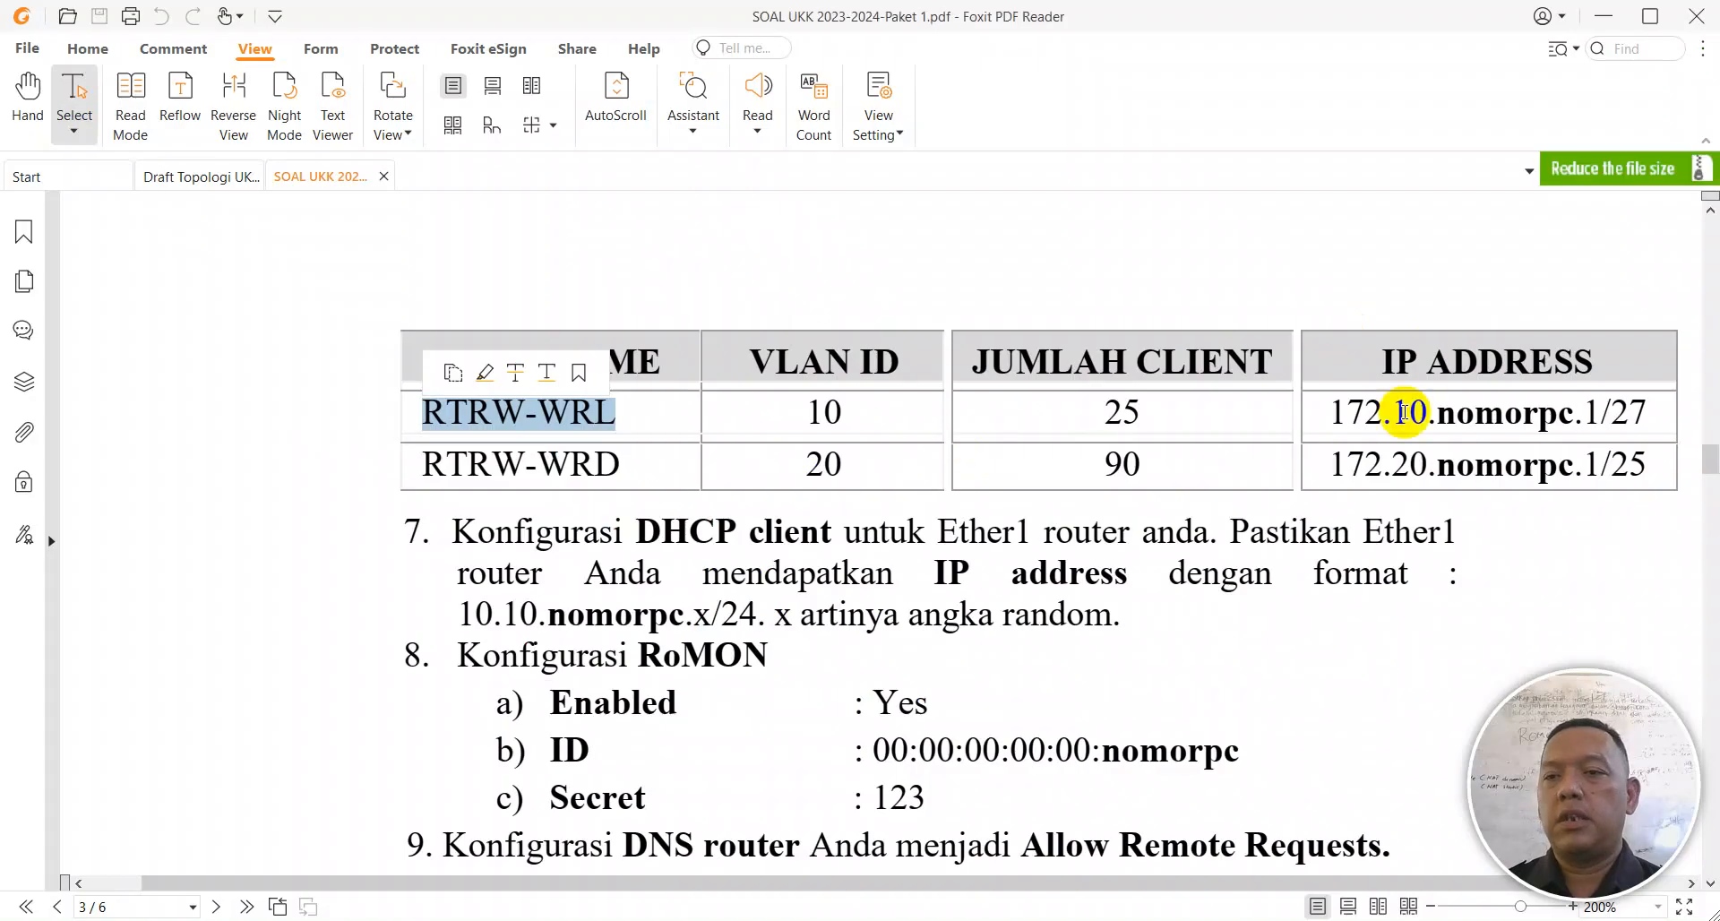
pyautogui.moveTo(1332, 412); pyautogui.dragTo(1644, 412)
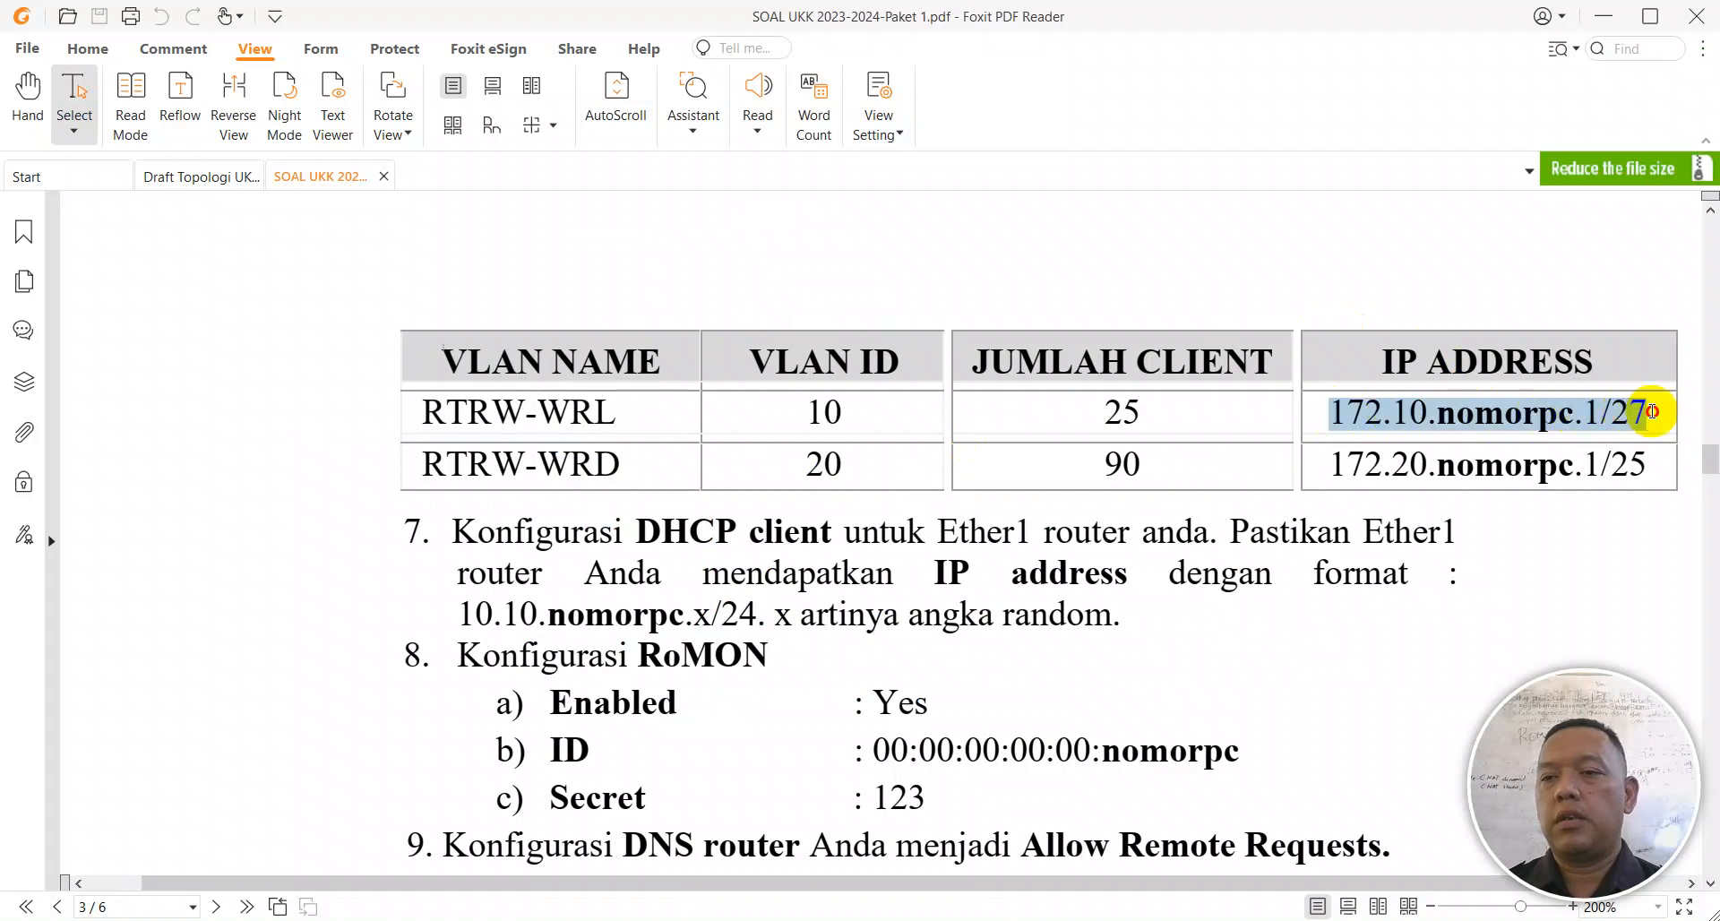
pyautogui.hotkey('alt', 'Tab')
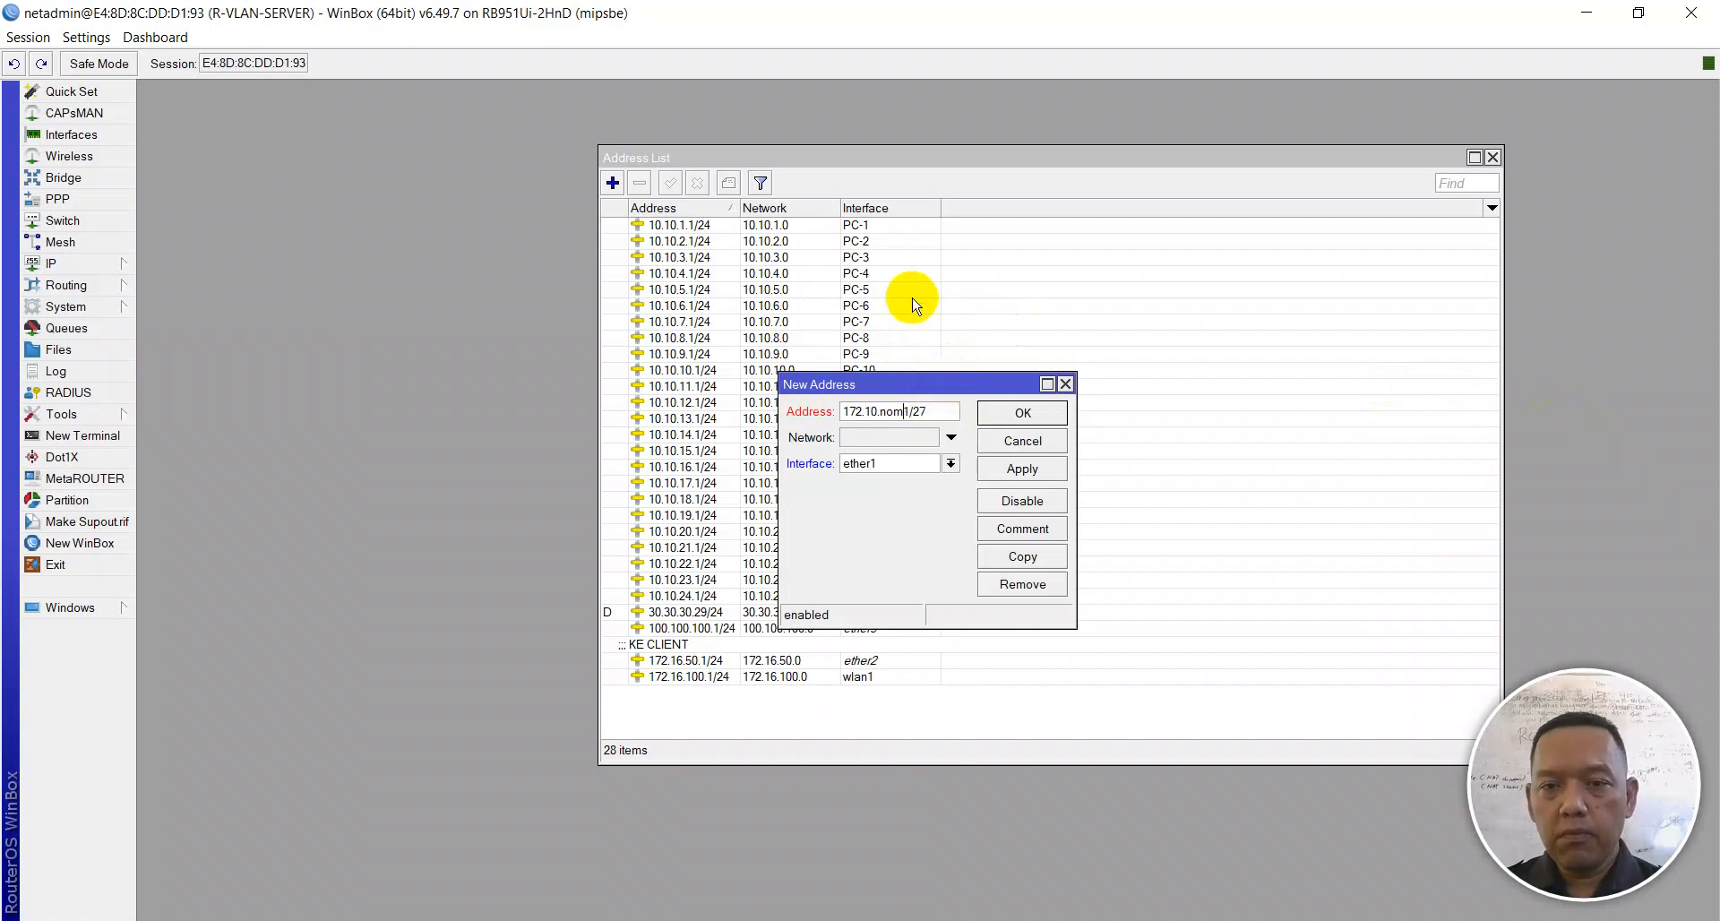
pyautogui.write('0')
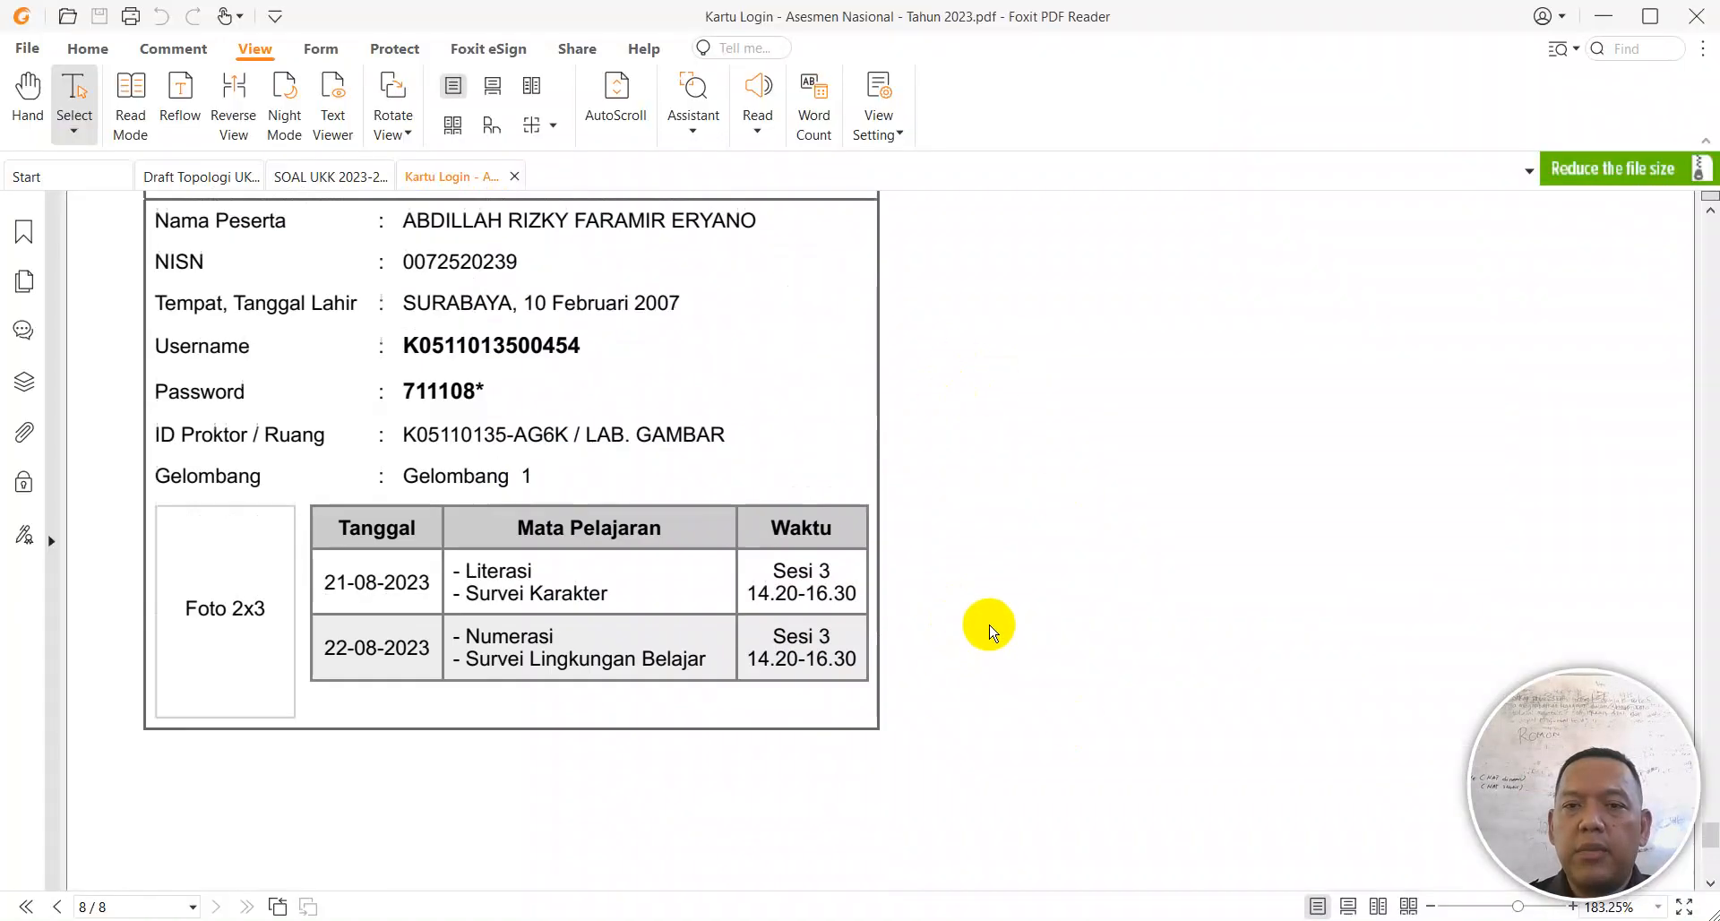
pyautogui.scroll(-3, 989, 630)
pyautogui.click(291, 175)
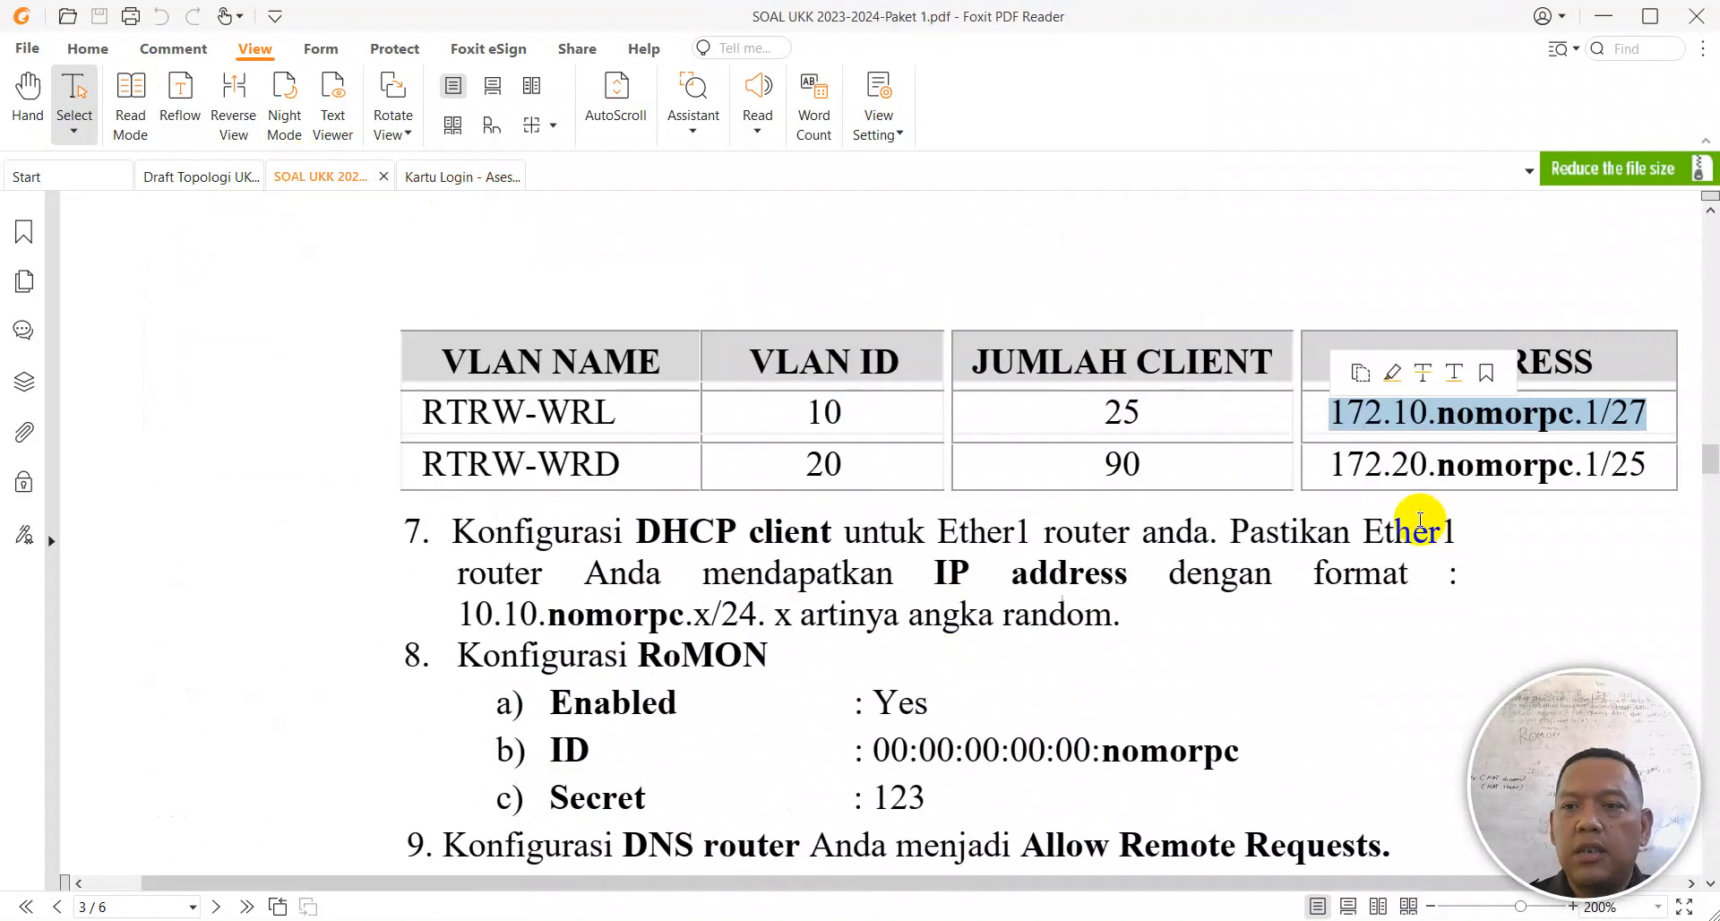
pyautogui.click(1350, 452)
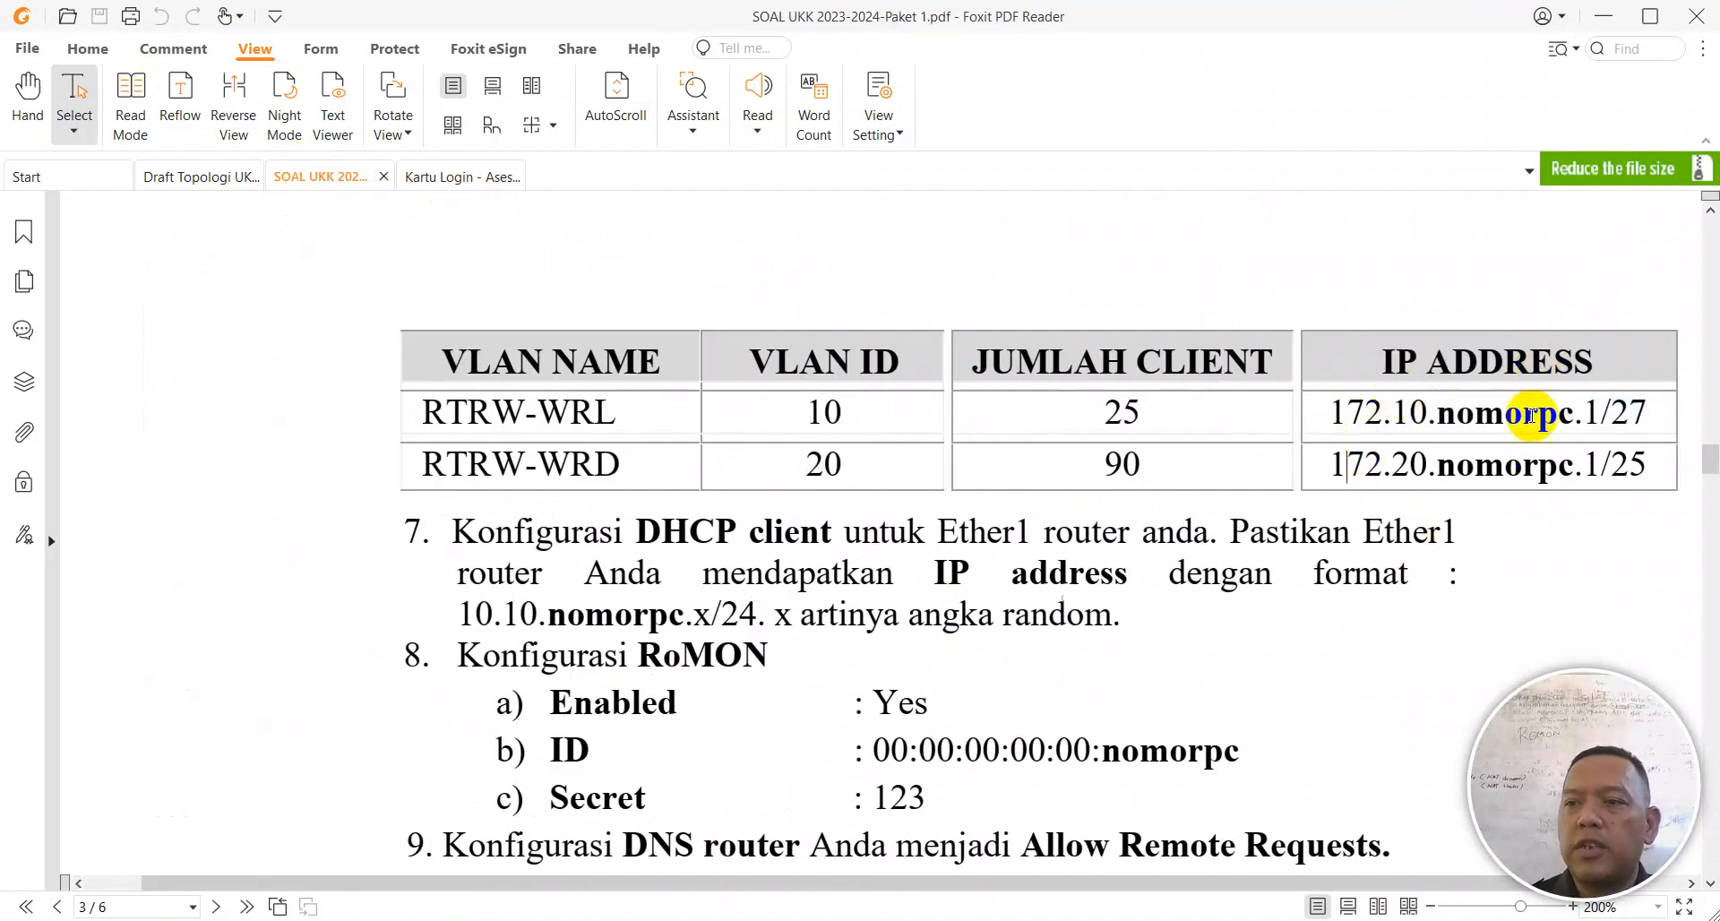
pyautogui.click(1130, 920)
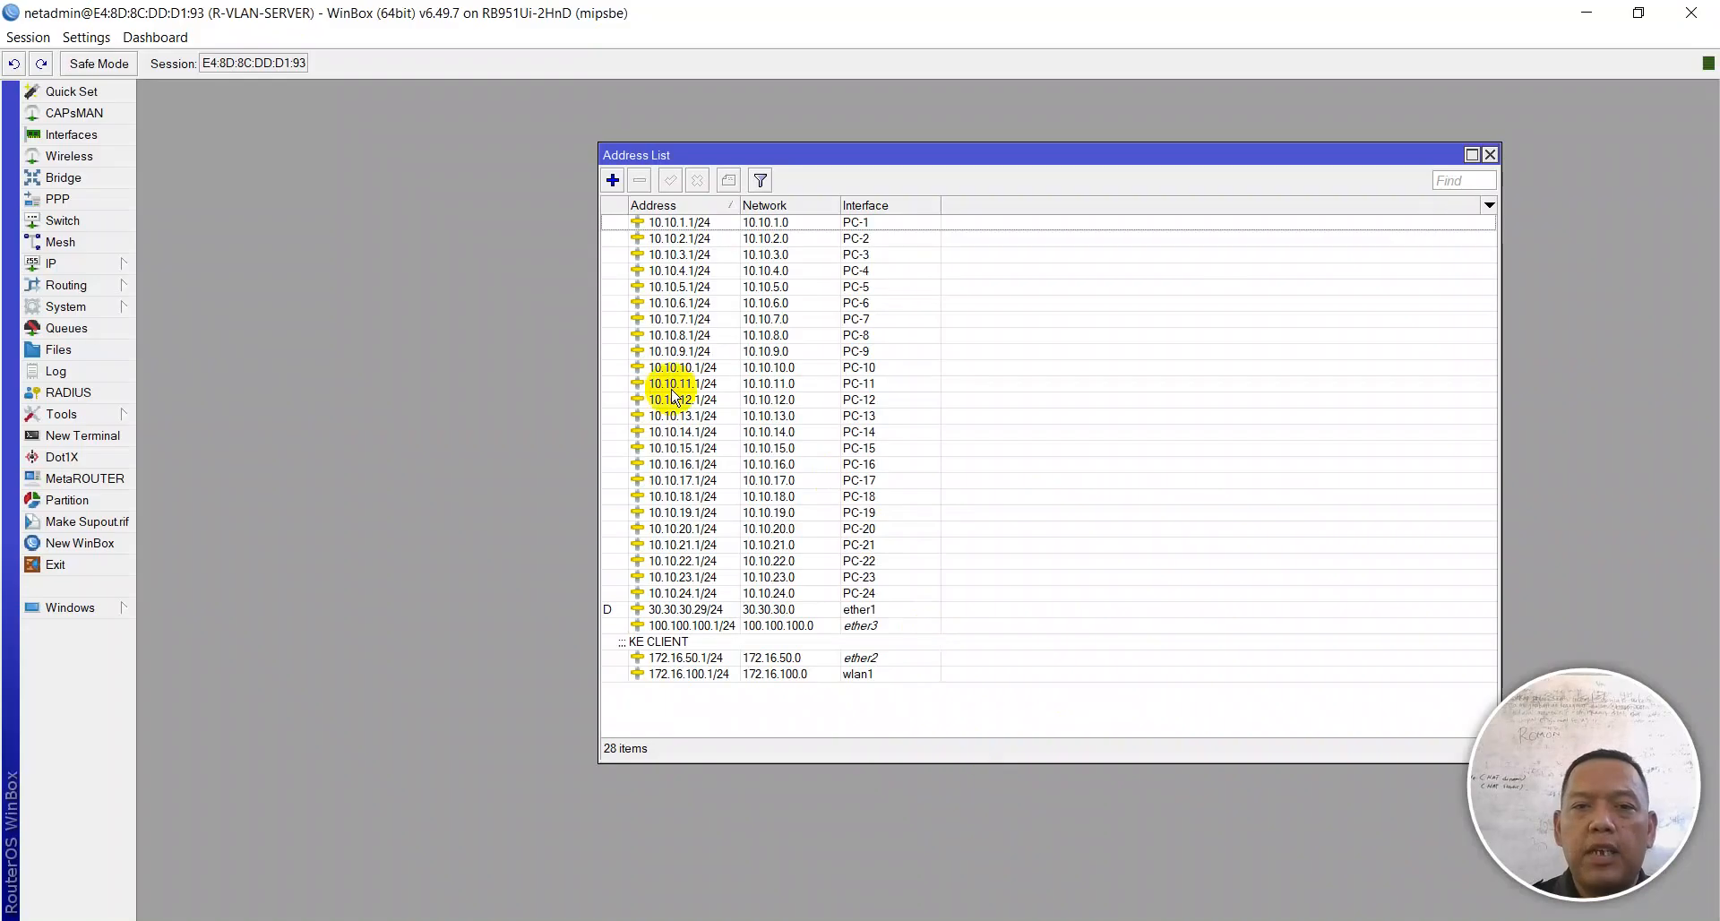
pyautogui.click(670, 676)
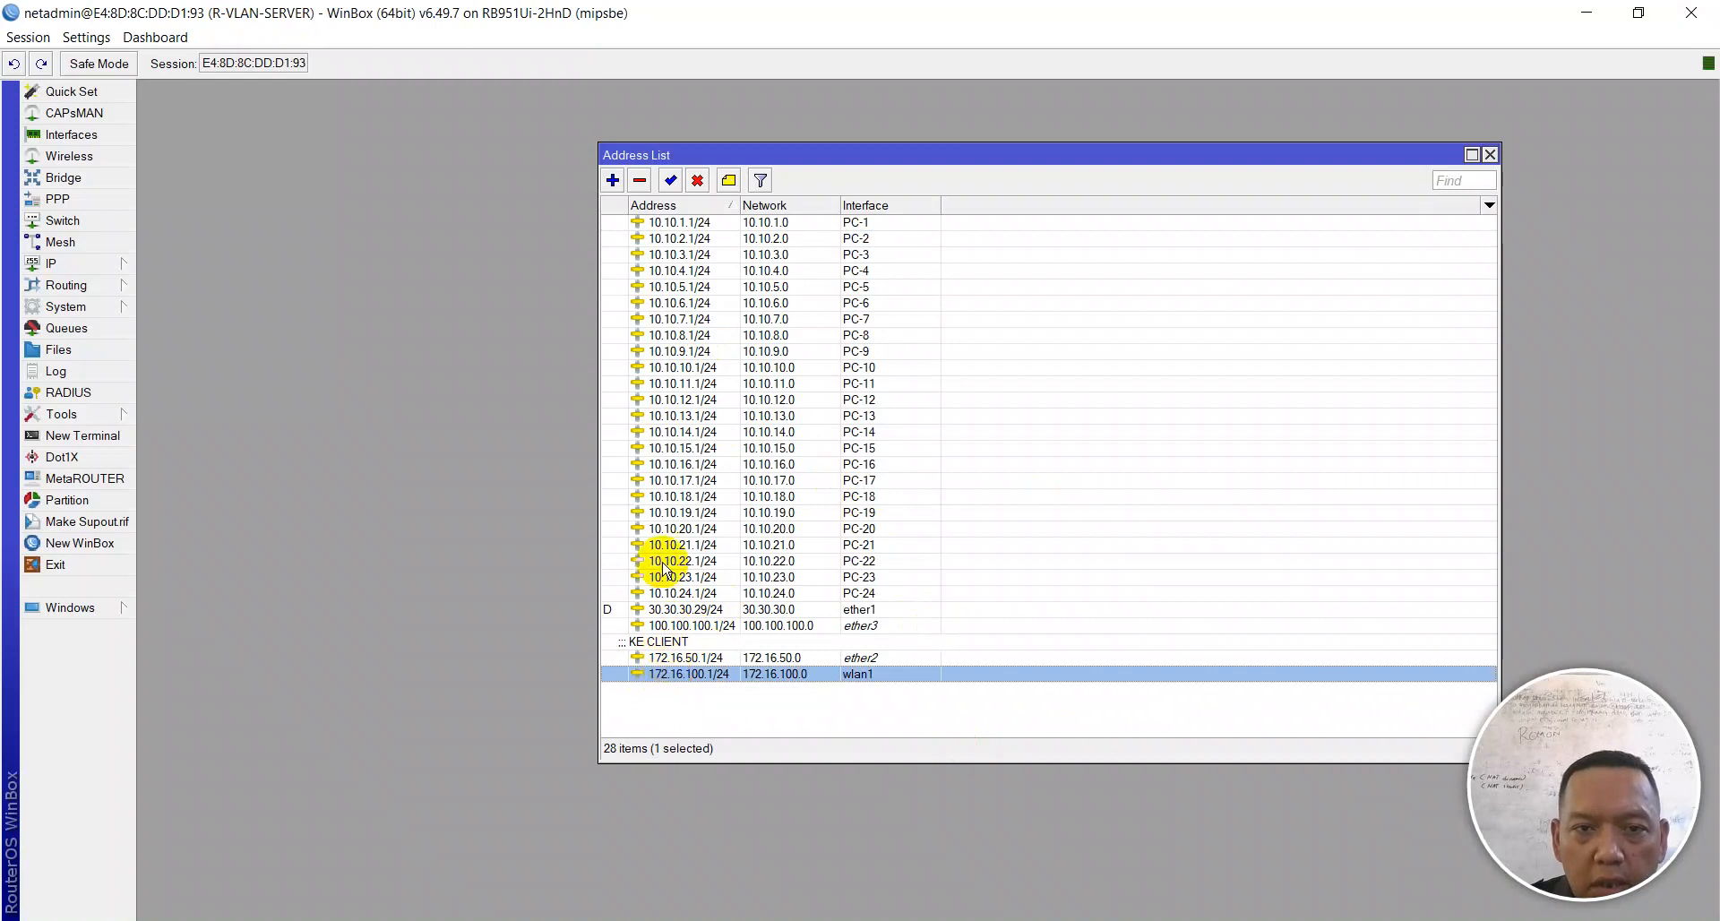
pyautogui.moveTo(909, 162)
pyautogui.mouseDown()
pyautogui.moveTo(1152, 134)
pyautogui.moveTo(902, 135)
pyautogui.mouseUp()
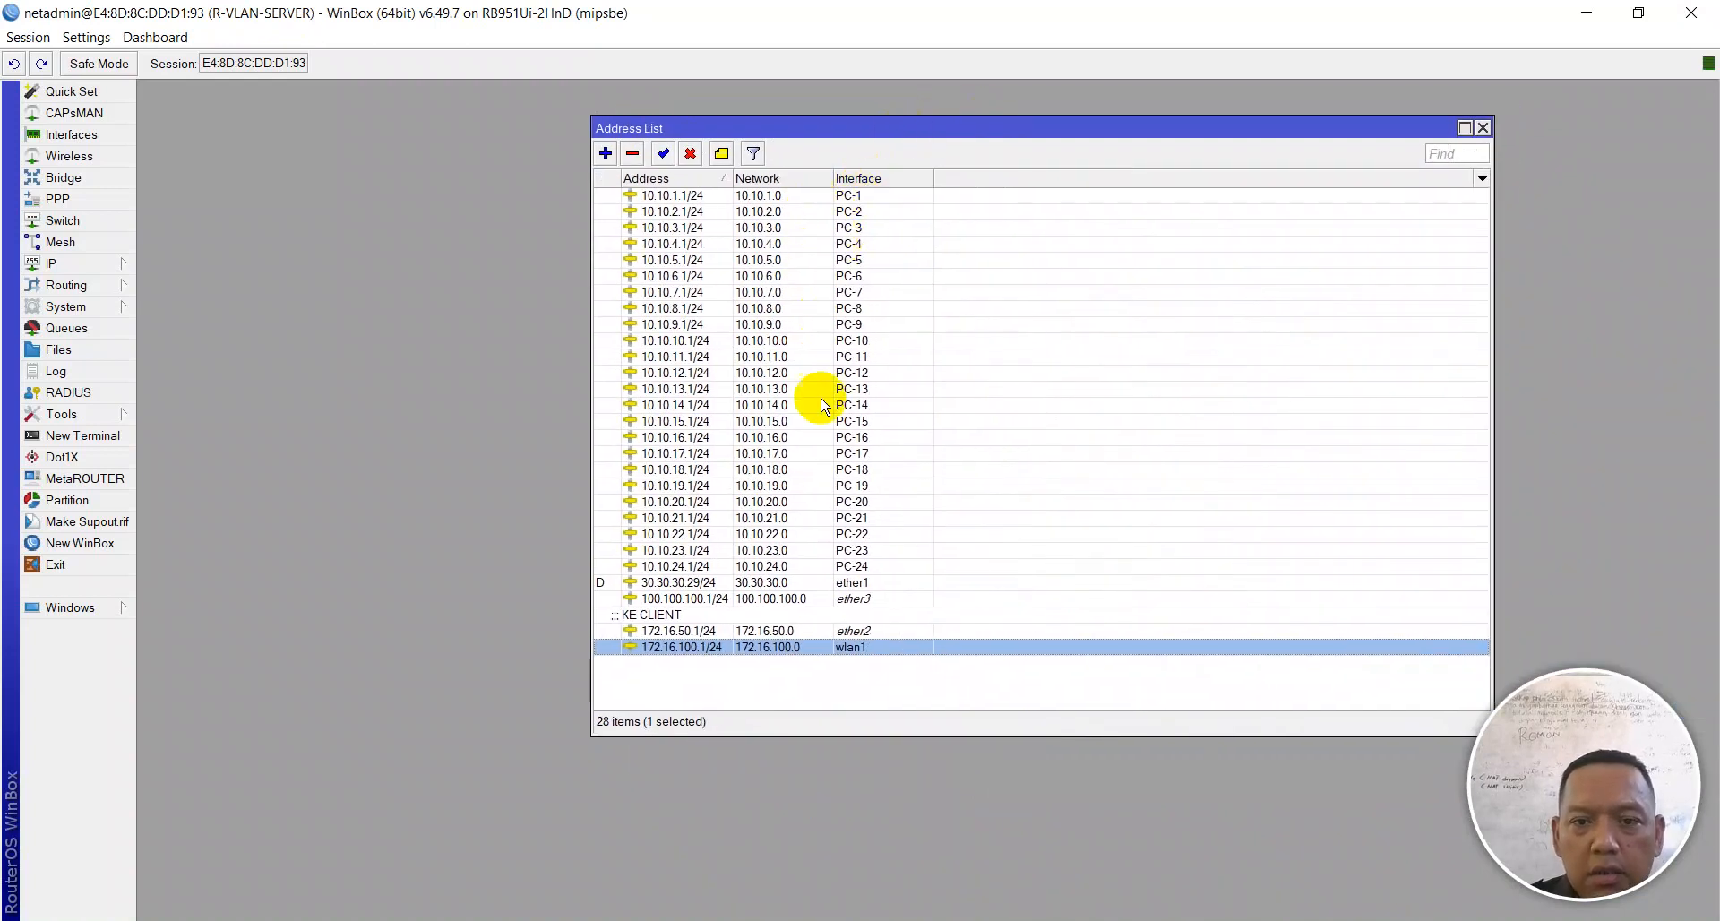
# Step: Add 172.16.70.1/27 on interface RTRW-WRL, confirming network 172.16.70.0, and save it
pyautogui.click(605, 153)
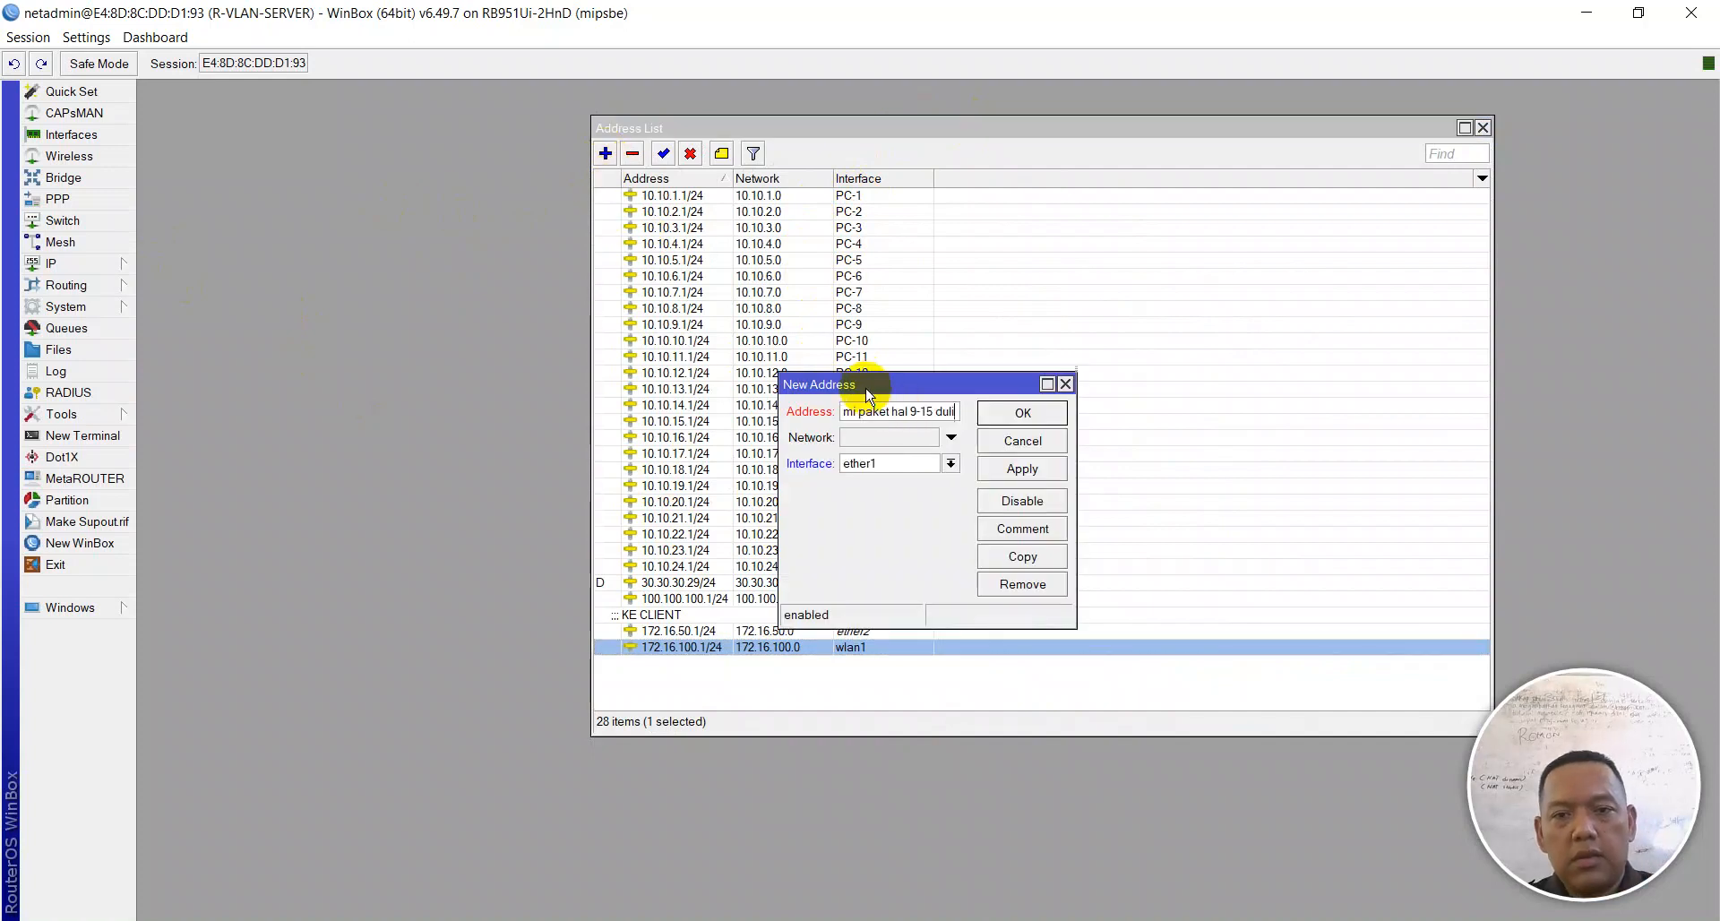
pyautogui.tripleClick(887, 410)
pyautogui.press('BackSpace')
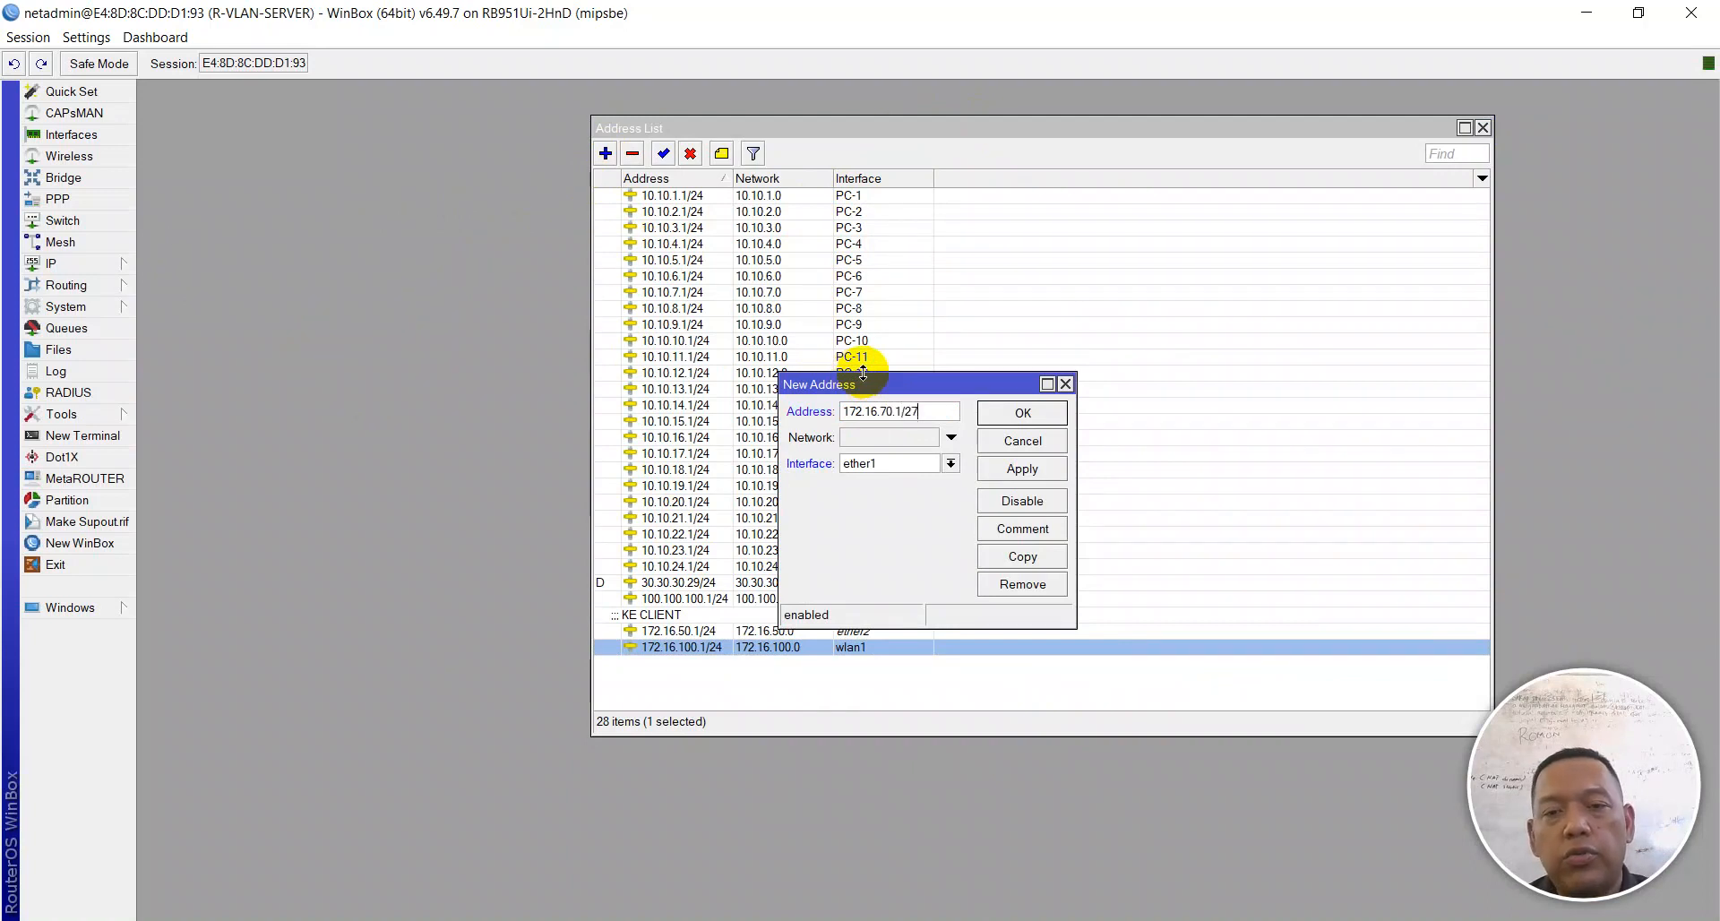
pyautogui.click(871, 464)
pyautogui.scroll(-2, 898, 630)
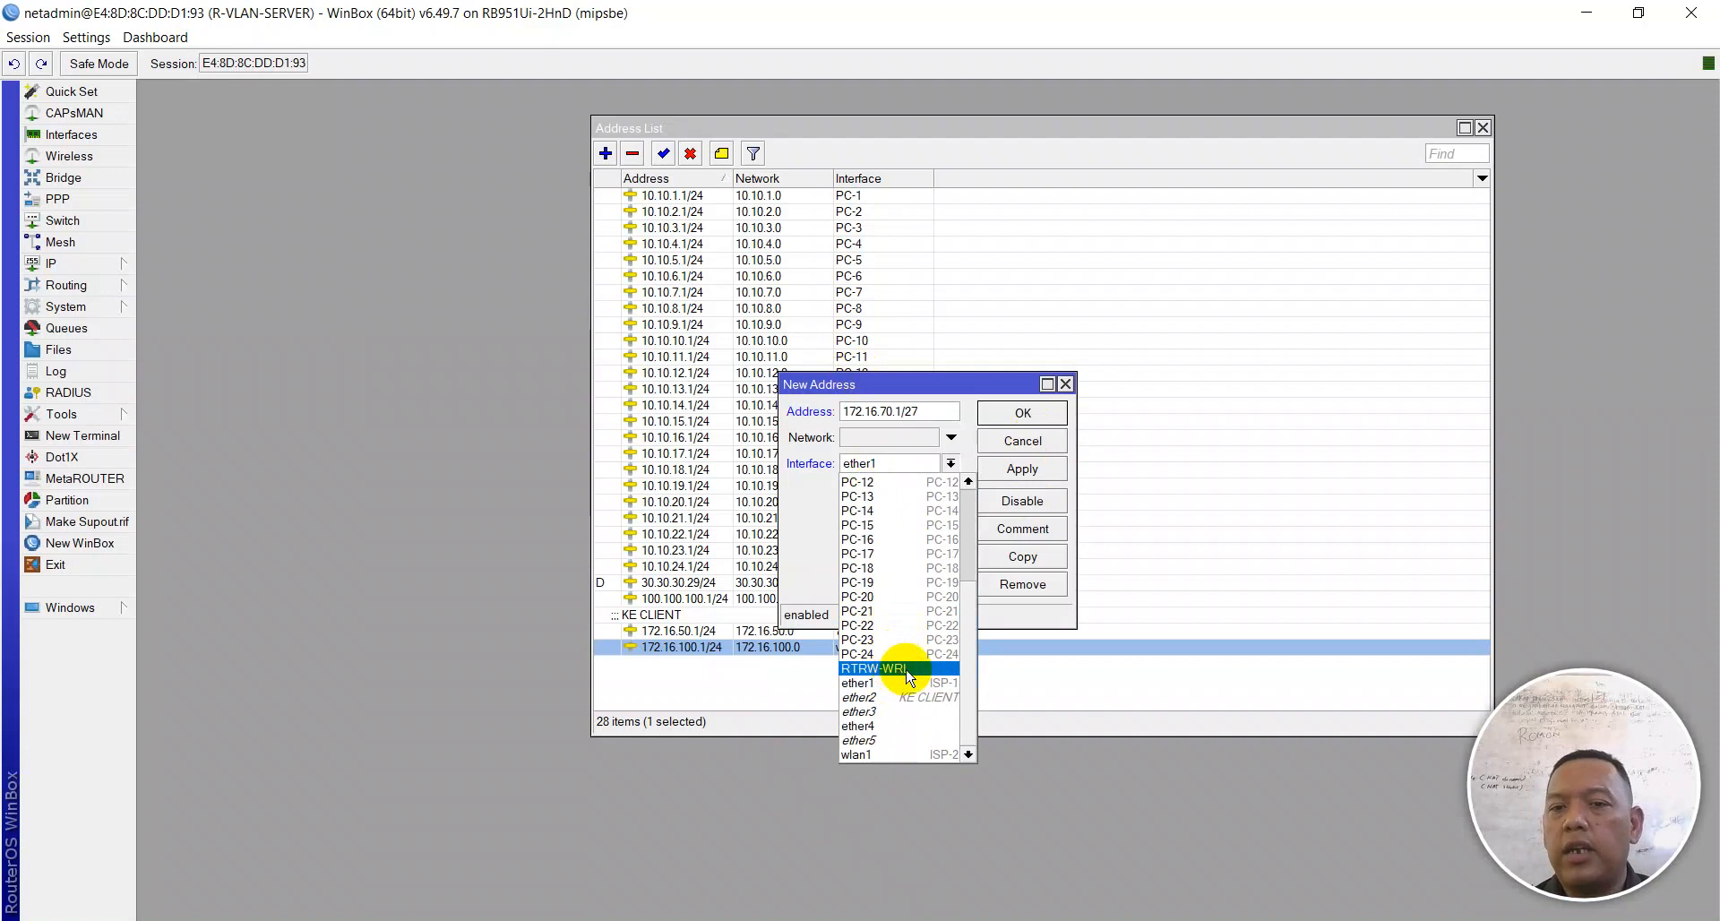
pyautogui.click(905, 669)
pyautogui.click(1011, 475)
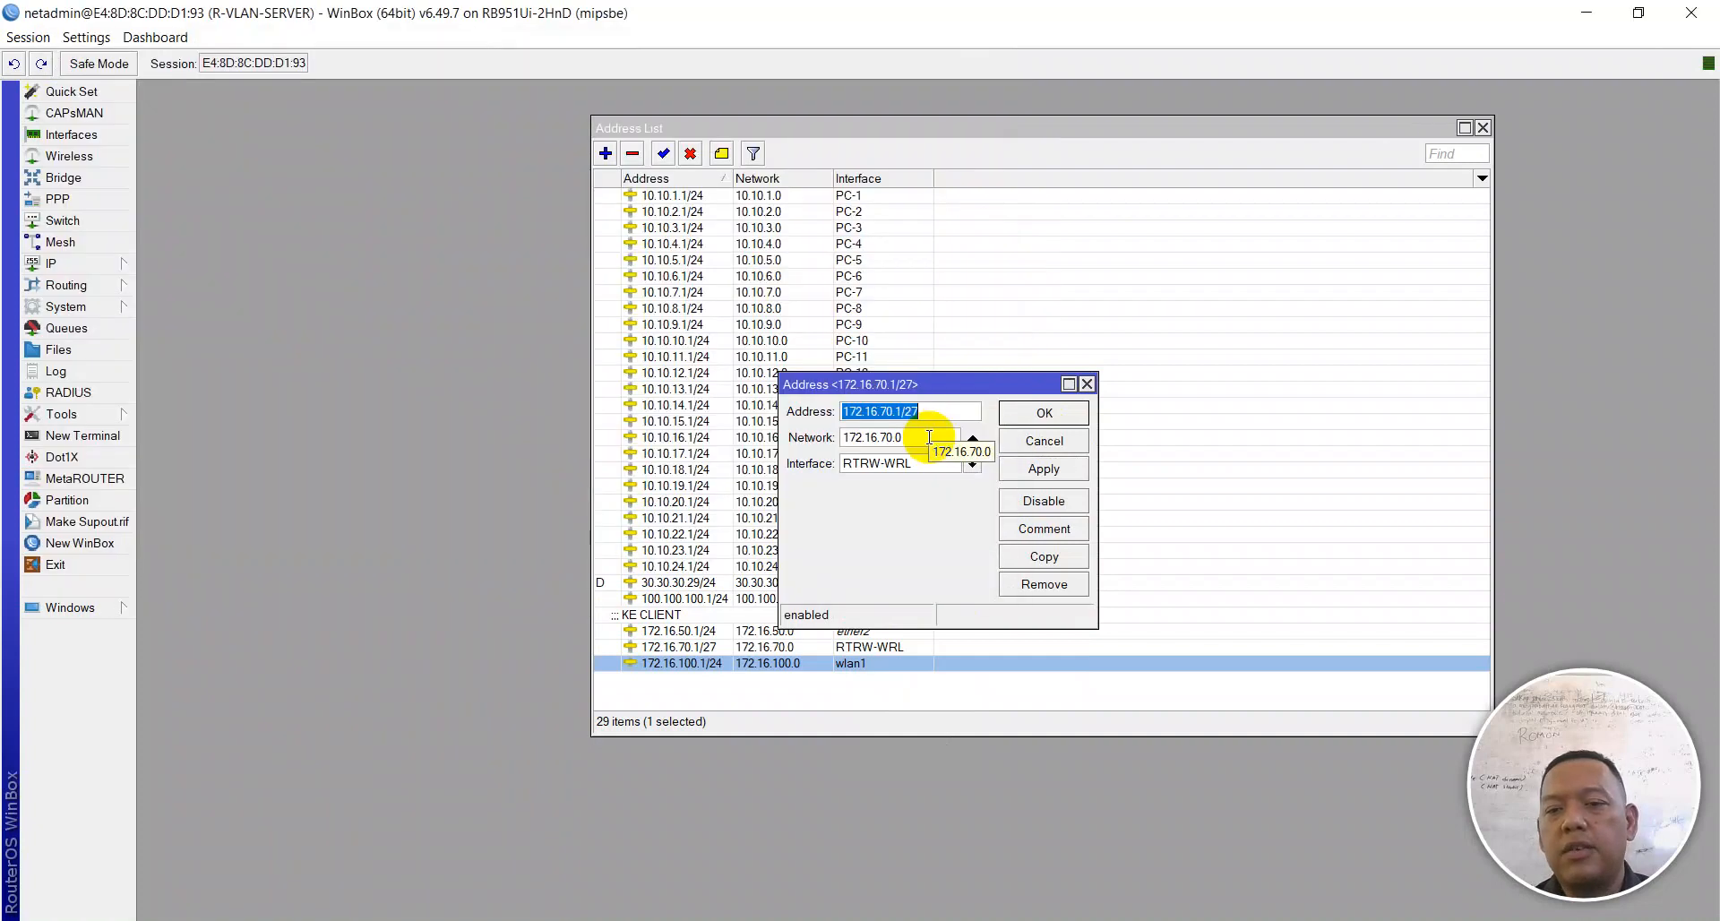
pyautogui.click(930, 437)
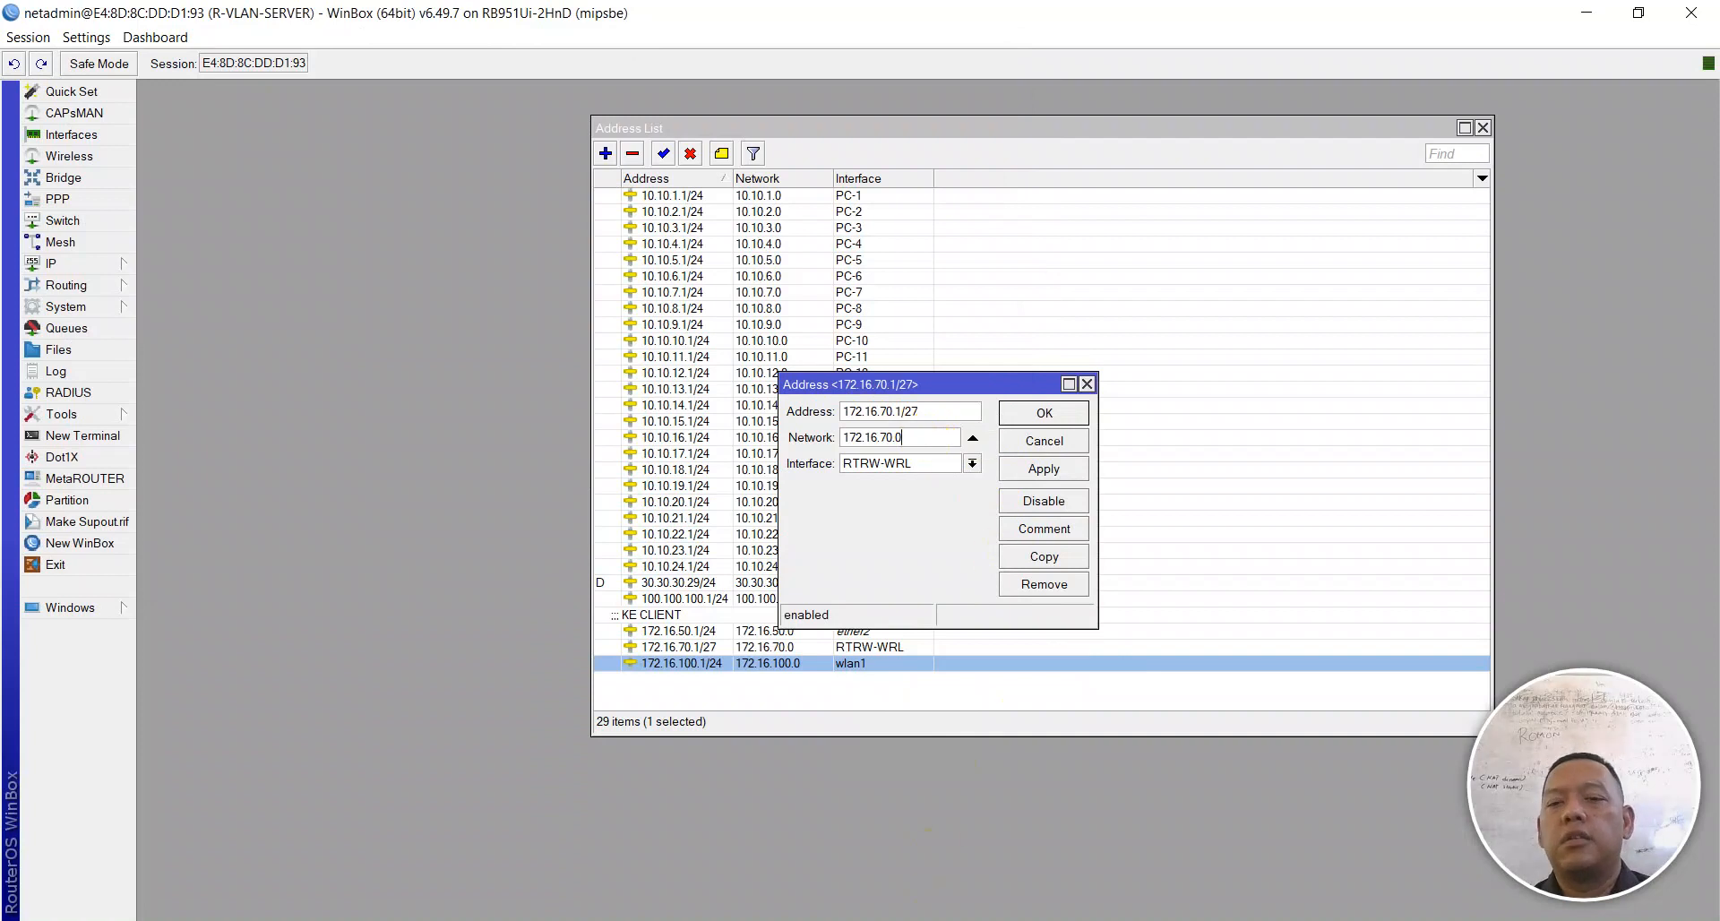
pyautogui.hotkey('alt', 'Tab')
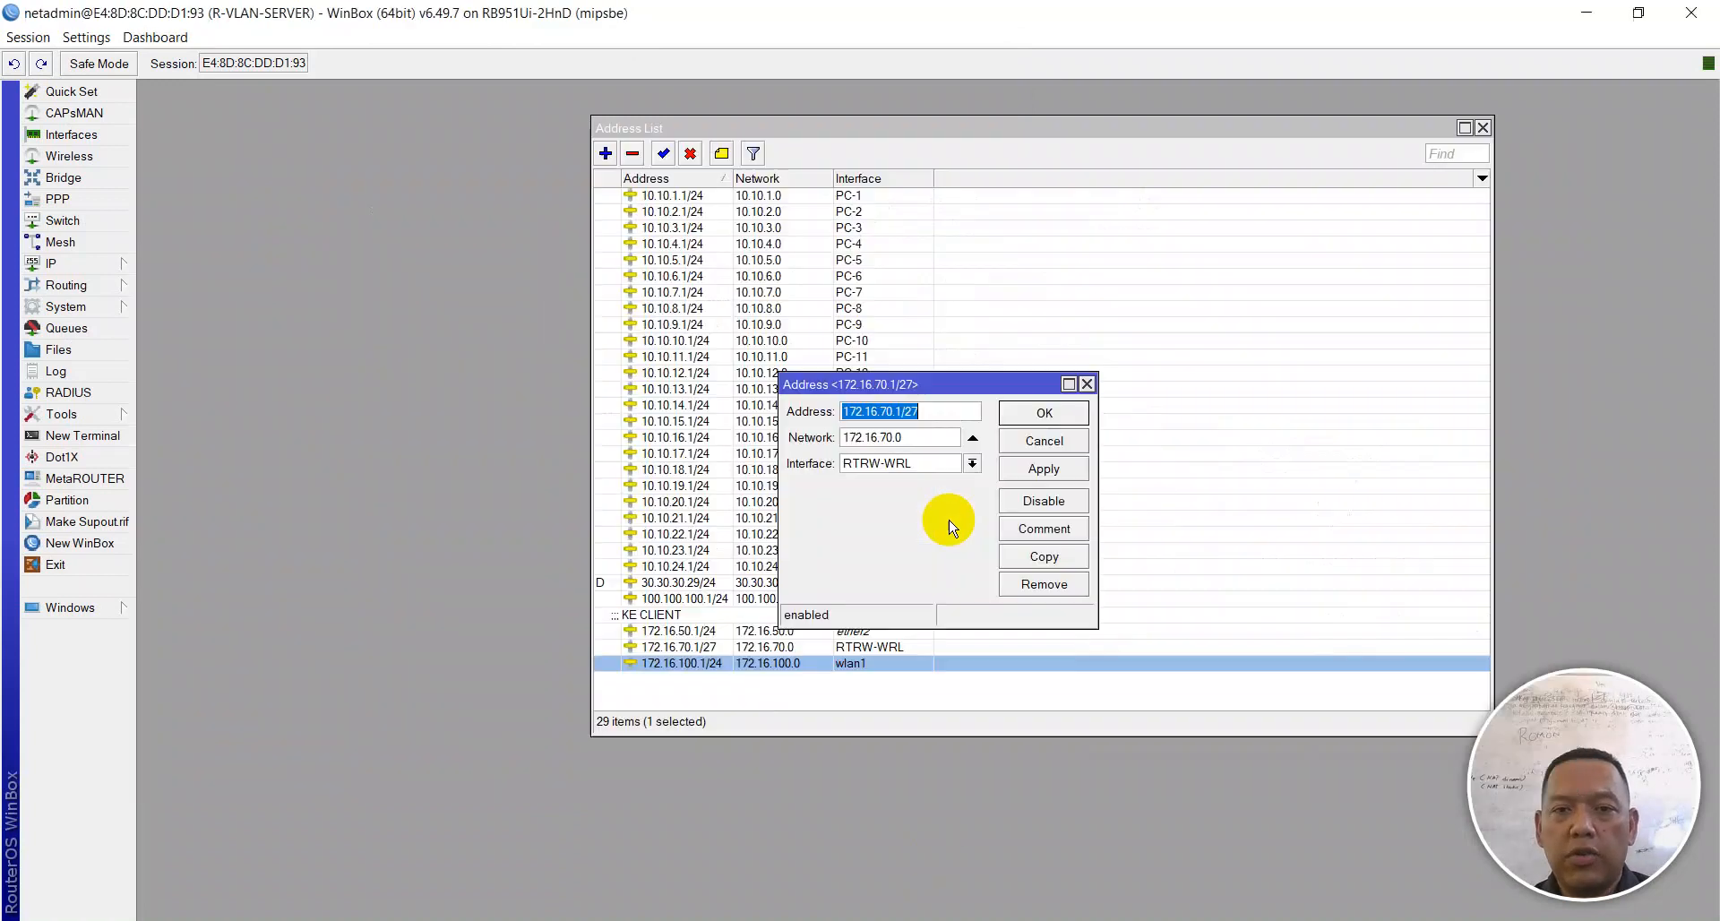
pyautogui.hotkey('alt', 'Tab')
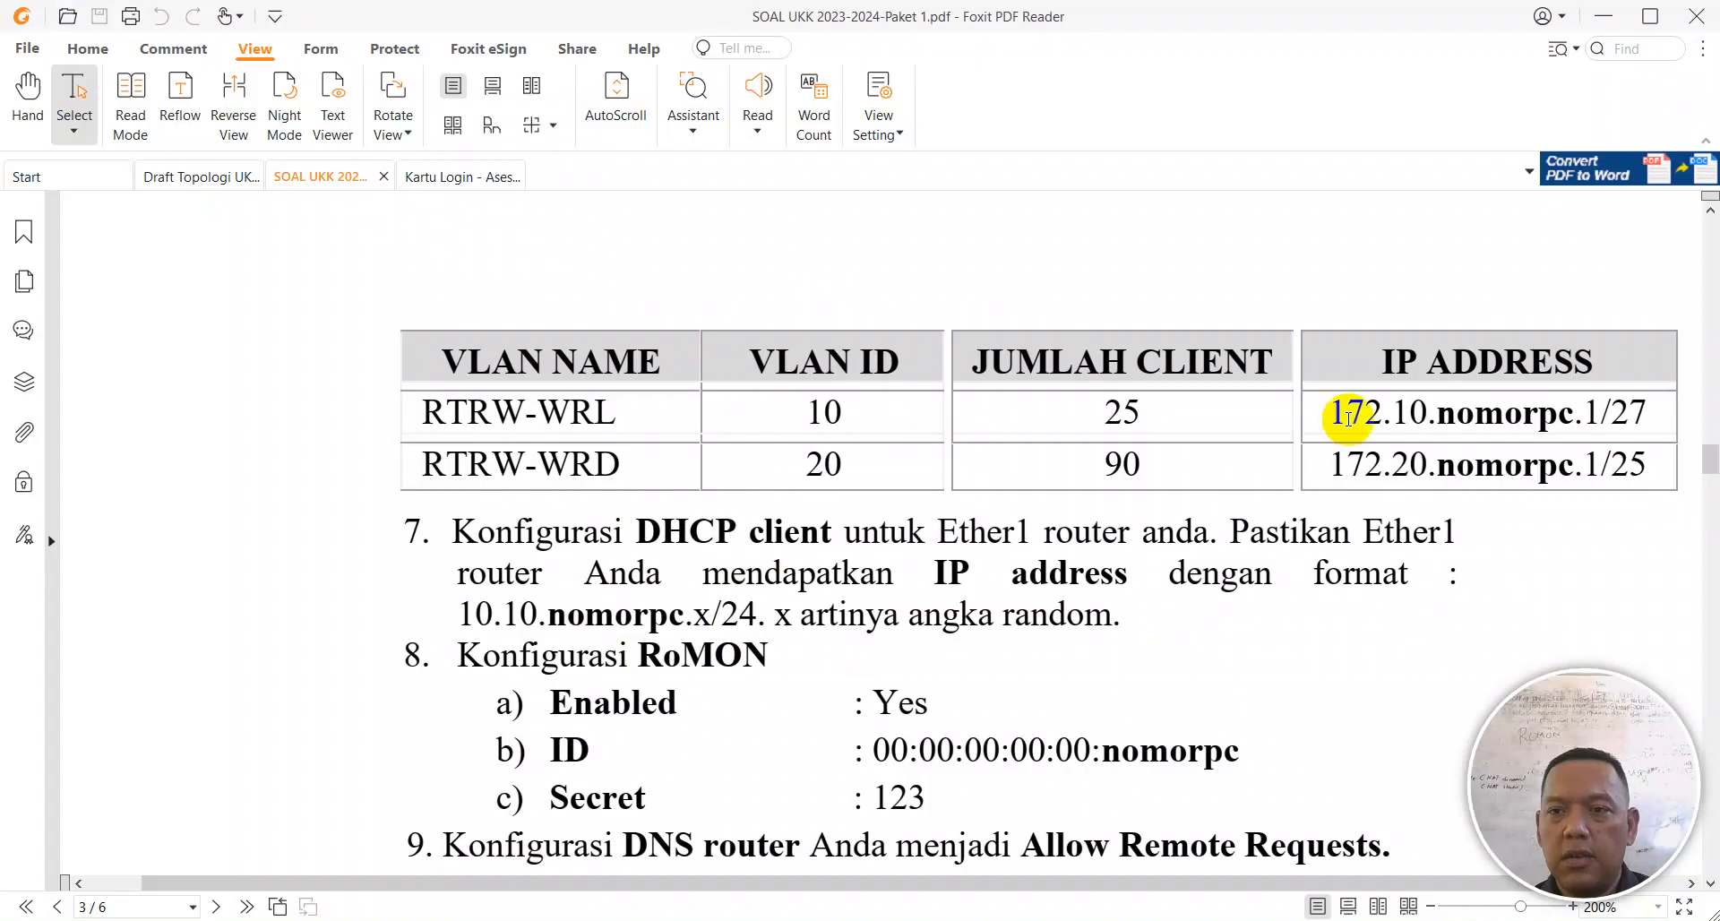
pyautogui.hotkey('alt', 'Tab')
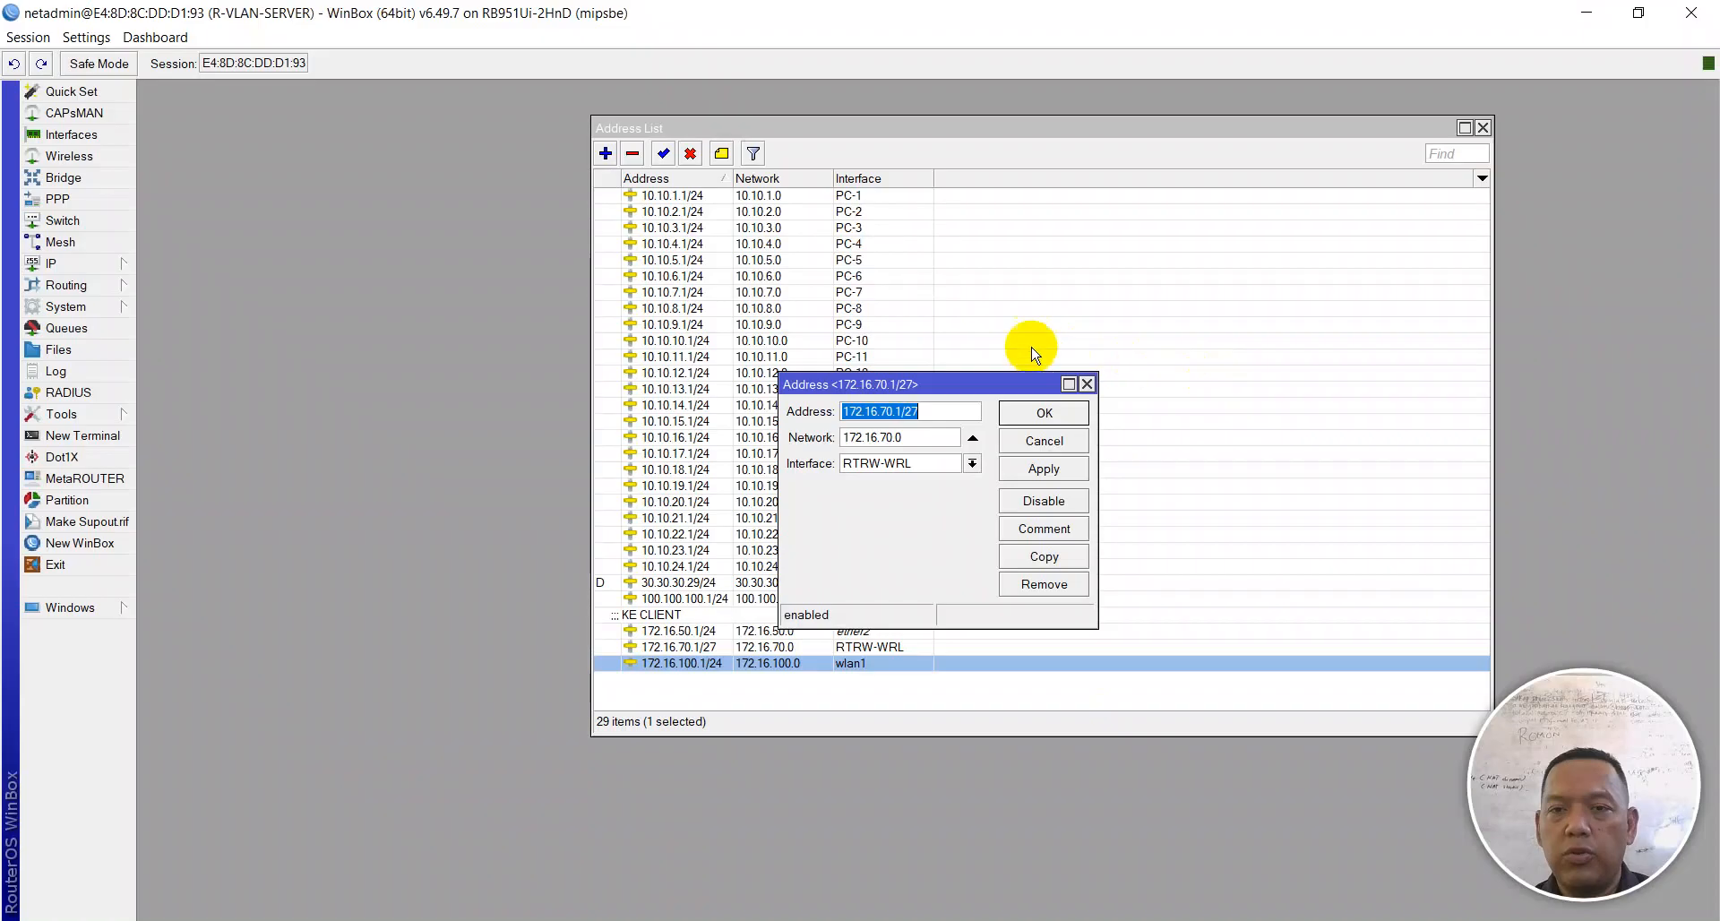
pyautogui.click(1040, 412)
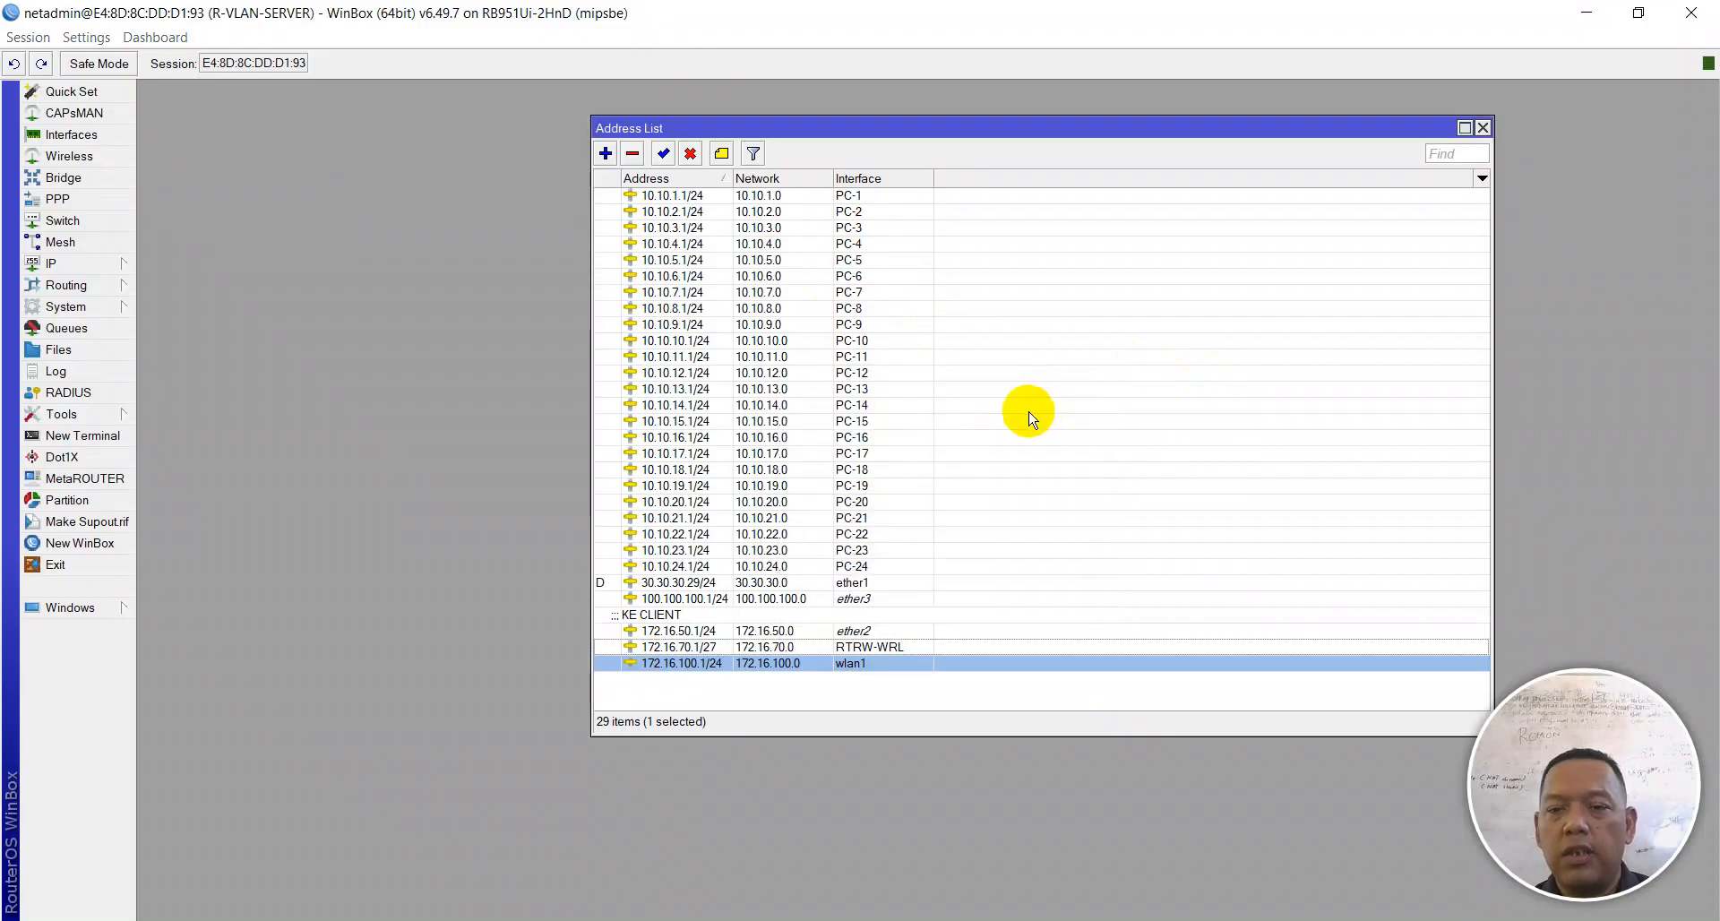
# Step: Review the next part of the exam PDF, then close the Address List
pyautogui.hotkey('alt', 'Tab')
pyautogui.scroll(-5, 1111, 490)
pyautogui.scroll(-3, 1111, 491)
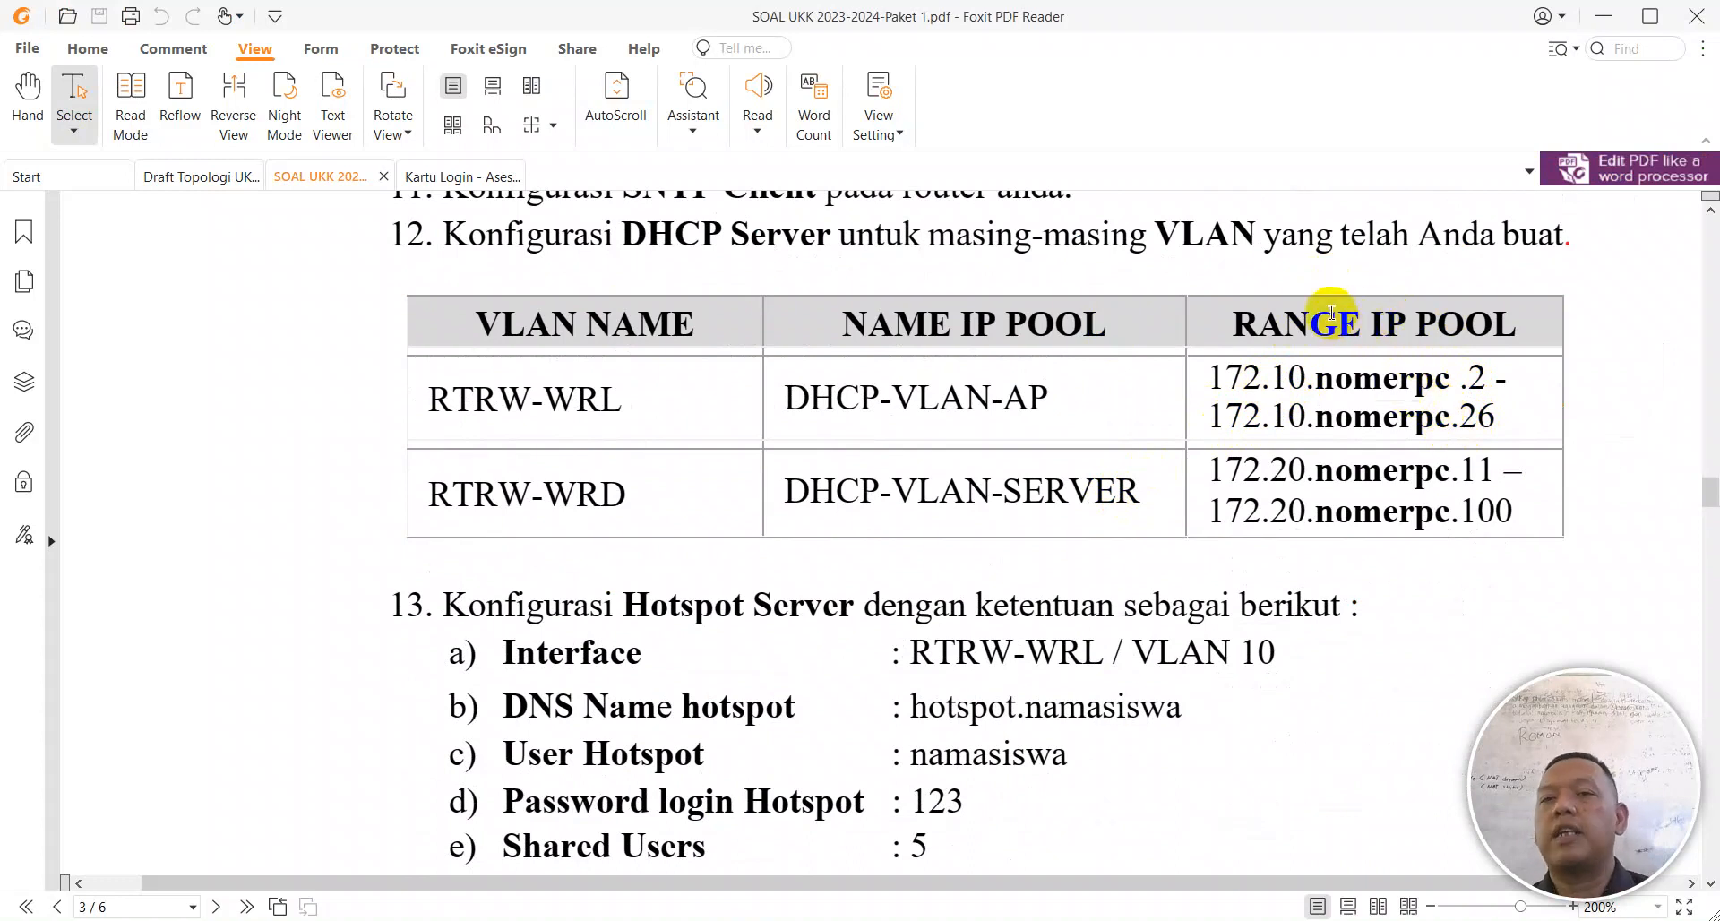
pyautogui.hotkey('alt', 'Tab')
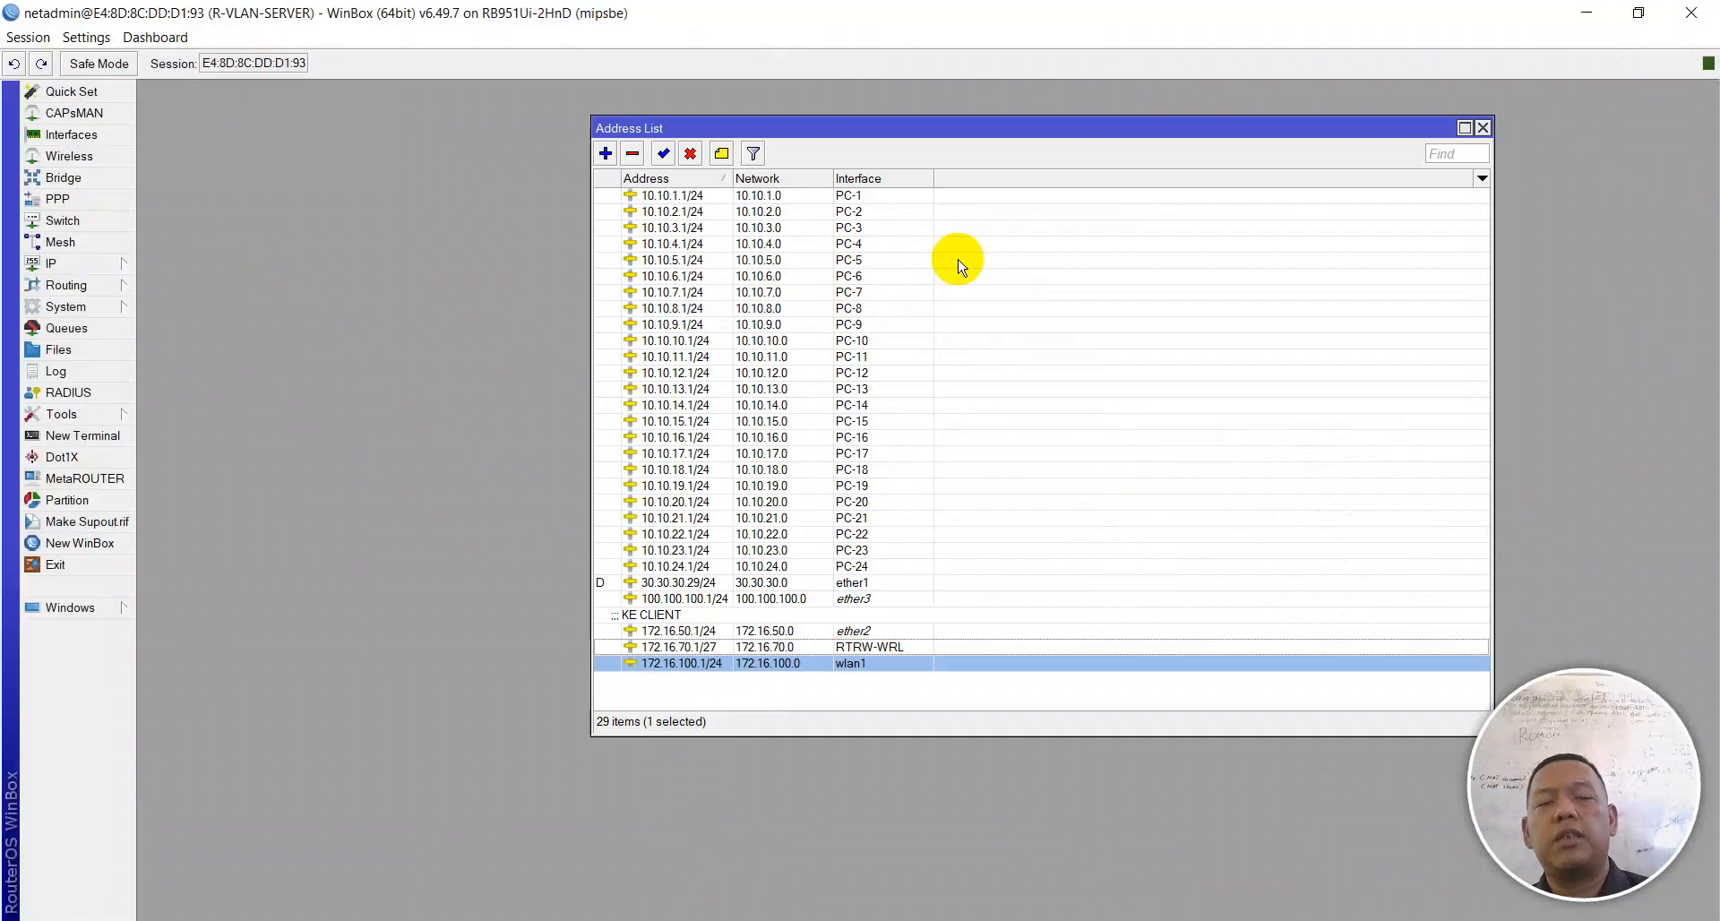
pyautogui.press('Escape')
# Step: Open the DHCP Server list and enlarge it to show all 27 servers
pyautogui.click(64, 264)
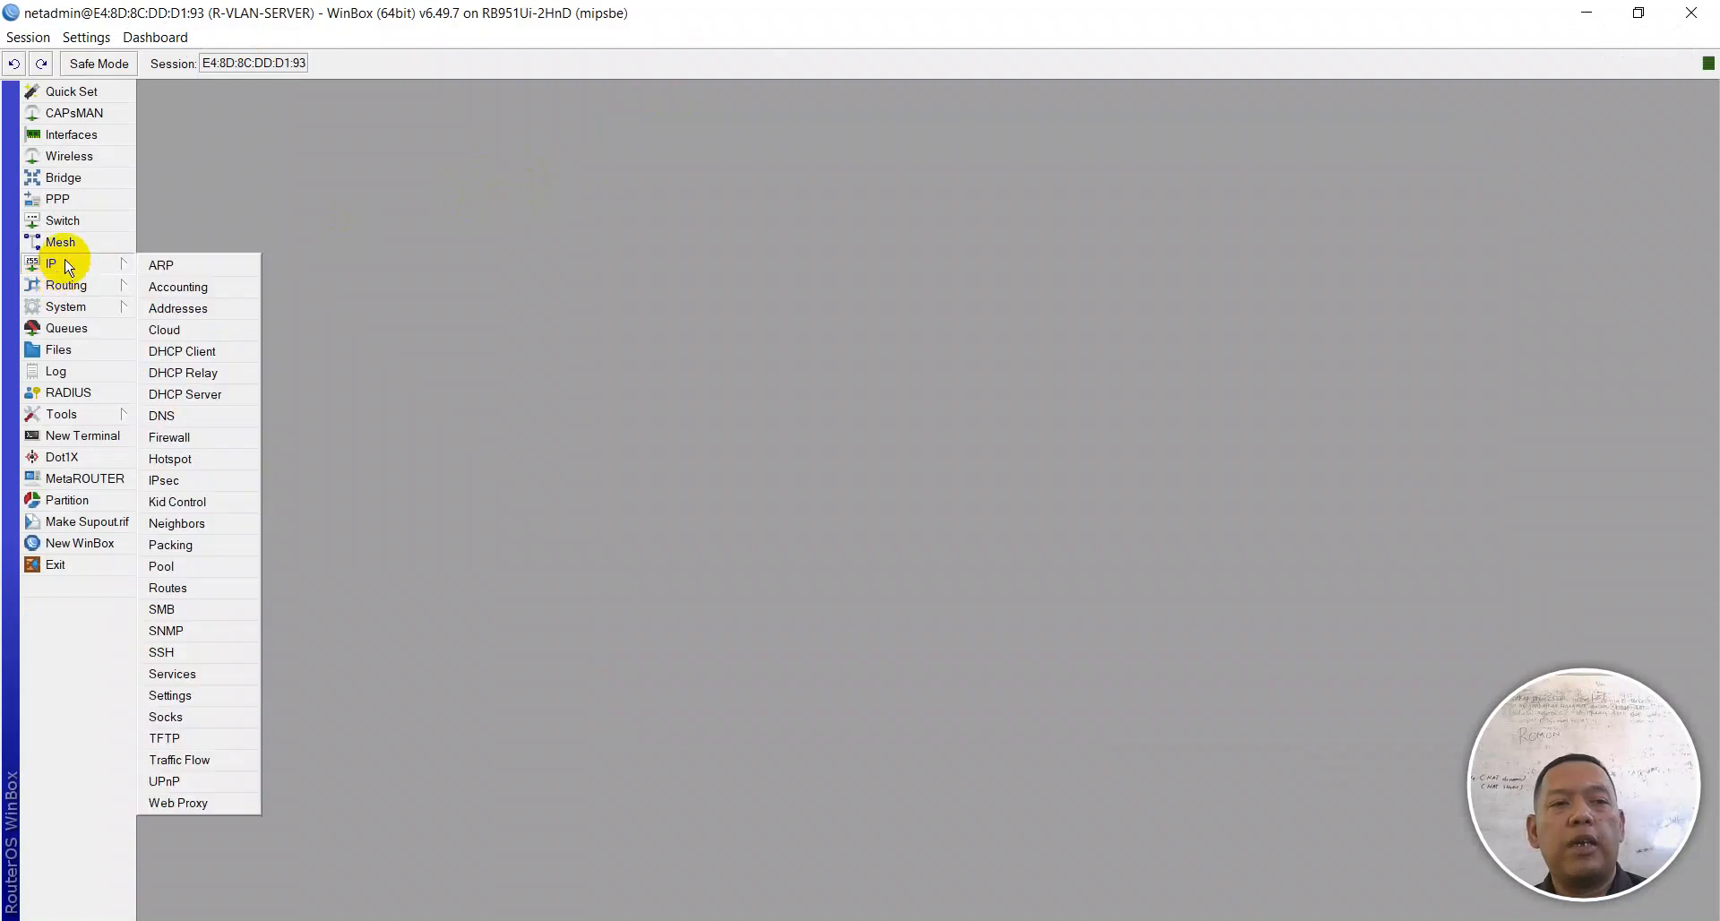
pyautogui.click(170, 397)
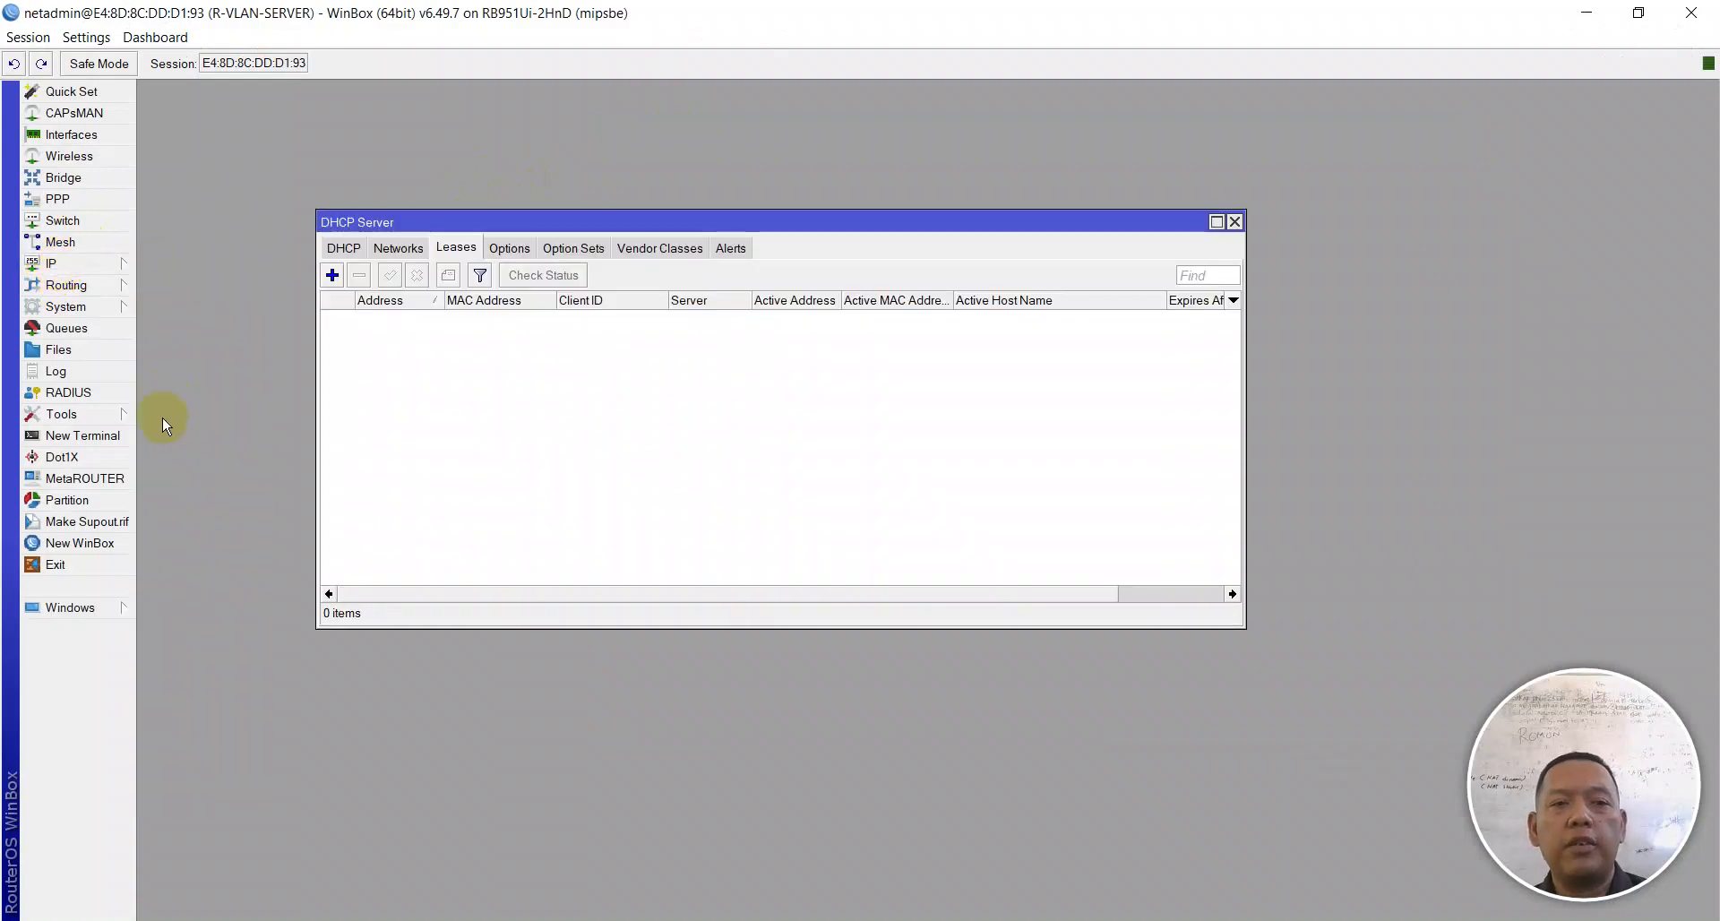
pyautogui.click(344, 248)
pyautogui.moveTo(477, 219); pyautogui.dragTo(473, 107)
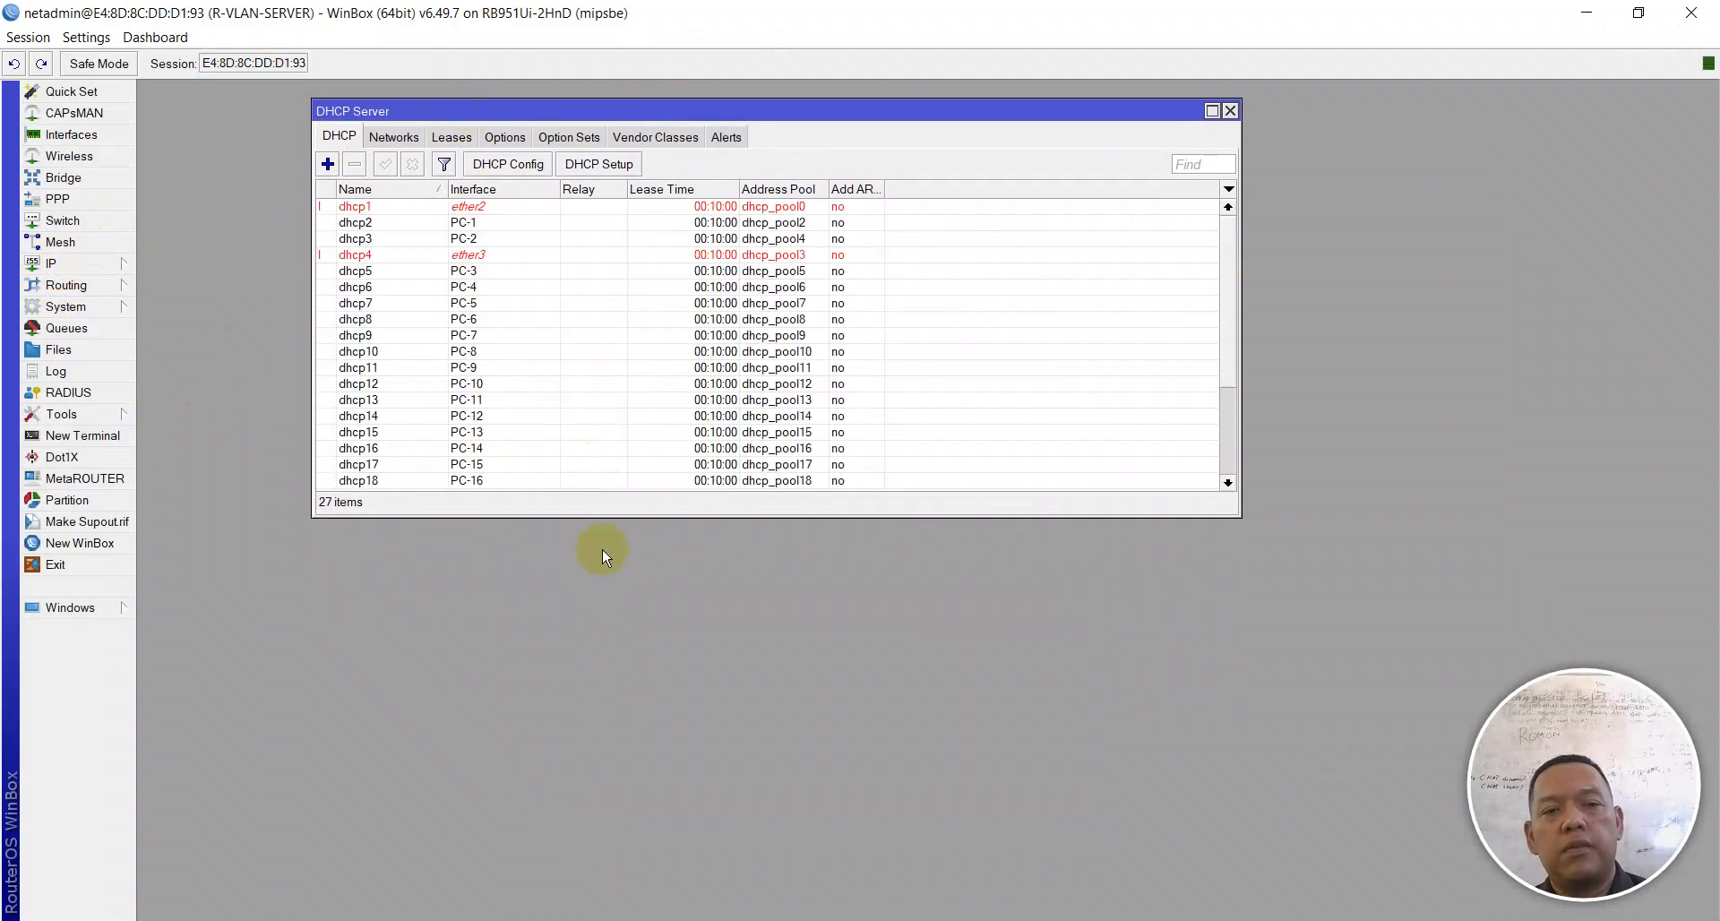
pyautogui.doubleClick(596, 518)
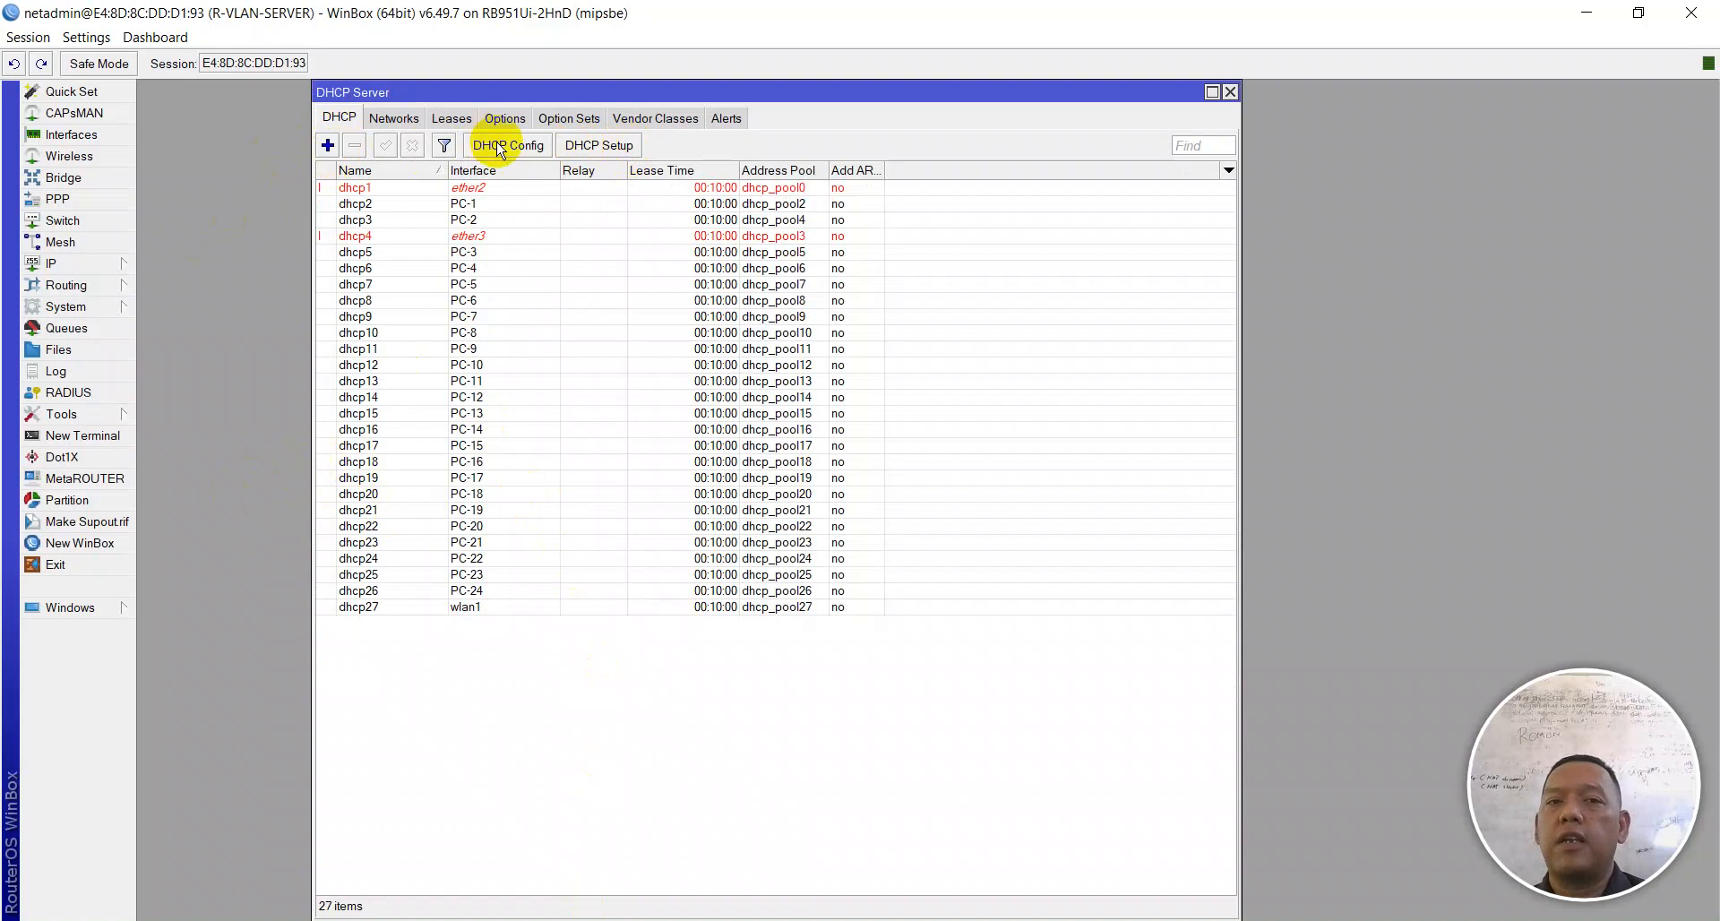
# Step: Run DHCP Setup on RTRW-WRL, accepting the 172.16.70.0/27 address space and gateway
pyautogui.click(587, 152)
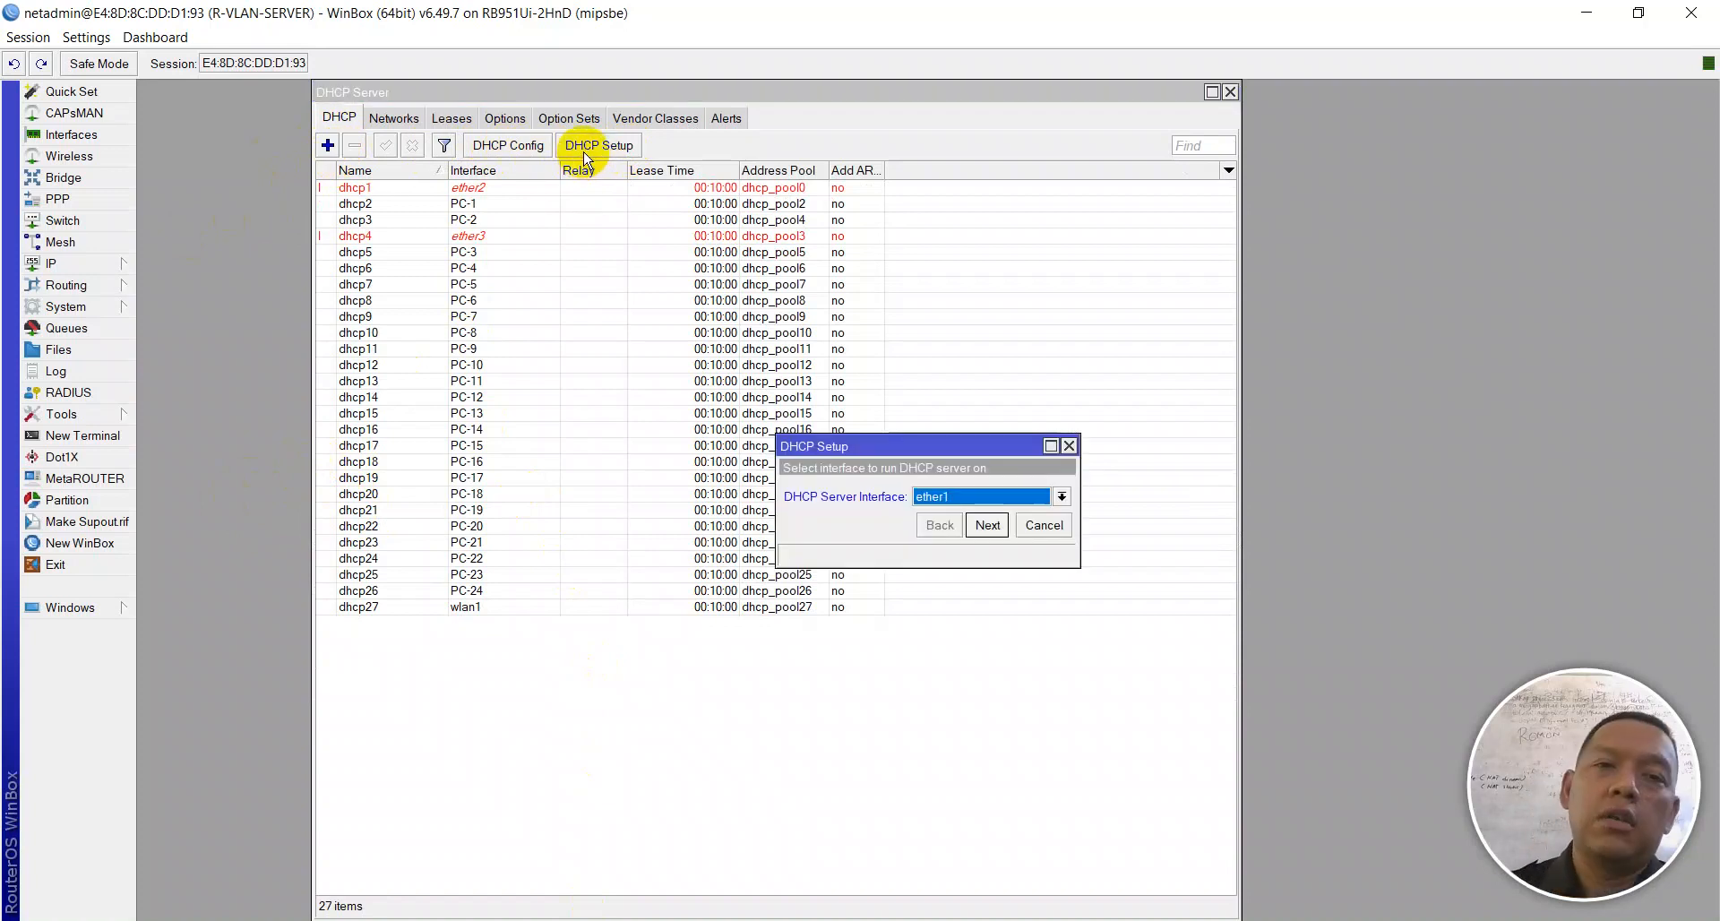
pyautogui.click(981, 500)
pyautogui.scroll(-3, 1021, 587)
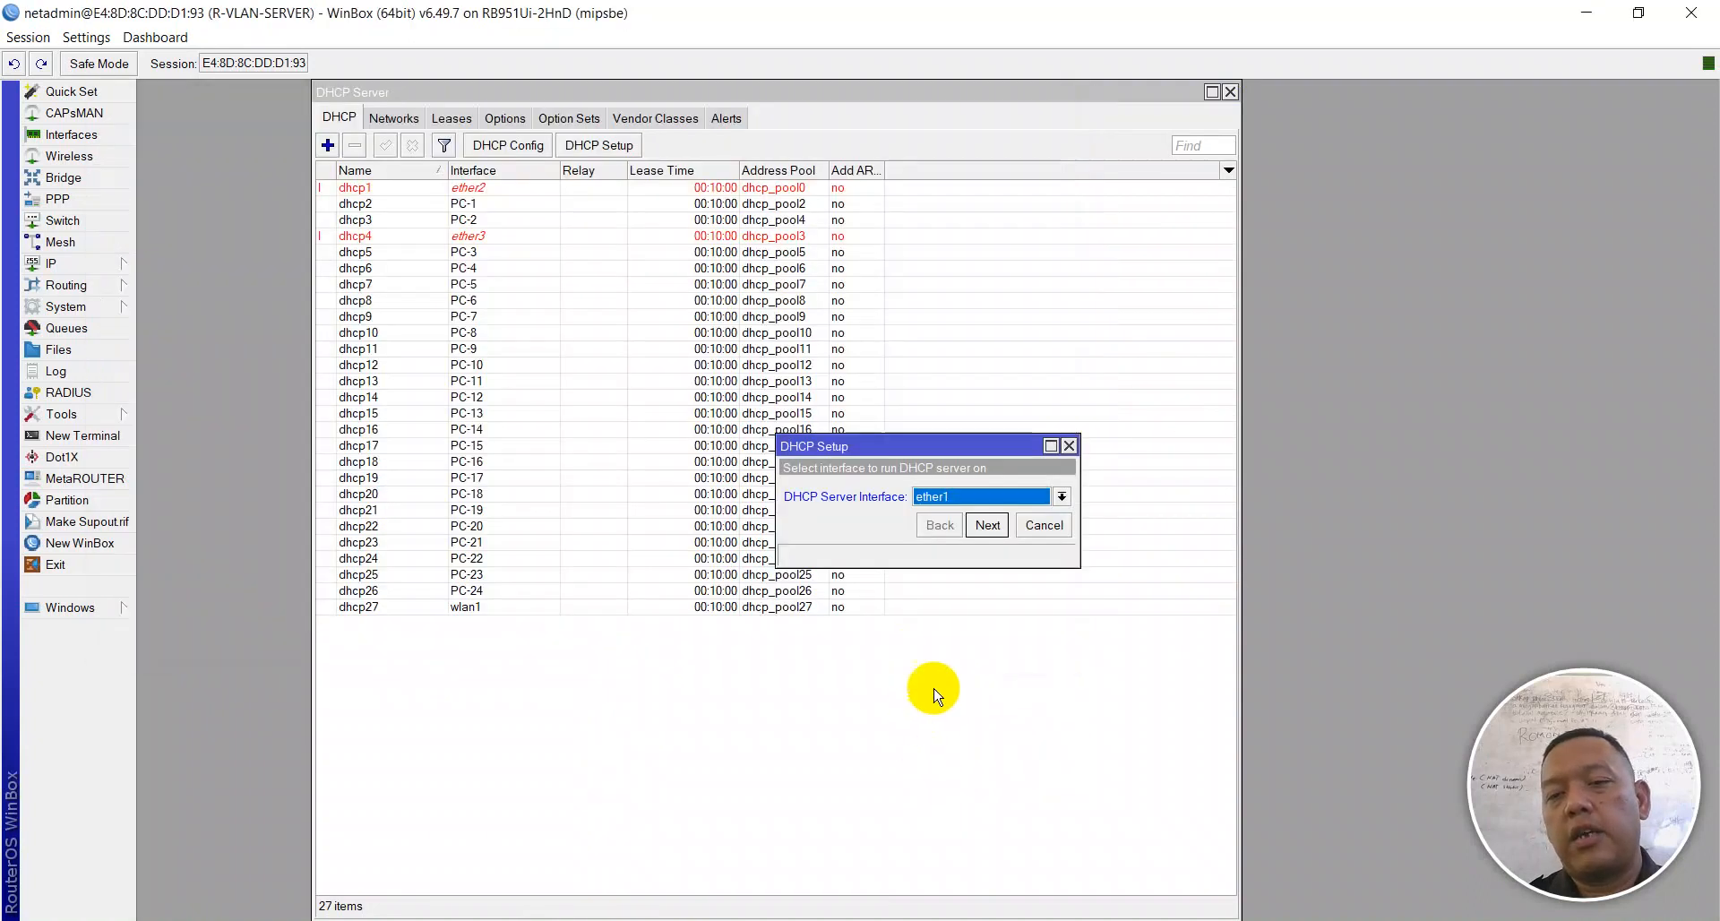
pyautogui.click(980, 496)
pyautogui.scroll(-3, 1039, 753)
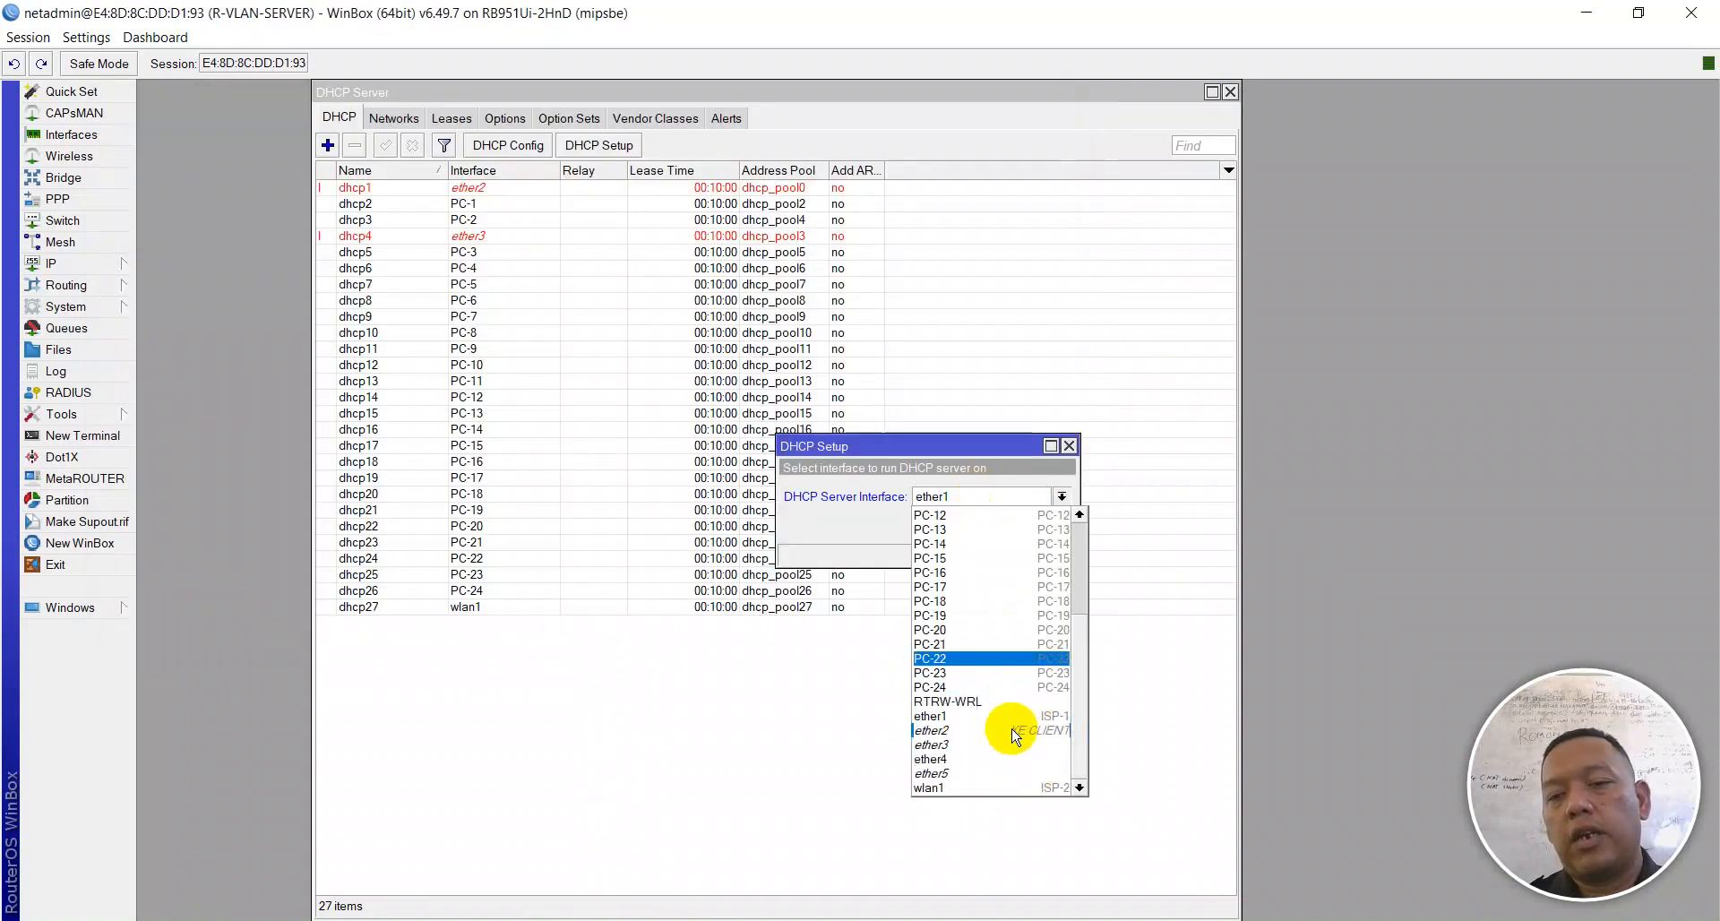
pyautogui.click(992, 702)
pyautogui.click(989, 526)
pyautogui.click(989, 526)
pyautogui.click(989, 526)
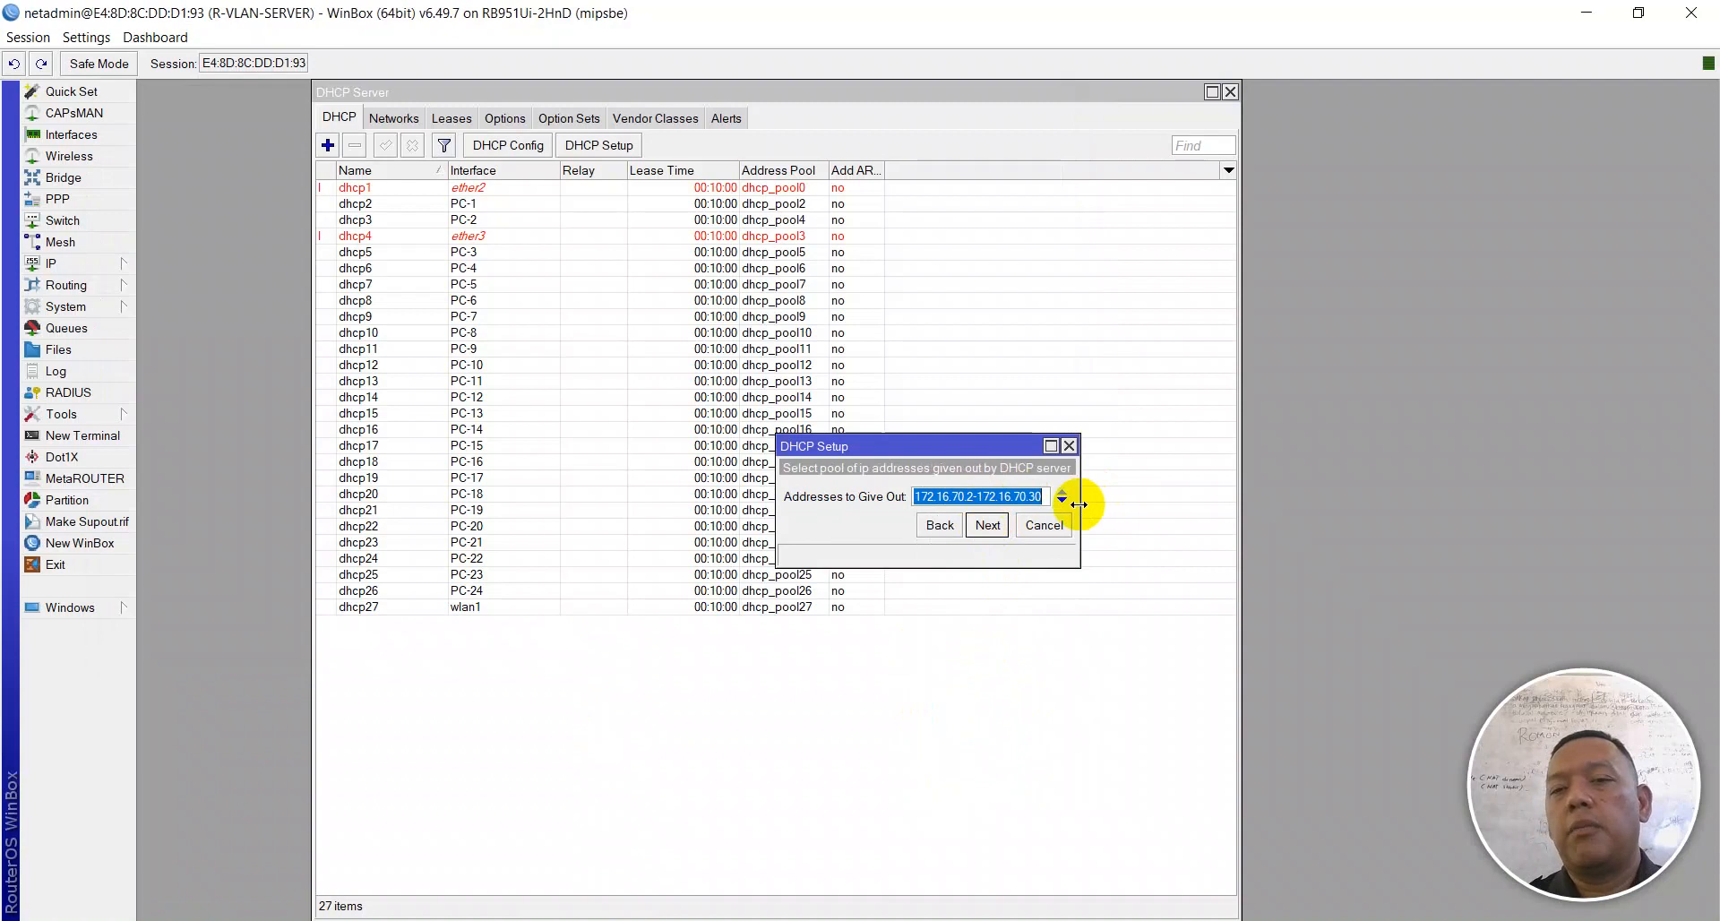
# Step: Change the range to 172.16.70.2-172.16.70.26 and finish setup with the default DNS and lease time
pyautogui.moveTo(1079, 498); pyautogui.dragTo(1329, 496)
pyautogui.click(1184, 492)
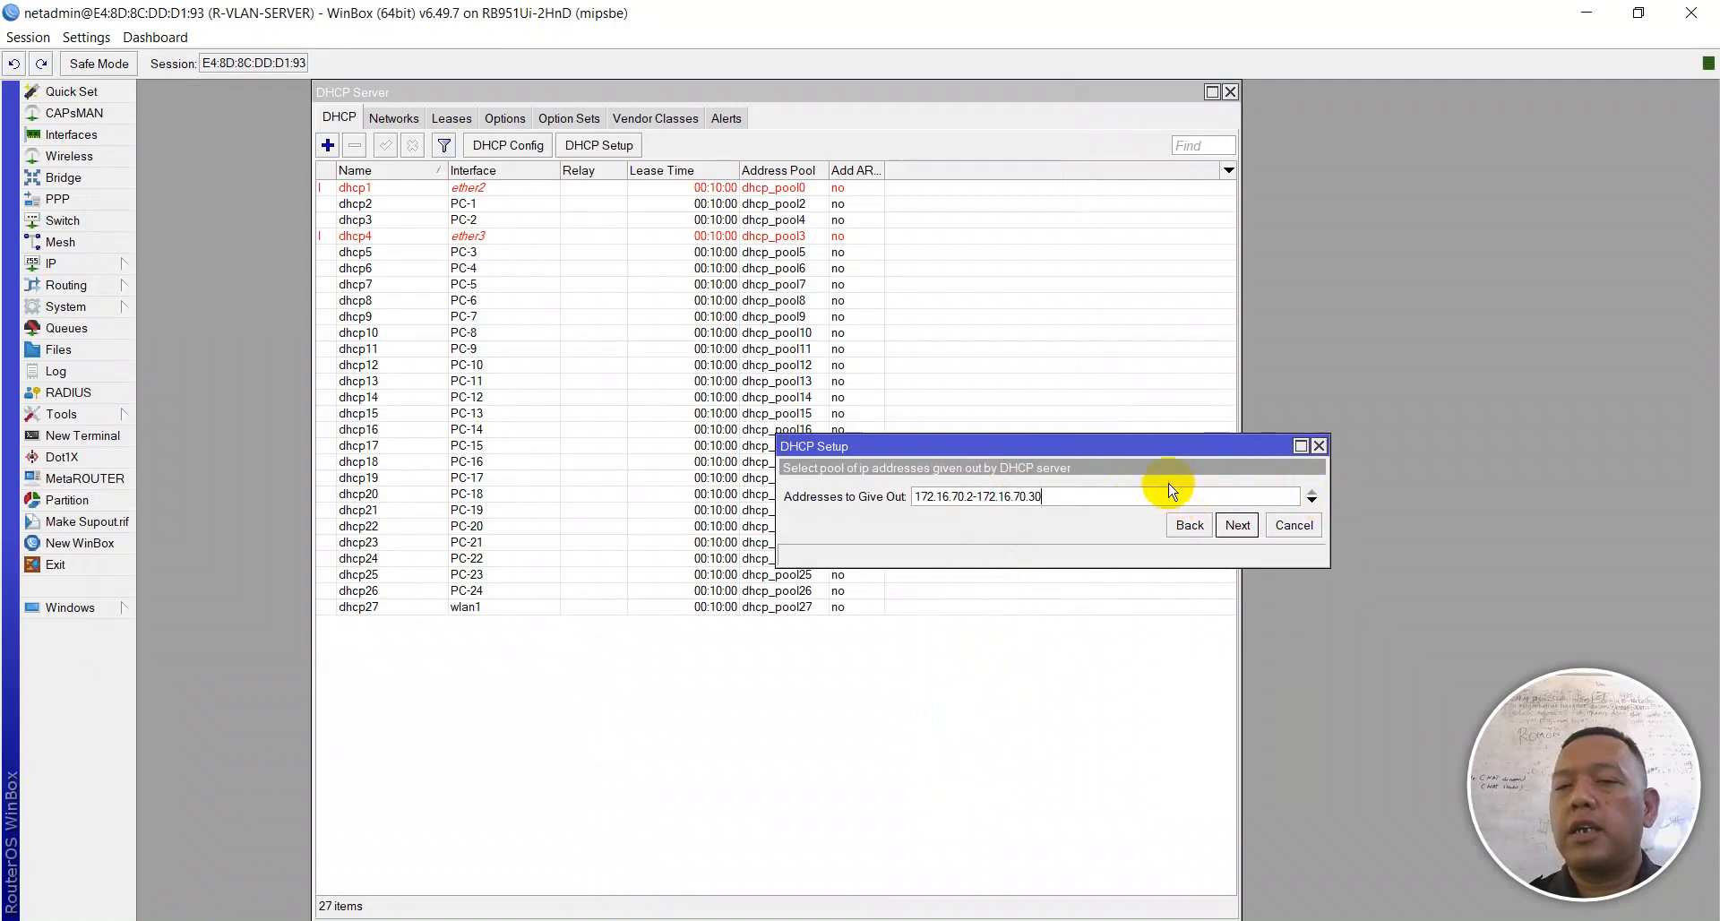
pyautogui.hotkey('alt', 'Tab')
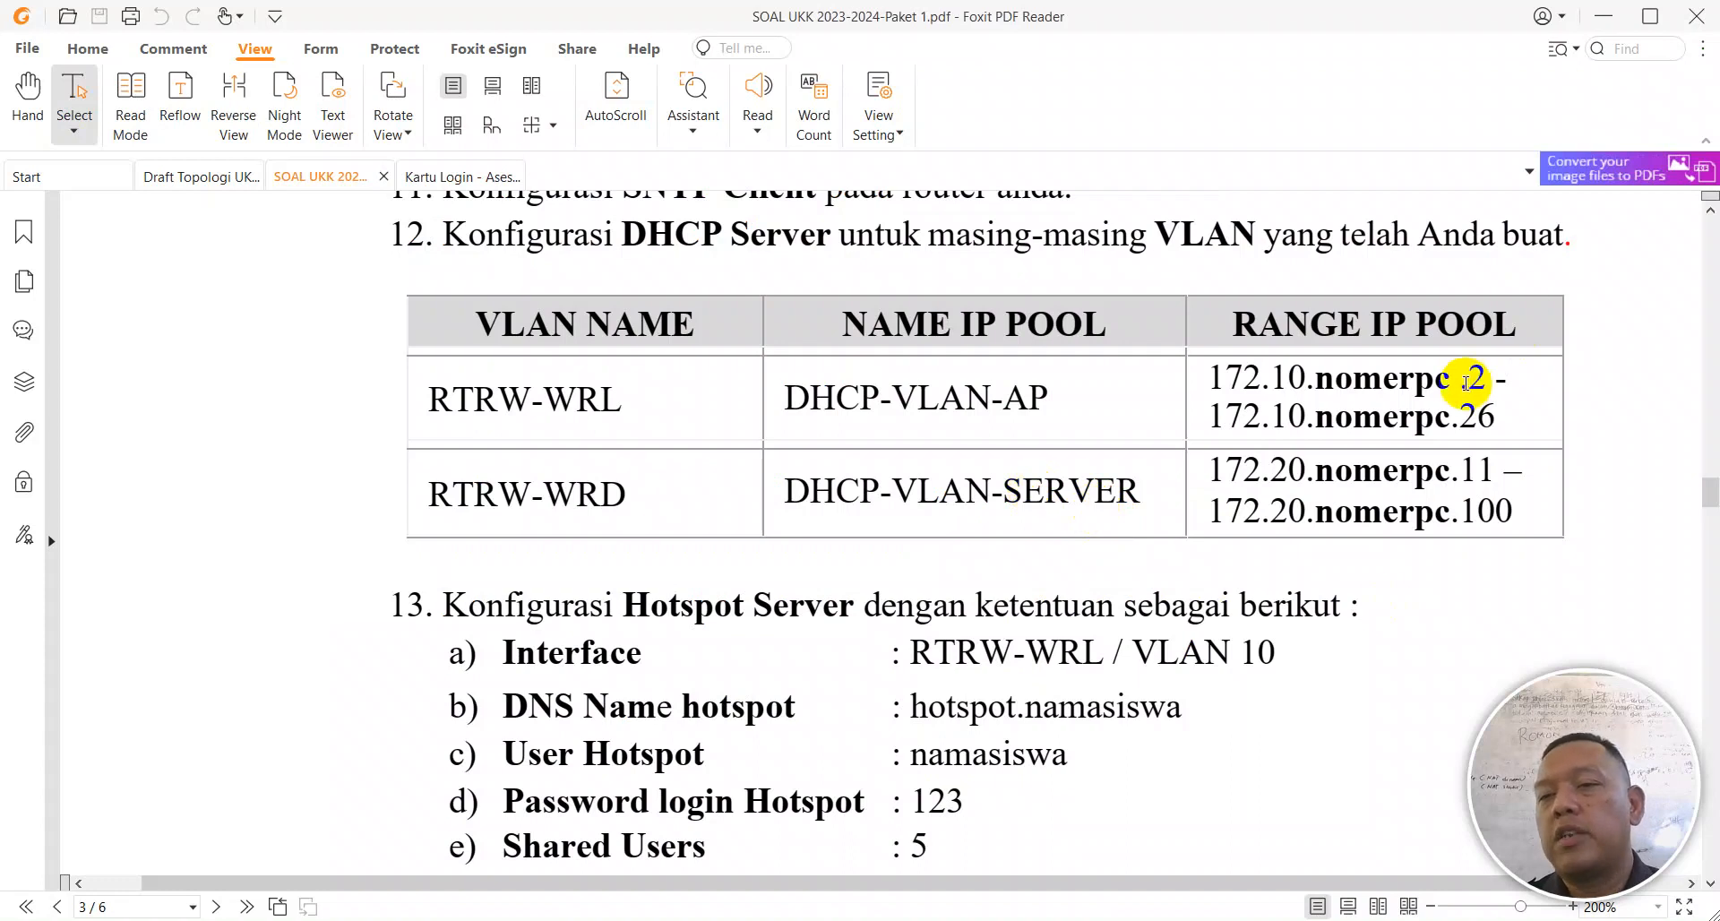
pyautogui.hotkey('alt', 'Tab')
pyautogui.click(1070, 487)
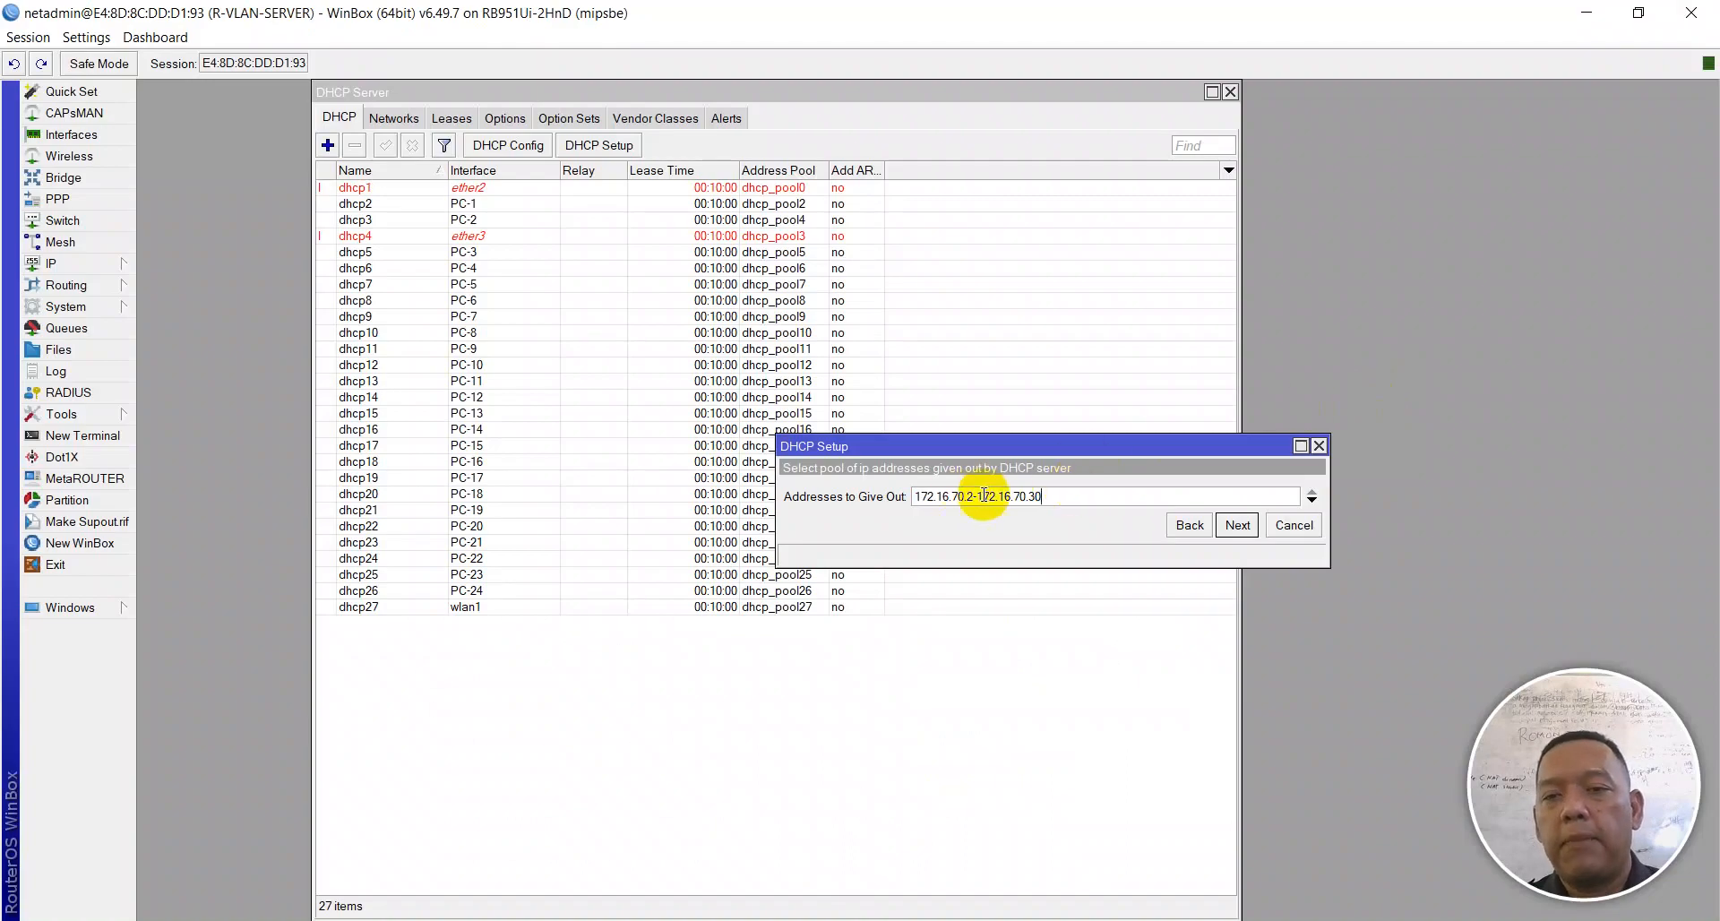
pyautogui.press('BackSpace')
pyautogui.press('BackSpace')
pyautogui.write('26')
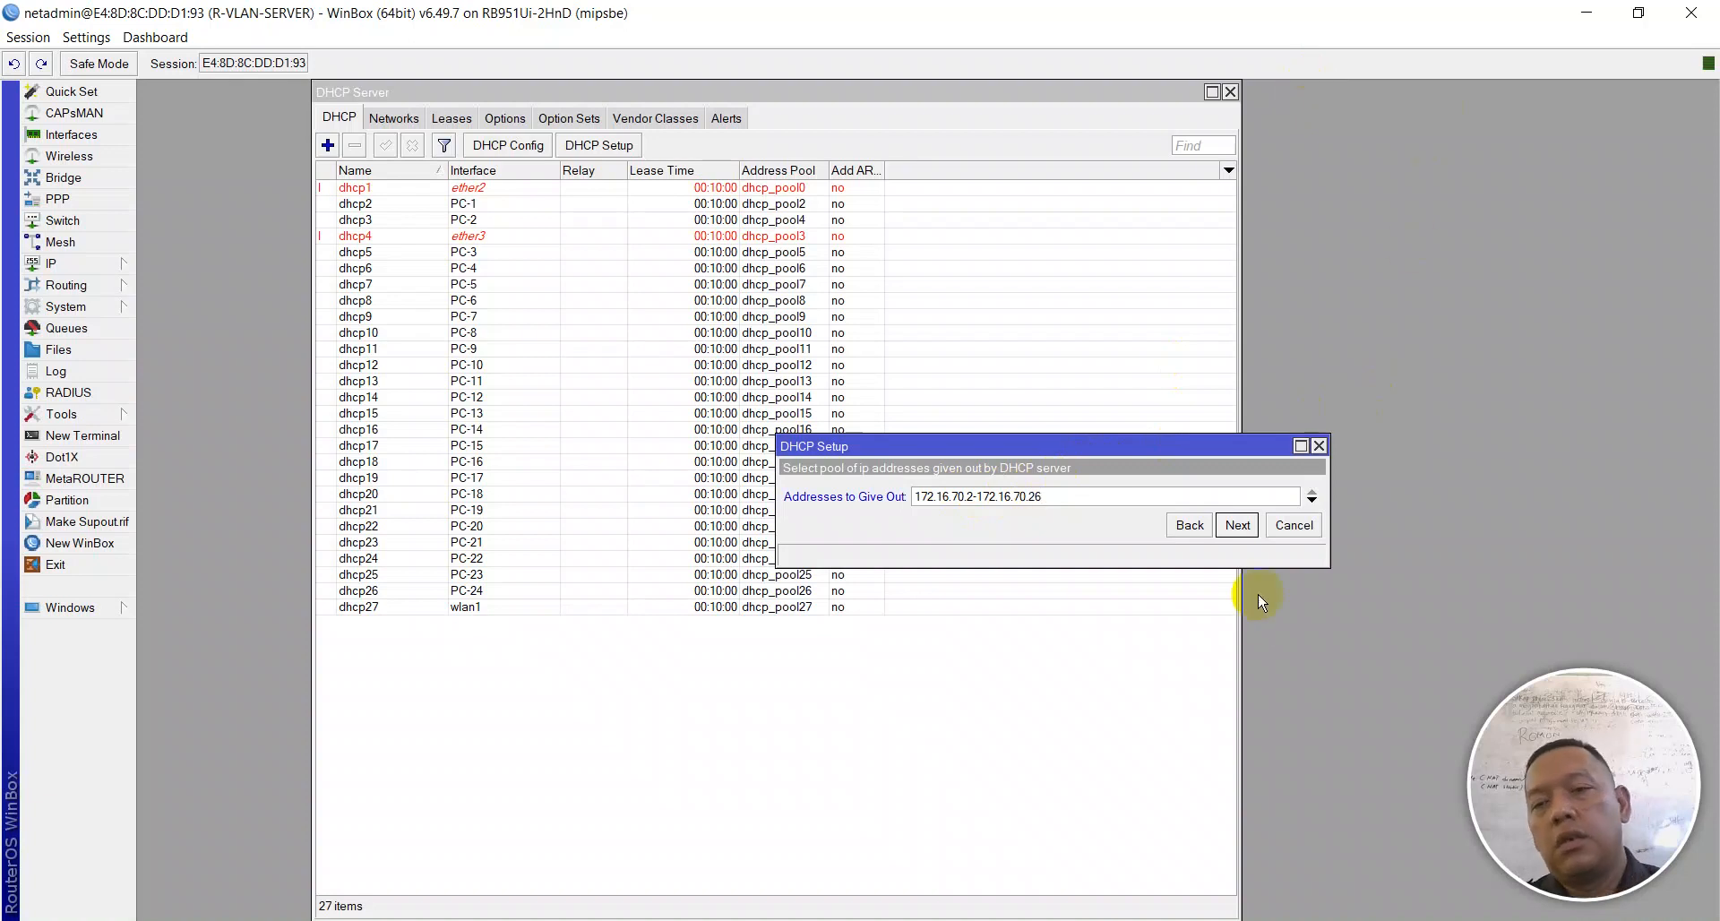
pyautogui.click(1235, 527)
pyautogui.click(1237, 550)
pyautogui.click(1237, 551)
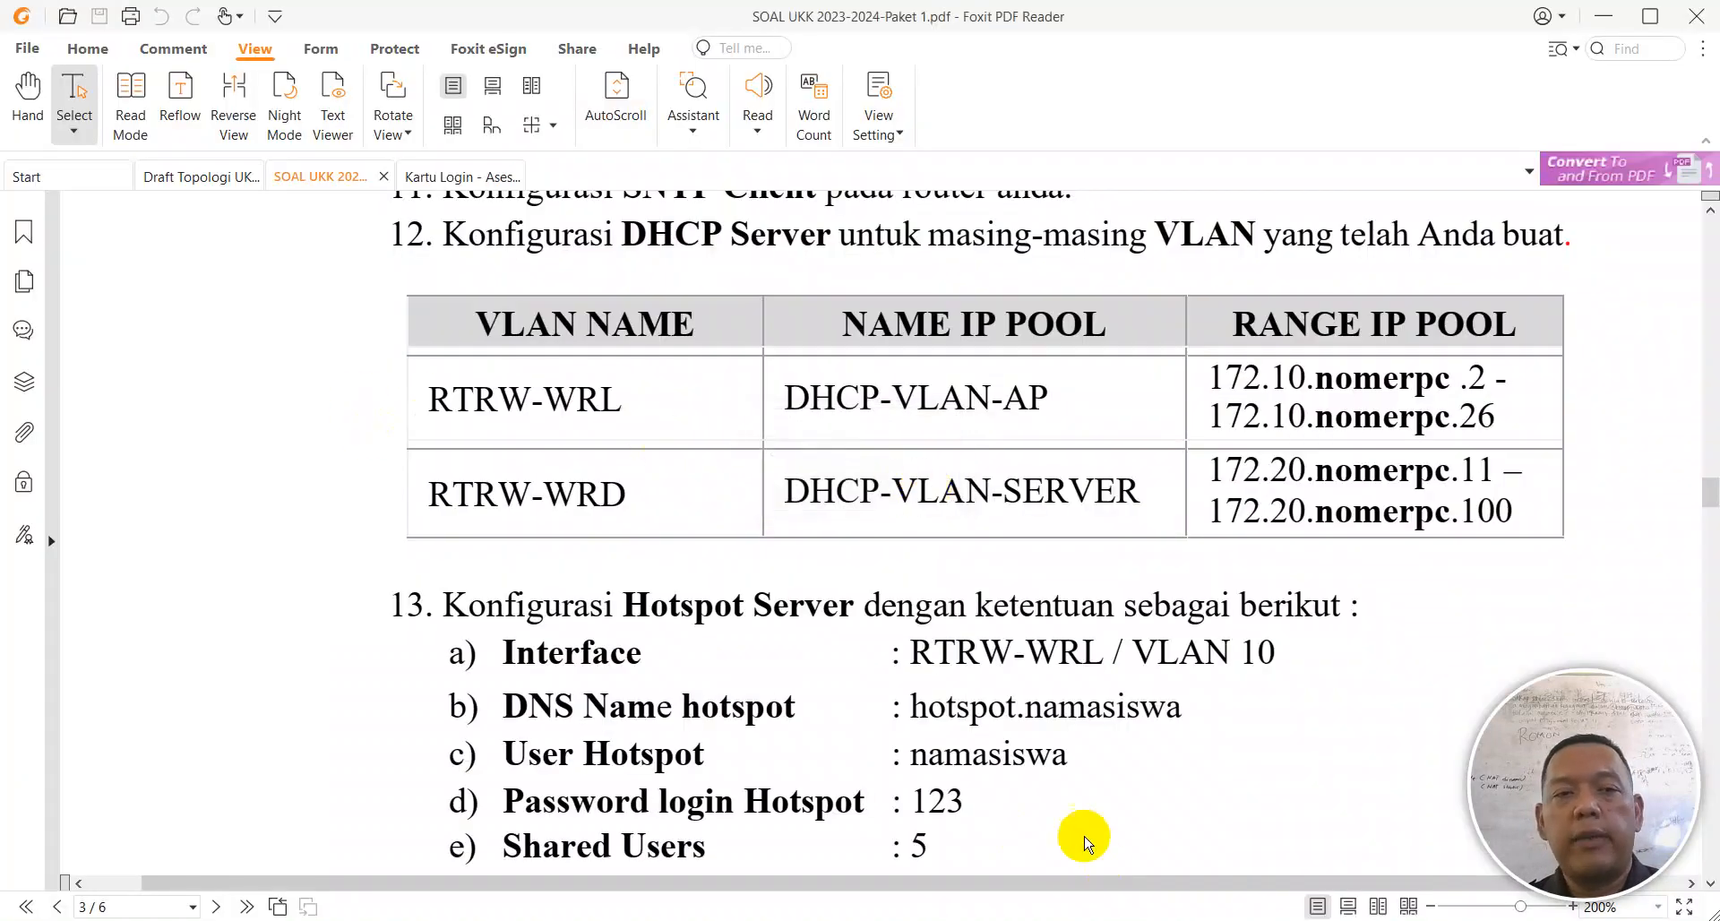
pyautogui.hotkey('alt', 'Tab')
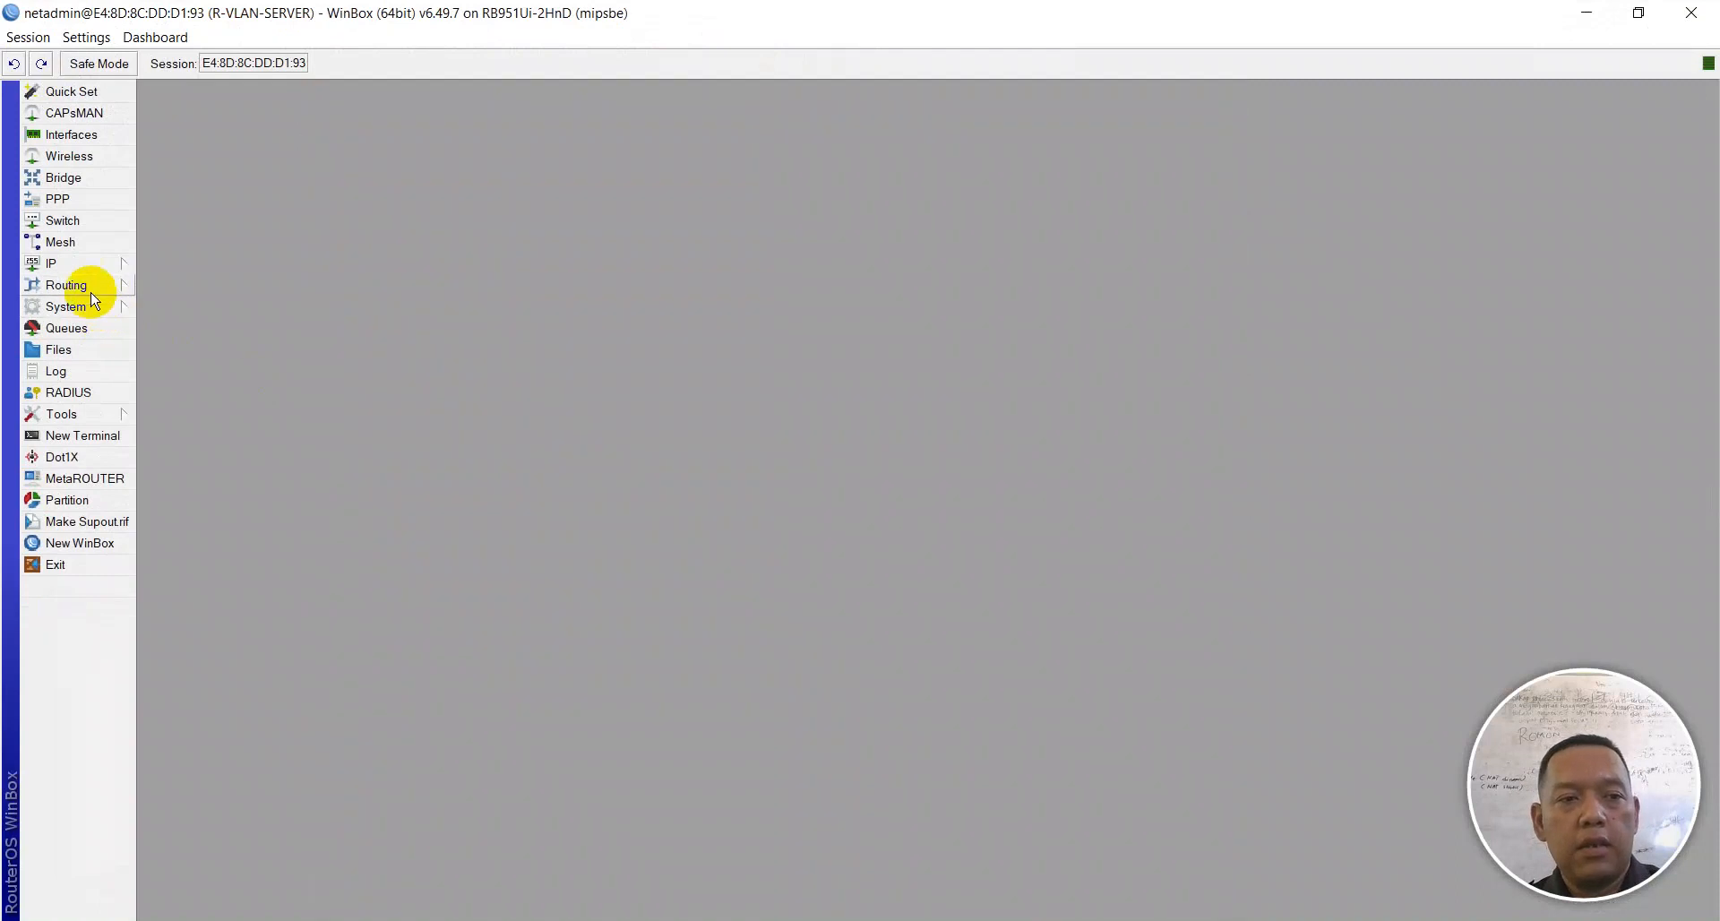
# Step: Verify dhcp_pool28 (172.16.70.2-172.16.70.26) in the enlarged IP Pool list, then switch to the task PDF
pyautogui.click(78, 266)
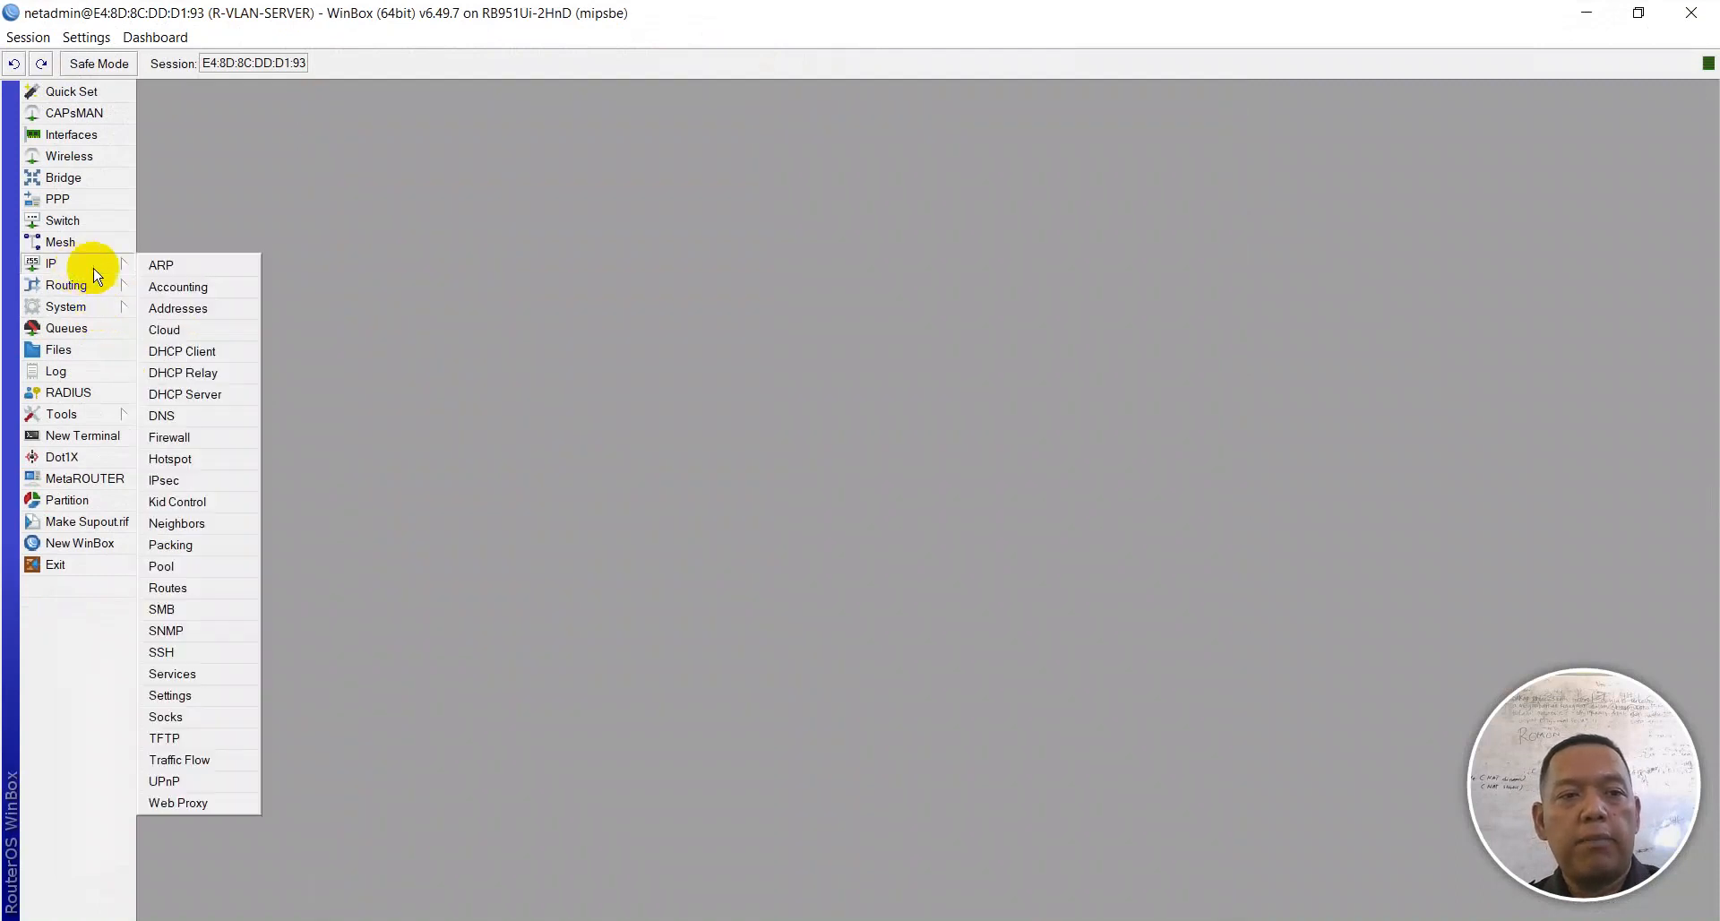
pyautogui.click(188, 567)
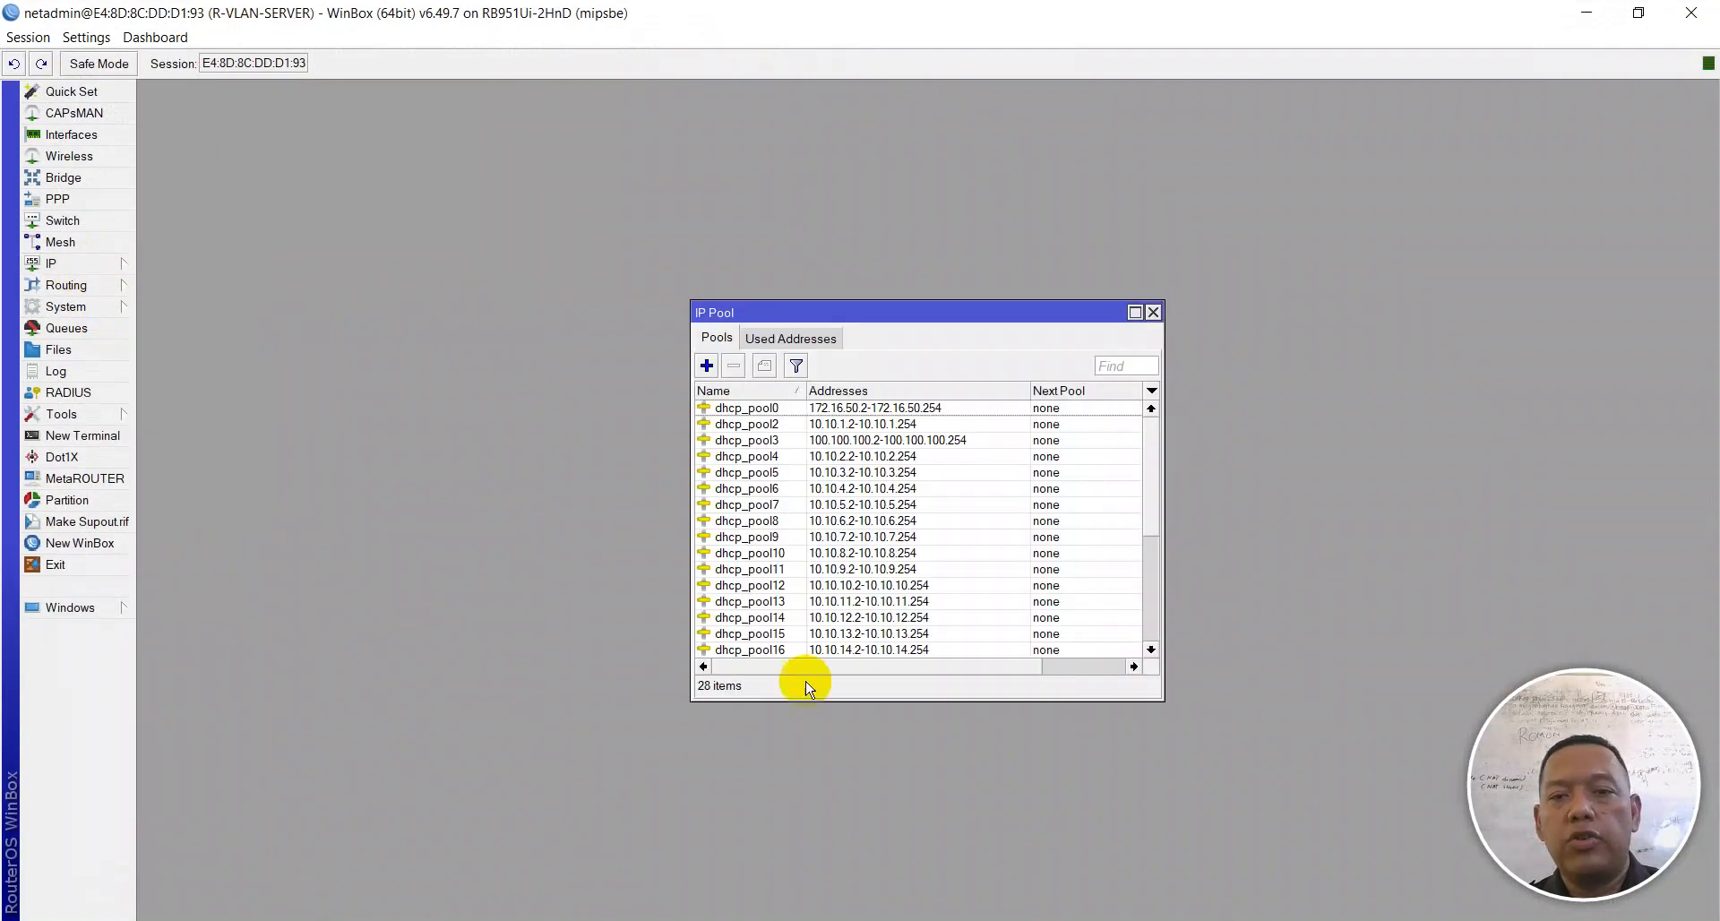
pyautogui.moveTo(808, 703); pyautogui.dragTo(811, 916)
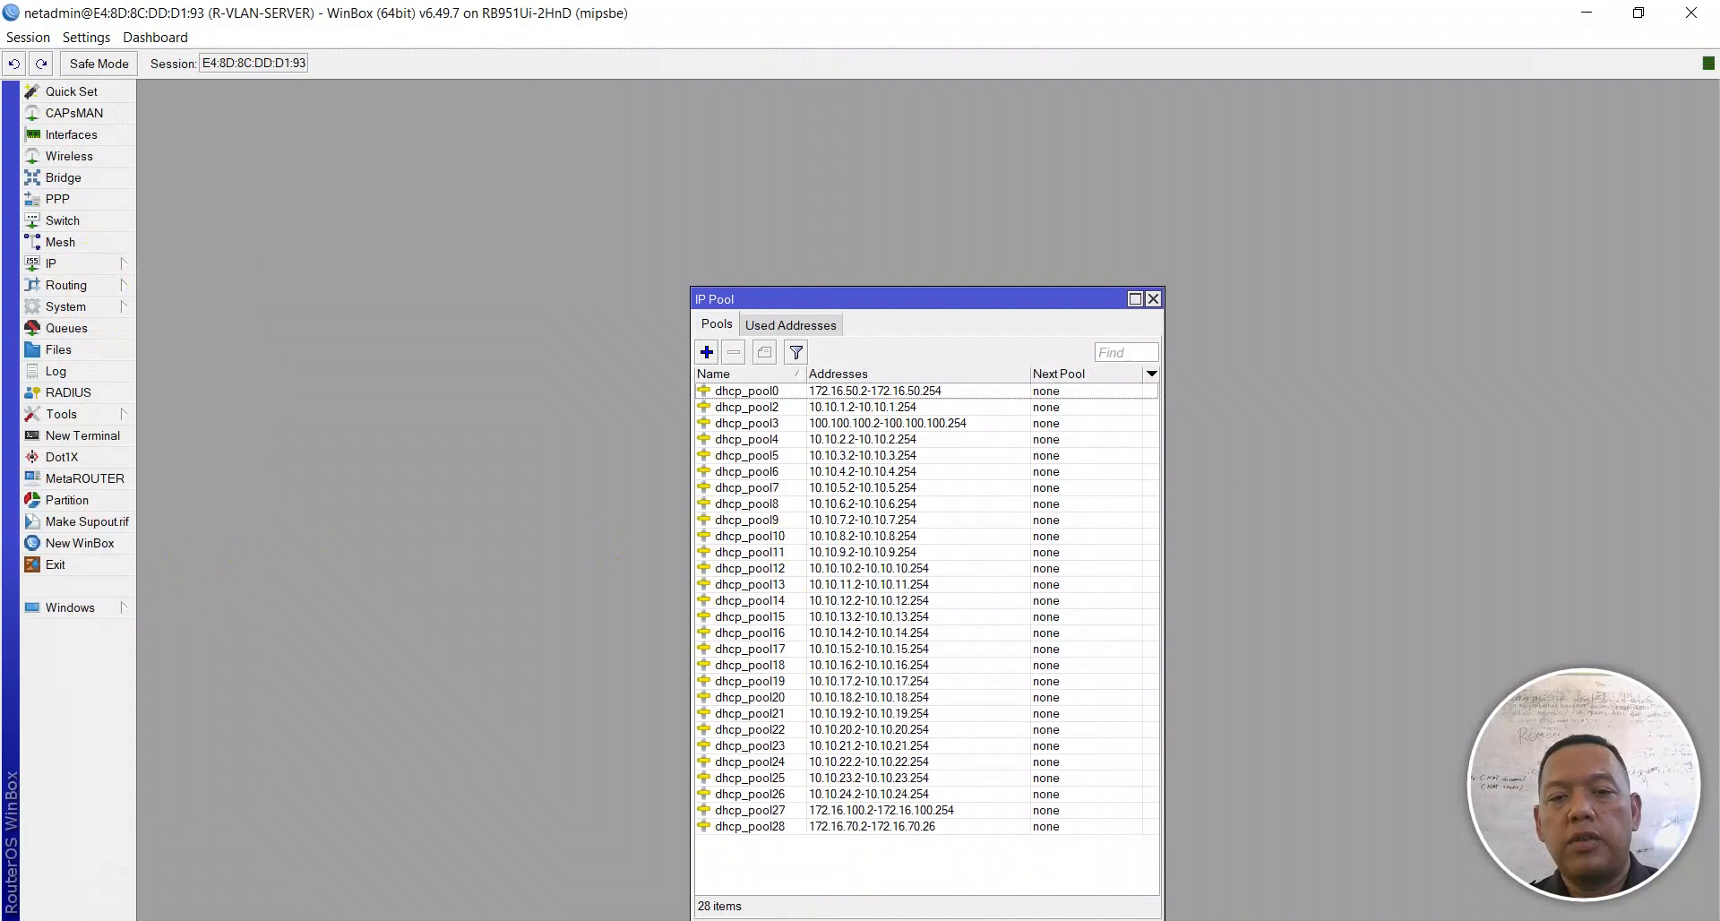
pyautogui.click(864, 842)
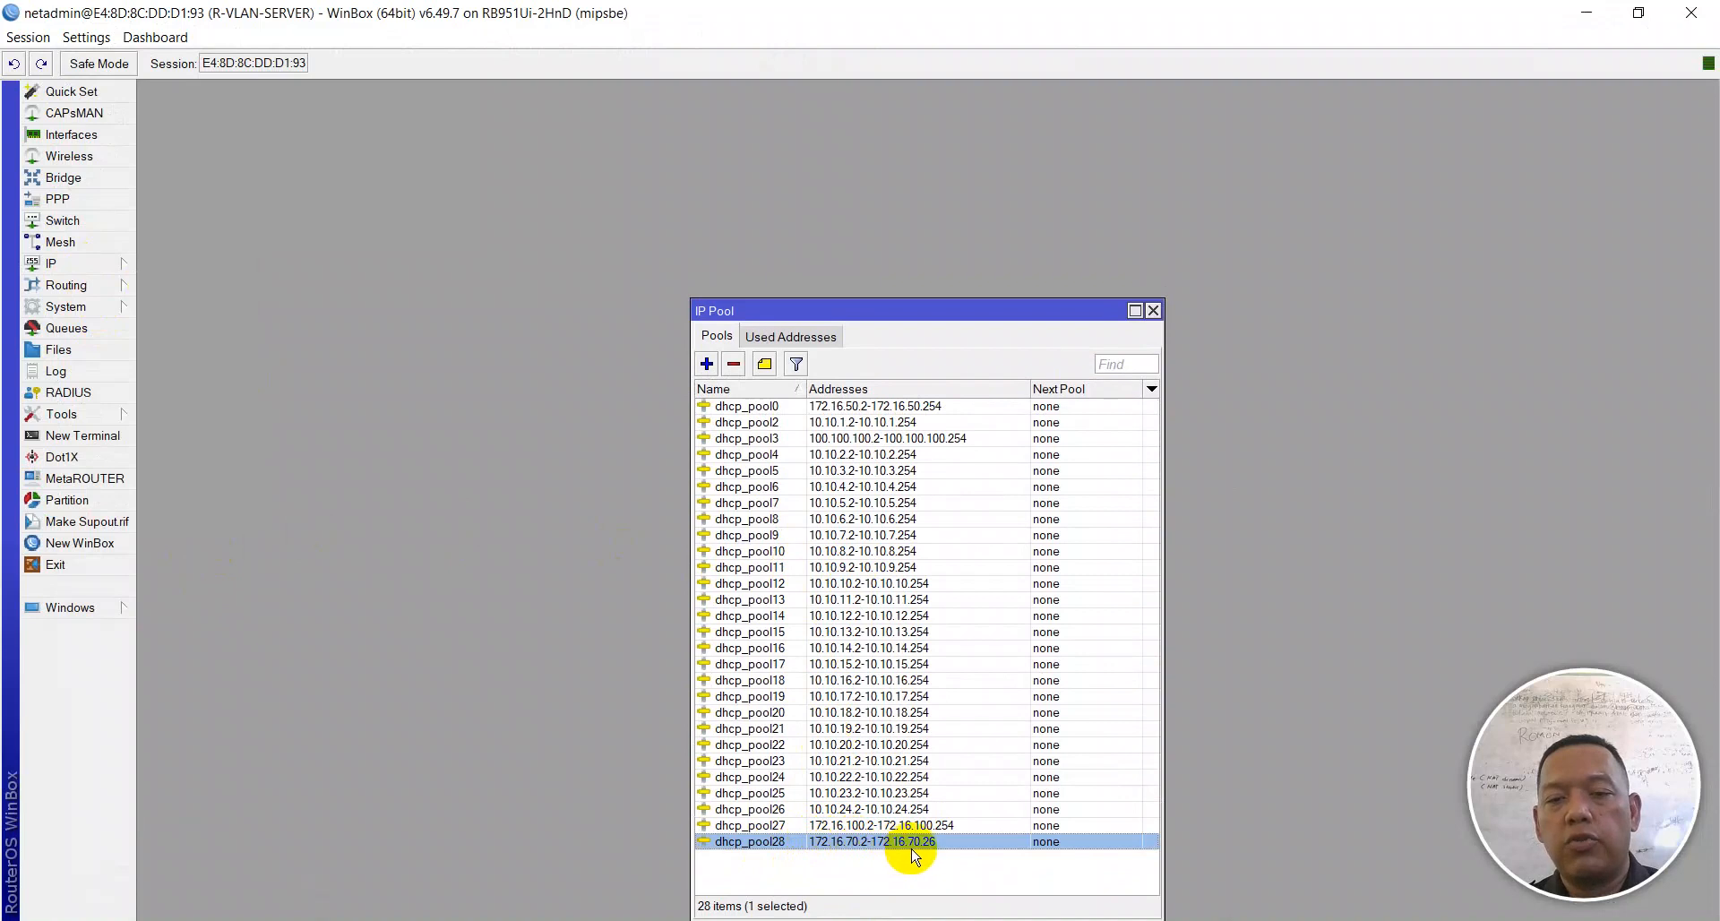
pyautogui.click(1152, 310)
pyautogui.hotkey('alt', 'Tab')
pyautogui.scroll(-4, 766, 340)
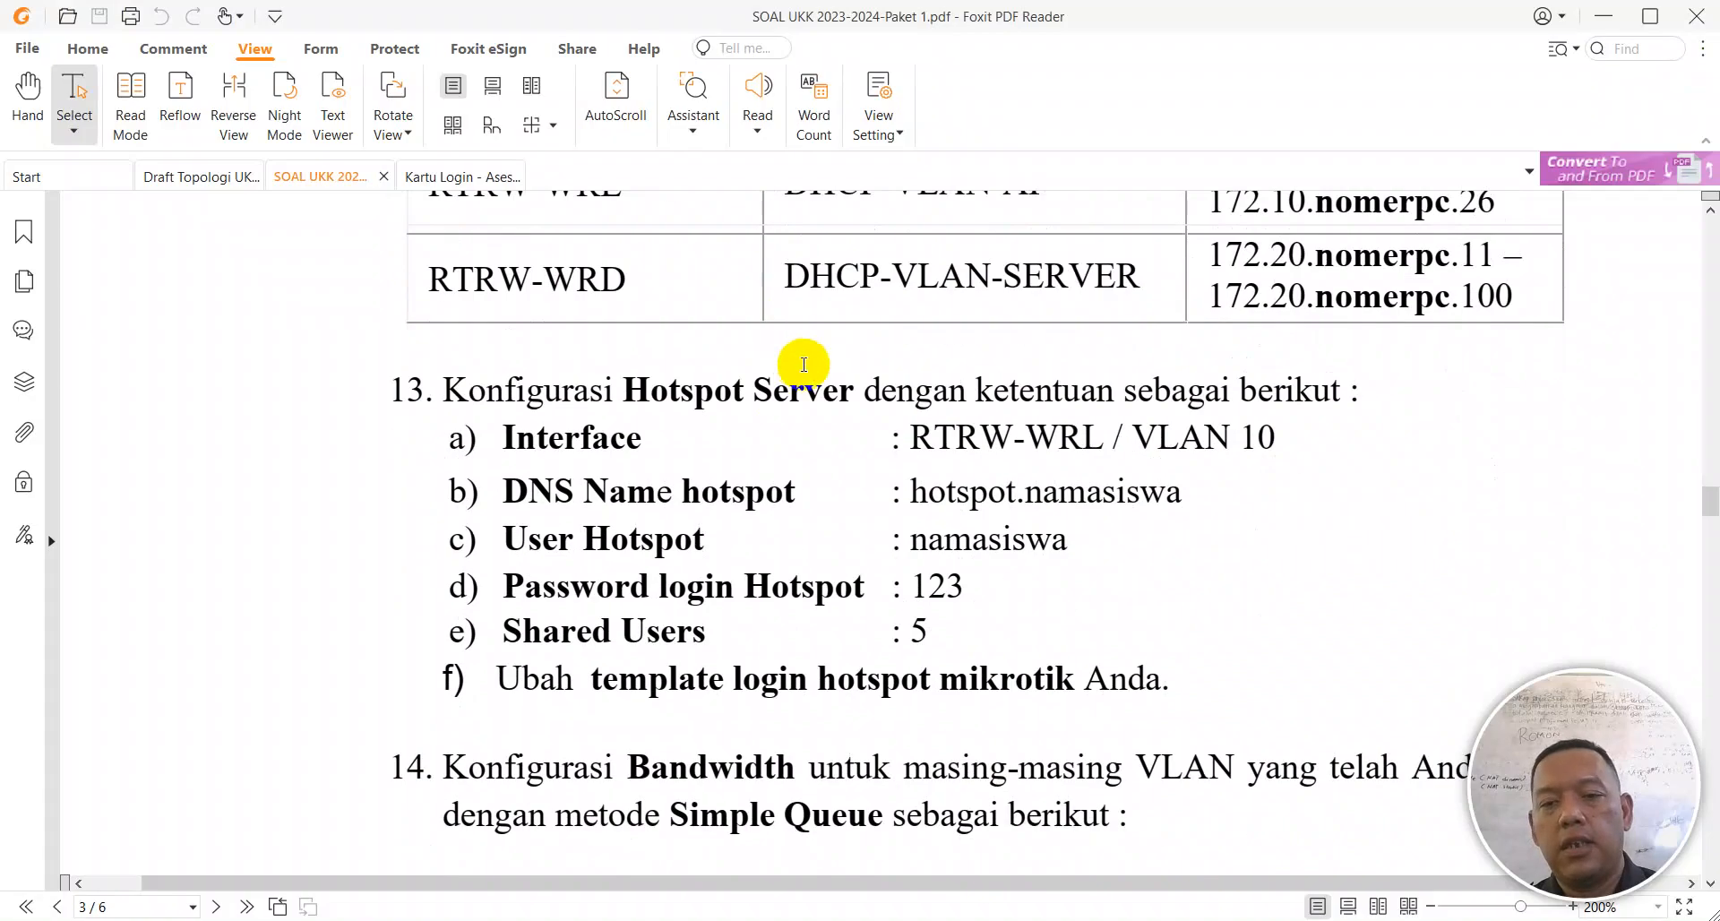
# Step: Note the DHCP-VLAN-SERVER pool name in the PDF, check Wi-Fi networks, and open WinBox's Wireless Tables
pyautogui.scroll(2, 800, 369)
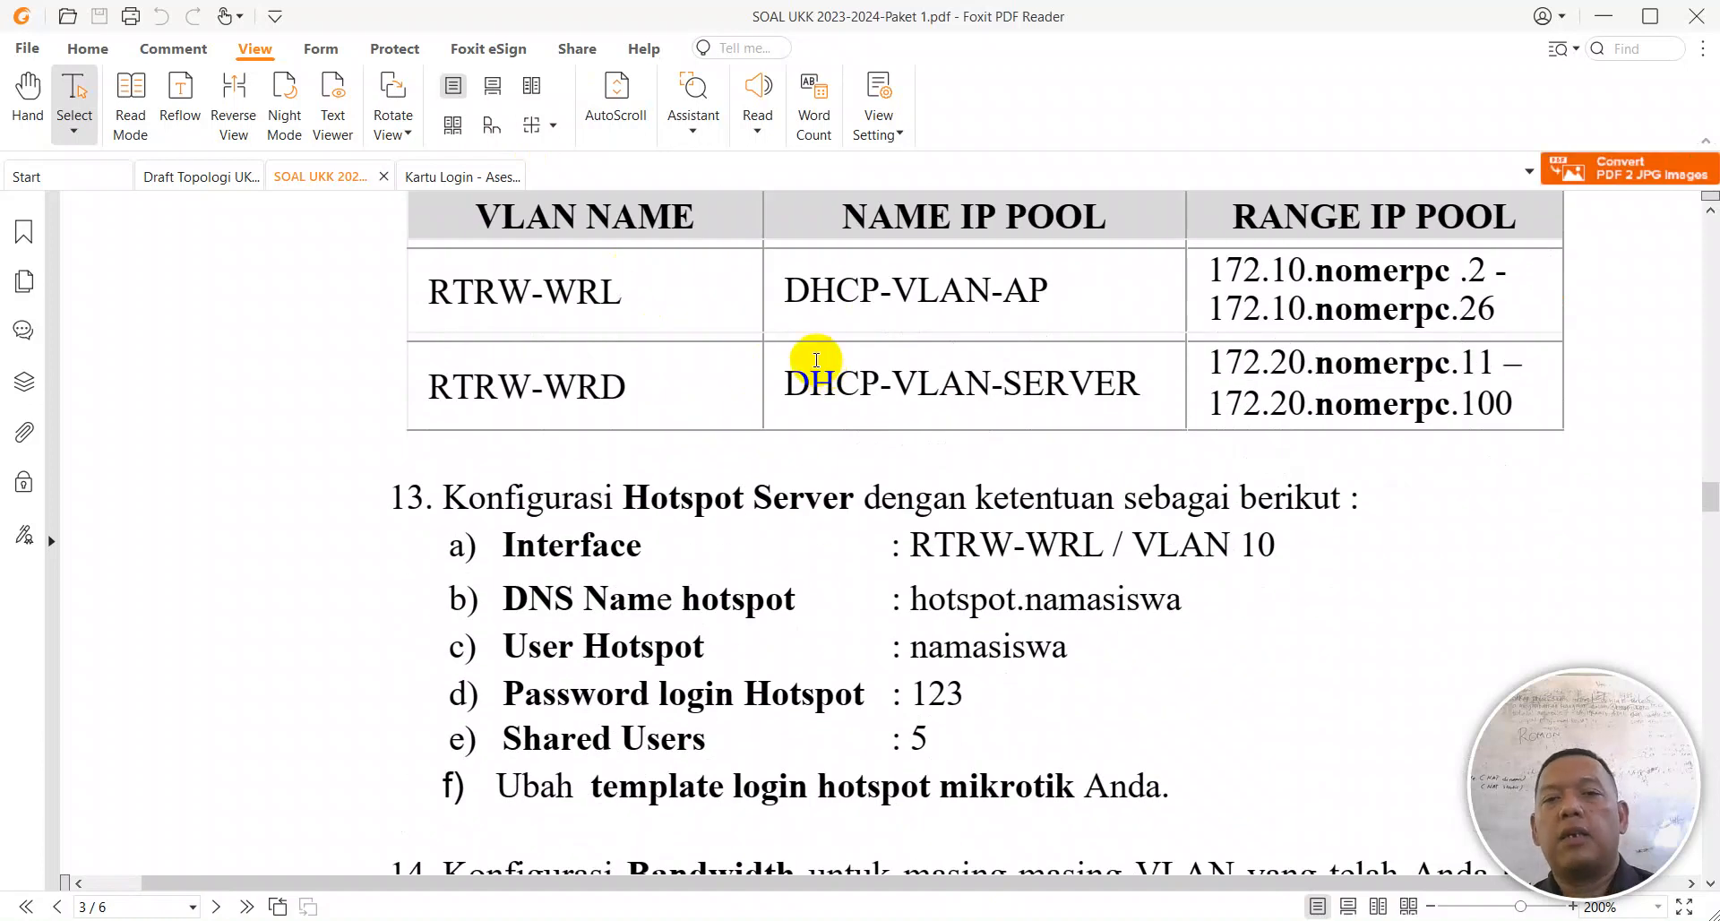
pyautogui.click(789, 377)
pyautogui.moveTo(789, 377); pyautogui.dragTo(1137, 373)
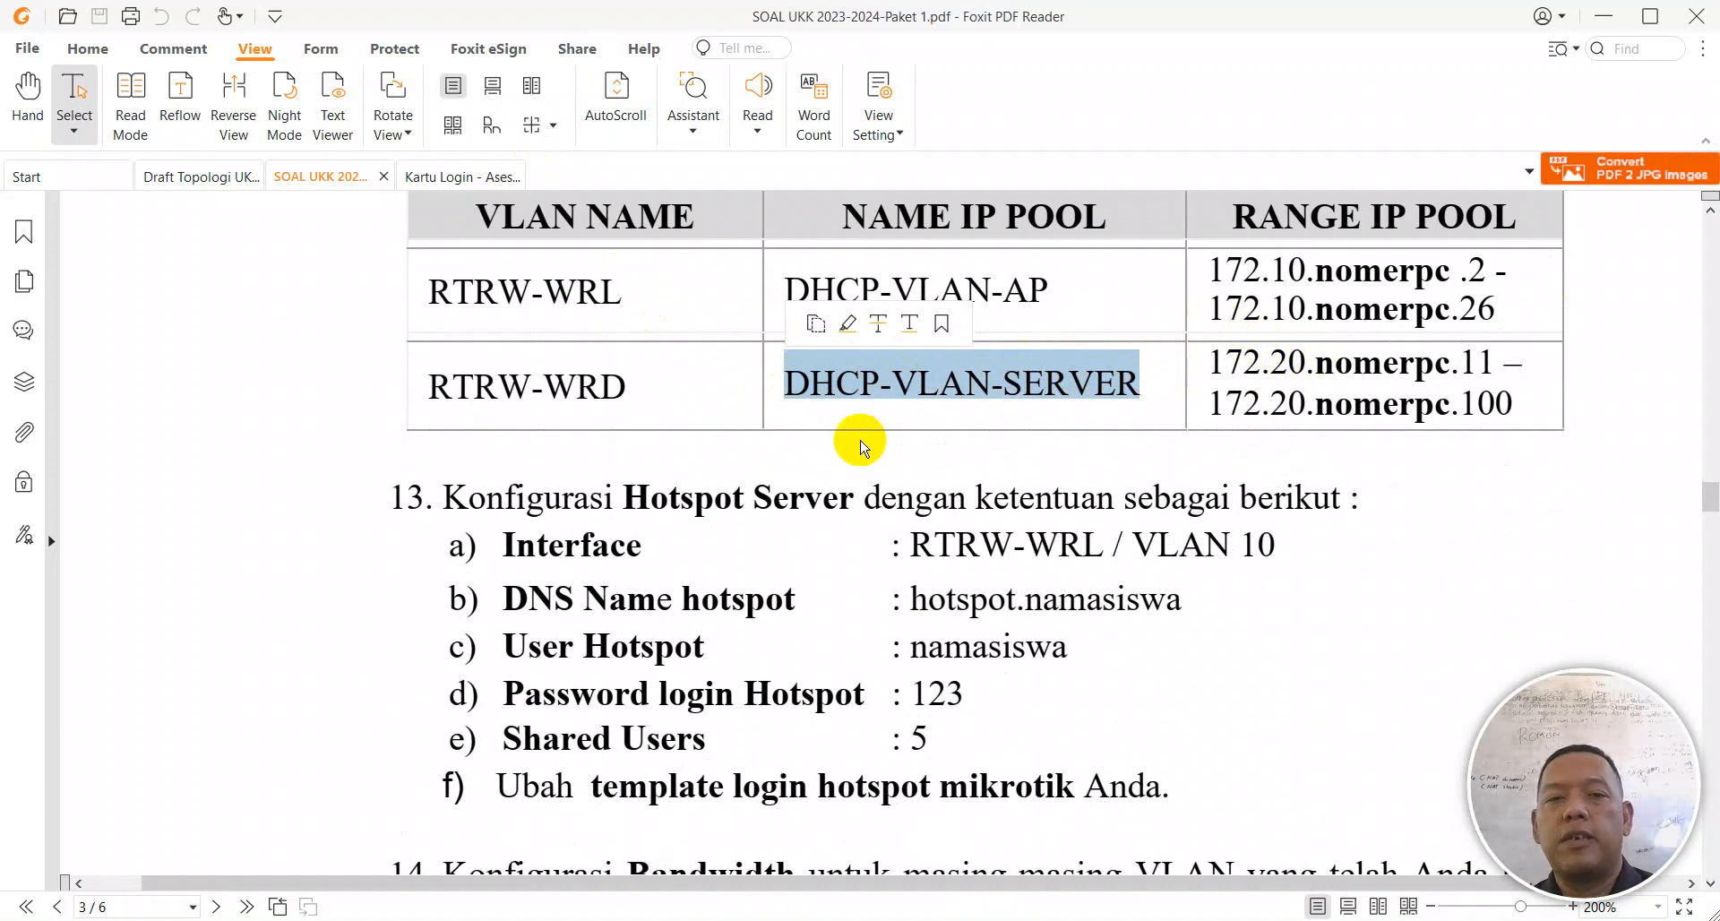
pyautogui.click(837, 481)
pyautogui.scroll(1, 663, 468)
pyautogui.scroll(2, 650, 465)
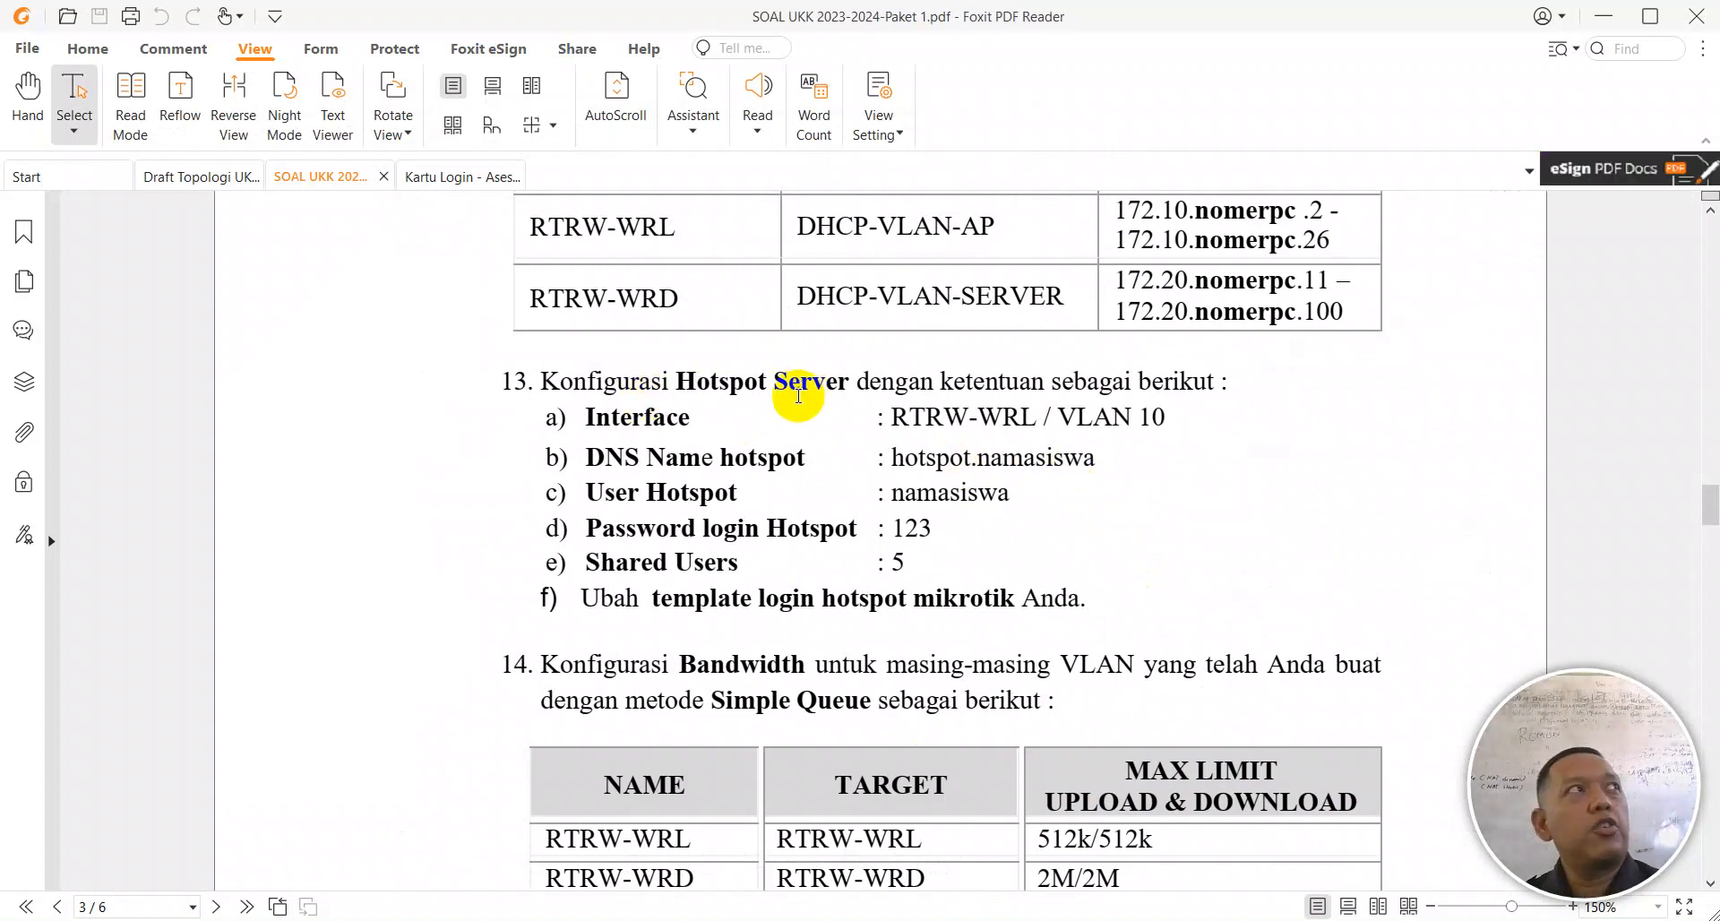
pyautogui.click(1531, 920)
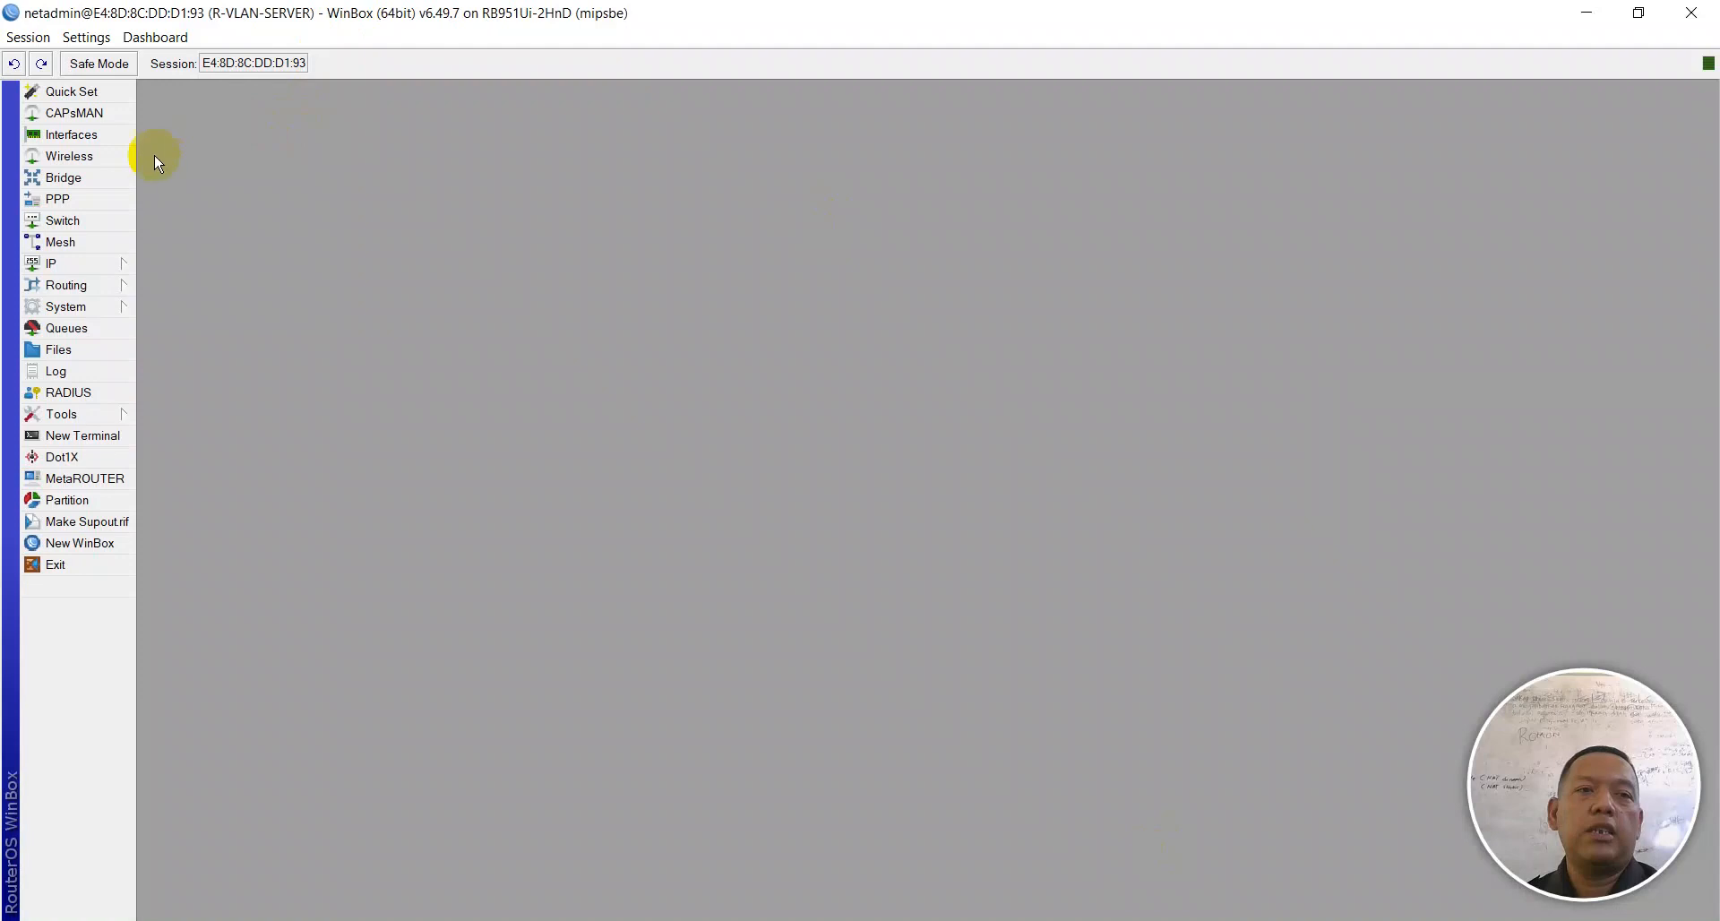
pyautogui.click(89, 155)
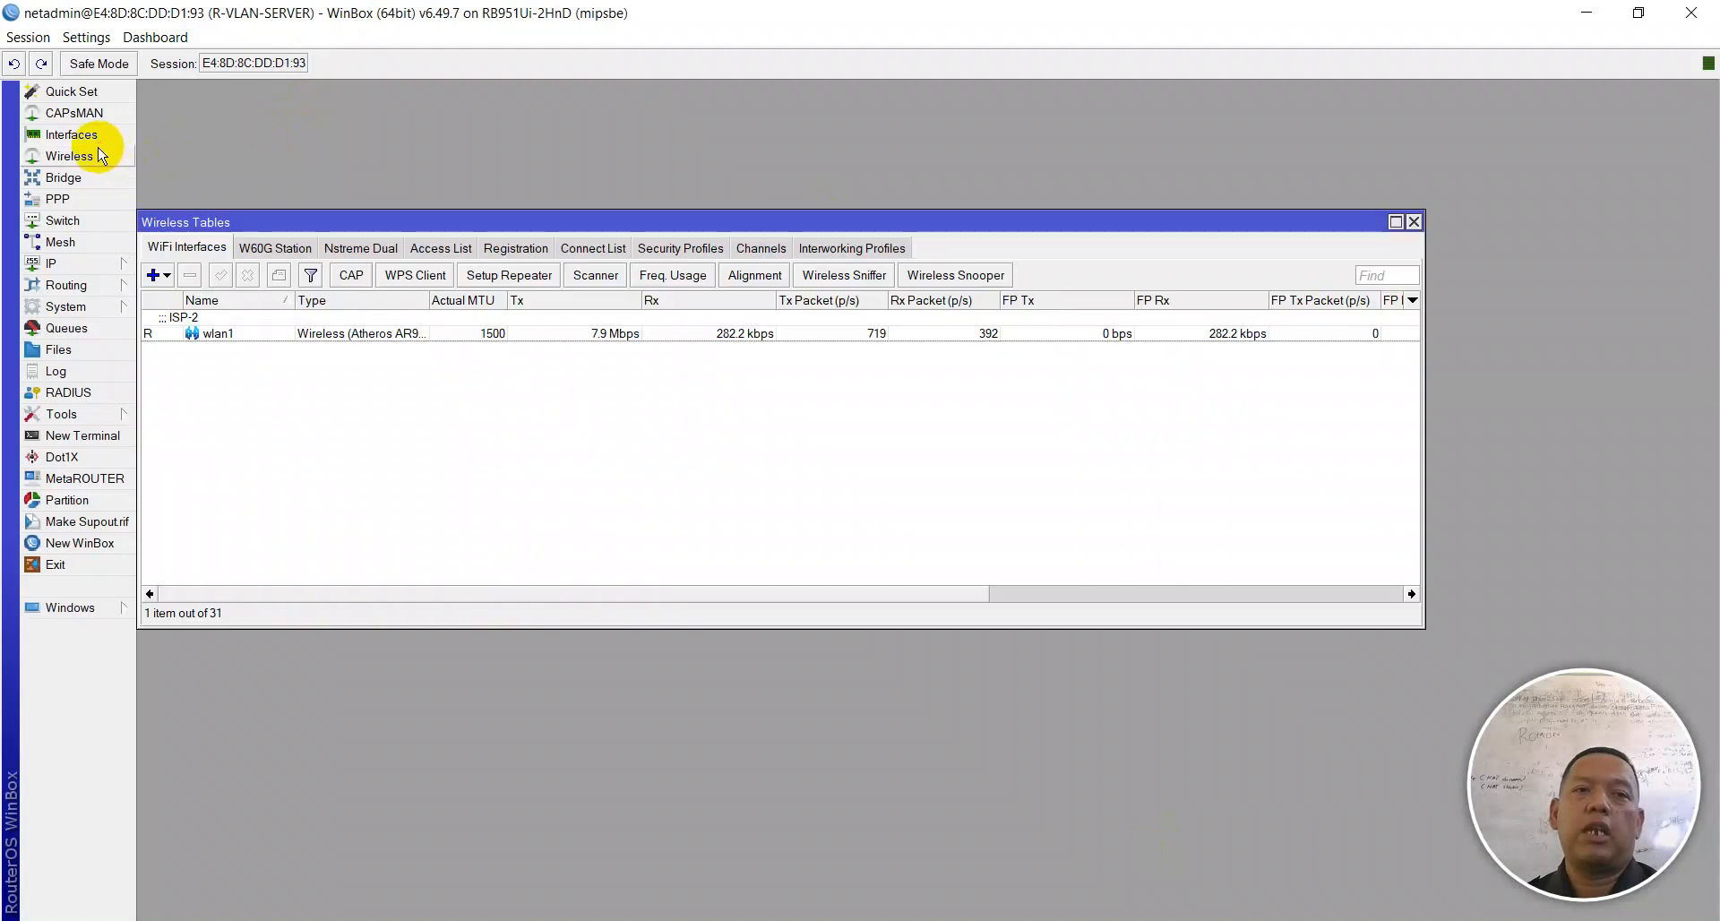
# Step: List the security profiles, briefly reveal the pre-shared keys to inspect vivo, then hide them again
pyautogui.click(667, 248)
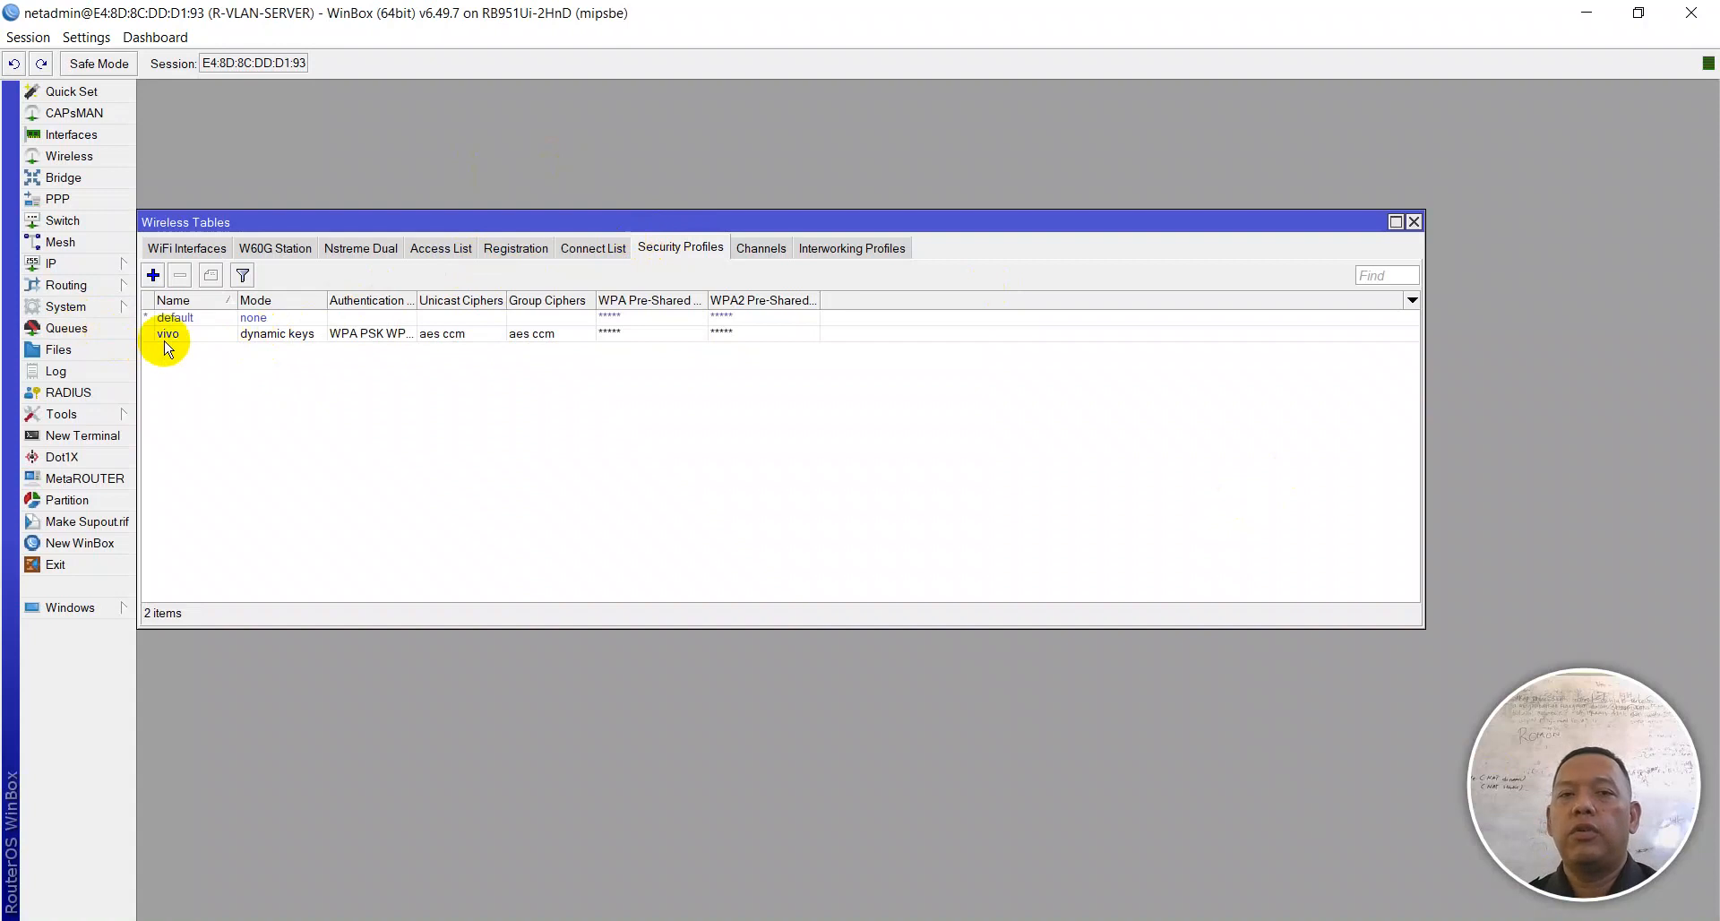
pyautogui.click(78, 43)
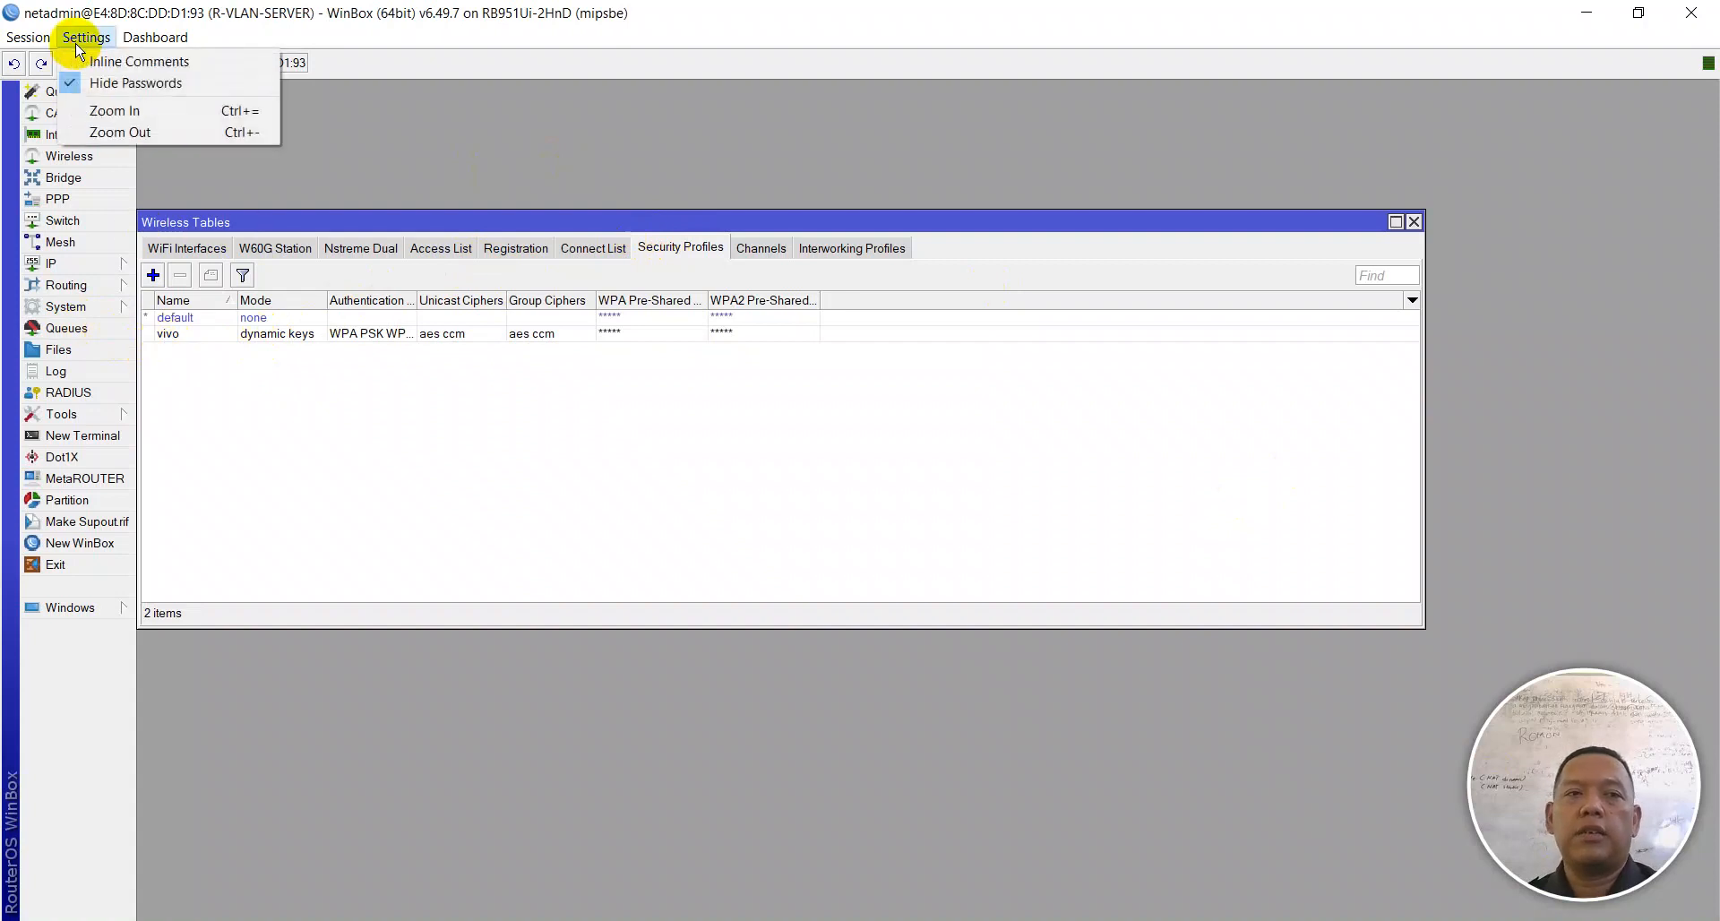
pyautogui.click(96, 84)
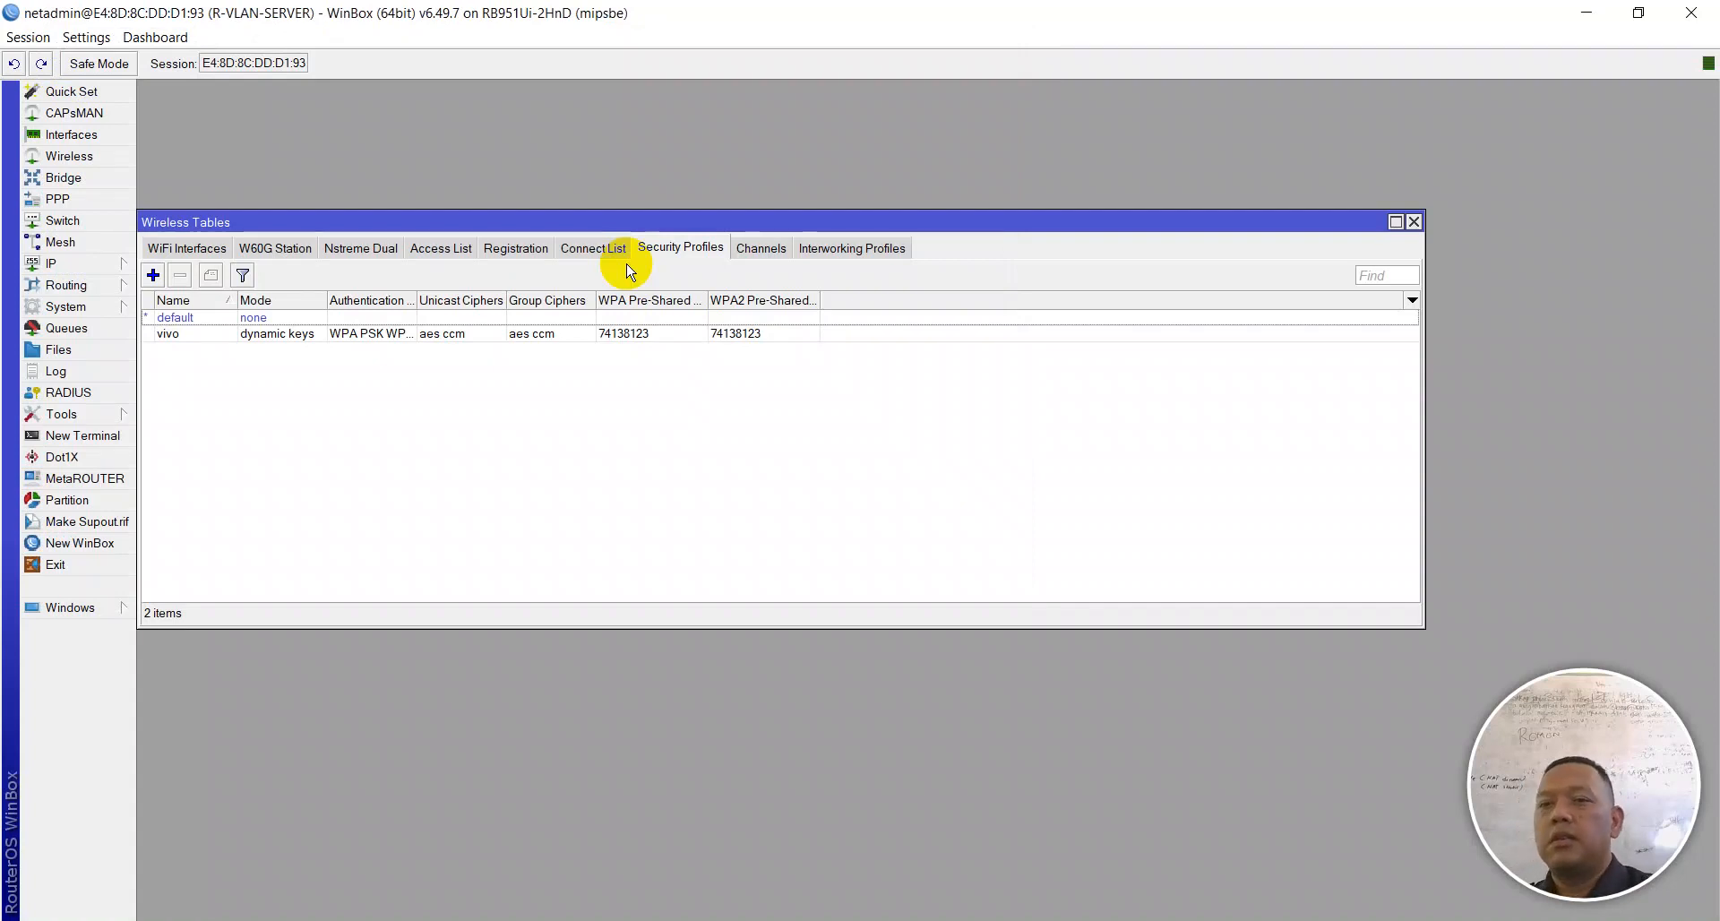
pyautogui.click(708, 334)
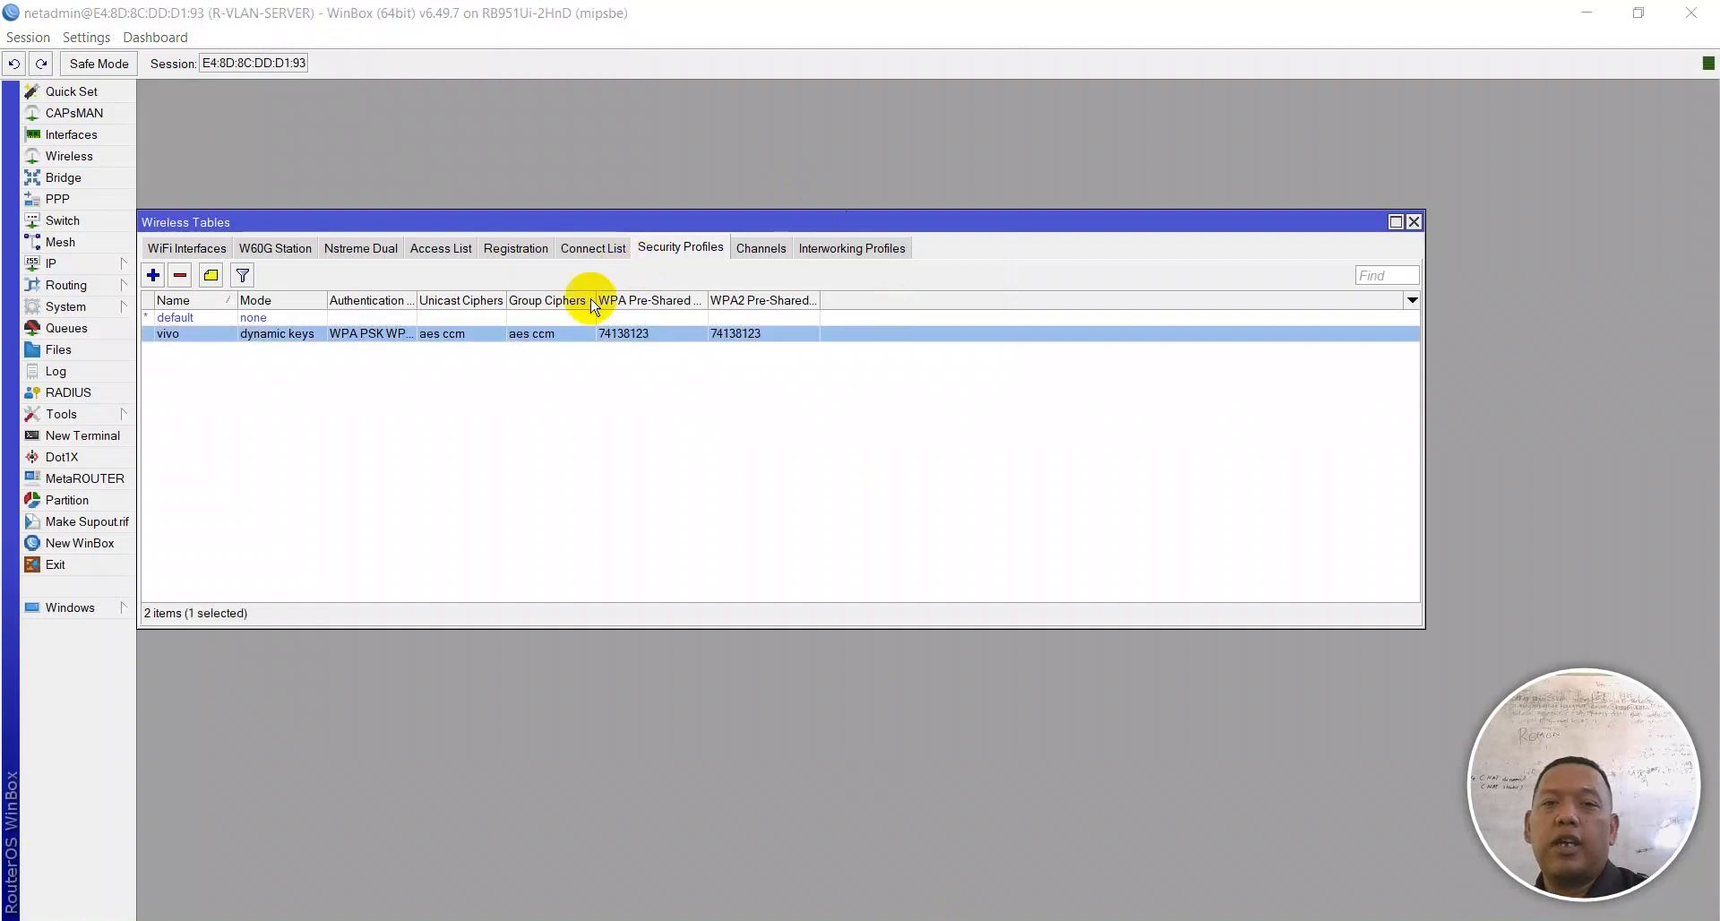
pyautogui.click(86, 37)
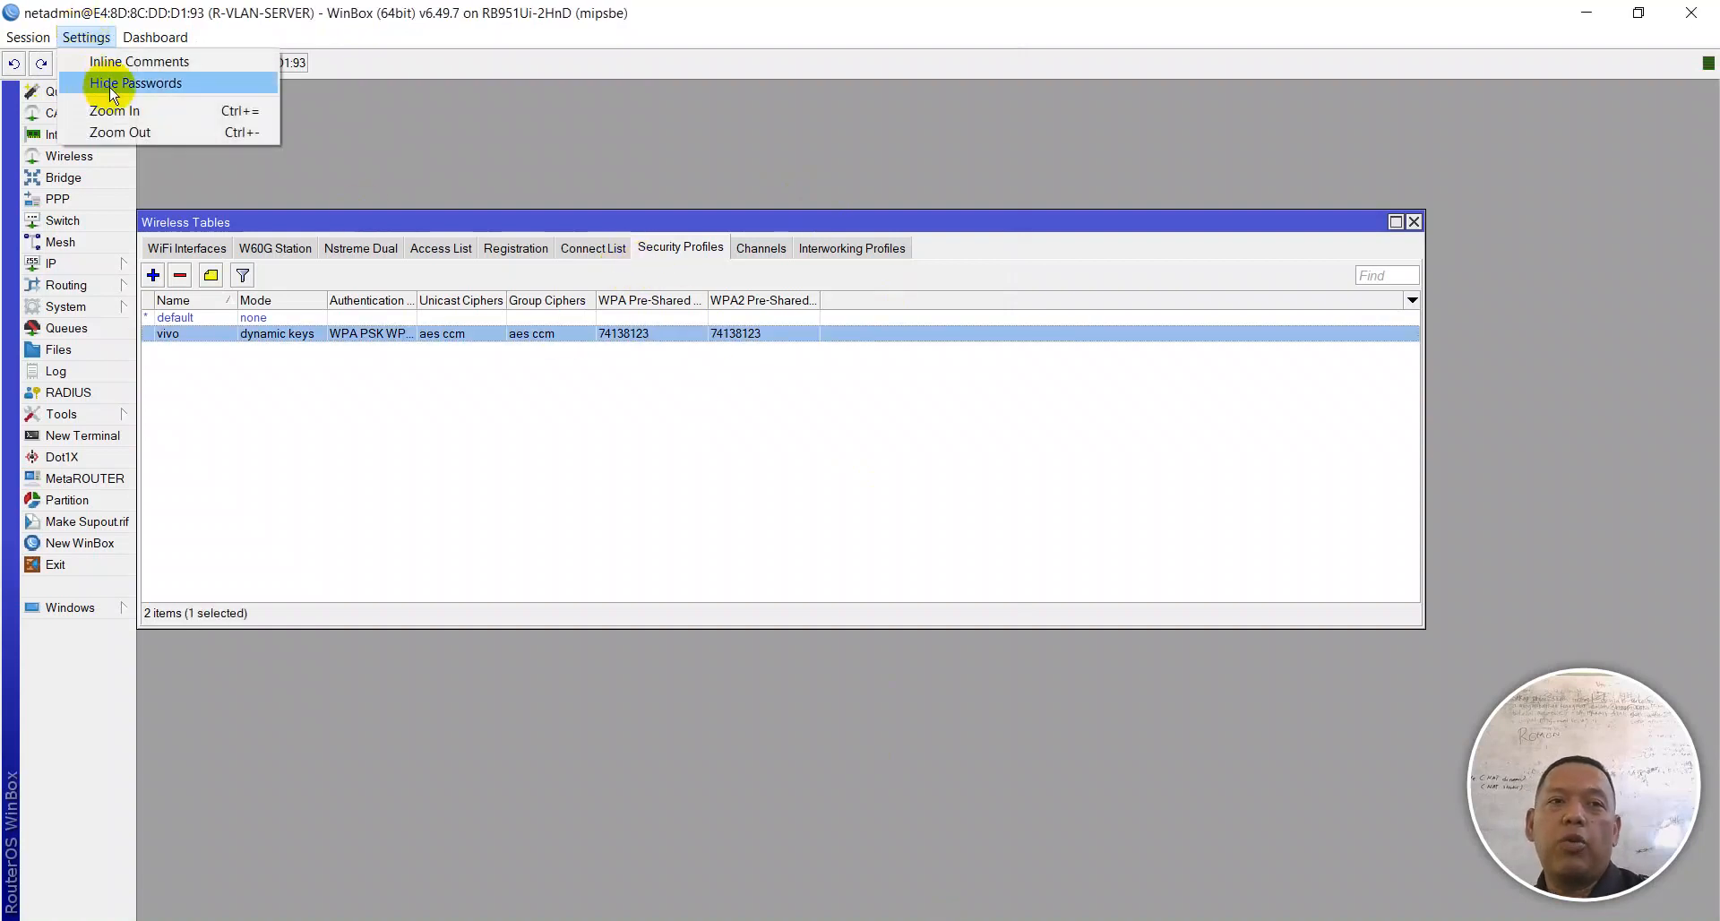
pyautogui.click(108, 83)
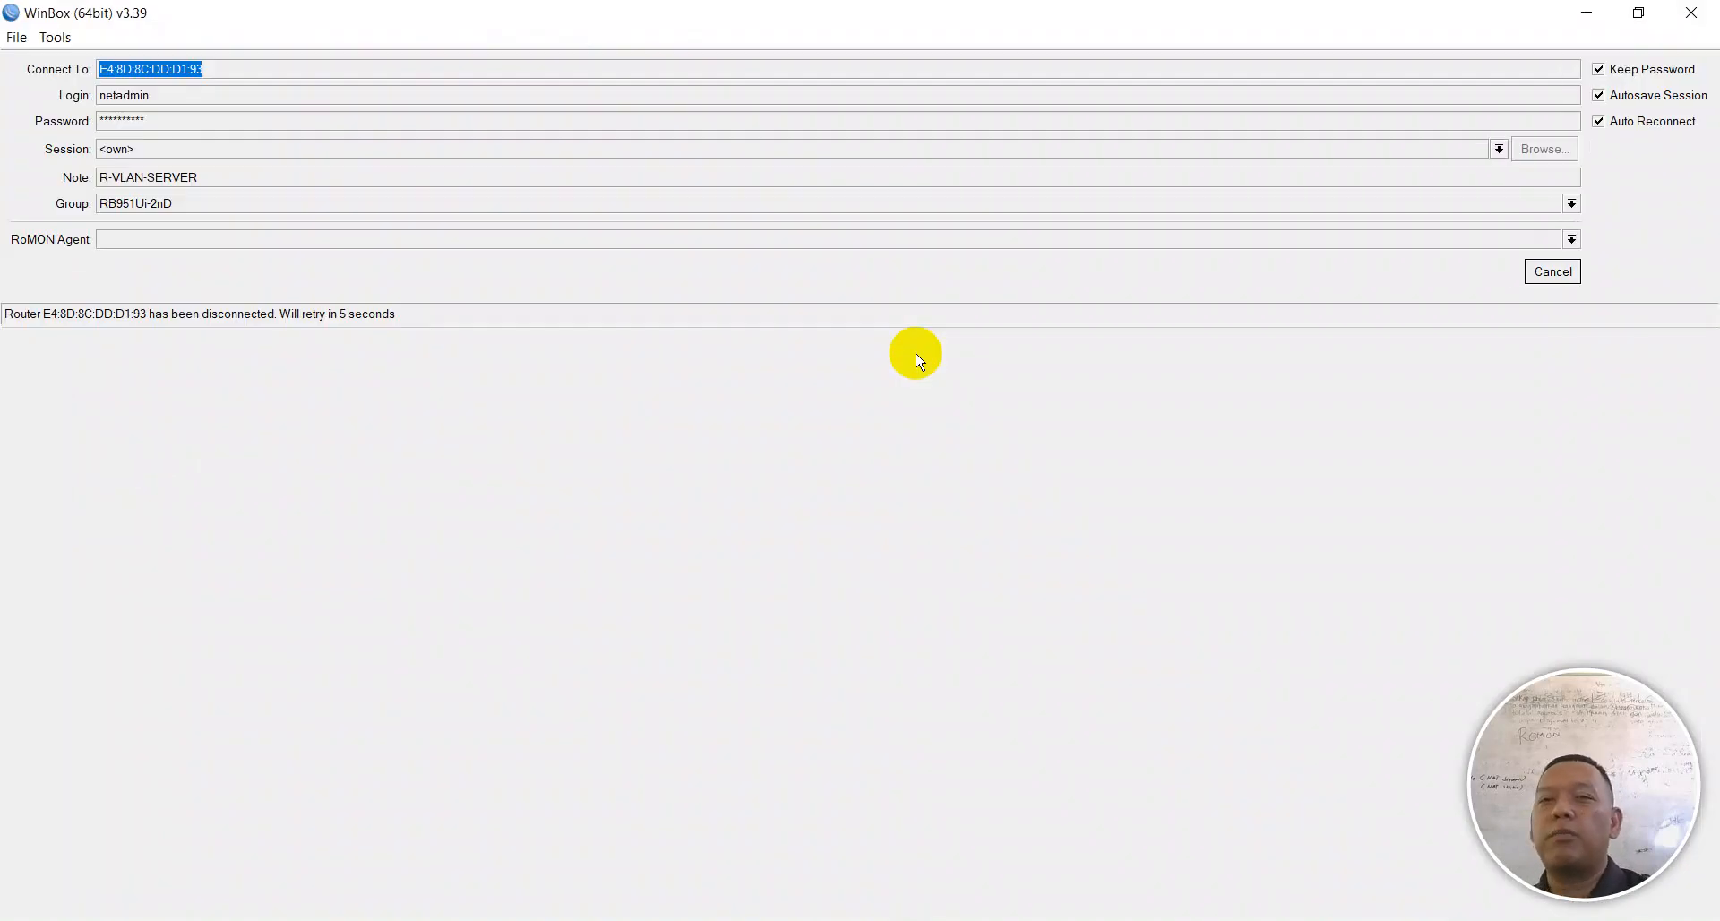
# Step: Cancel the auto-reconnect and reconnect to R-VLAN-SERVER from the Neighbors list
pyautogui.click(1539, 271)
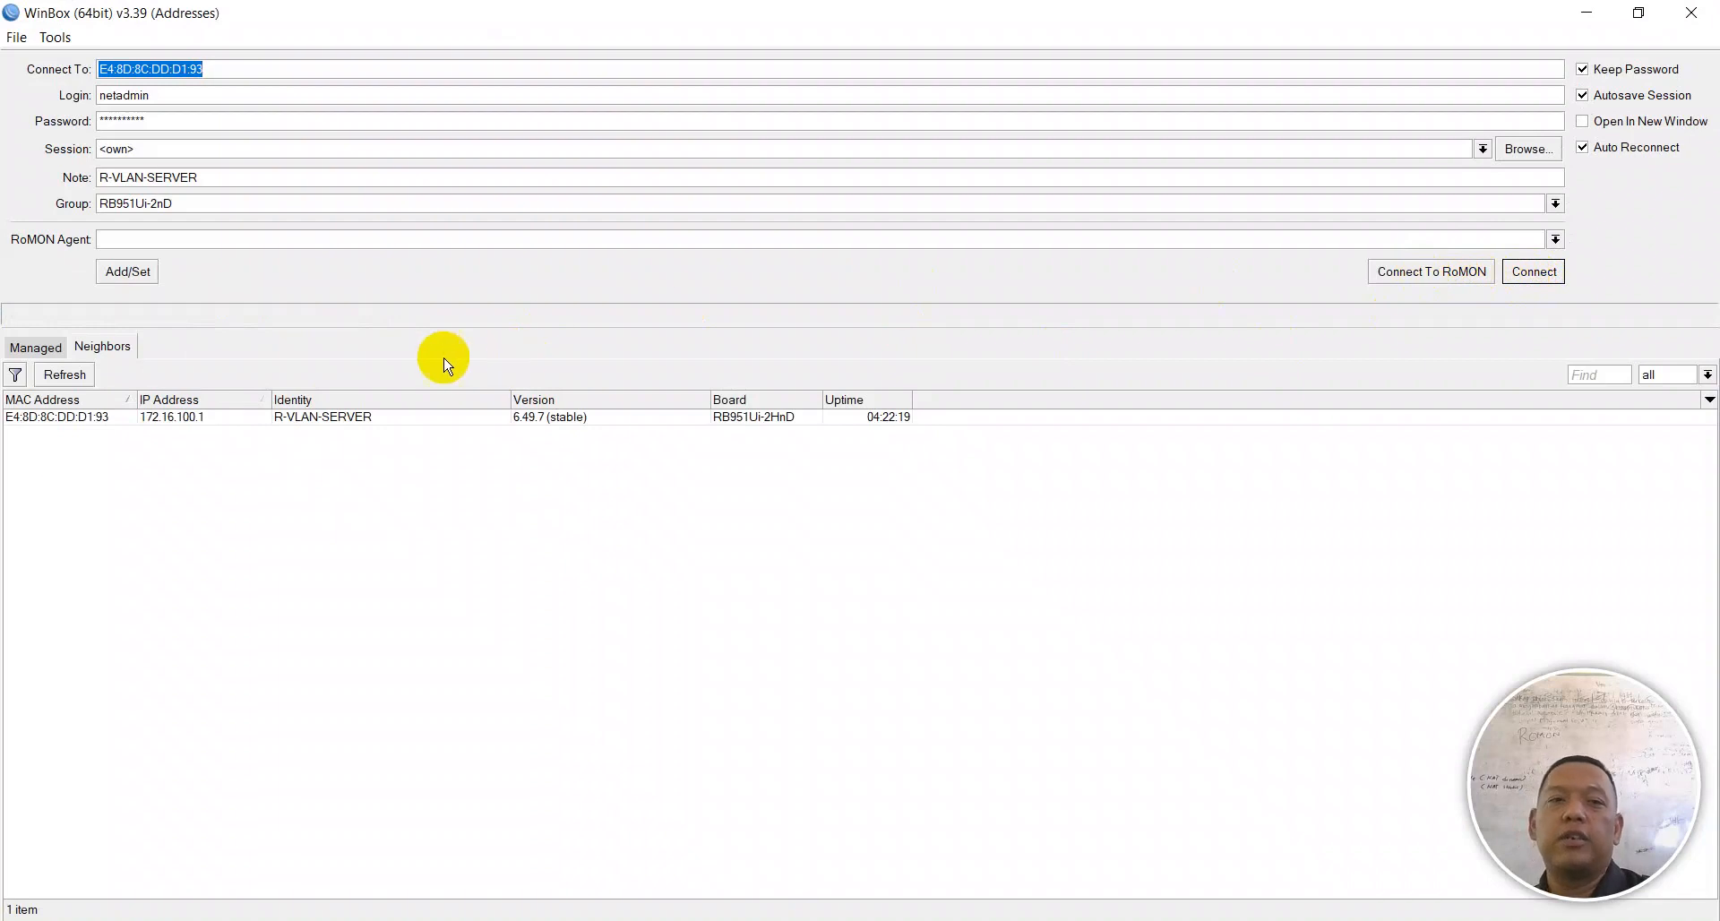
pyautogui.click(31, 417)
pyautogui.click(1533, 272)
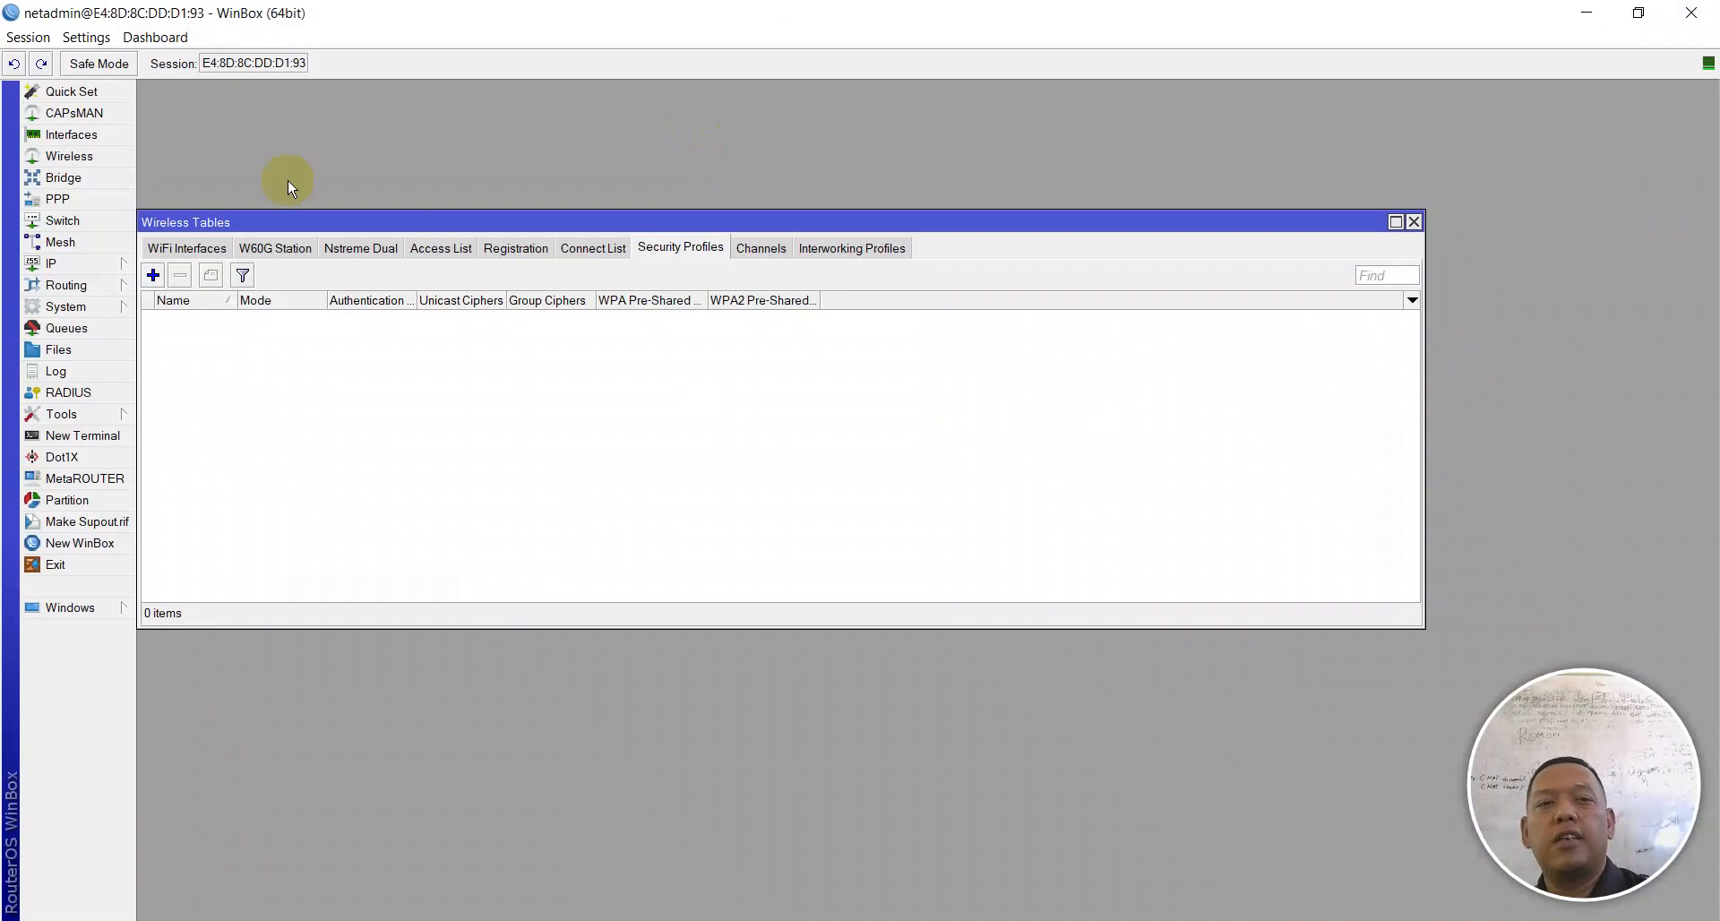
# Step: Close the Wireless Tables window and open the IP menu on R-VLAN-SERVER
pyautogui.click(1414, 221)
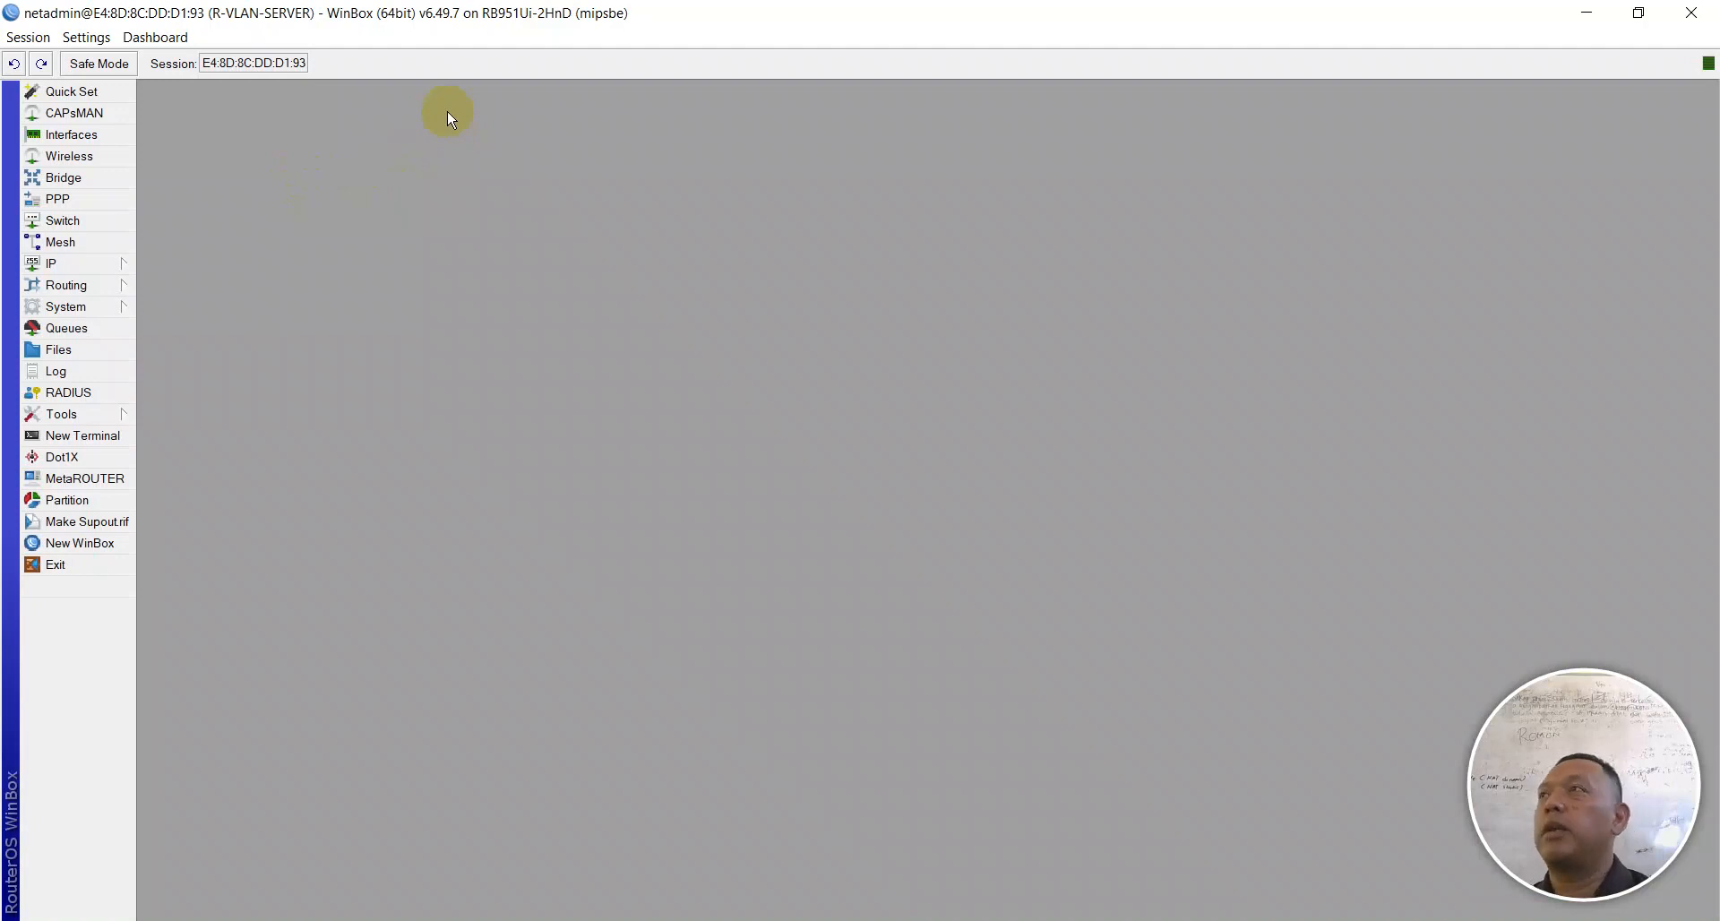
pyautogui.click(43, 267)
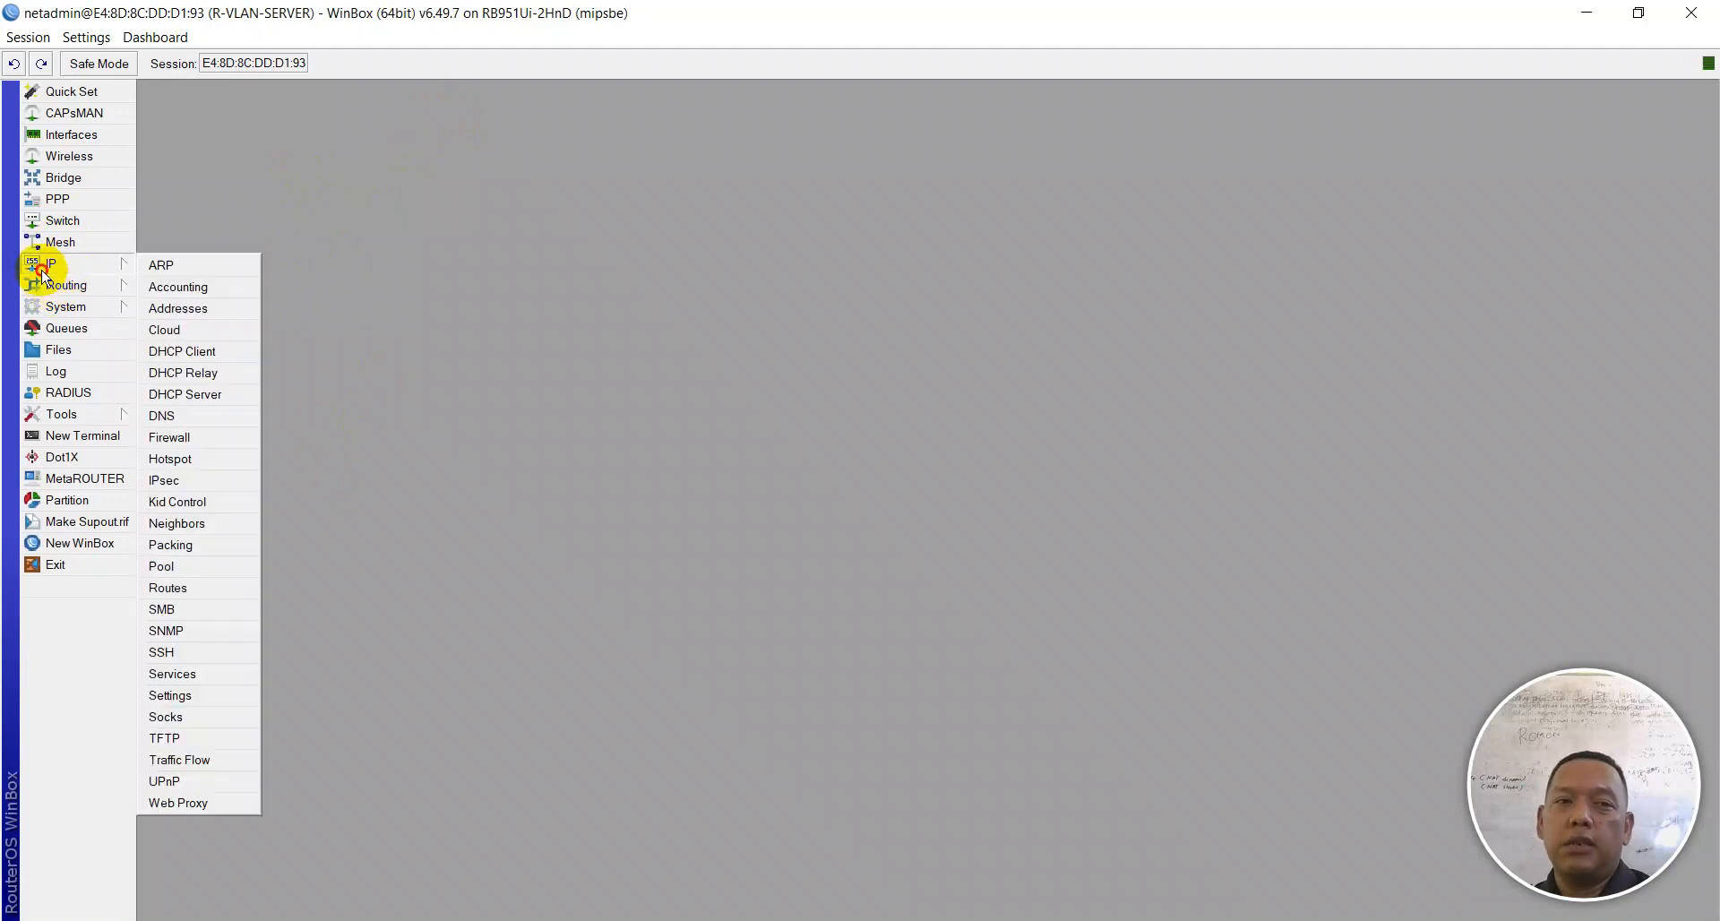
# Step: Launch Hotspot Setup from IP > Hotspot servers, then bring the SOAL UKK task sheet forward
pyautogui.click(171, 459)
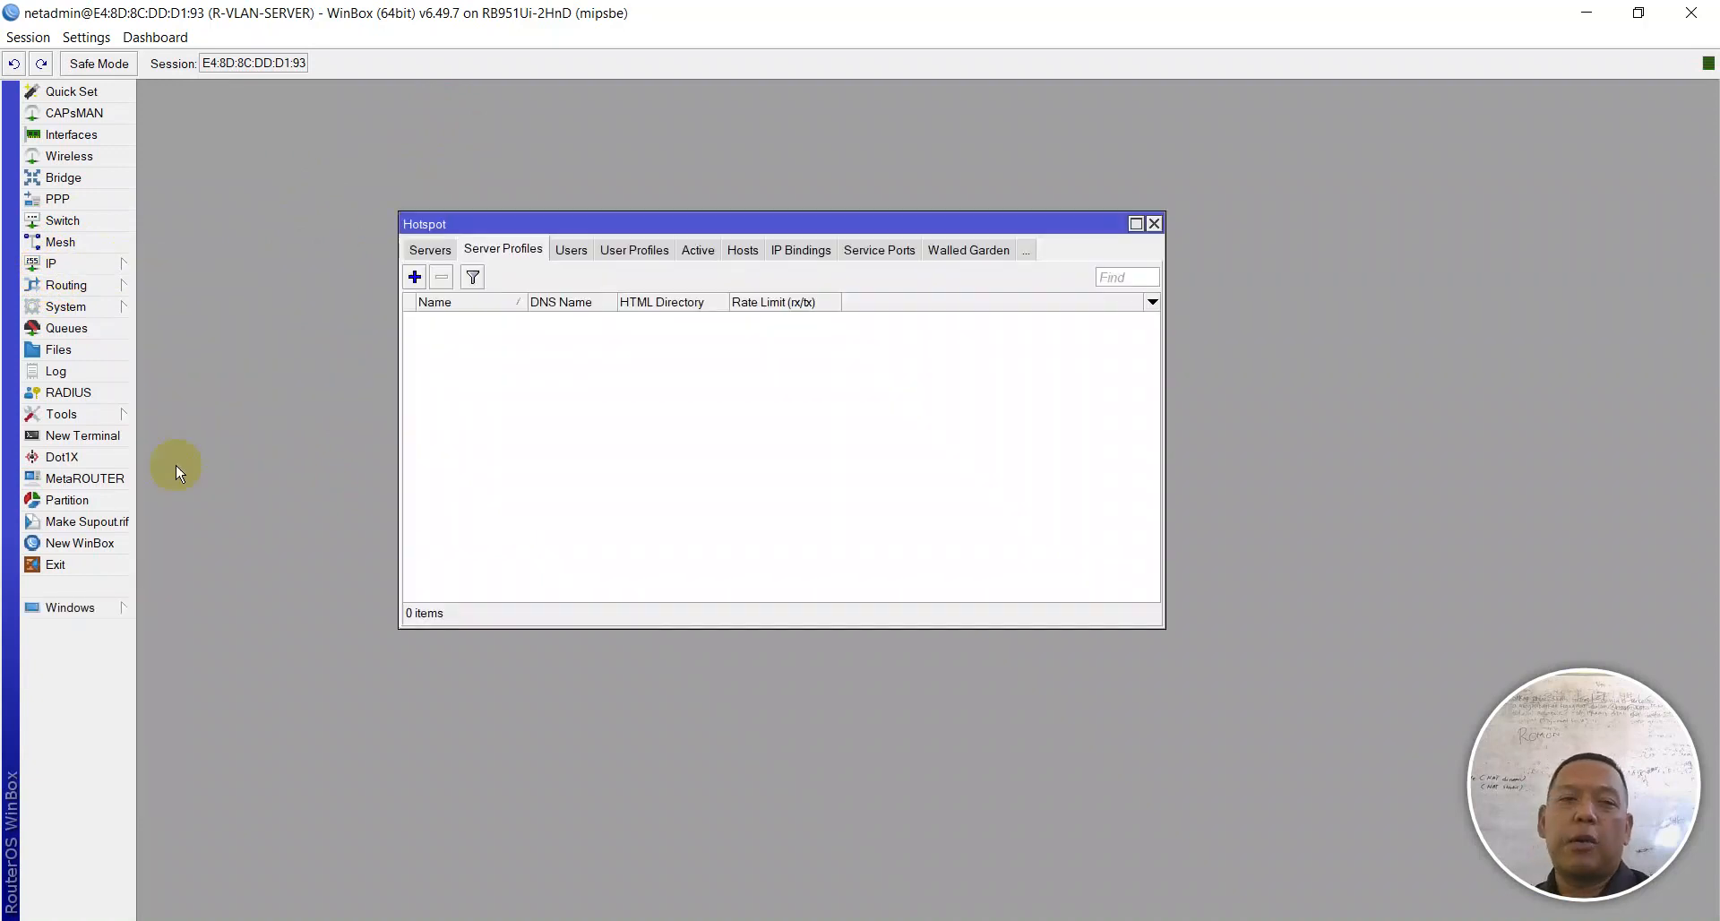
pyautogui.click(431, 251)
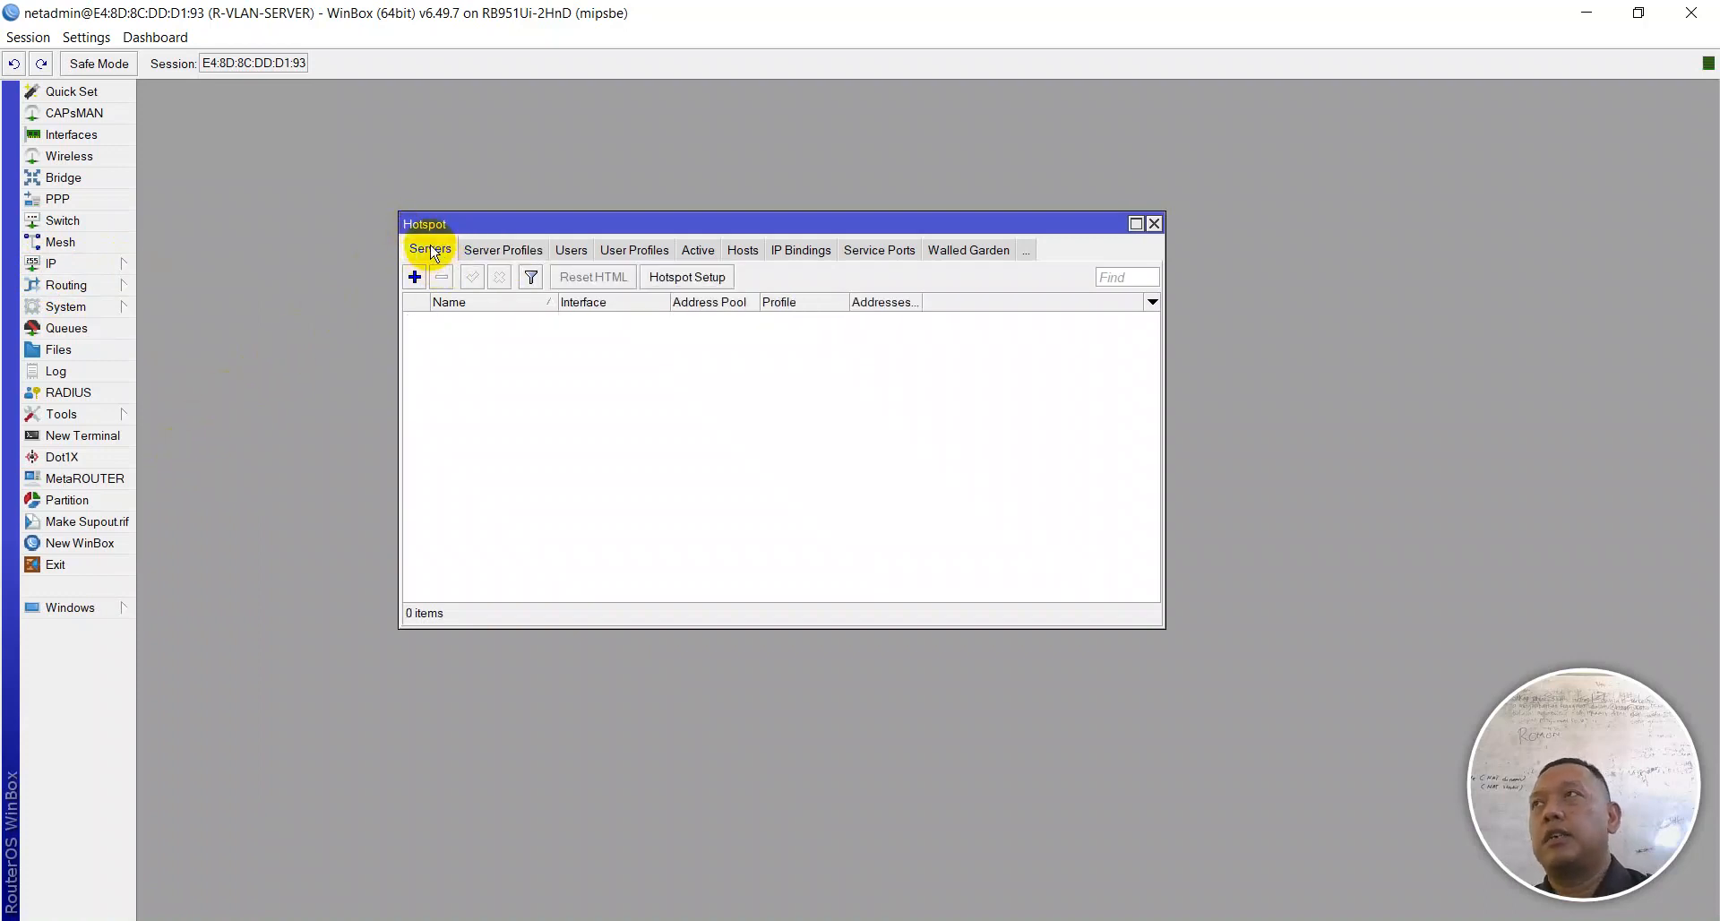
pyautogui.click(674, 285)
pyautogui.click(674, 285)
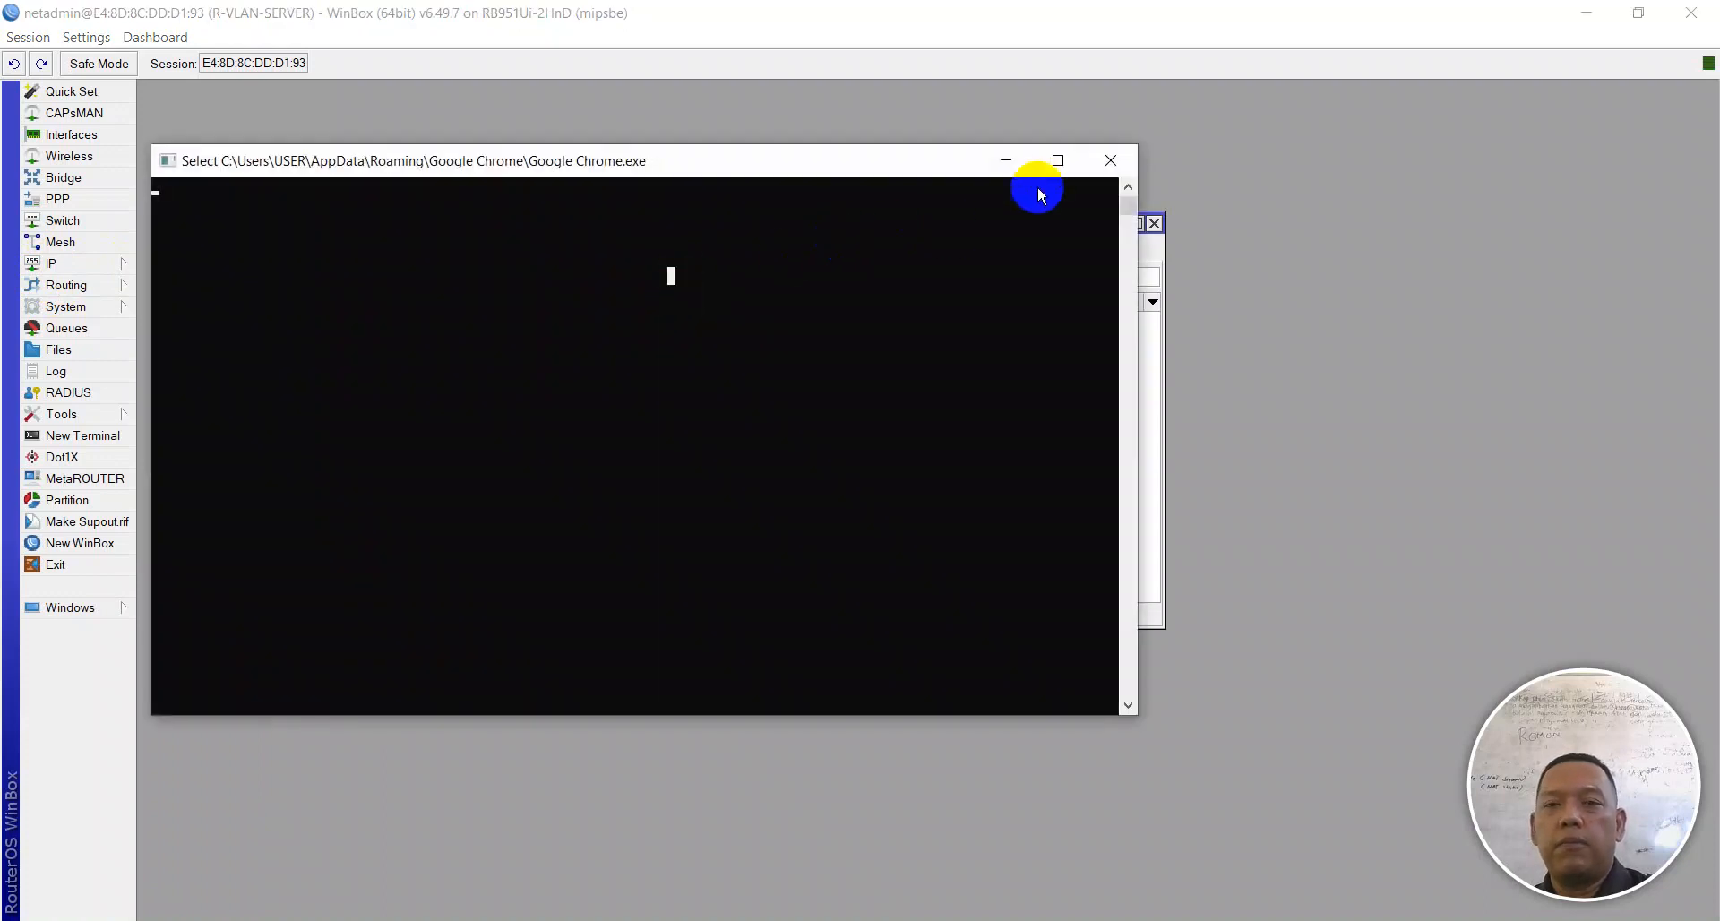
pyautogui.click(1006, 160)
pyautogui.click(683, 279)
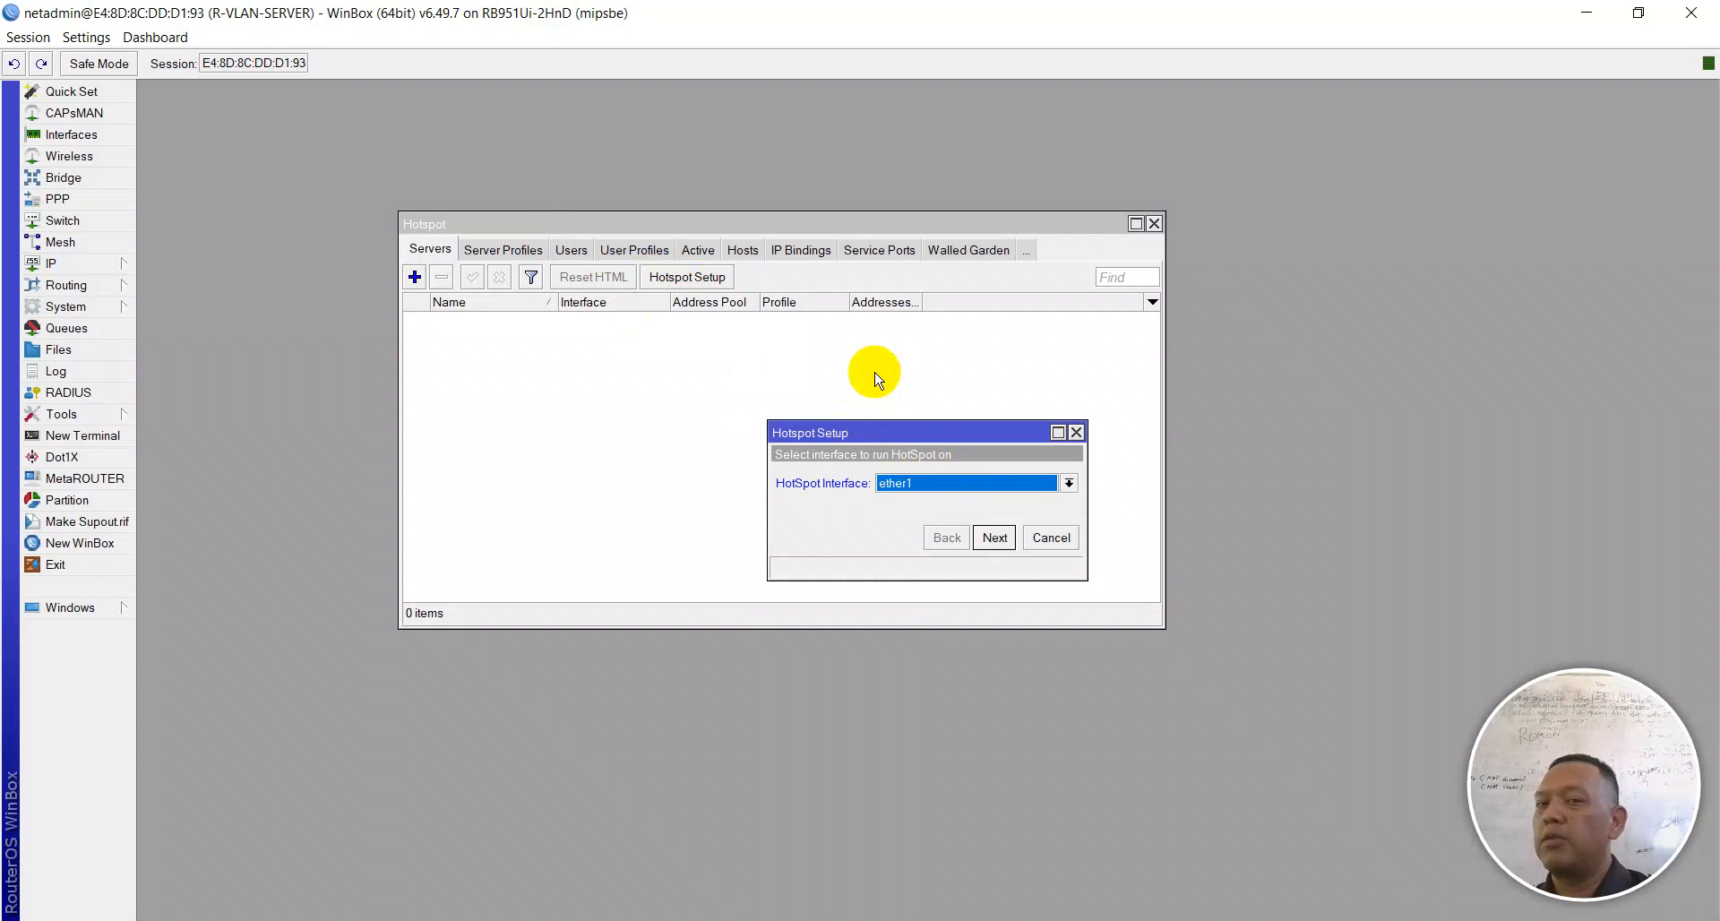
pyautogui.click(932, 920)
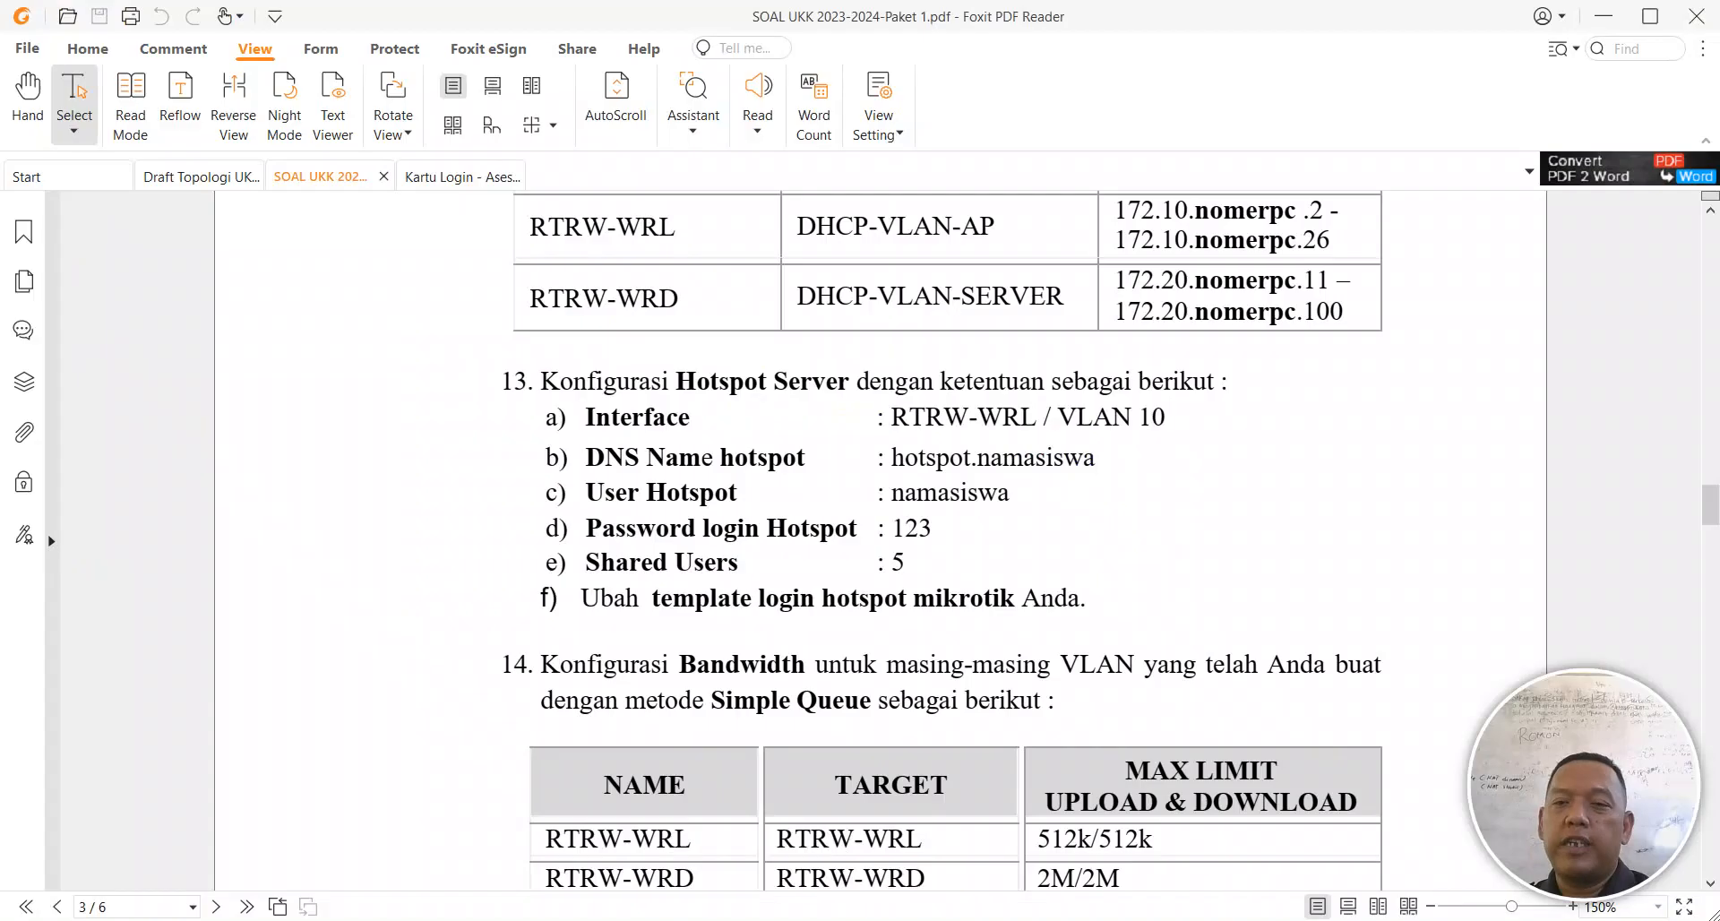
# Step: Check the switch ports on the Draft Topologi UKK-2023 diagram, then return to WinBox
pyautogui.click(208, 170)
pyautogui.scroll(3, 1232, 587)
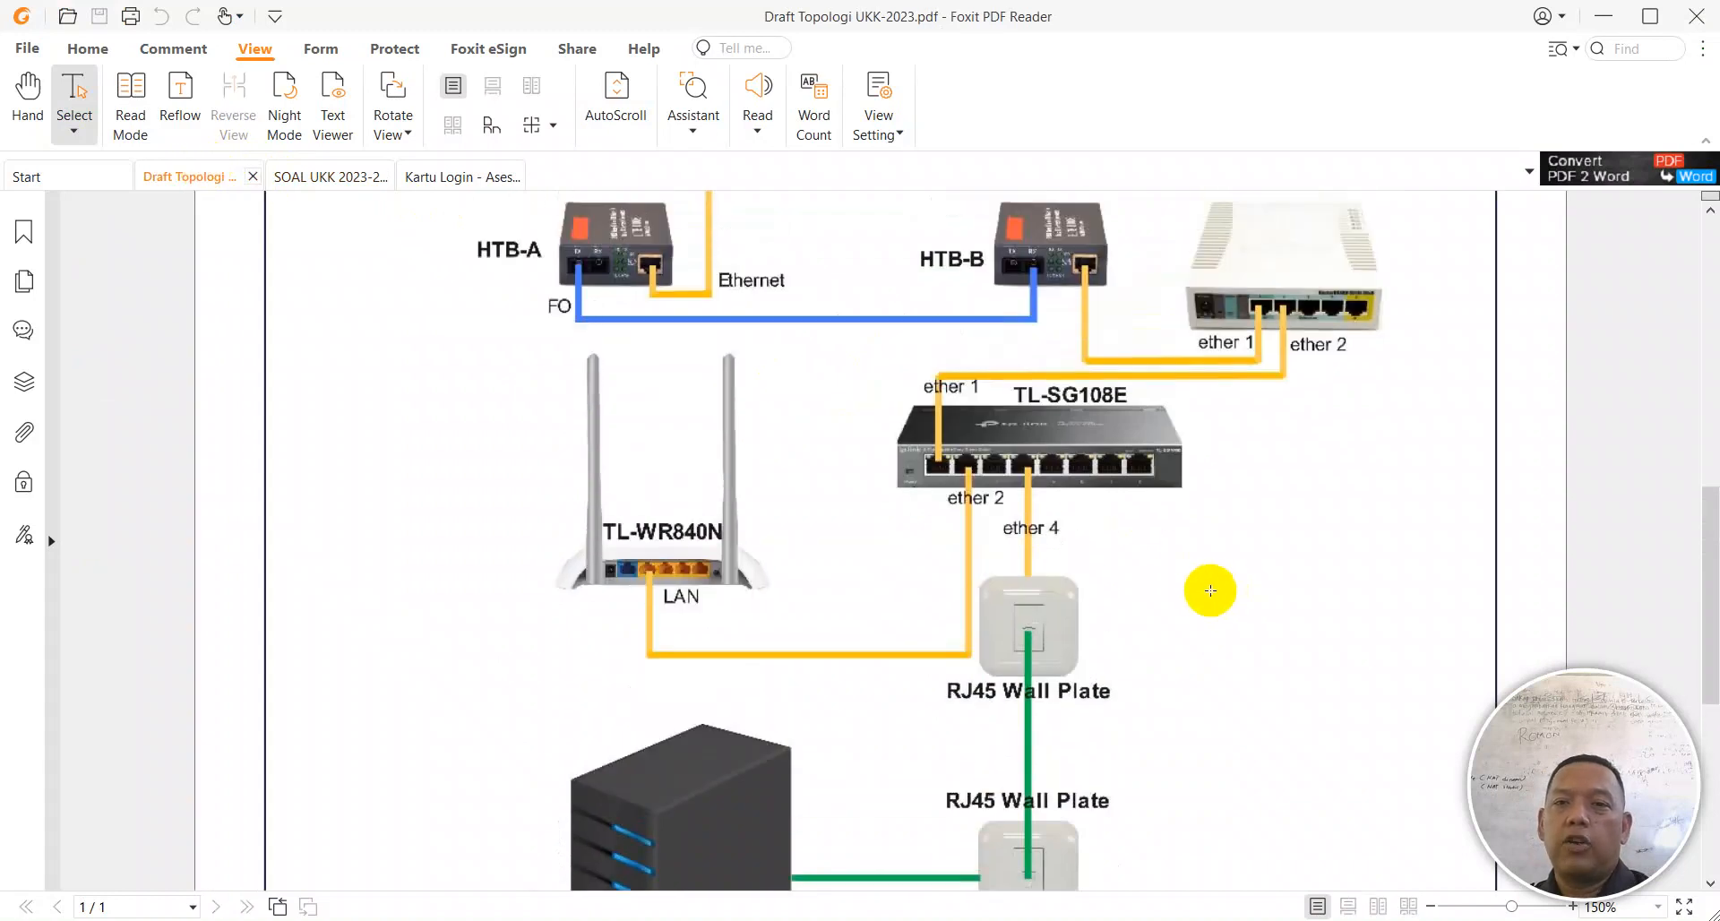
pyautogui.click(941, 451)
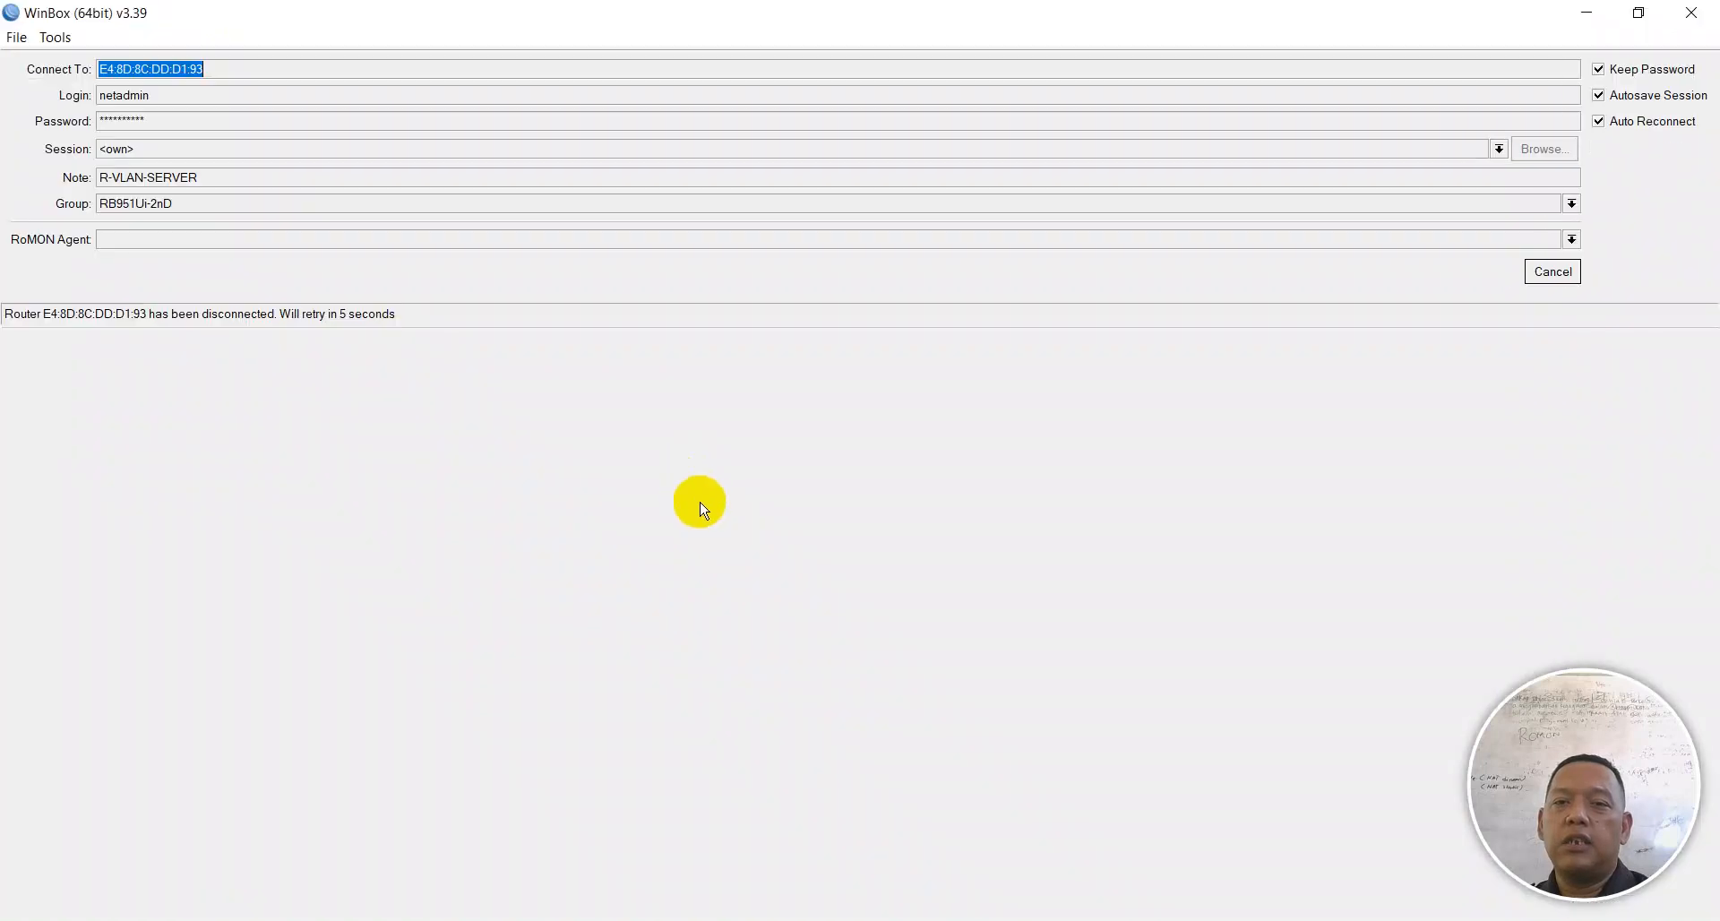
pyautogui.click(930, 919)
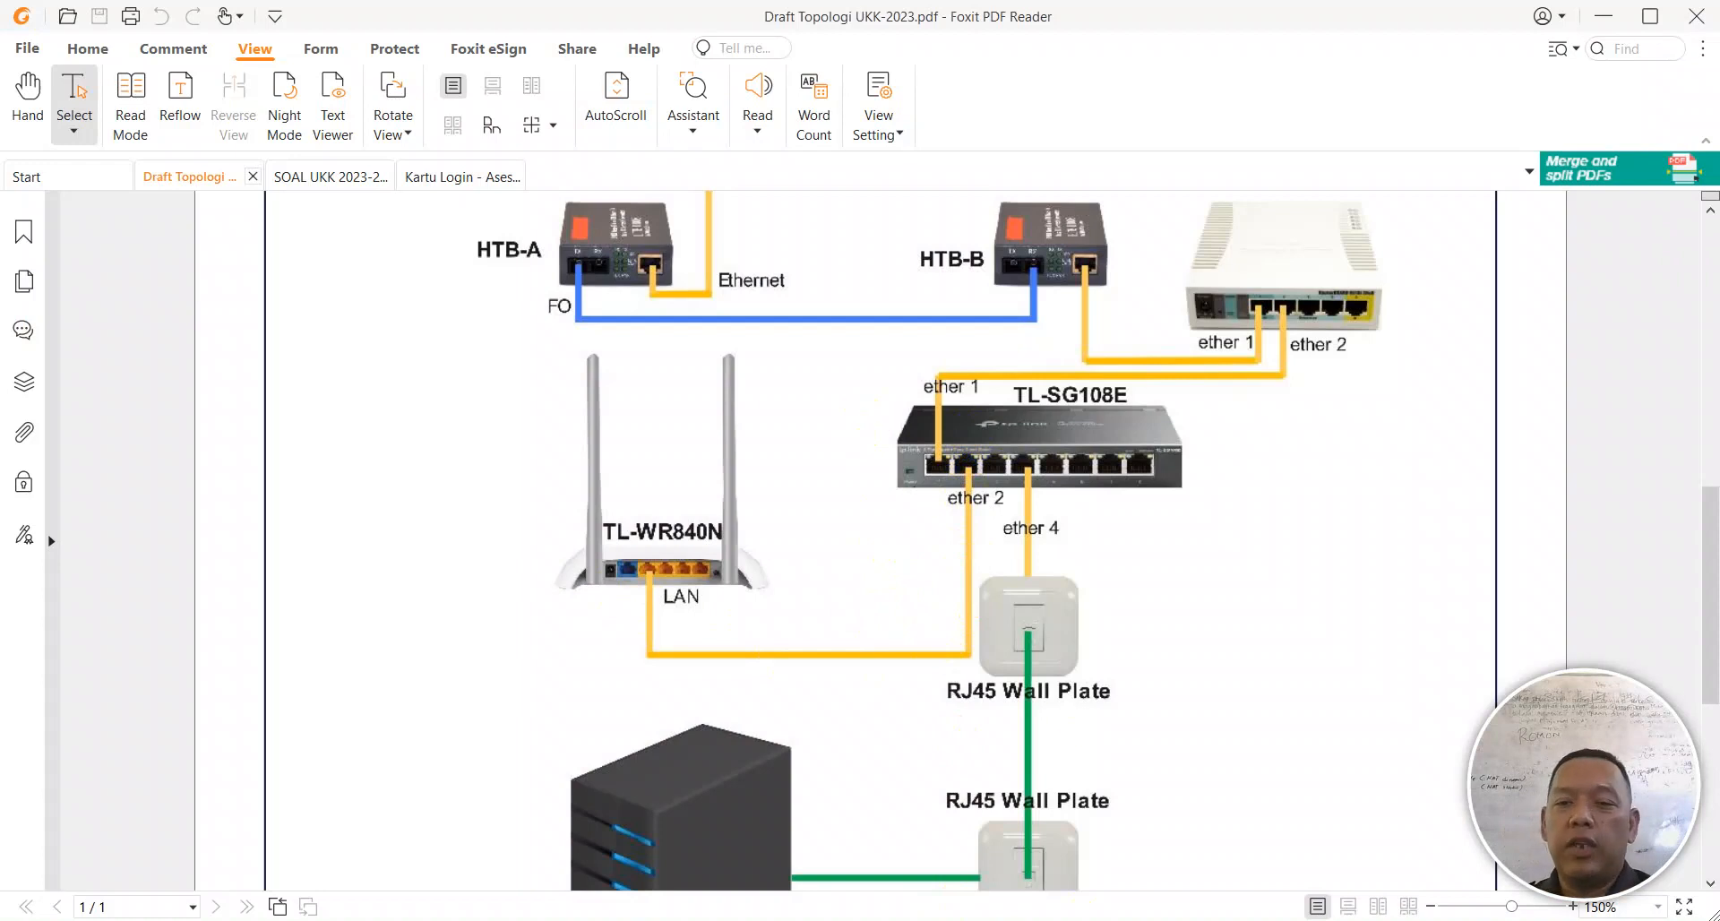
pyautogui.click(1078, 919)
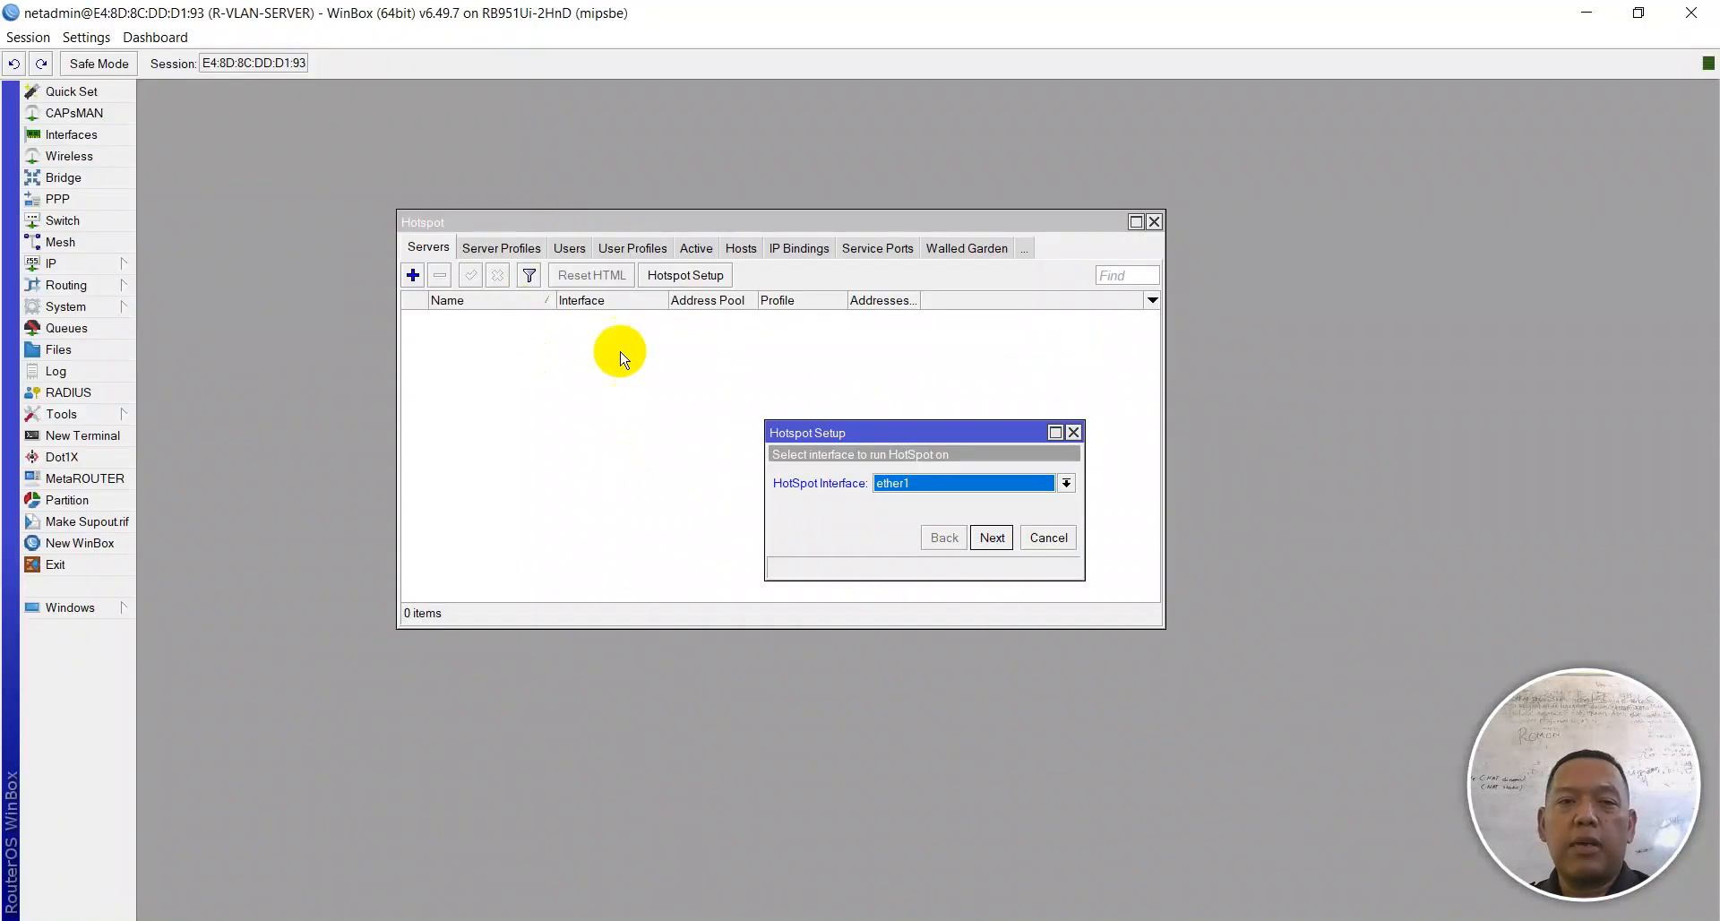
# Step: Check wlan1's SSID in the Wireless tables, then close them
pyautogui.click(71, 154)
pyautogui.click(179, 248)
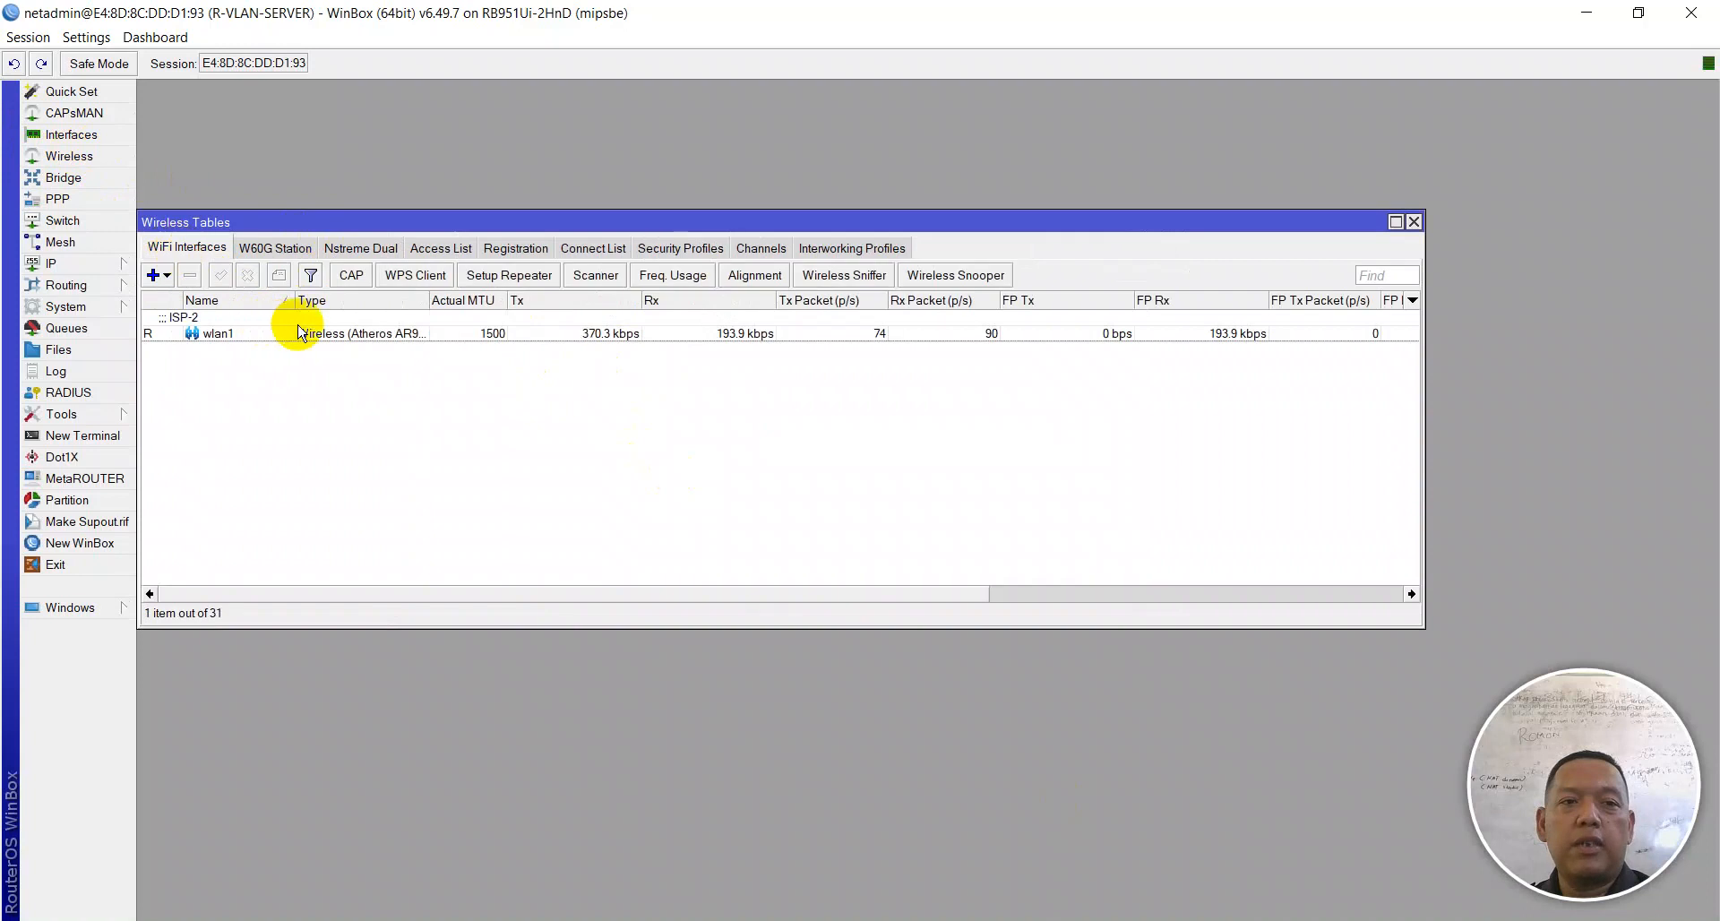
pyautogui.doubleClick(288, 331)
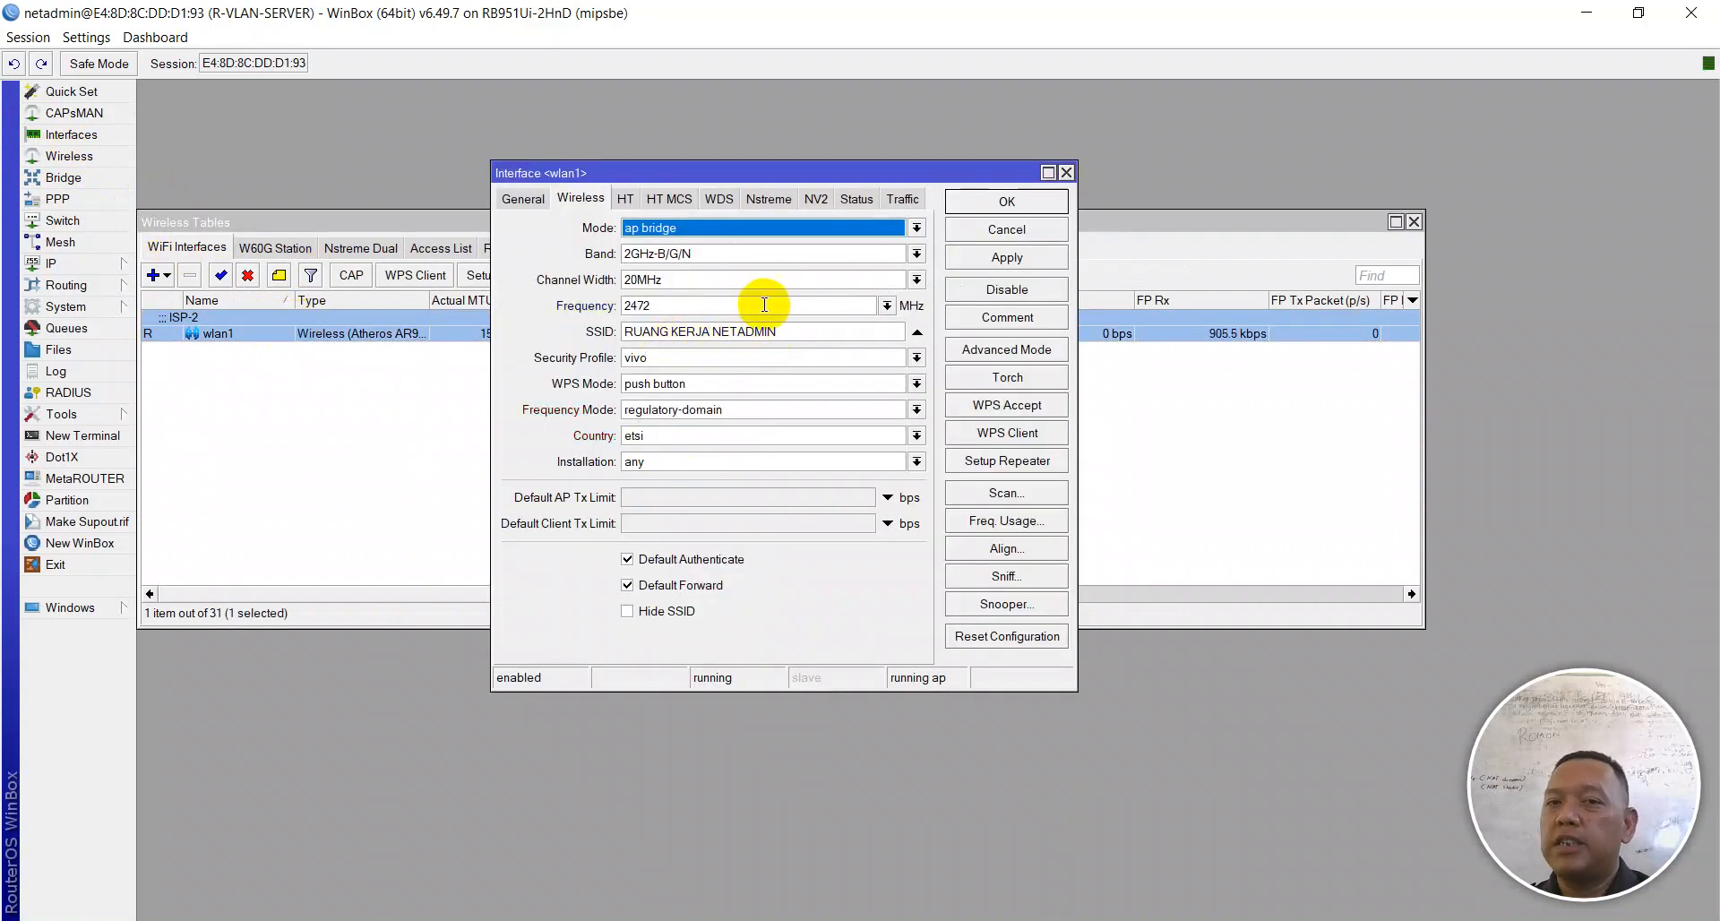
pyautogui.click(1066, 172)
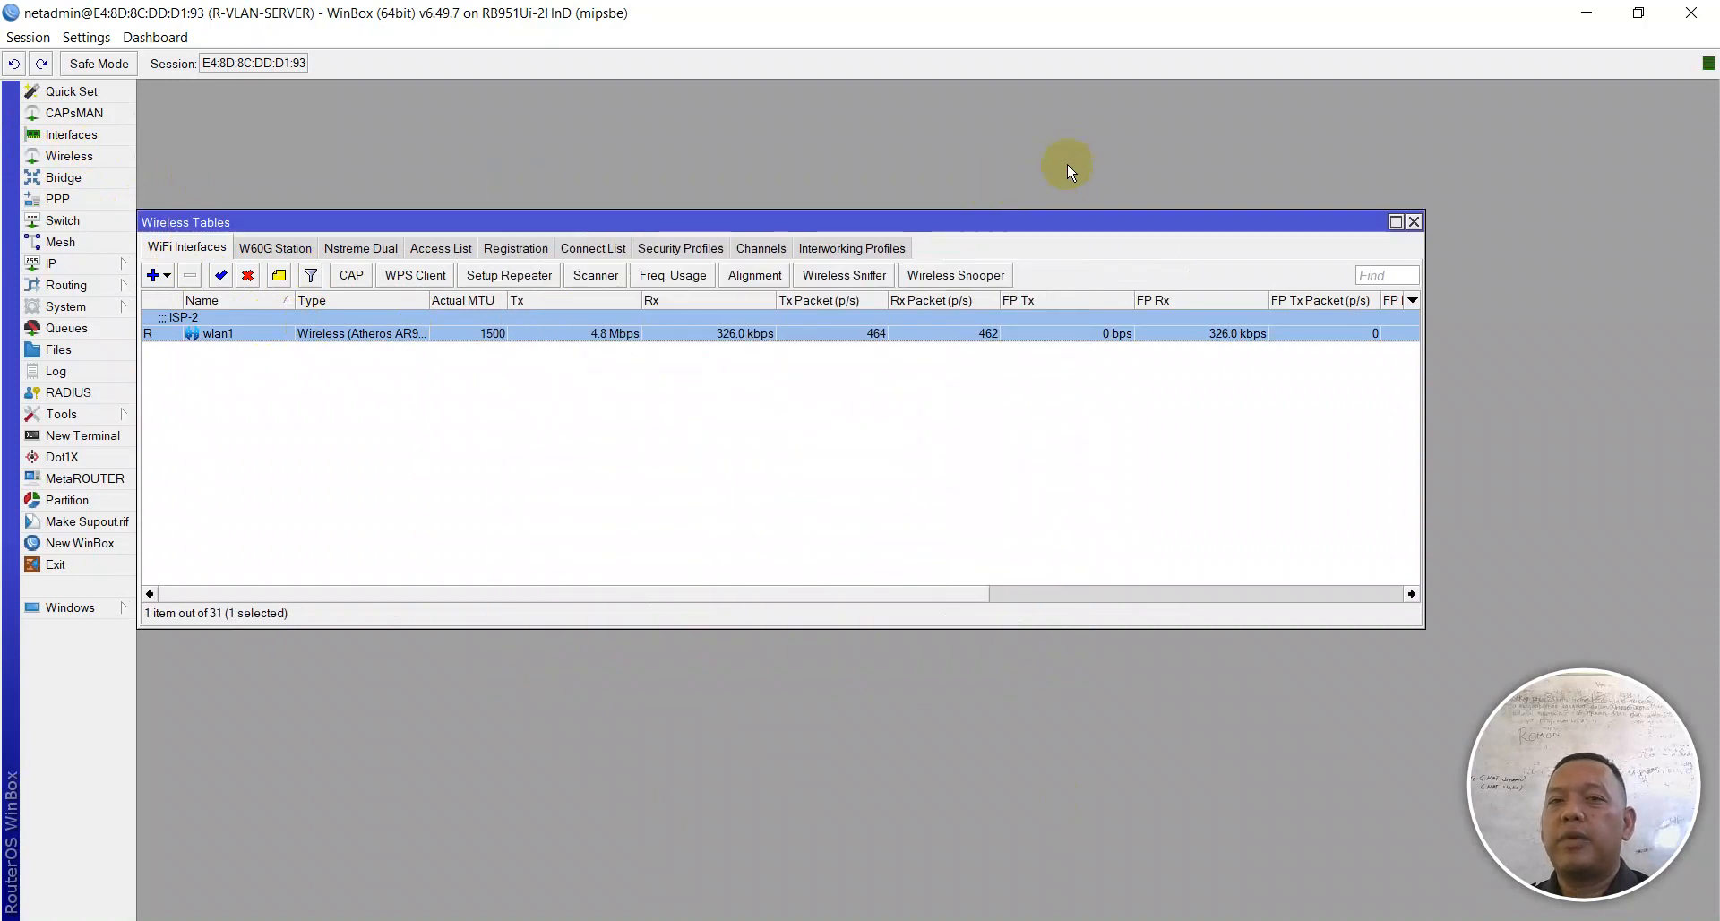
pyautogui.click(1414, 222)
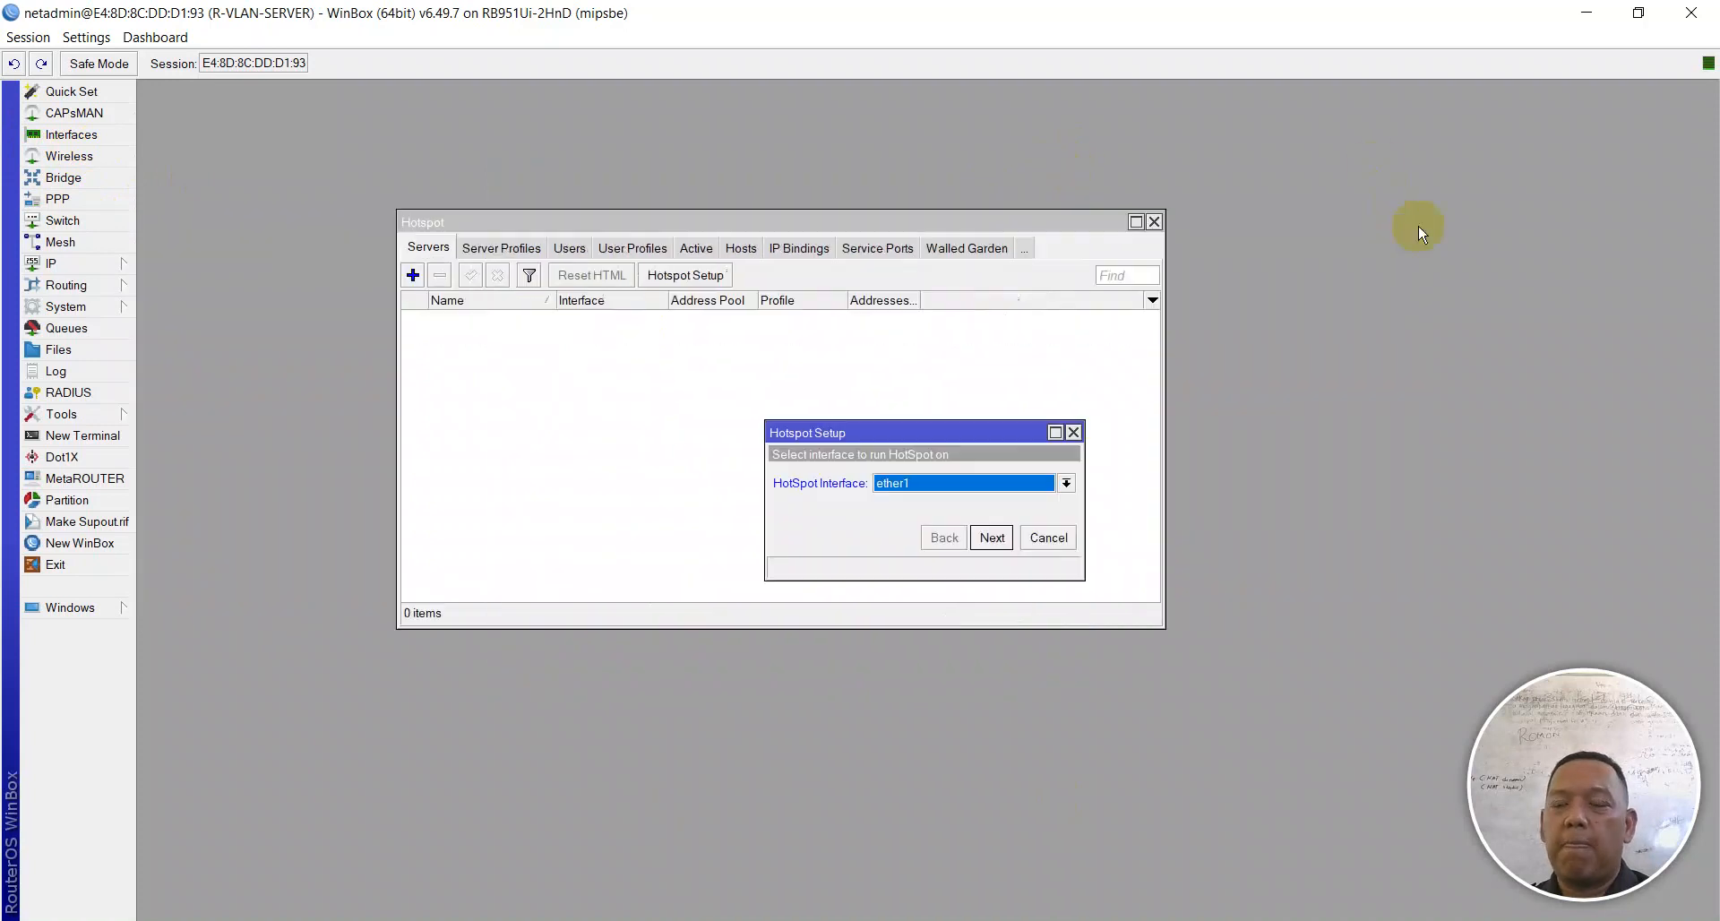
# Step: Choose wlan1 as the HotSpot Interface and advance to the local address step
pyautogui.click(927, 475)
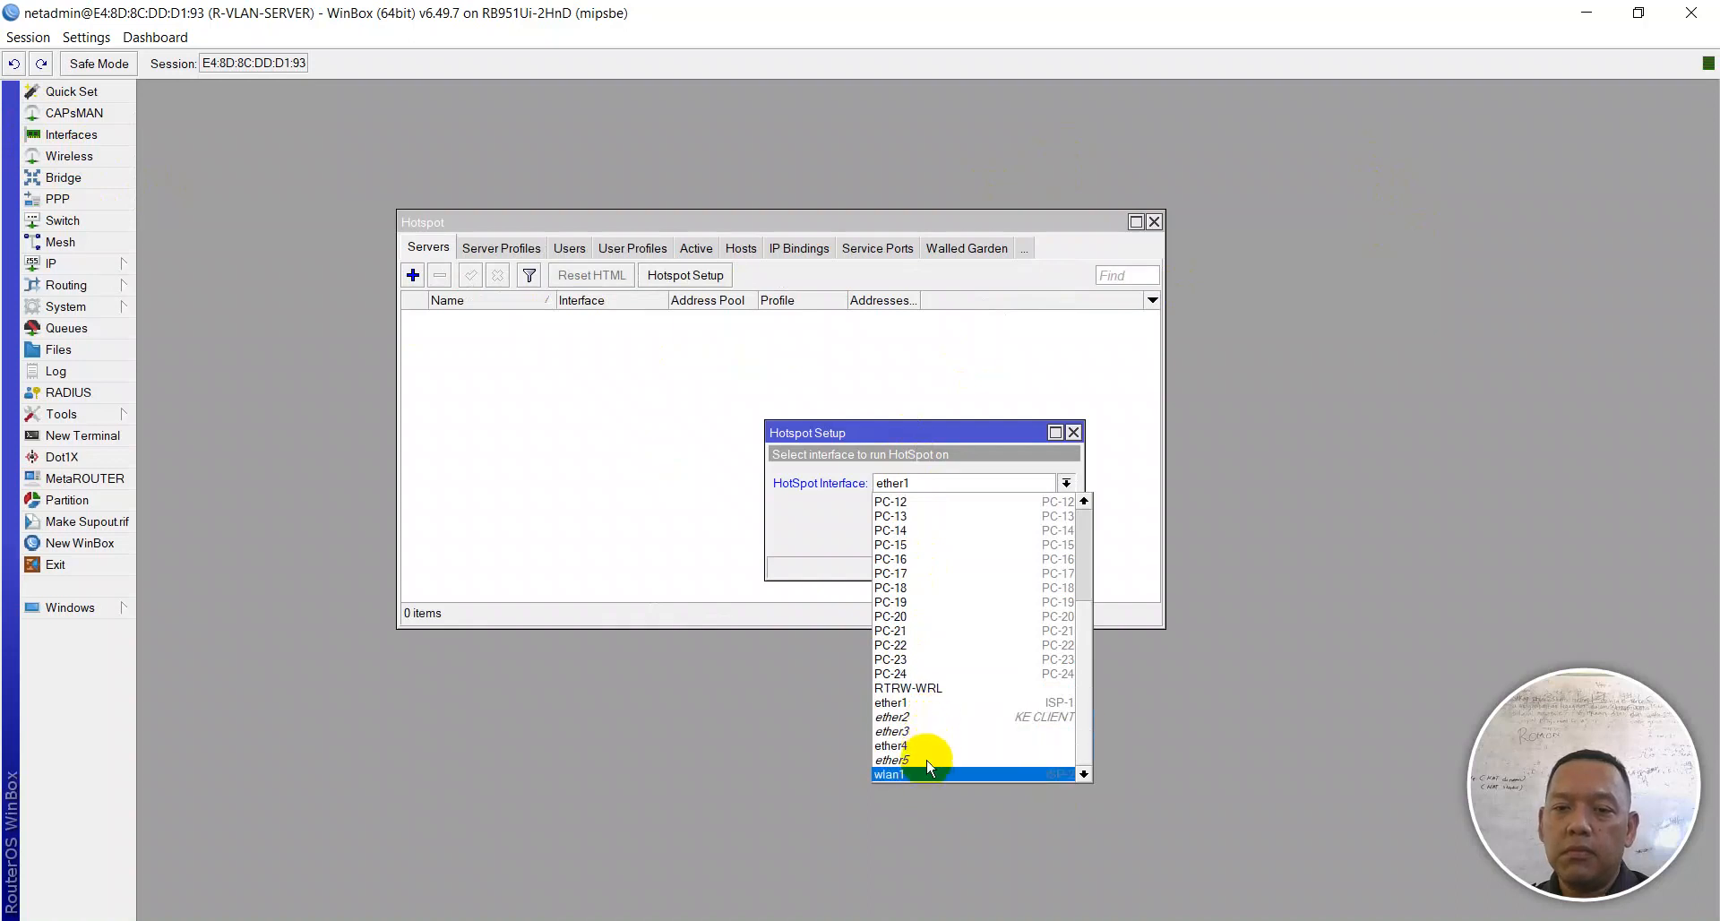
pyautogui.click(928, 773)
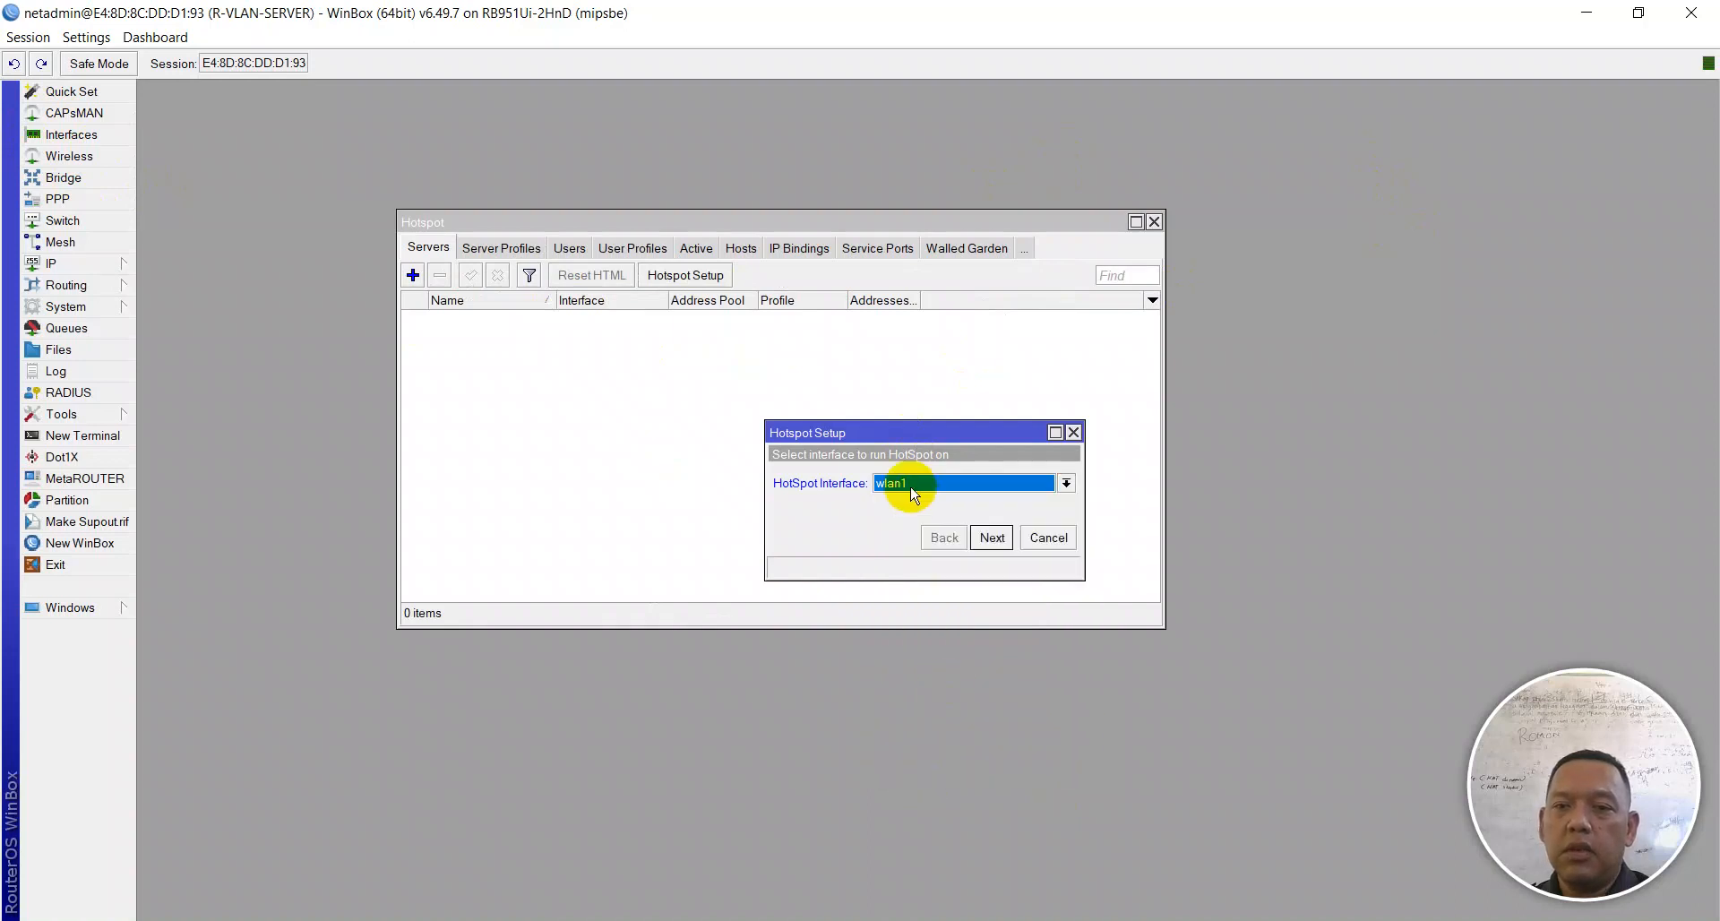
pyautogui.click(995, 541)
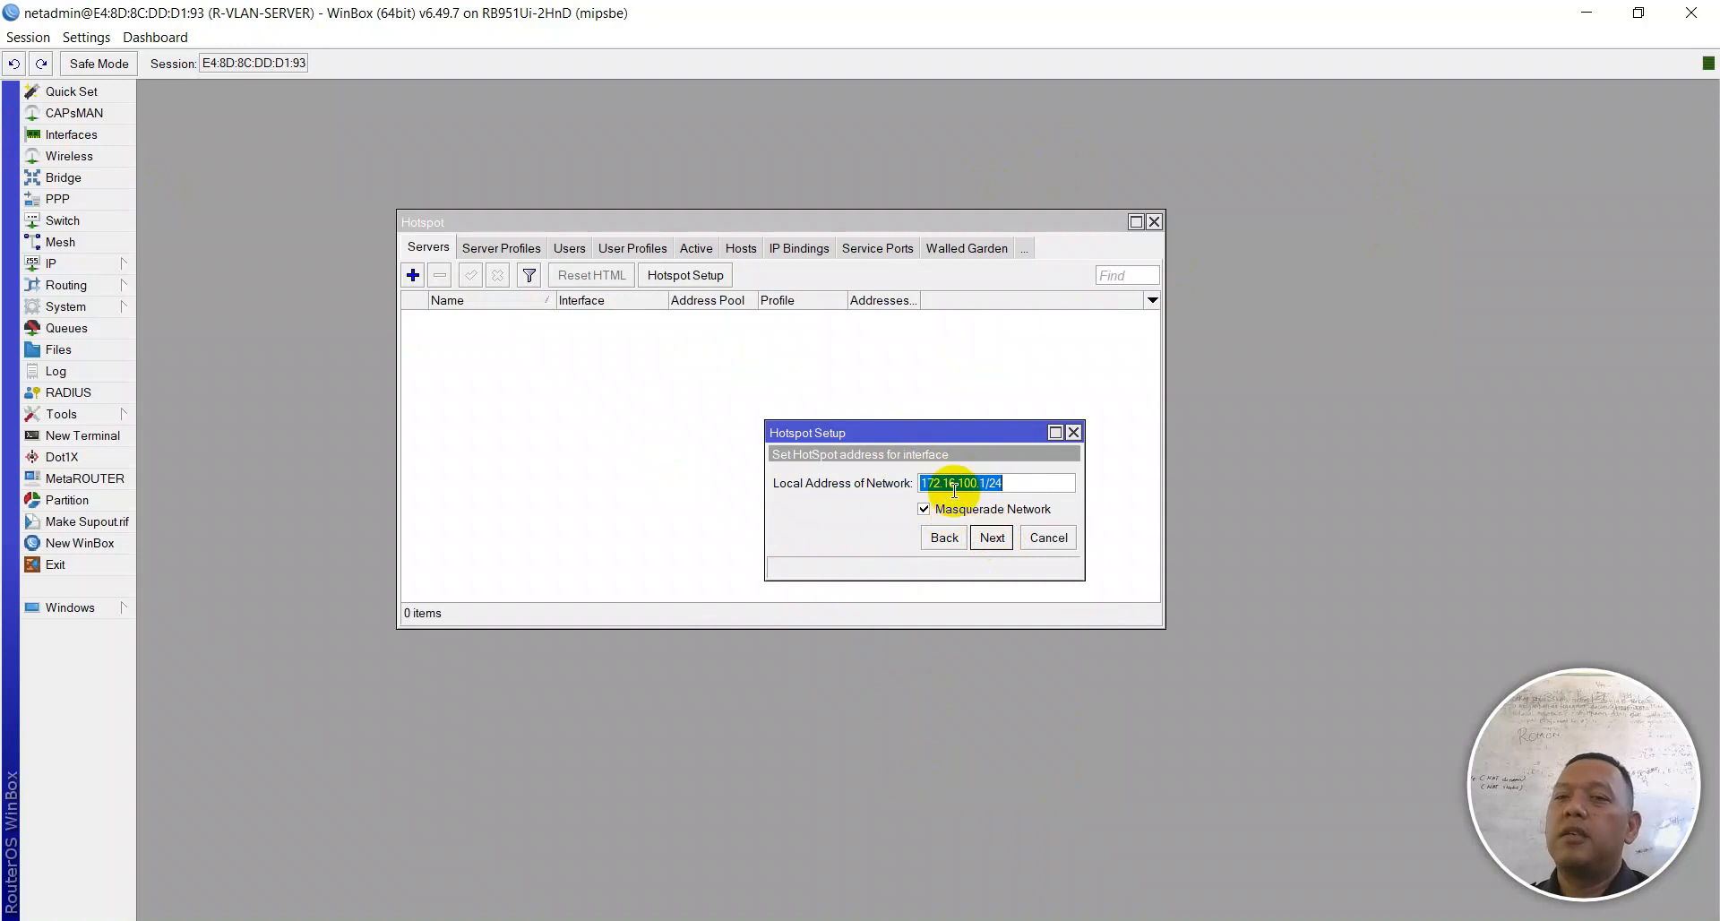
# Step: Accept local address 172.16.100.1/24 and widen the wizard to read the address pool
pyautogui.moveTo(954, 490)
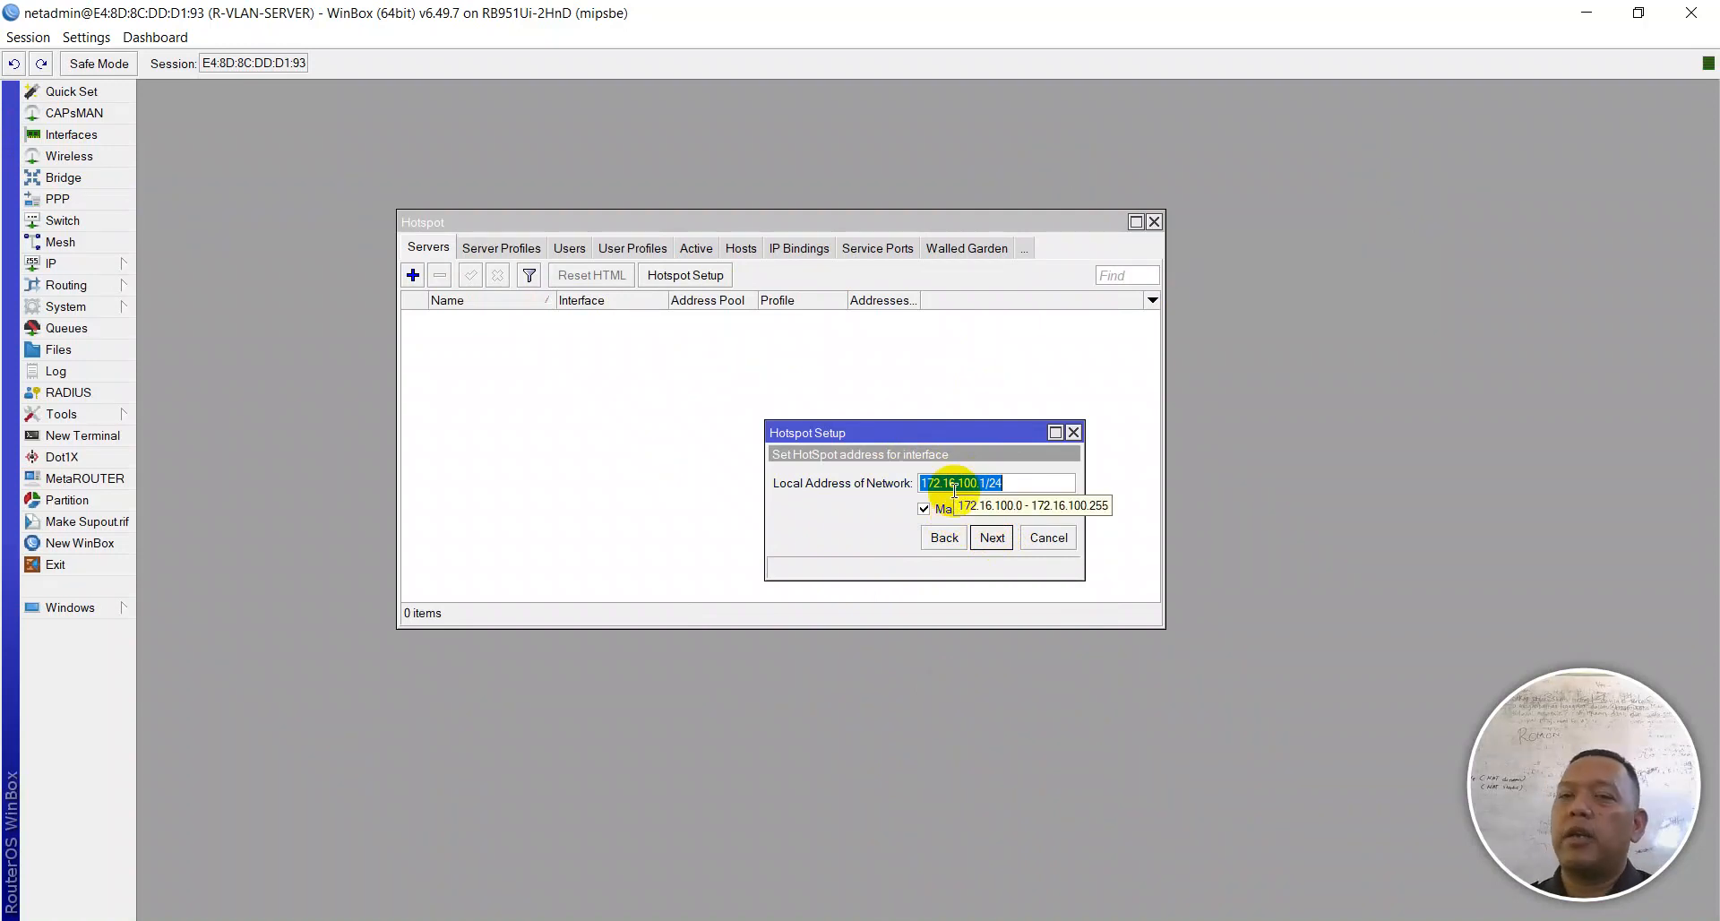
pyautogui.click(994, 536)
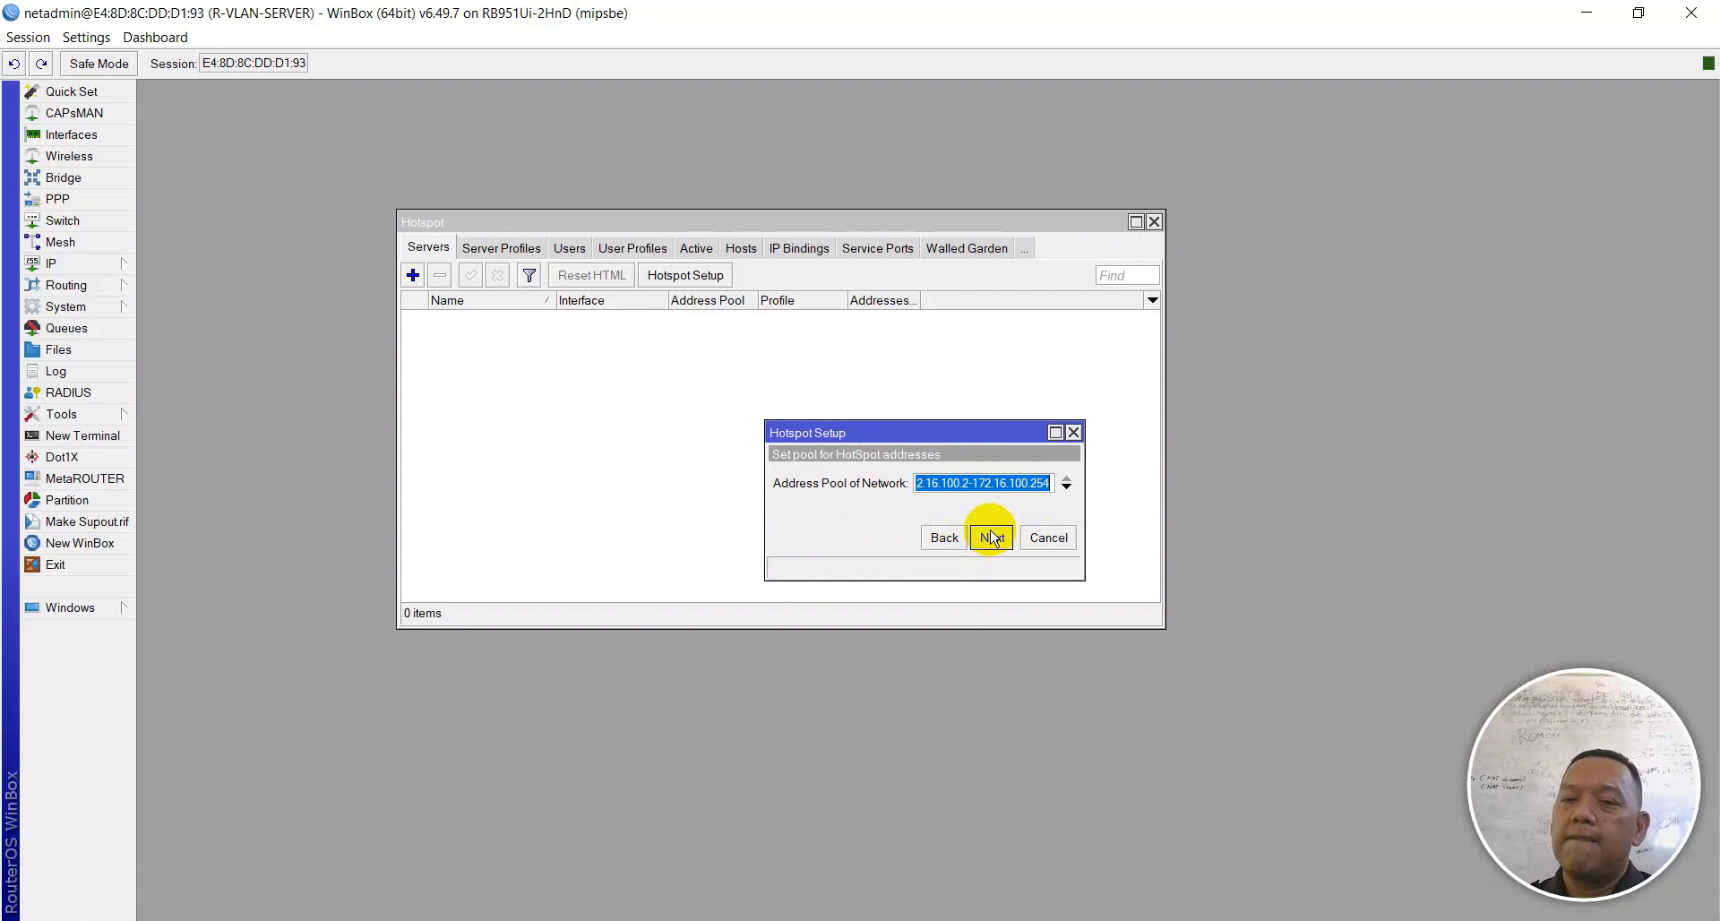
pyautogui.click(979, 483)
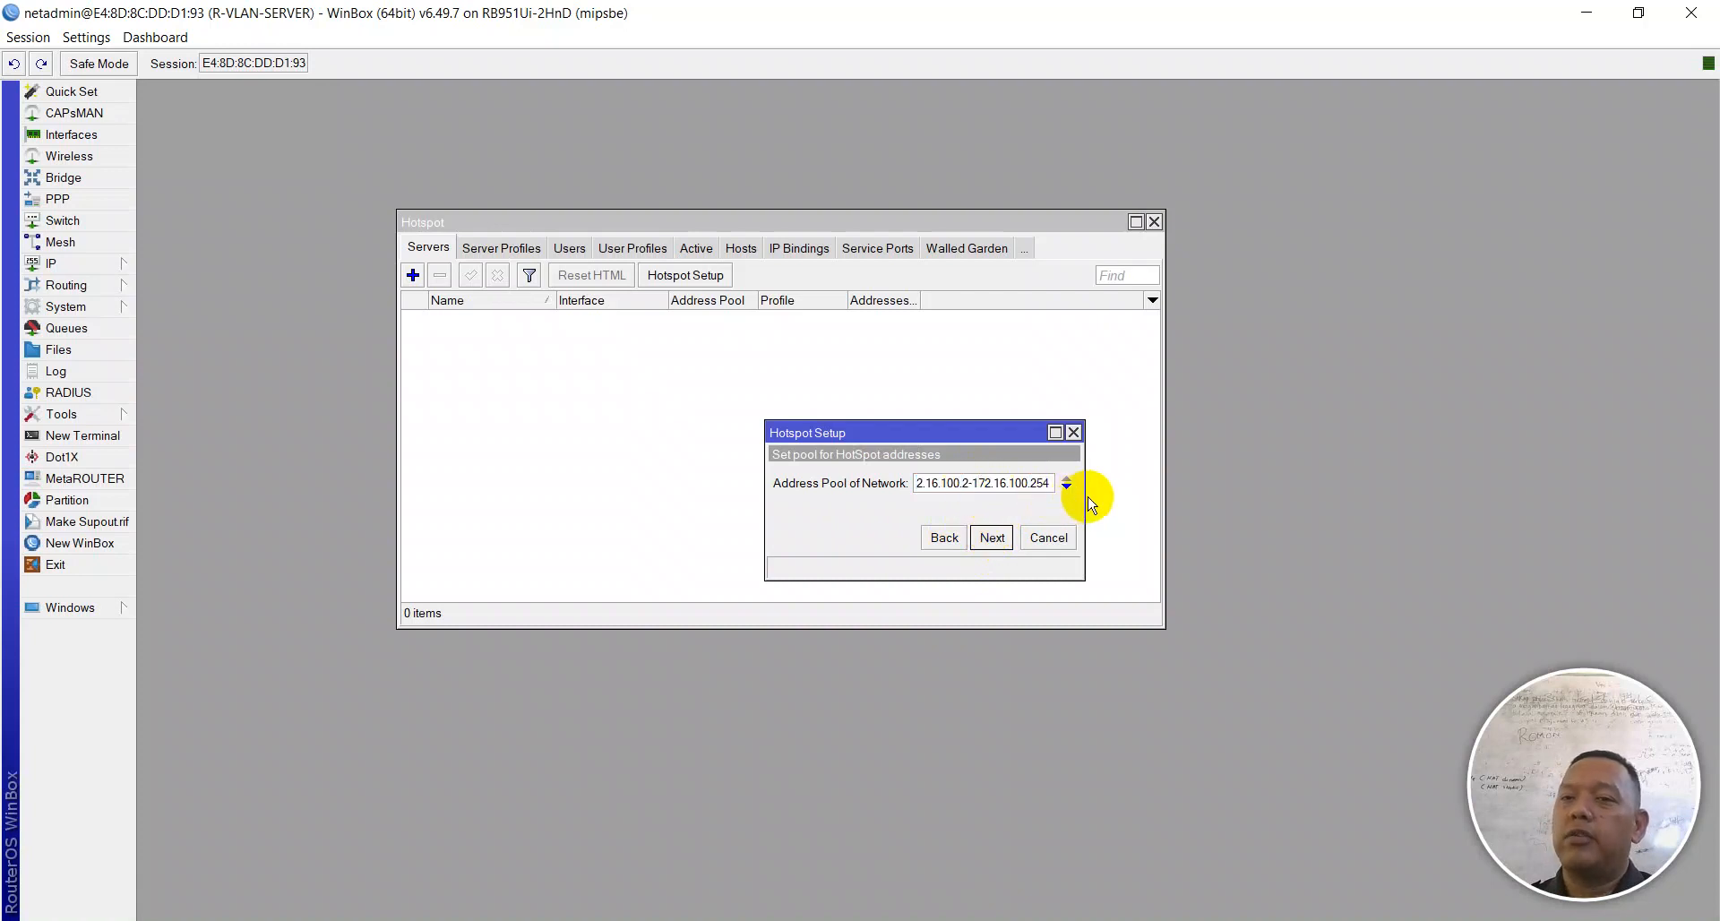
pyautogui.moveTo(1086, 493); pyautogui.dragTo(1303, 479)
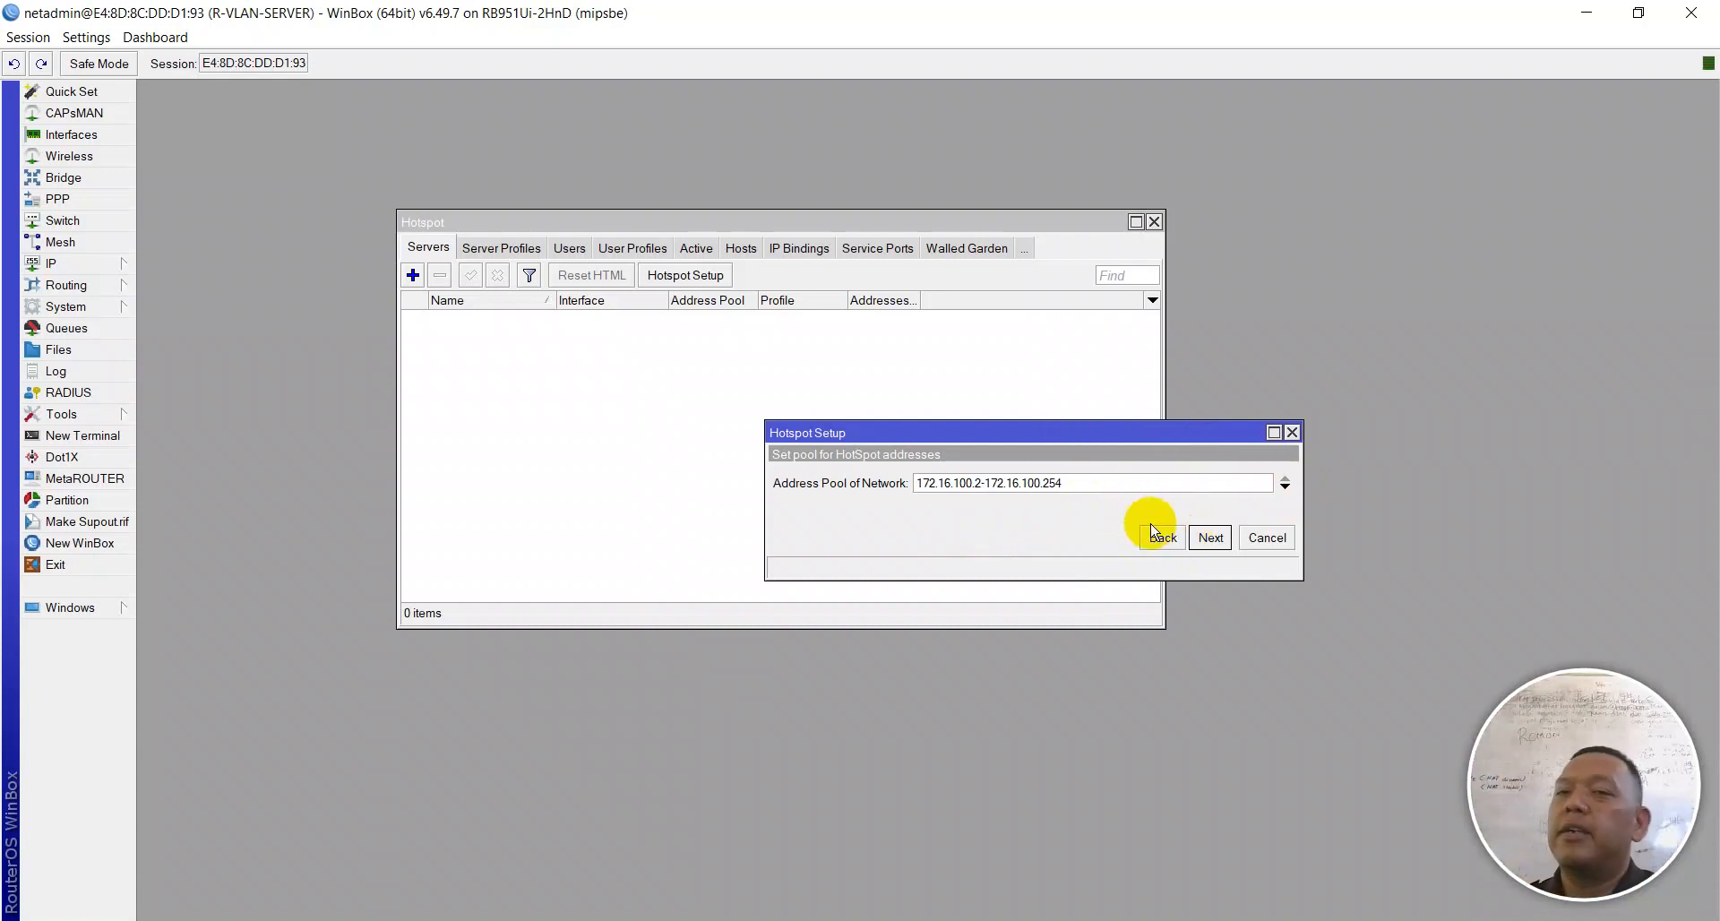
# Step: Accept pool 172.16.100.2-172.16.100.254, default certificate, SMTP 0.0.0.0 and empty DNS servers
pyautogui.click(1209, 540)
pyautogui.click(1208, 540)
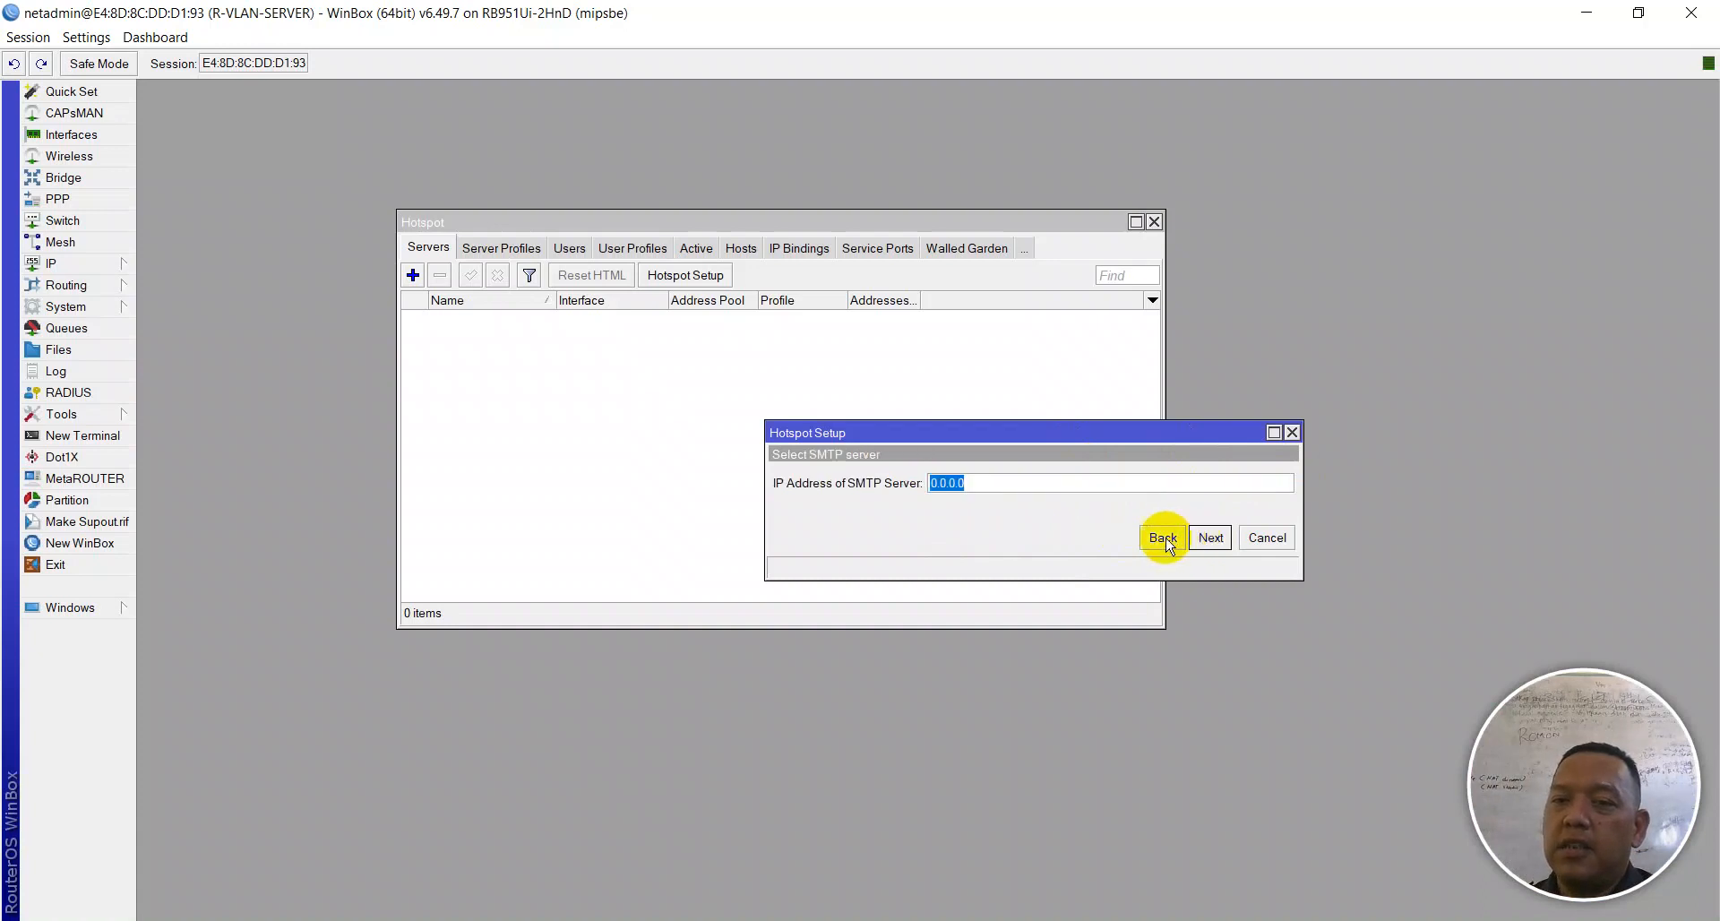
pyautogui.click(1163, 538)
pyautogui.click(1210, 537)
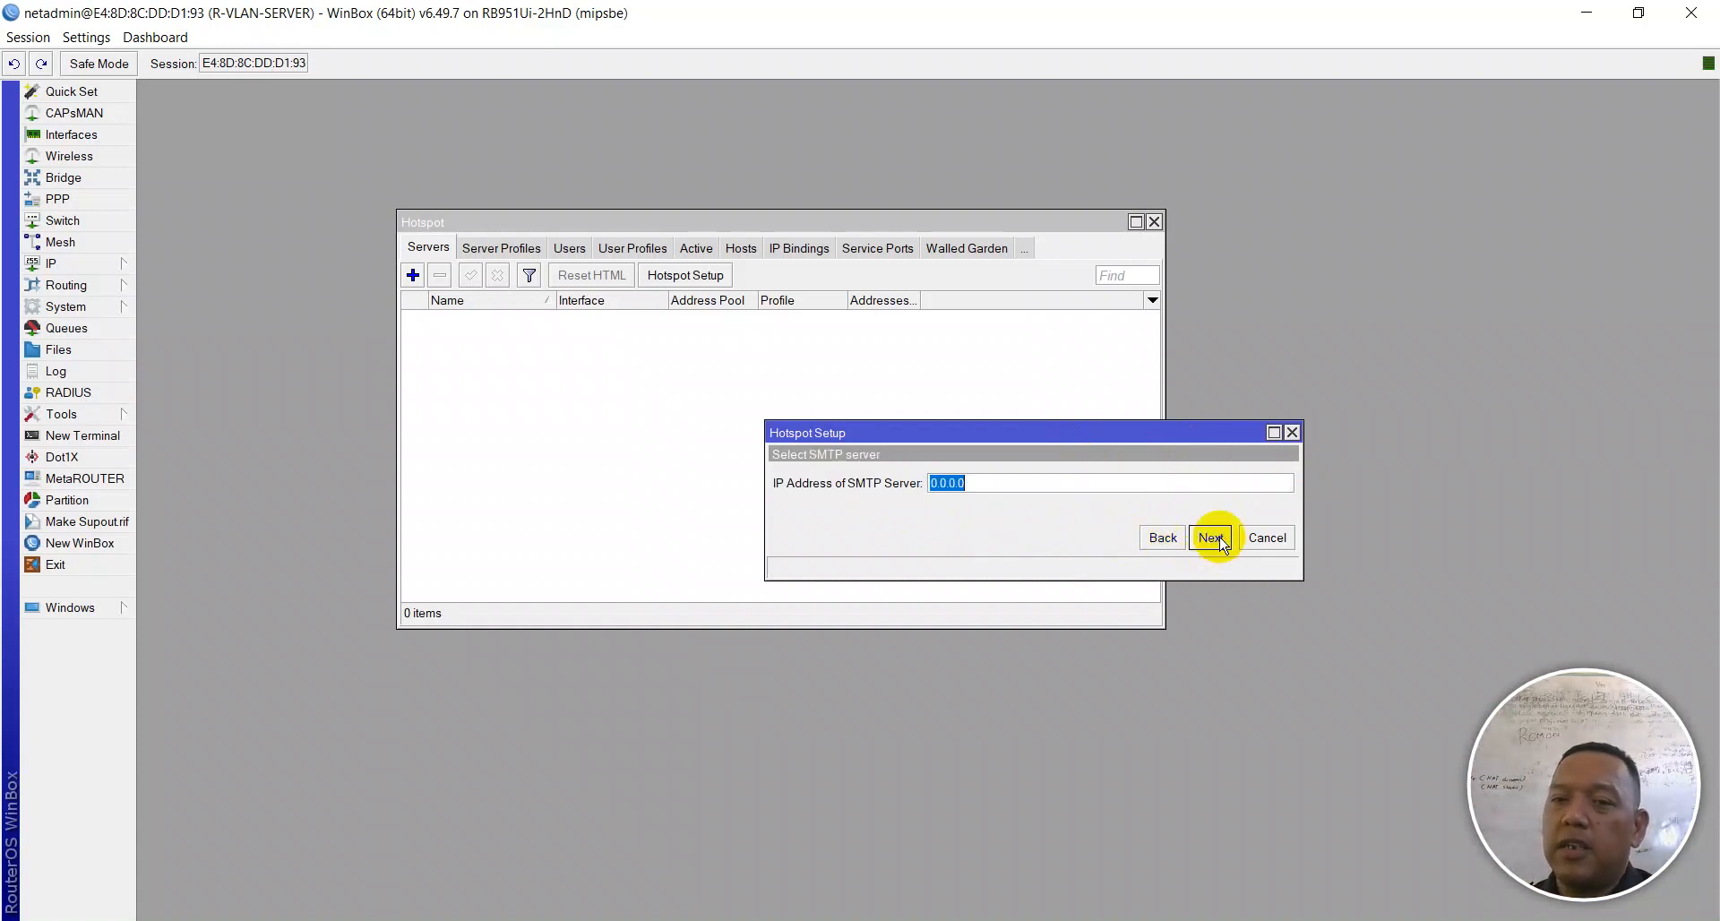
pyautogui.click(1212, 539)
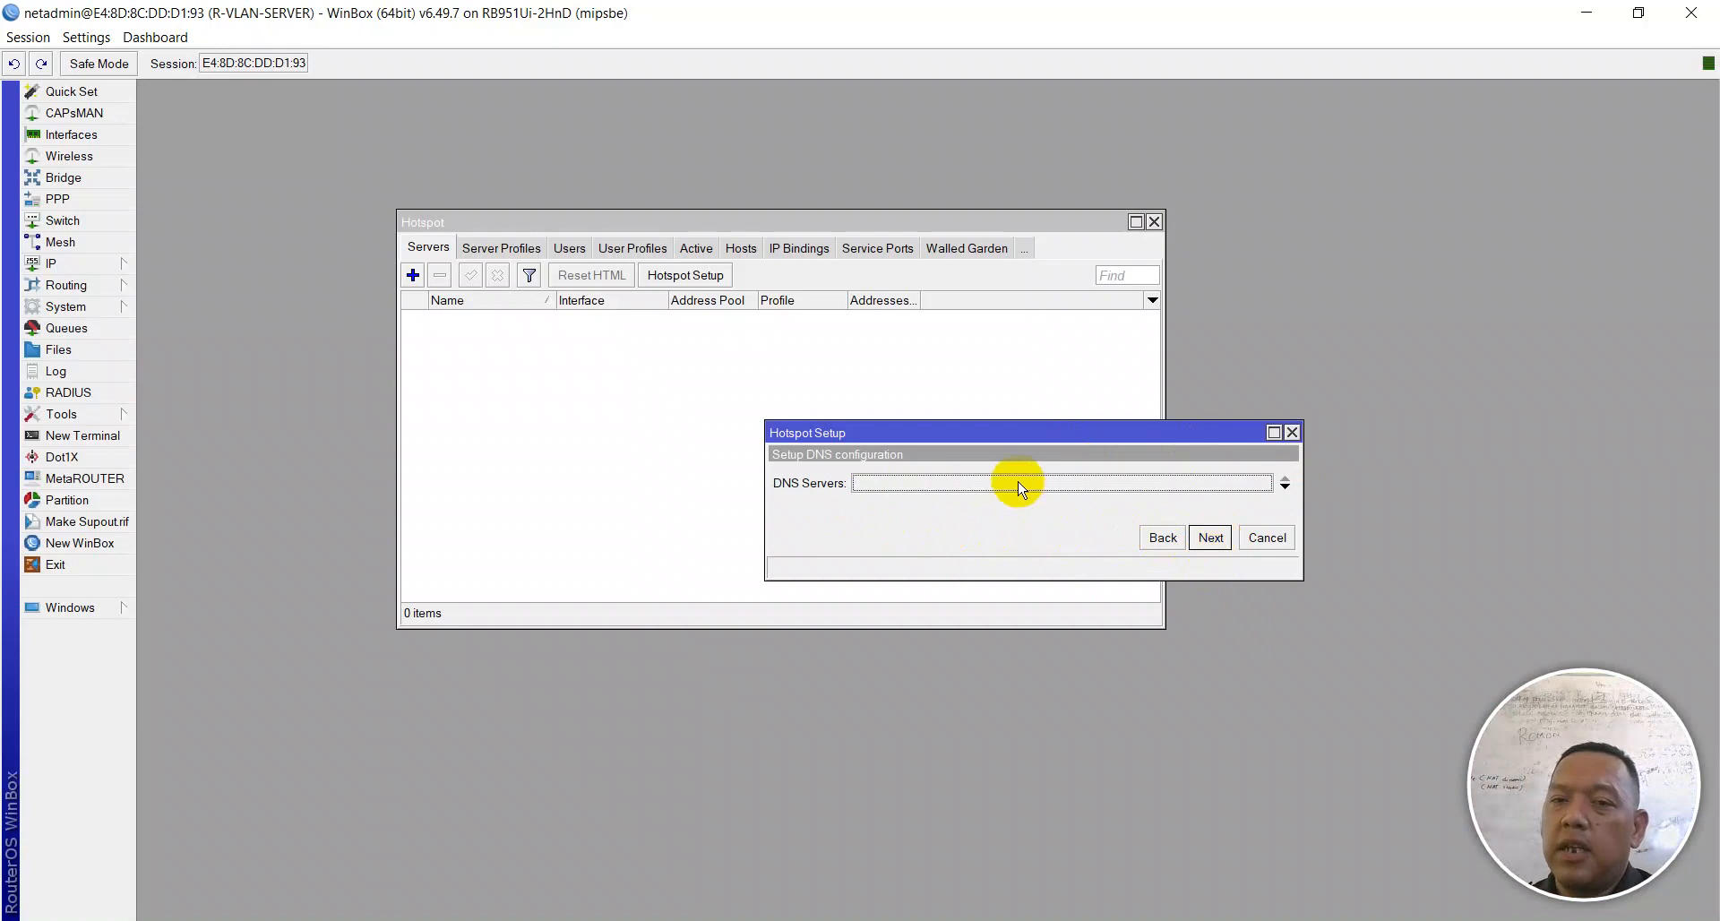
pyautogui.click(1206, 537)
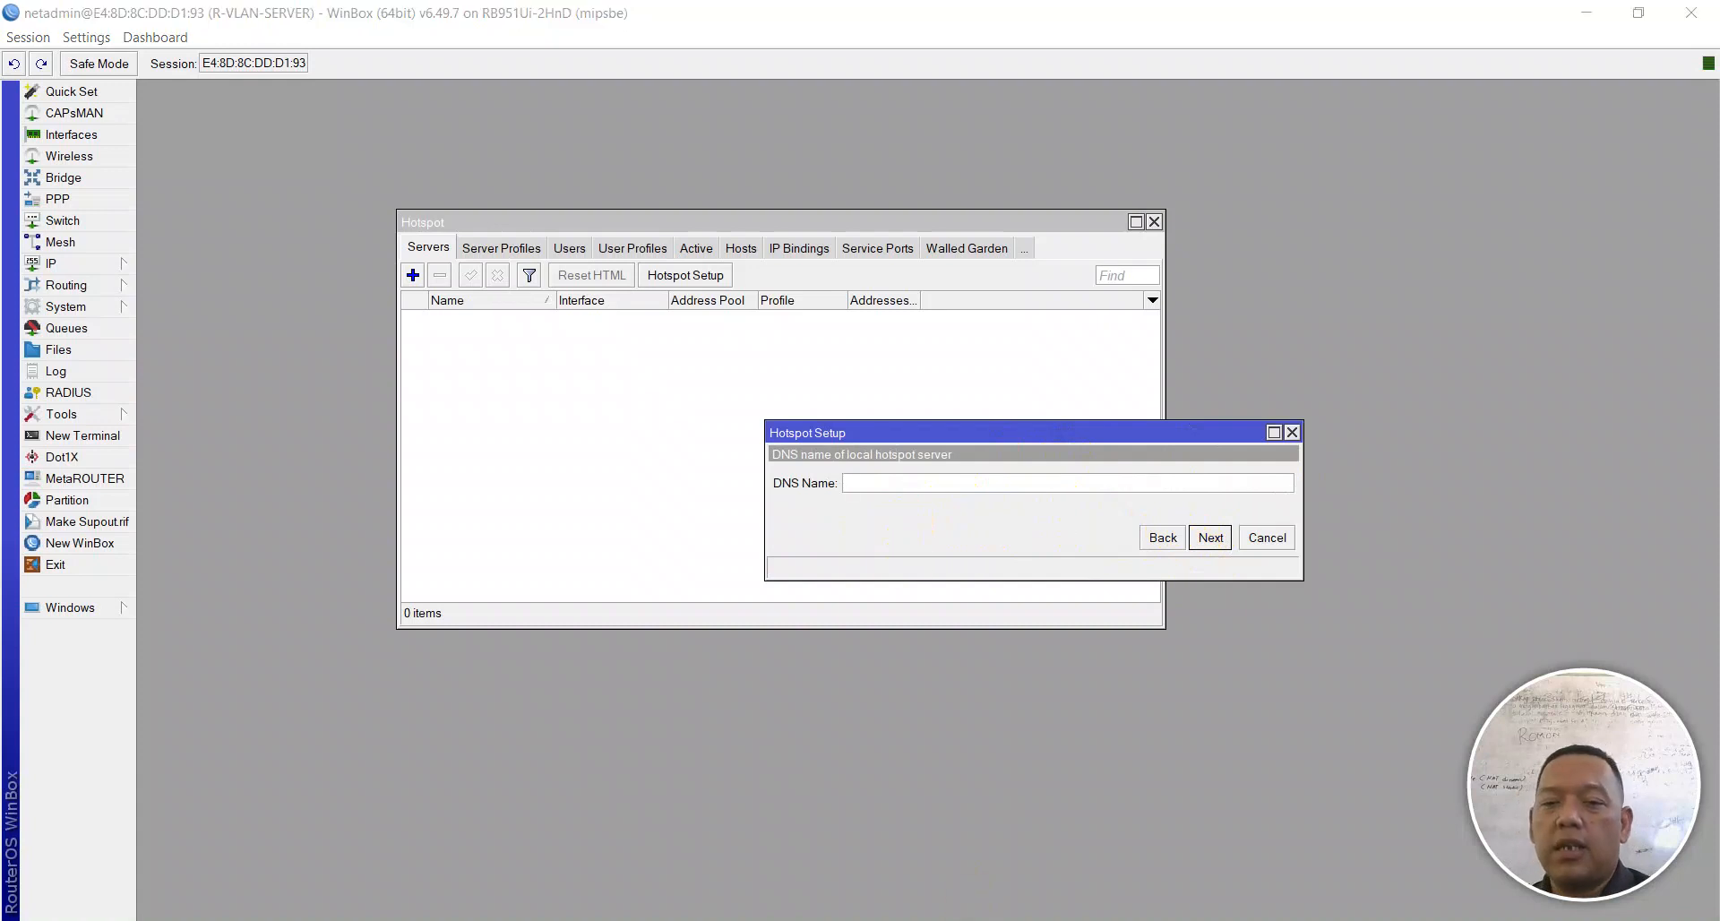
pyautogui.hotkey('alt', 'Tab')
# Step: Review task 13 on the SOAL UKK sheet, then enter 'hotspot.' plus the student's name as DNS Name
pyautogui.scroll(5, 941, 618)
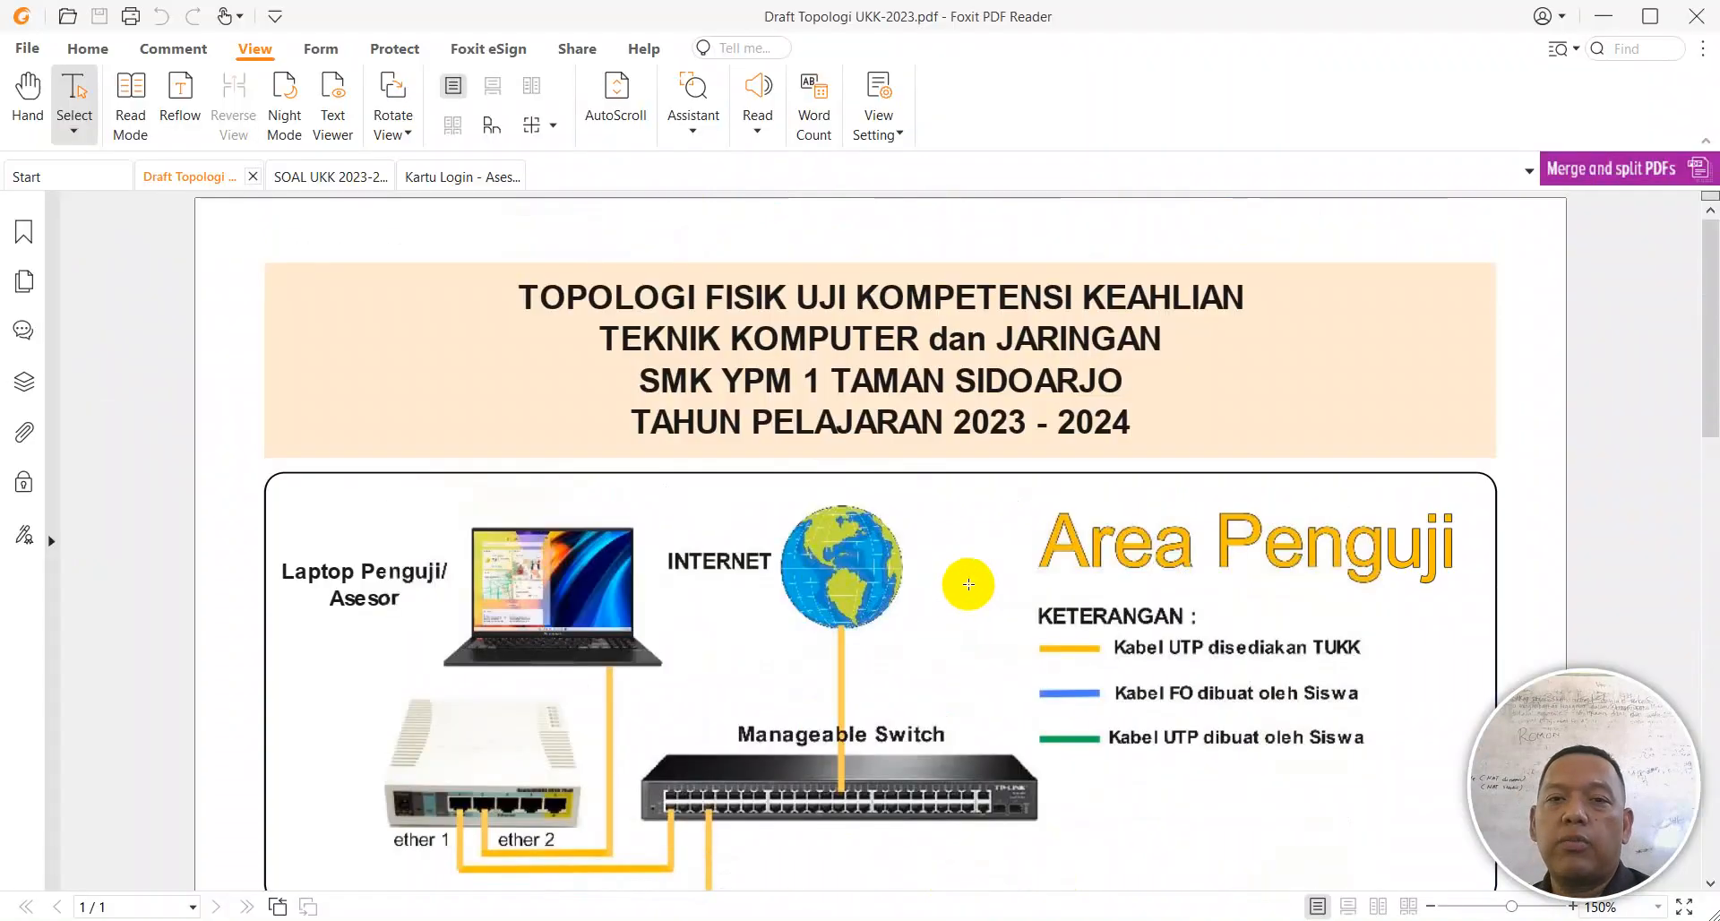
pyautogui.scroll(-4, 984, 574)
pyautogui.click(339, 178)
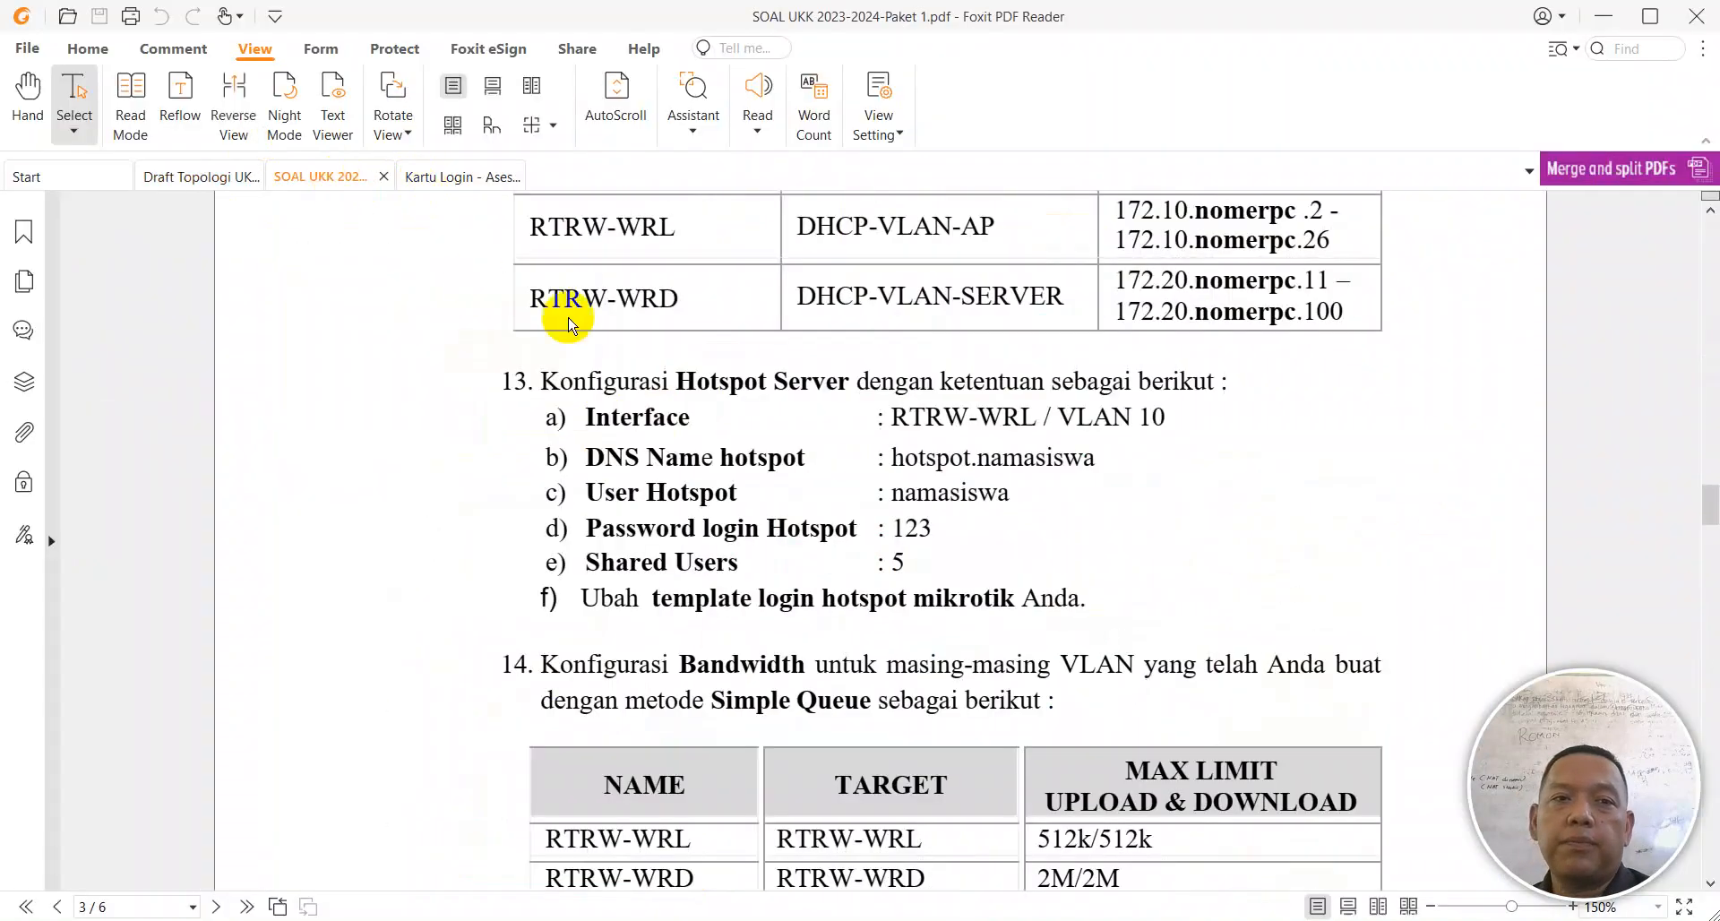
pyautogui.scroll(-7, 625, 334)
pyautogui.scroll(4, 789, 394)
pyautogui.moveTo(891, 297); pyautogui.dragTo(965, 300)
pyautogui.click(970, 299)
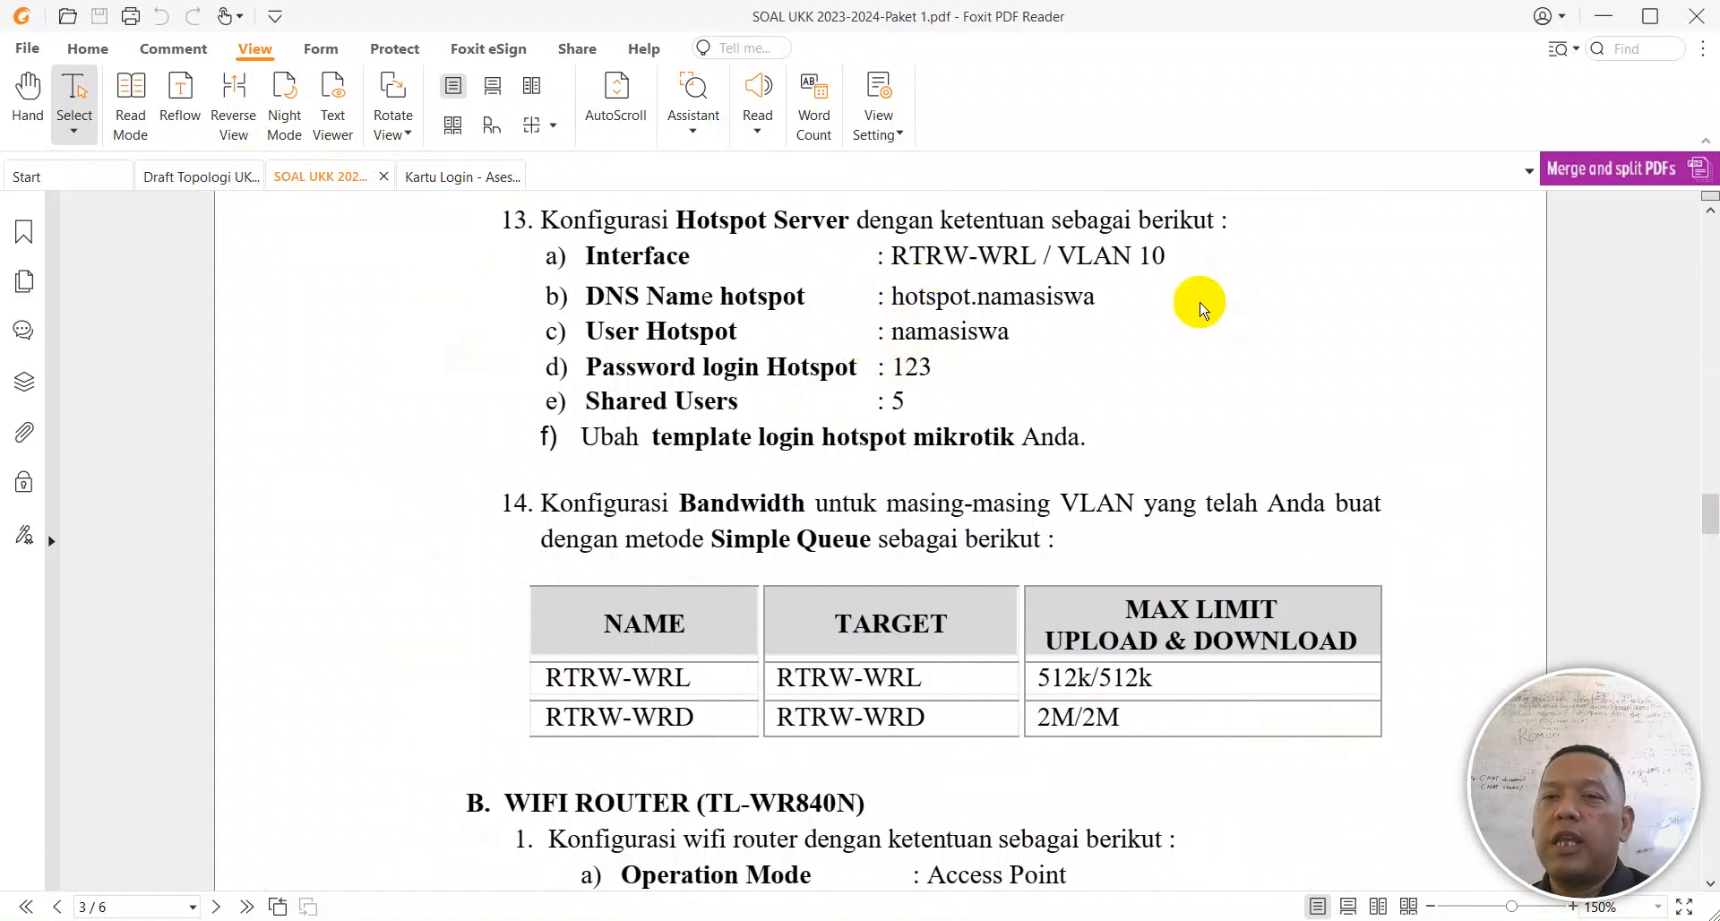
pyautogui.click(1081, 920)
pyautogui.write('hotspot.ikhyak')
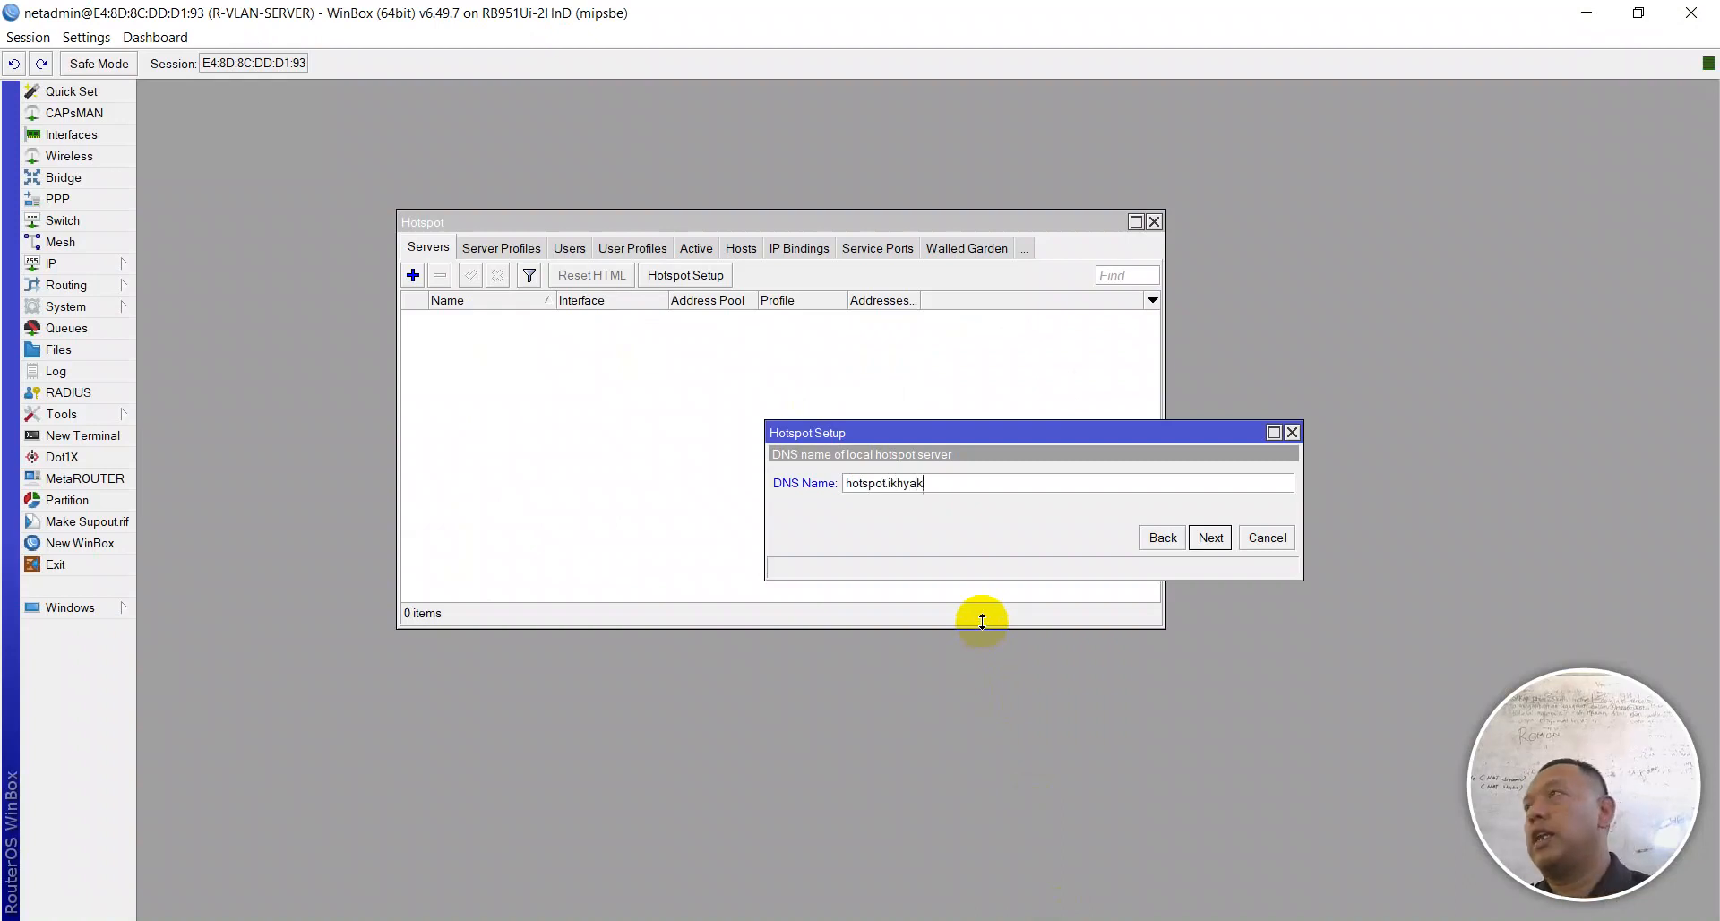
# Step: Accept the DNS name and check the task sheet for the hotspot user details
pyautogui.click(1211, 538)
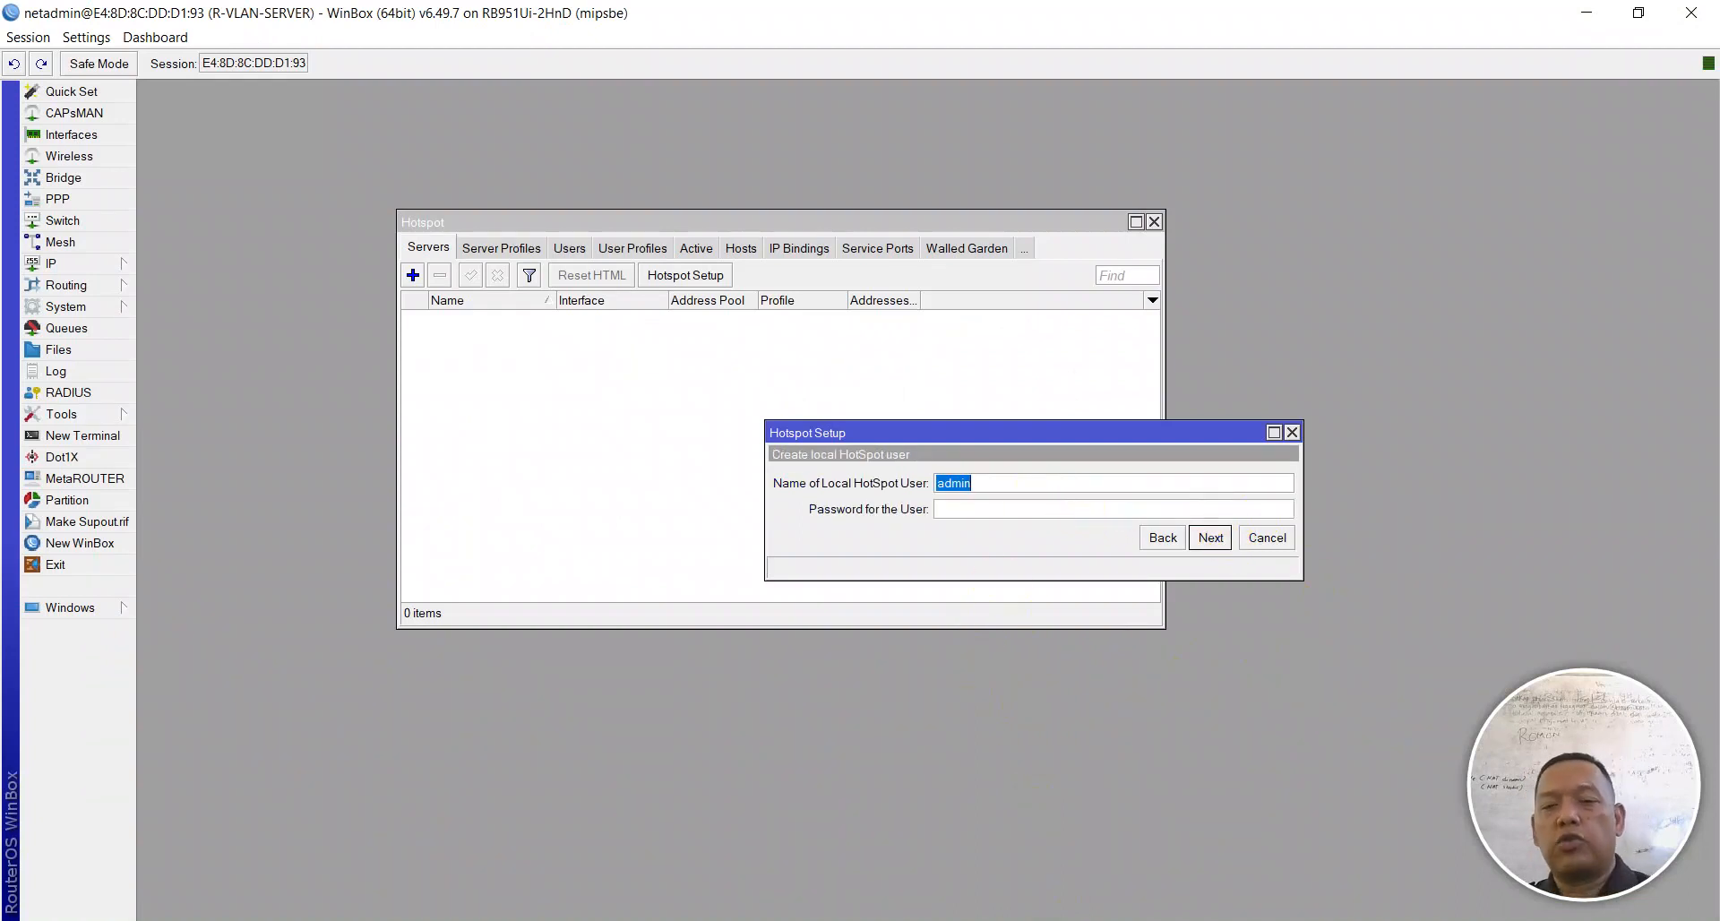
pyautogui.hotkey('alt', 'Tab')
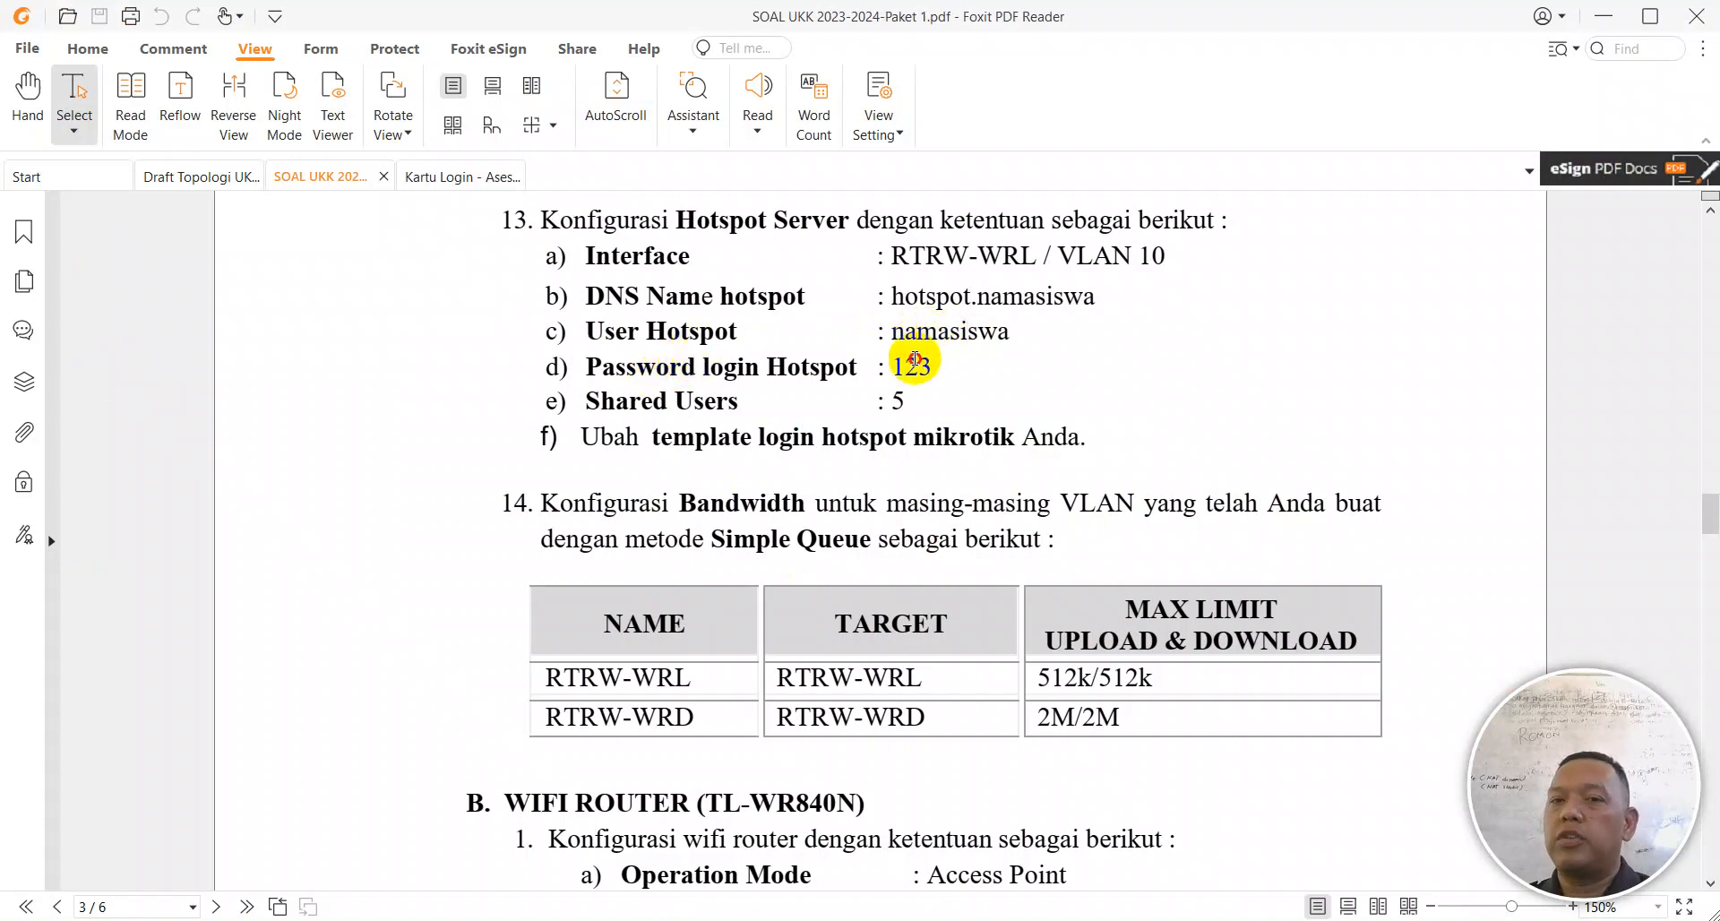
pyautogui.hotkey('alt', 'Tab')
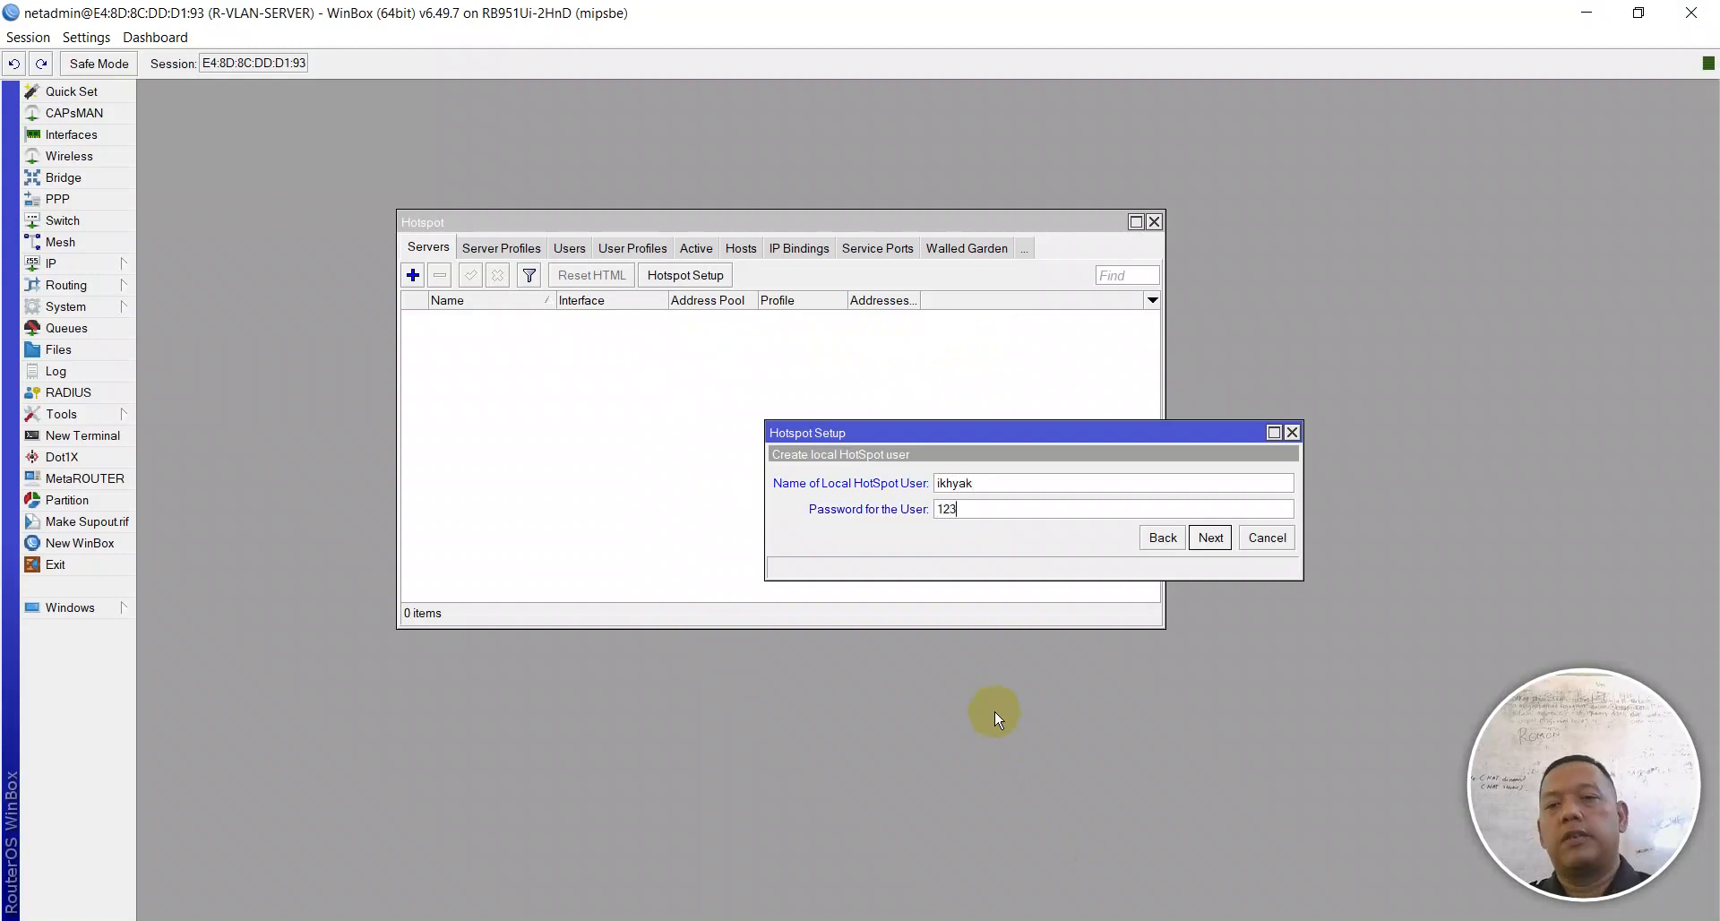
# Step: Enter the hotspot user's credentials, finish the wizard, and show the User Profiles list
pyautogui.click(1211, 542)
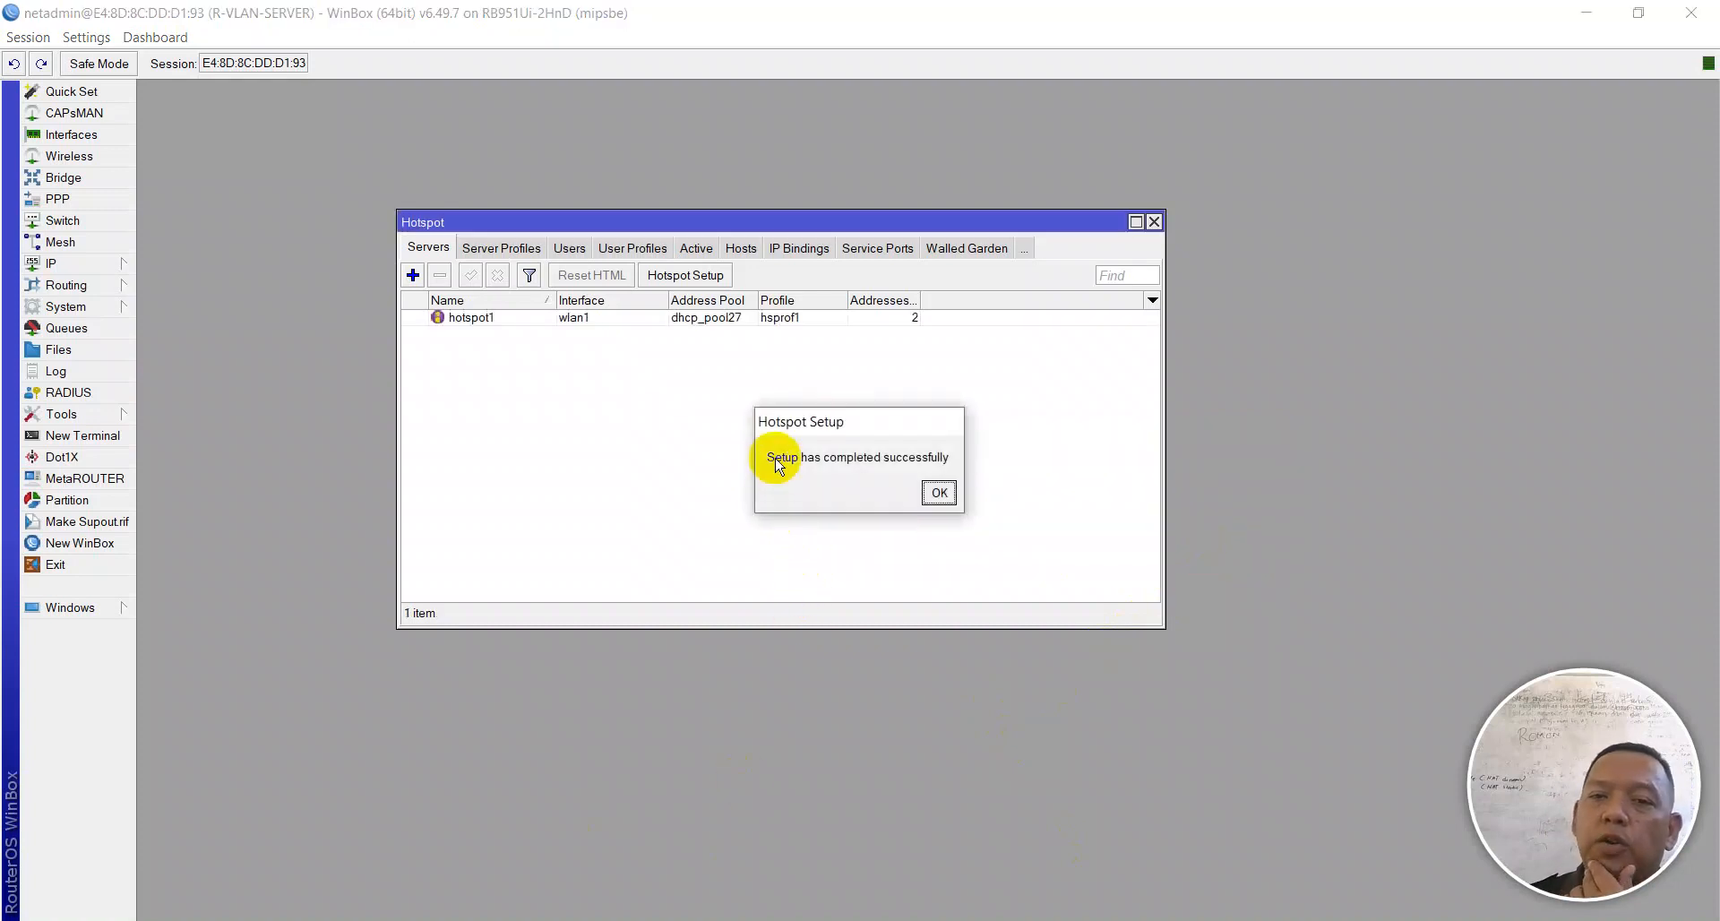
pyautogui.click(937, 492)
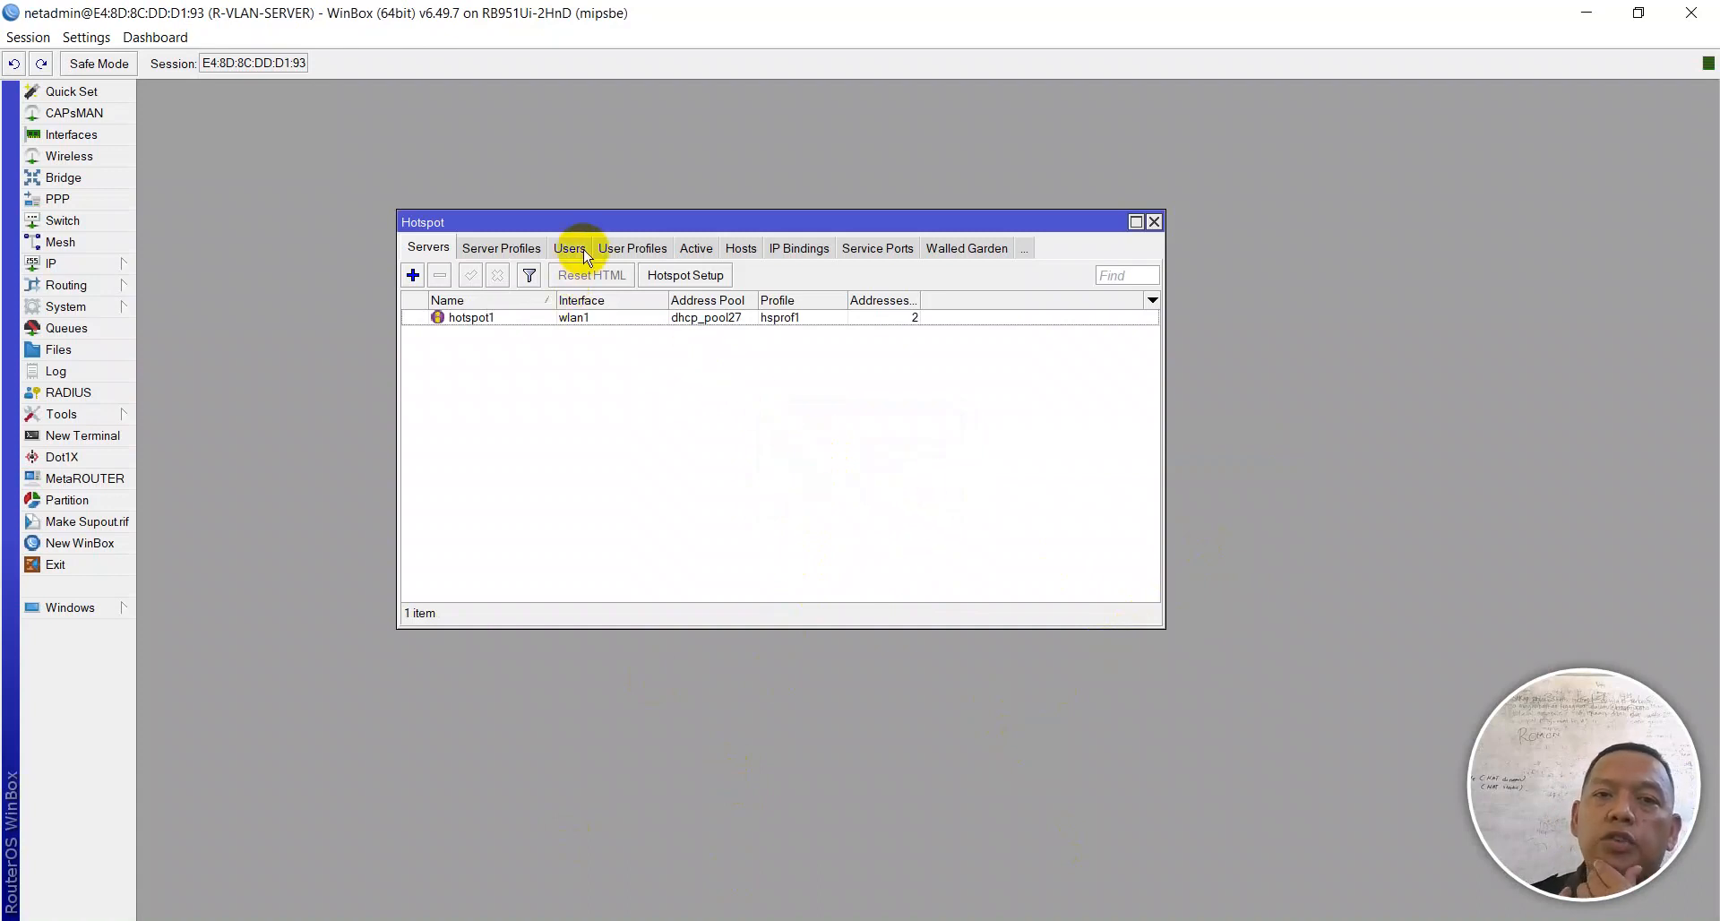
pyautogui.click(620, 249)
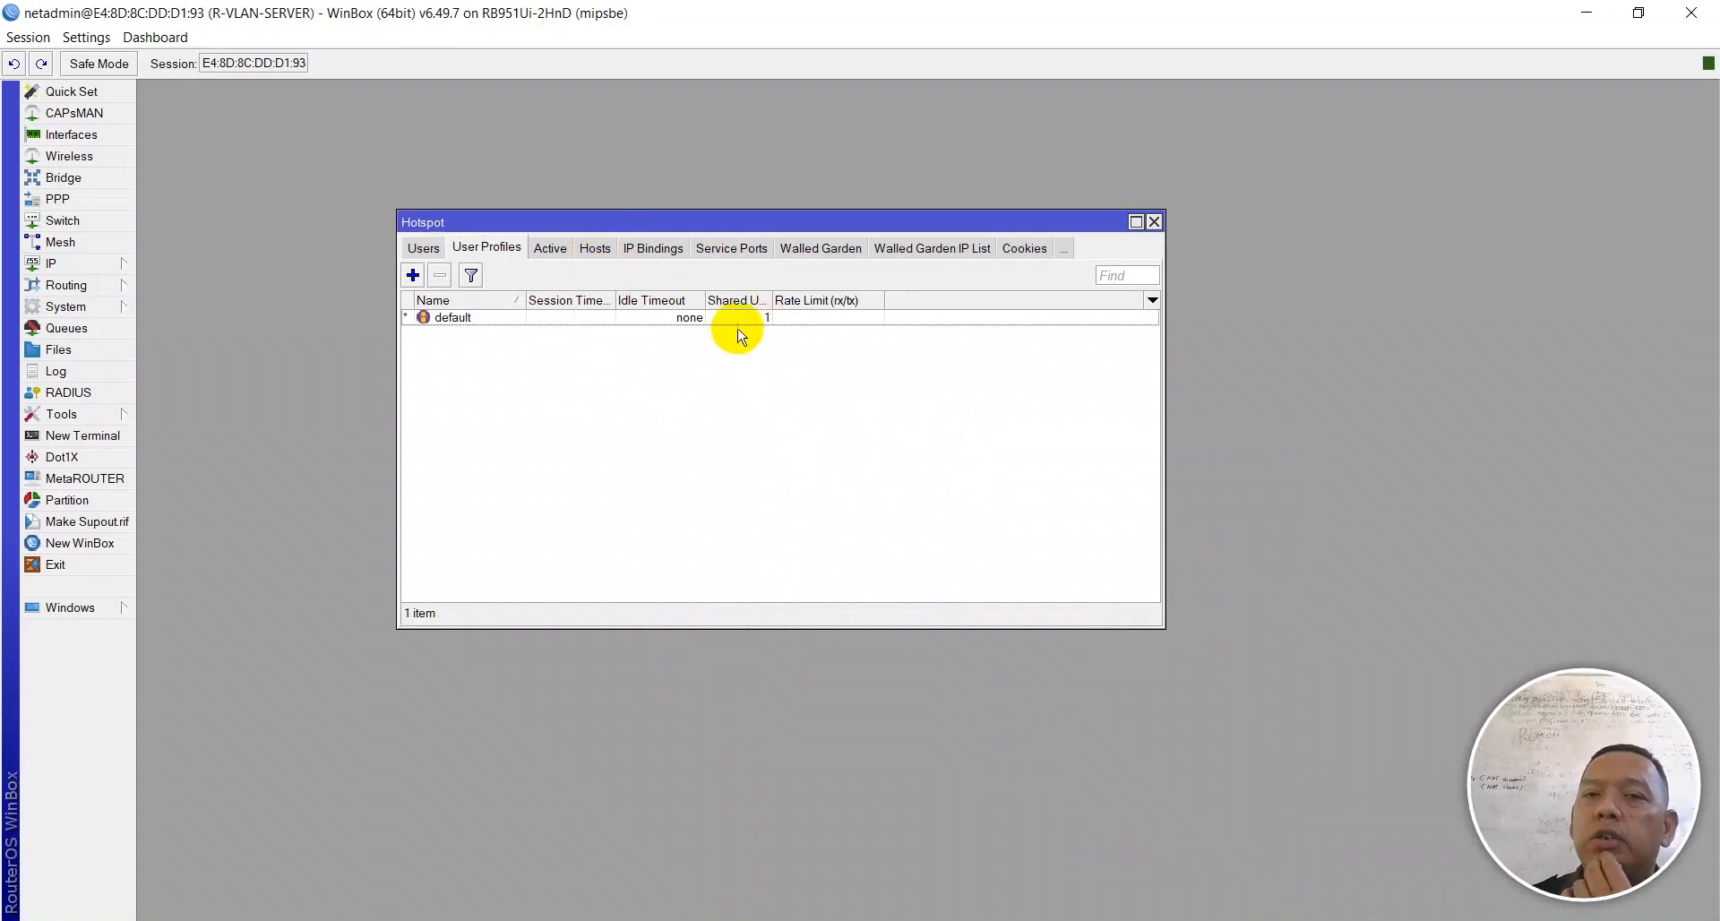
pyautogui.click(1039, 920)
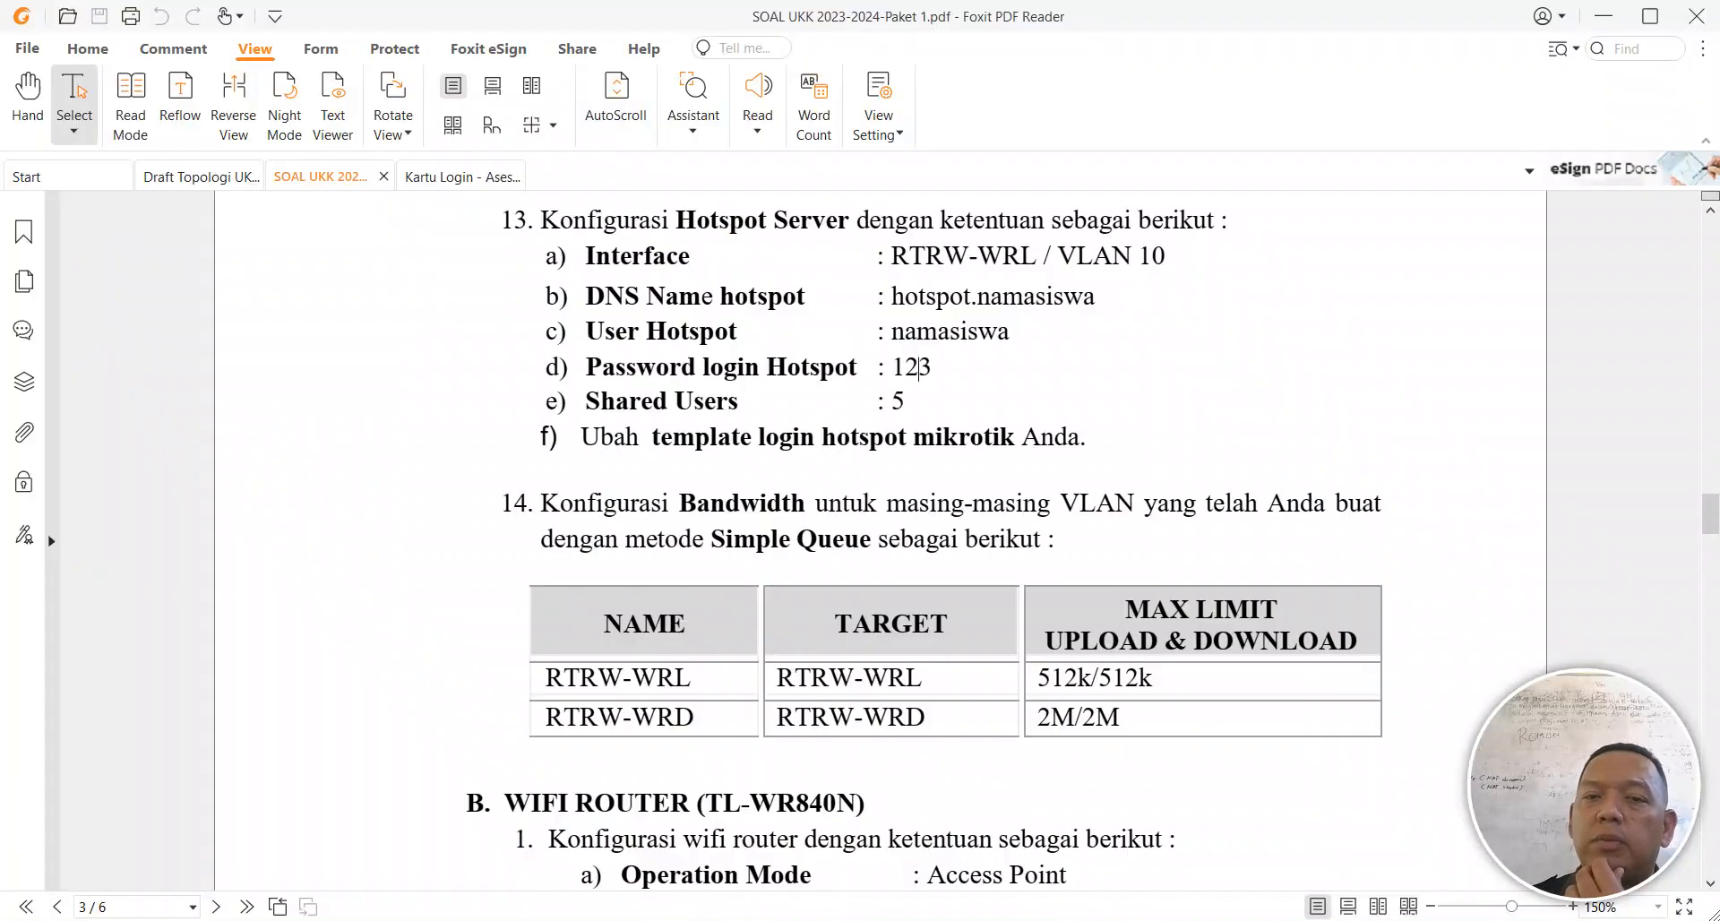
pyautogui.moveTo(599, 399); pyautogui.dragTo(729, 399)
pyautogui.click(916, 409)
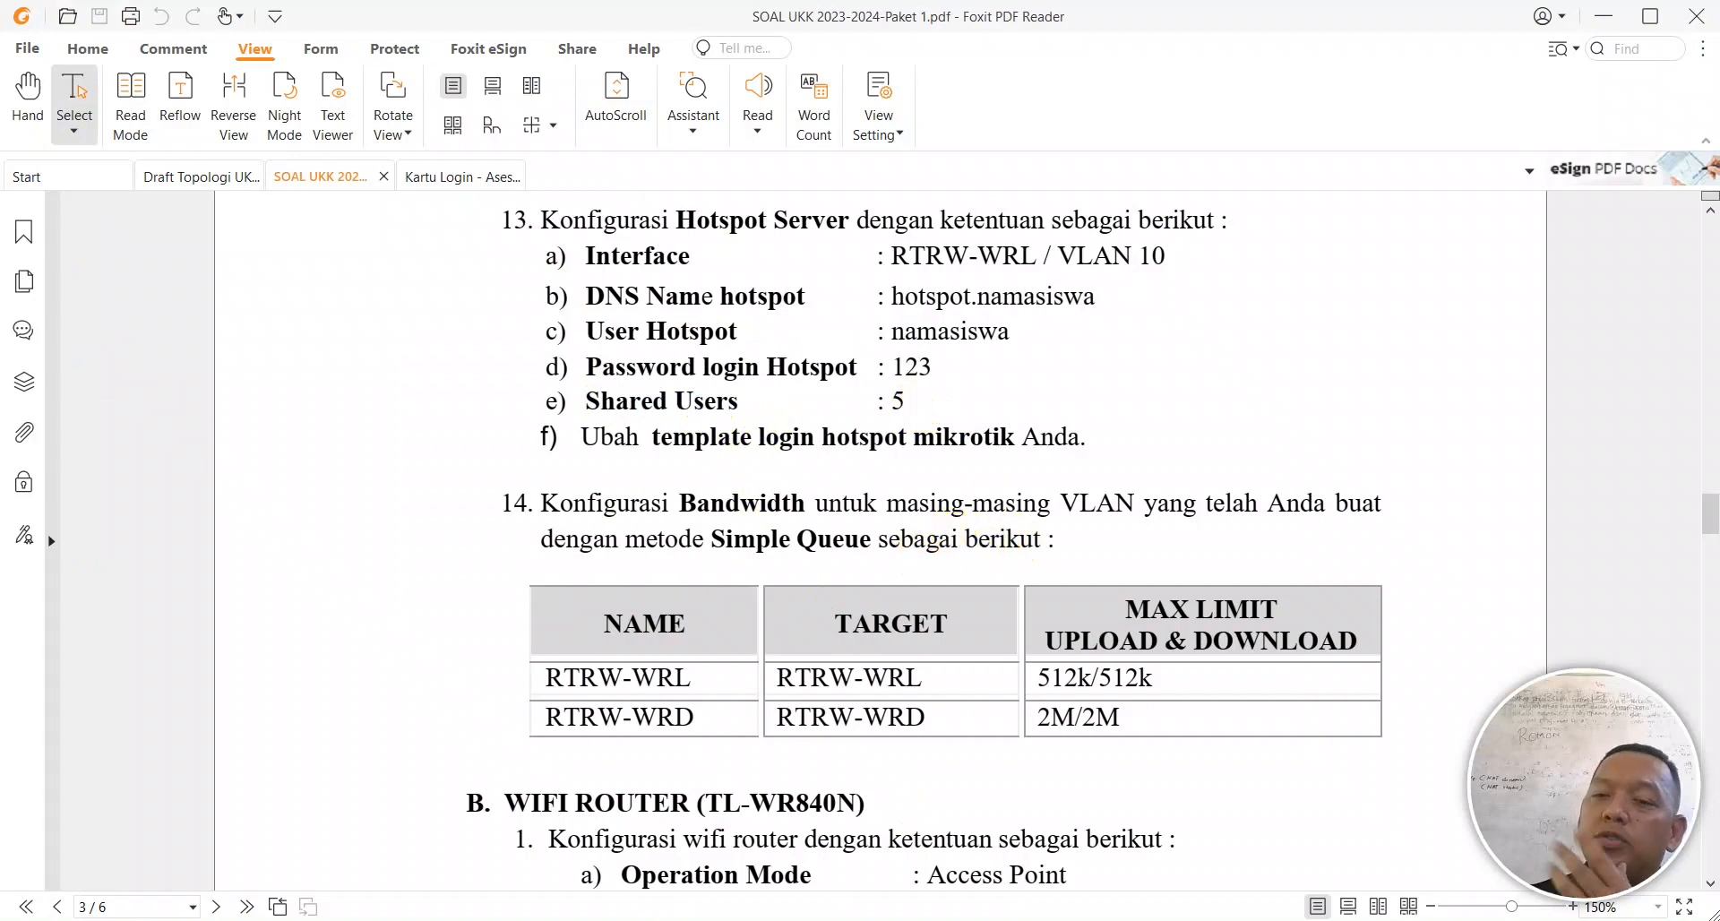
pyautogui.hotkey('alt', 'Tab')
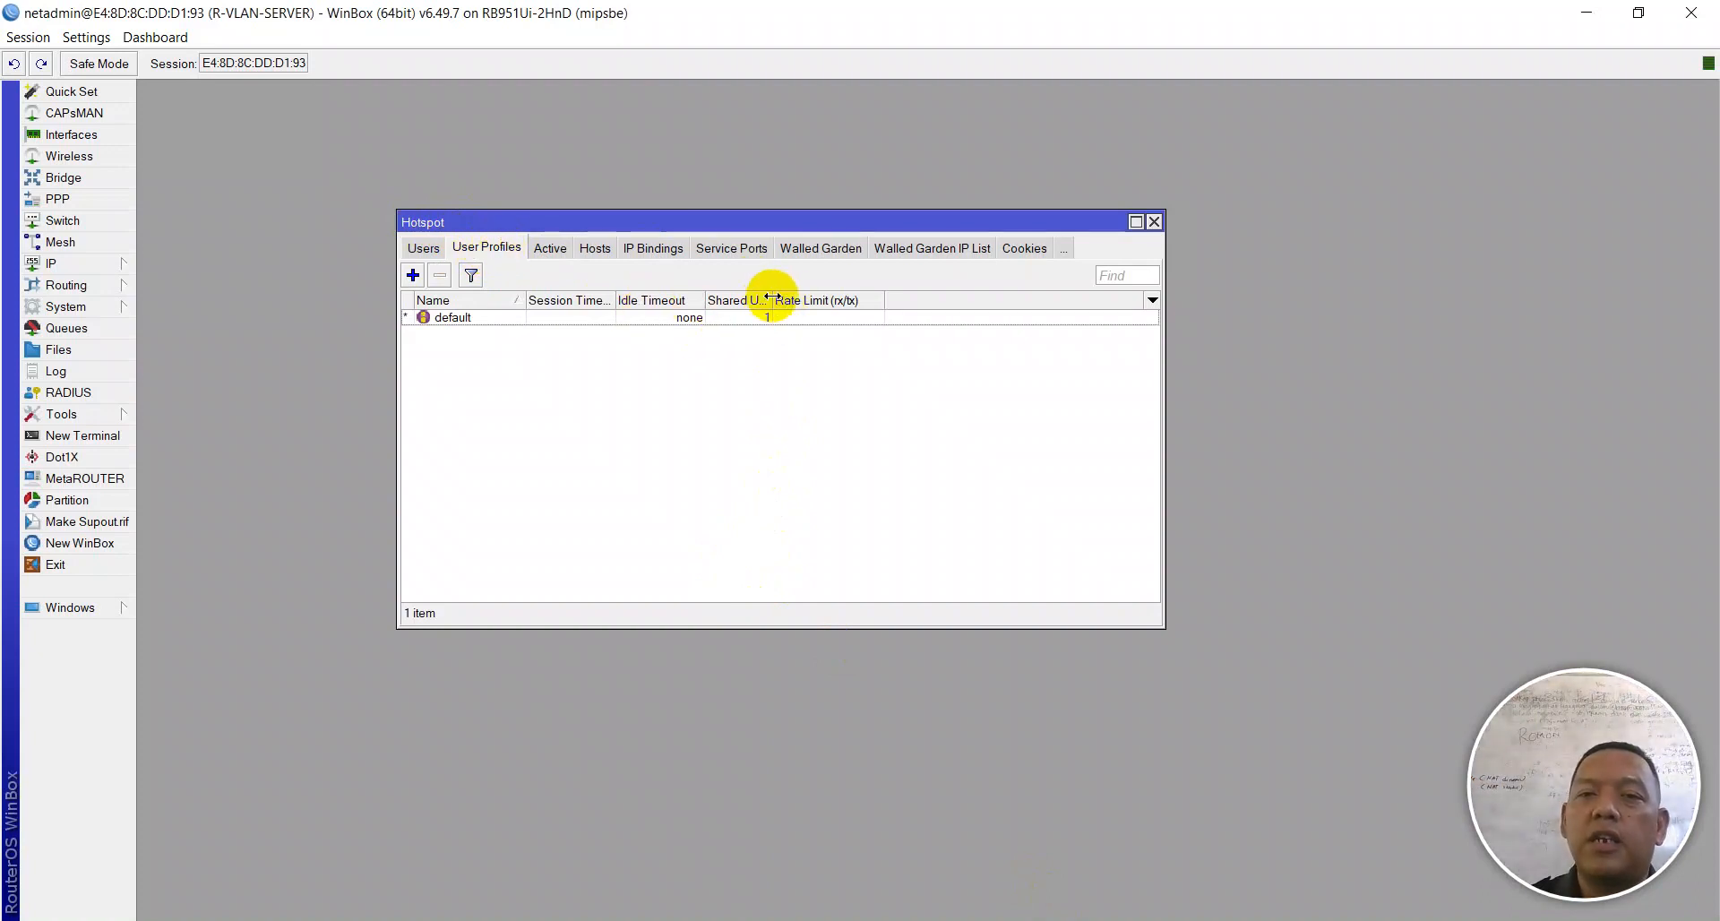
# Step: Change the default hotspot user profile's Shared Users from 1 to 5
pyautogui.moveTo(771, 298); pyautogui.dragTo(875, 296)
pyautogui.doubleClick(825, 315)
pyautogui.doubleClick(856, 449)
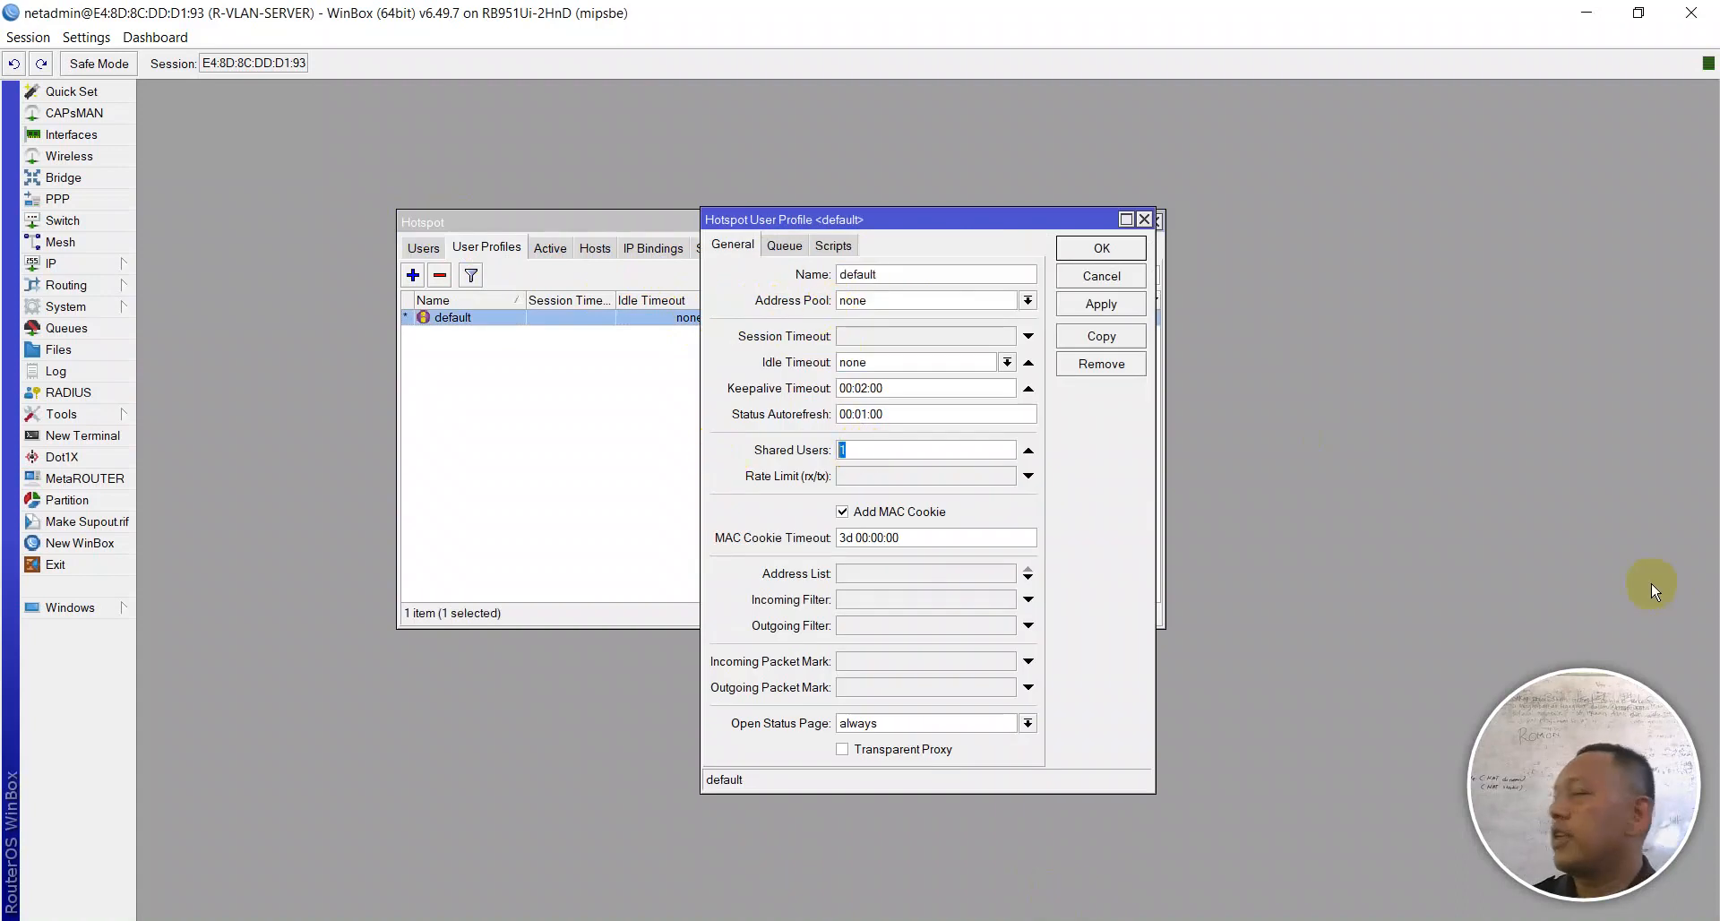
pyautogui.write('5')
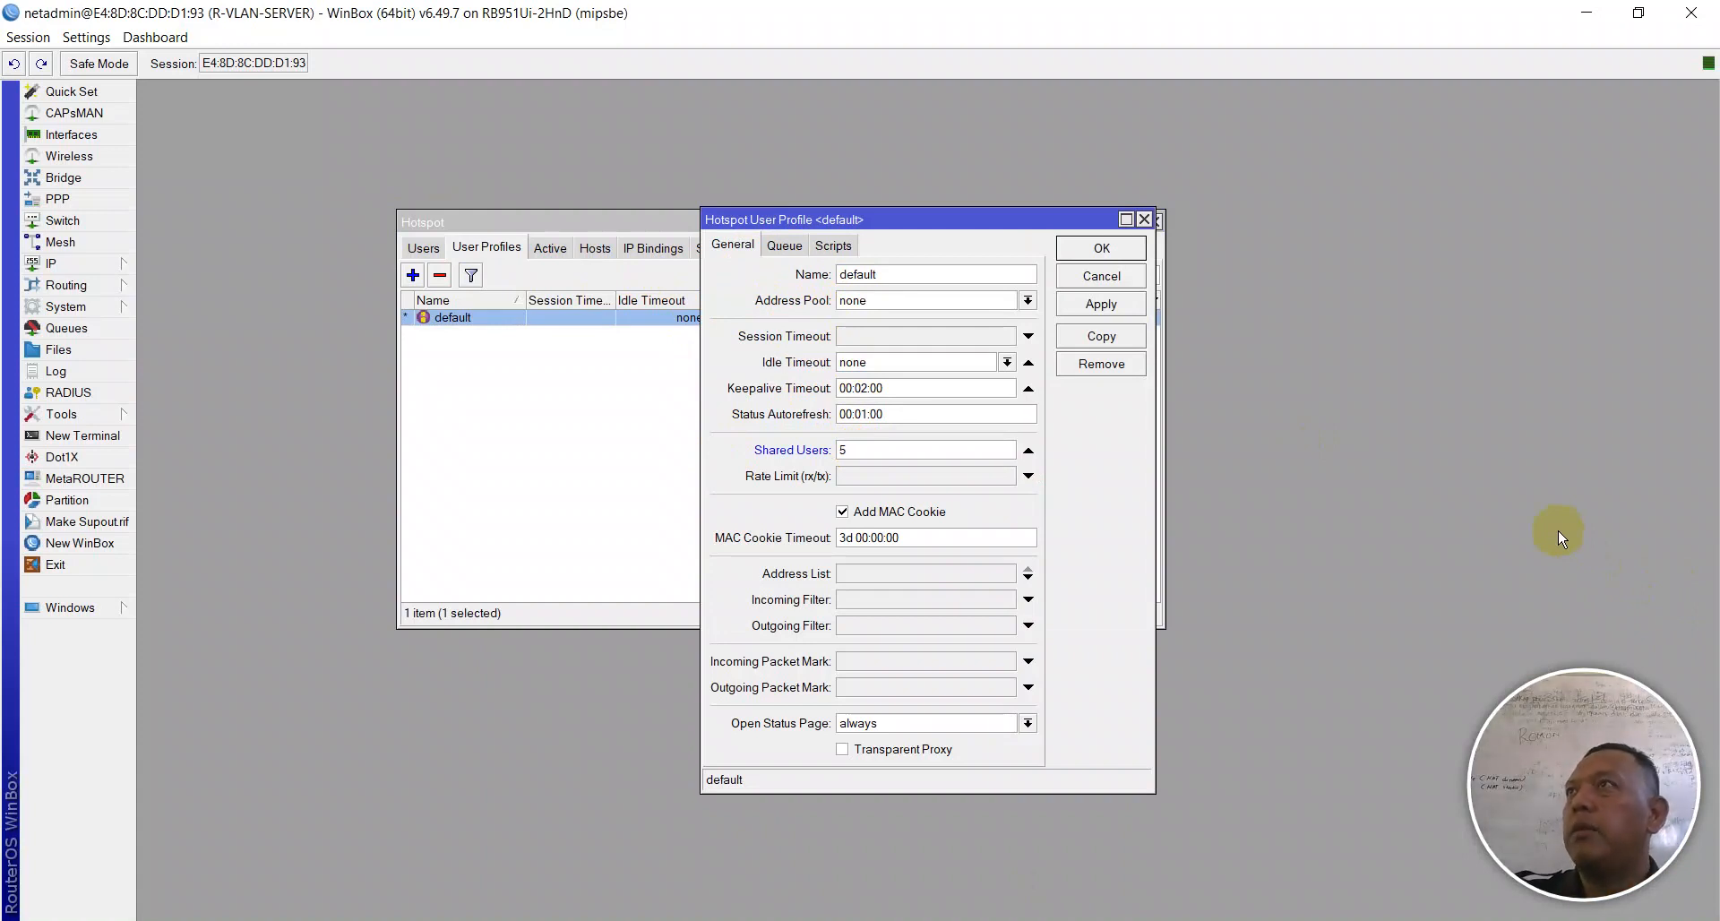
# Step: Apply and save the default profile with 5 shared users
pyautogui.click(1102, 304)
pyautogui.click(1101, 245)
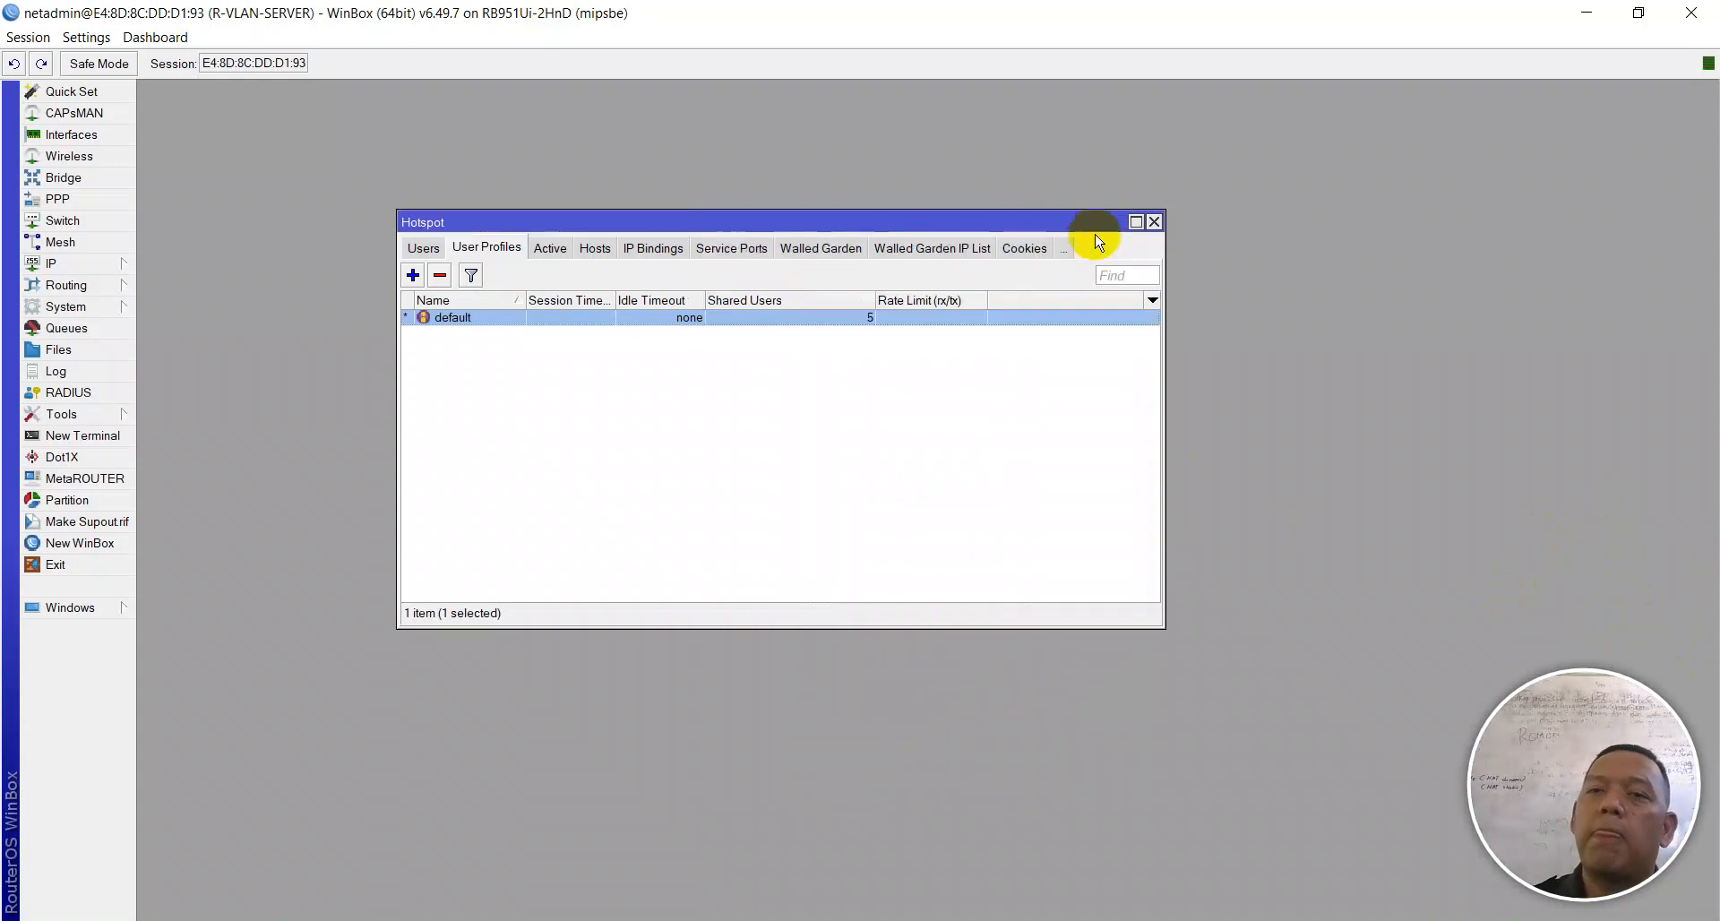
pyautogui.hotkey('alt', 'Tab')
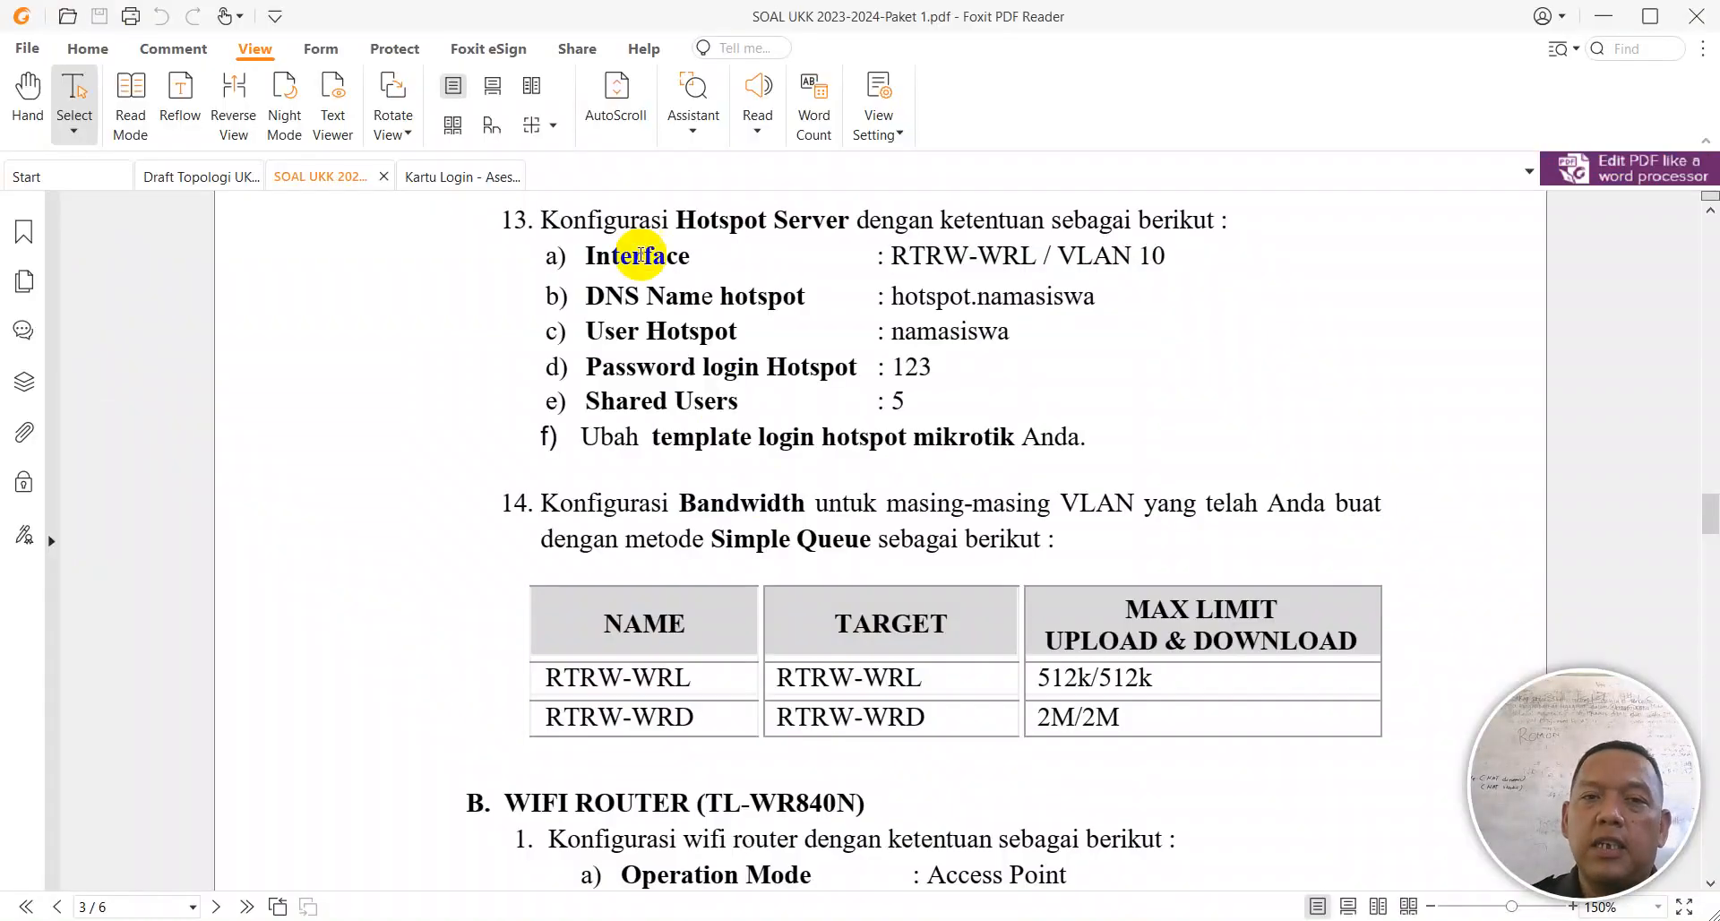
# Step: Review task 13's requirements: RTRW-WRL / VLAN 10 interface, hotspot password, and login template
pyautogui.moveTo(897, 250); pyautogui.dragTo(1188, 260)
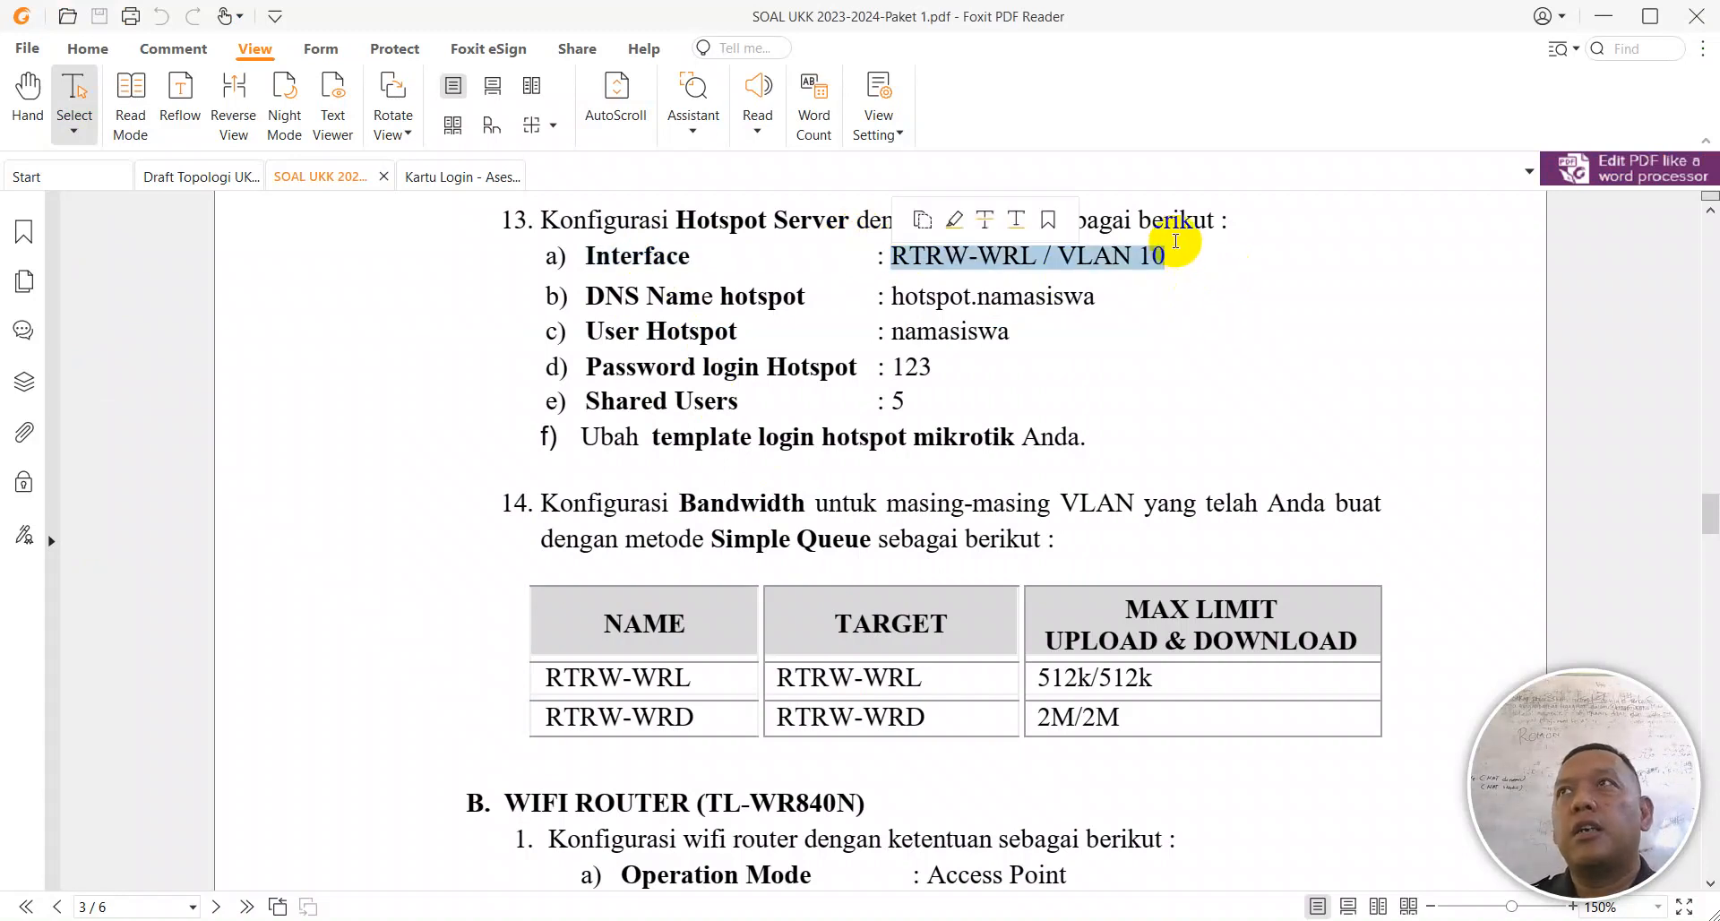
pyautogui.click(1070, 307)
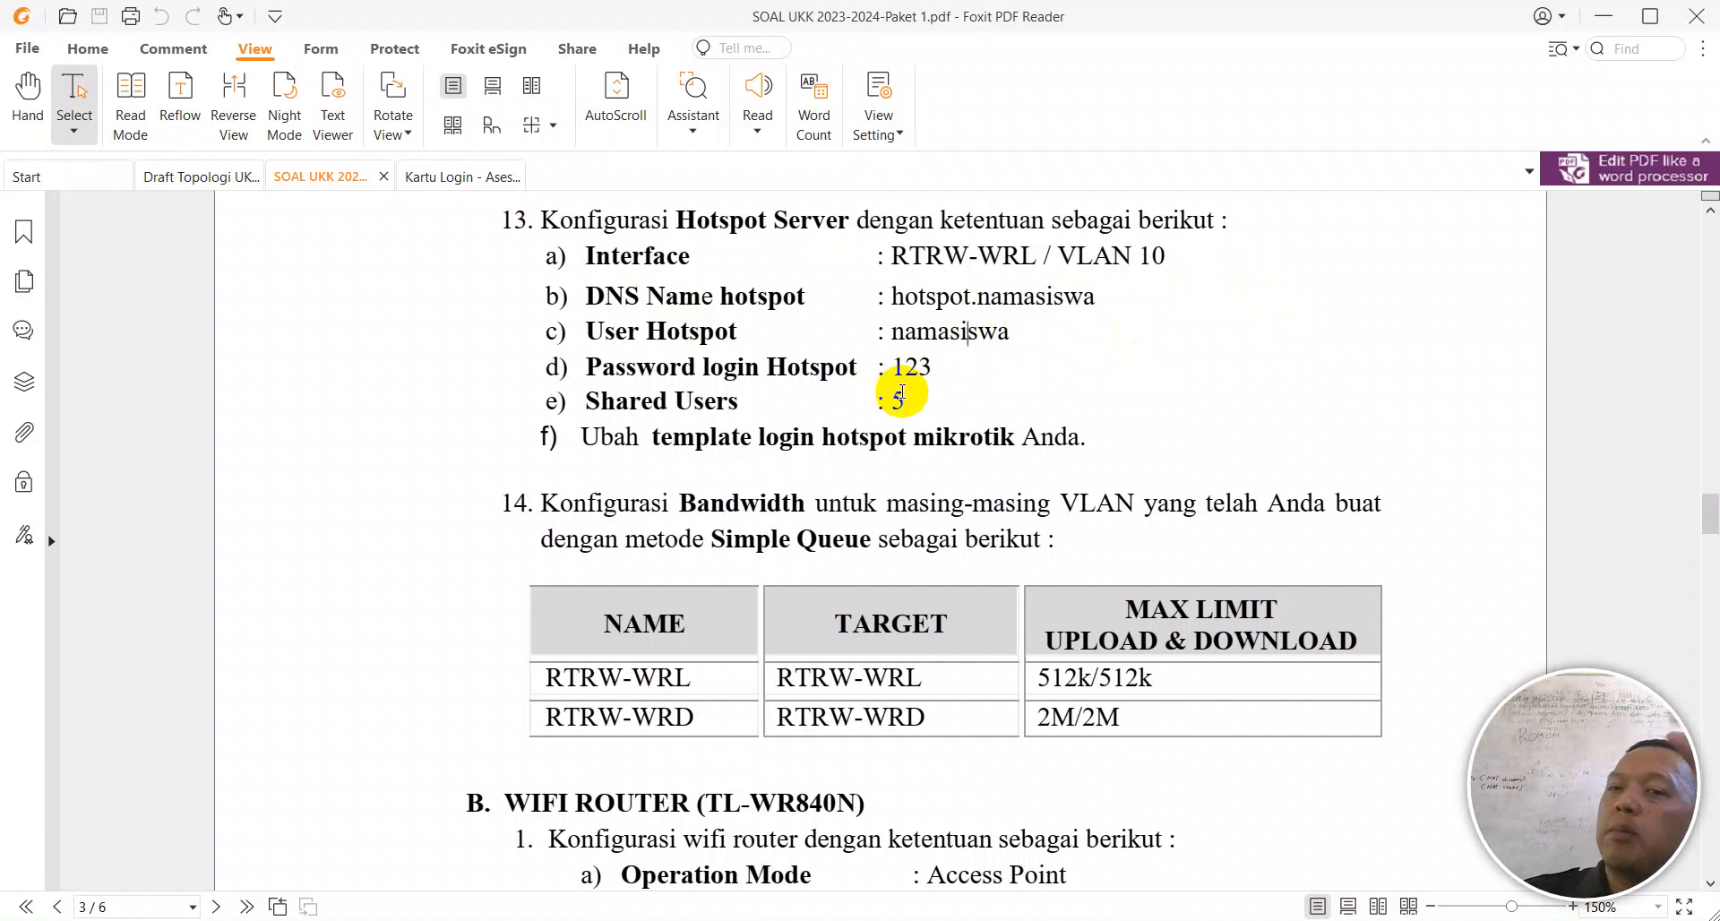
pyautogui.click(921, 371)
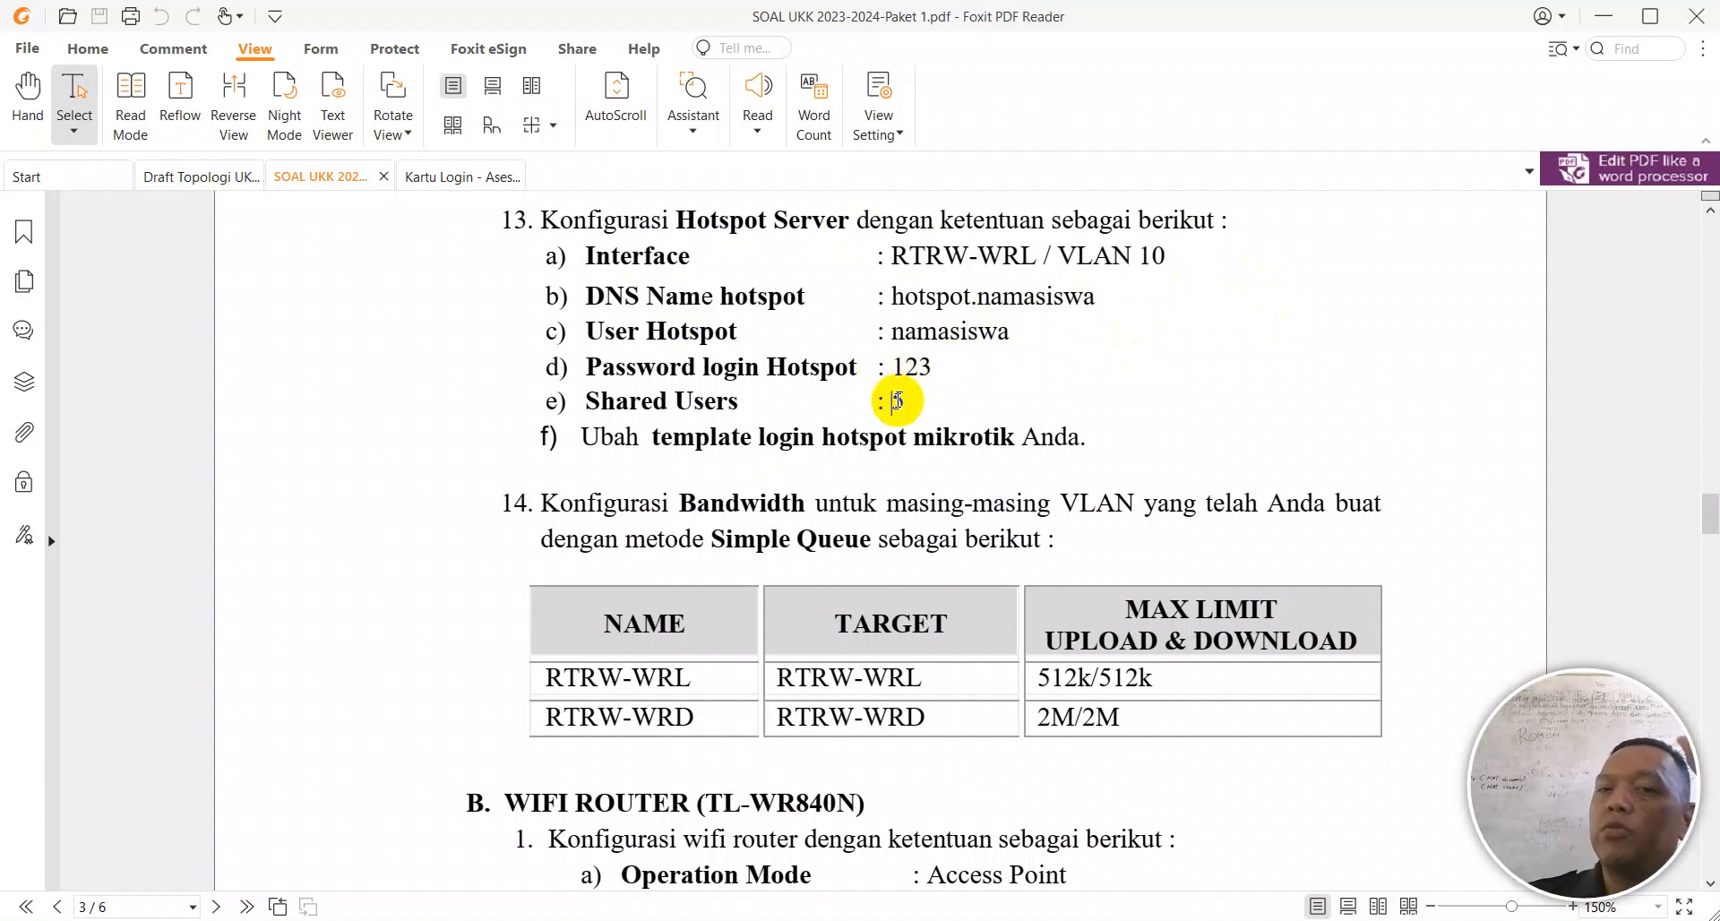
pyautogui.moveTo(759, 440); pyautogui.dragTo(811, 448)
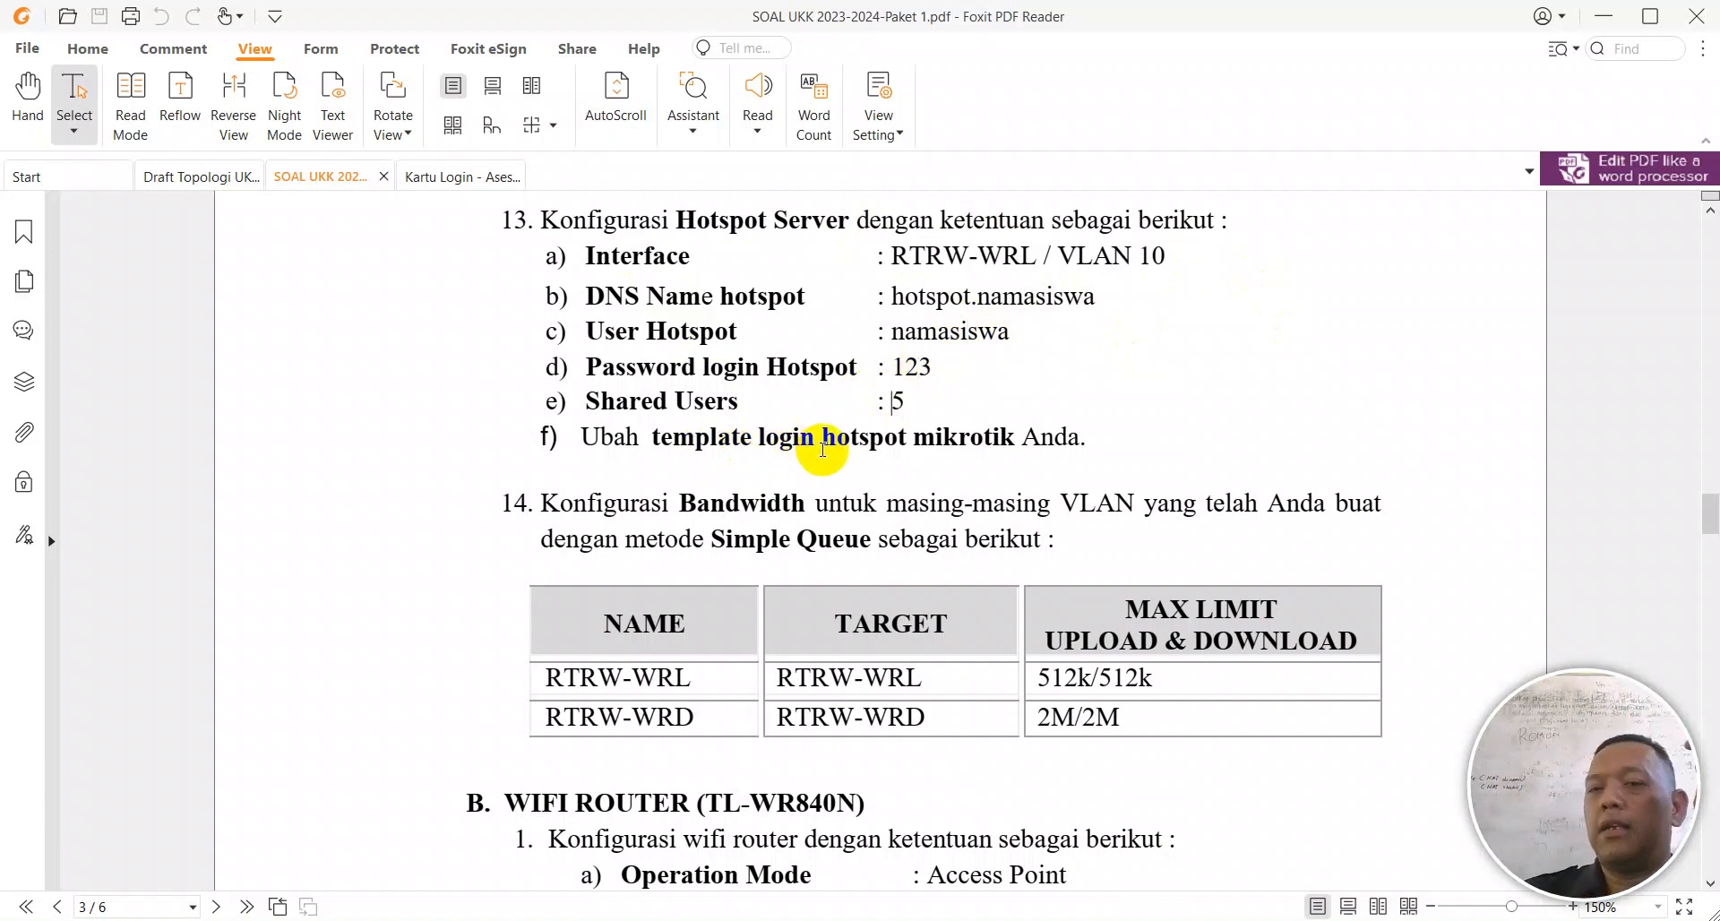
pyautogui.hotkey('alt', 'Tab')
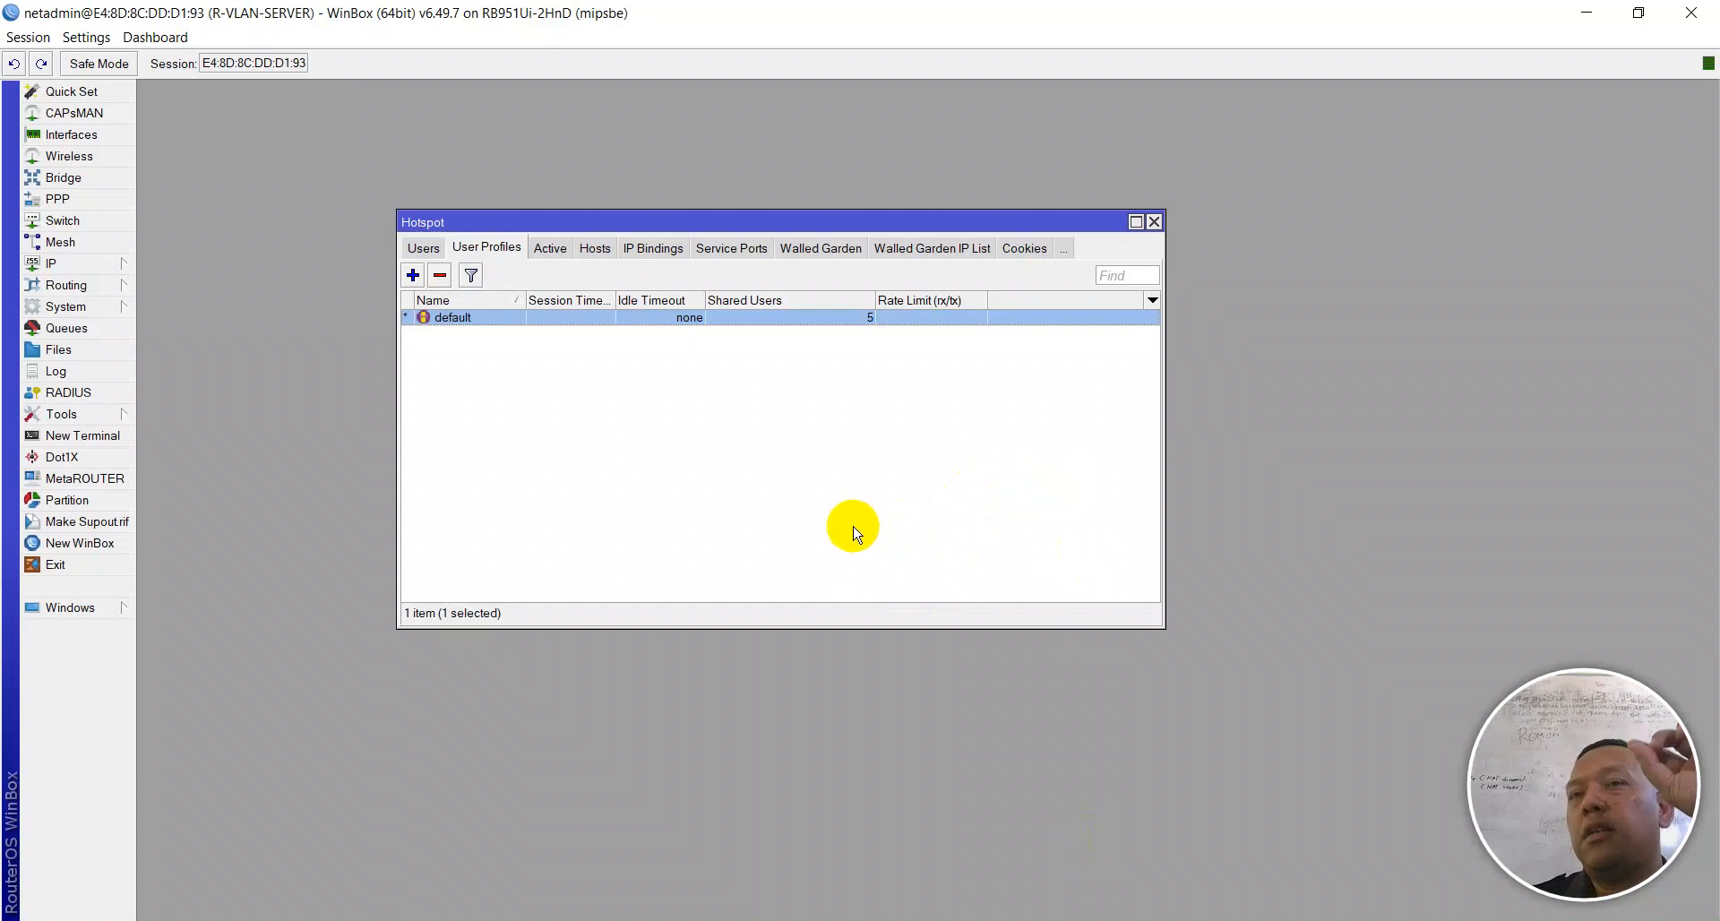
# Step: Switch wlan1's Security Profile from vivo to default and save it
pyautogui.click(1154, 221)
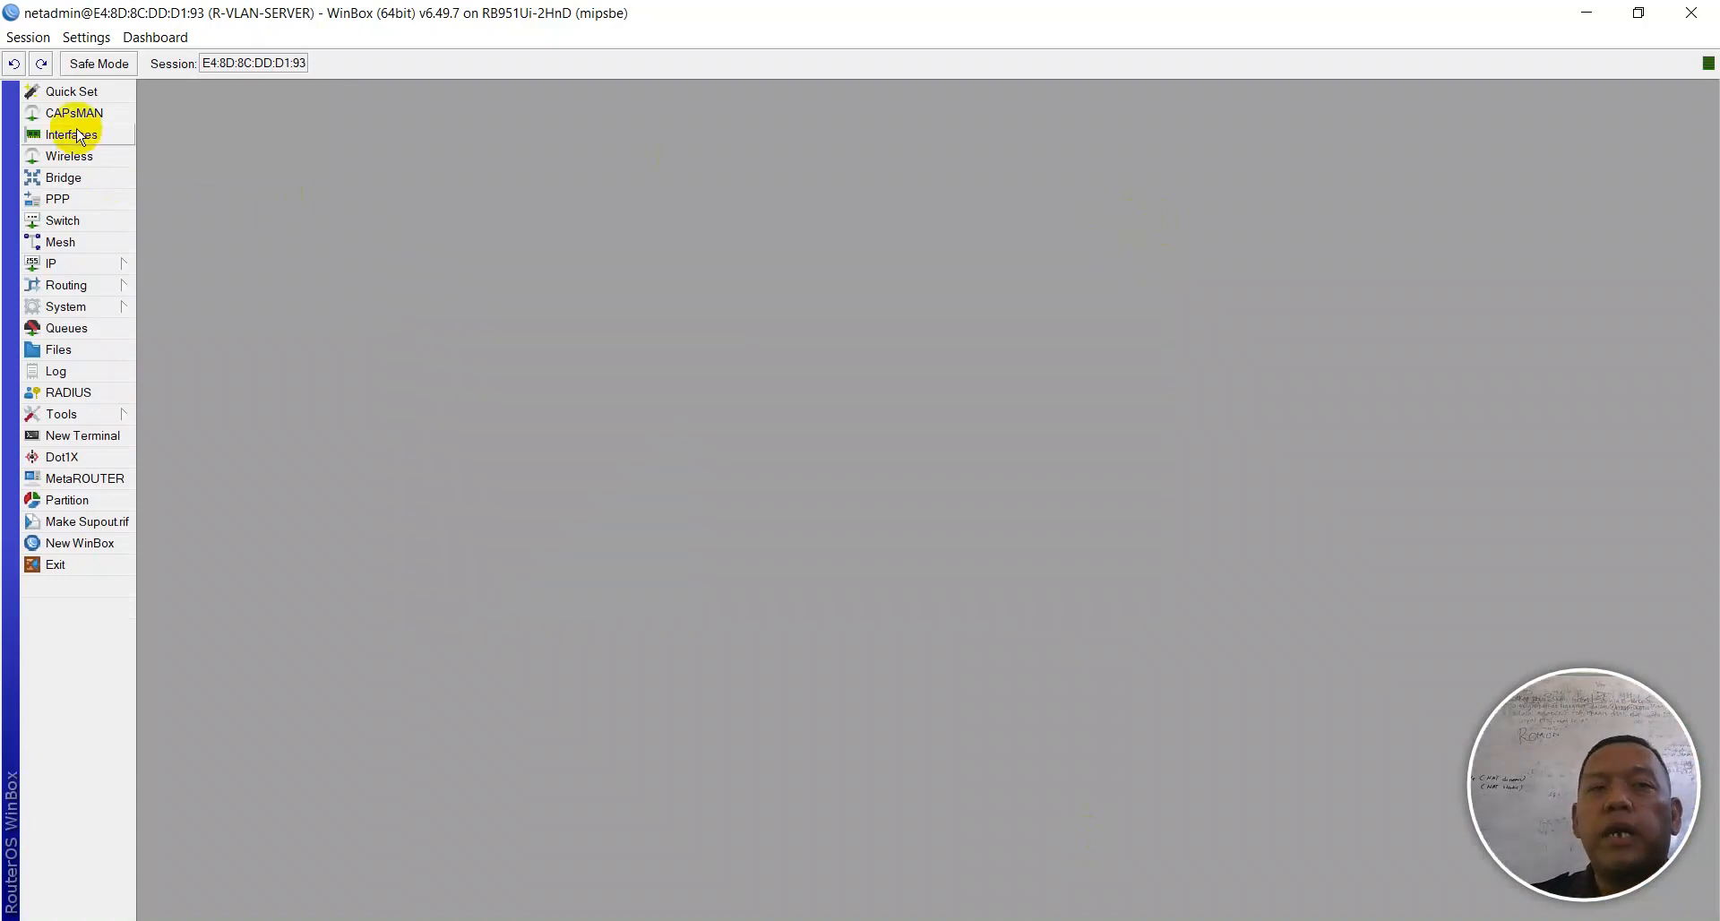
pyautogui.click(70, 155)
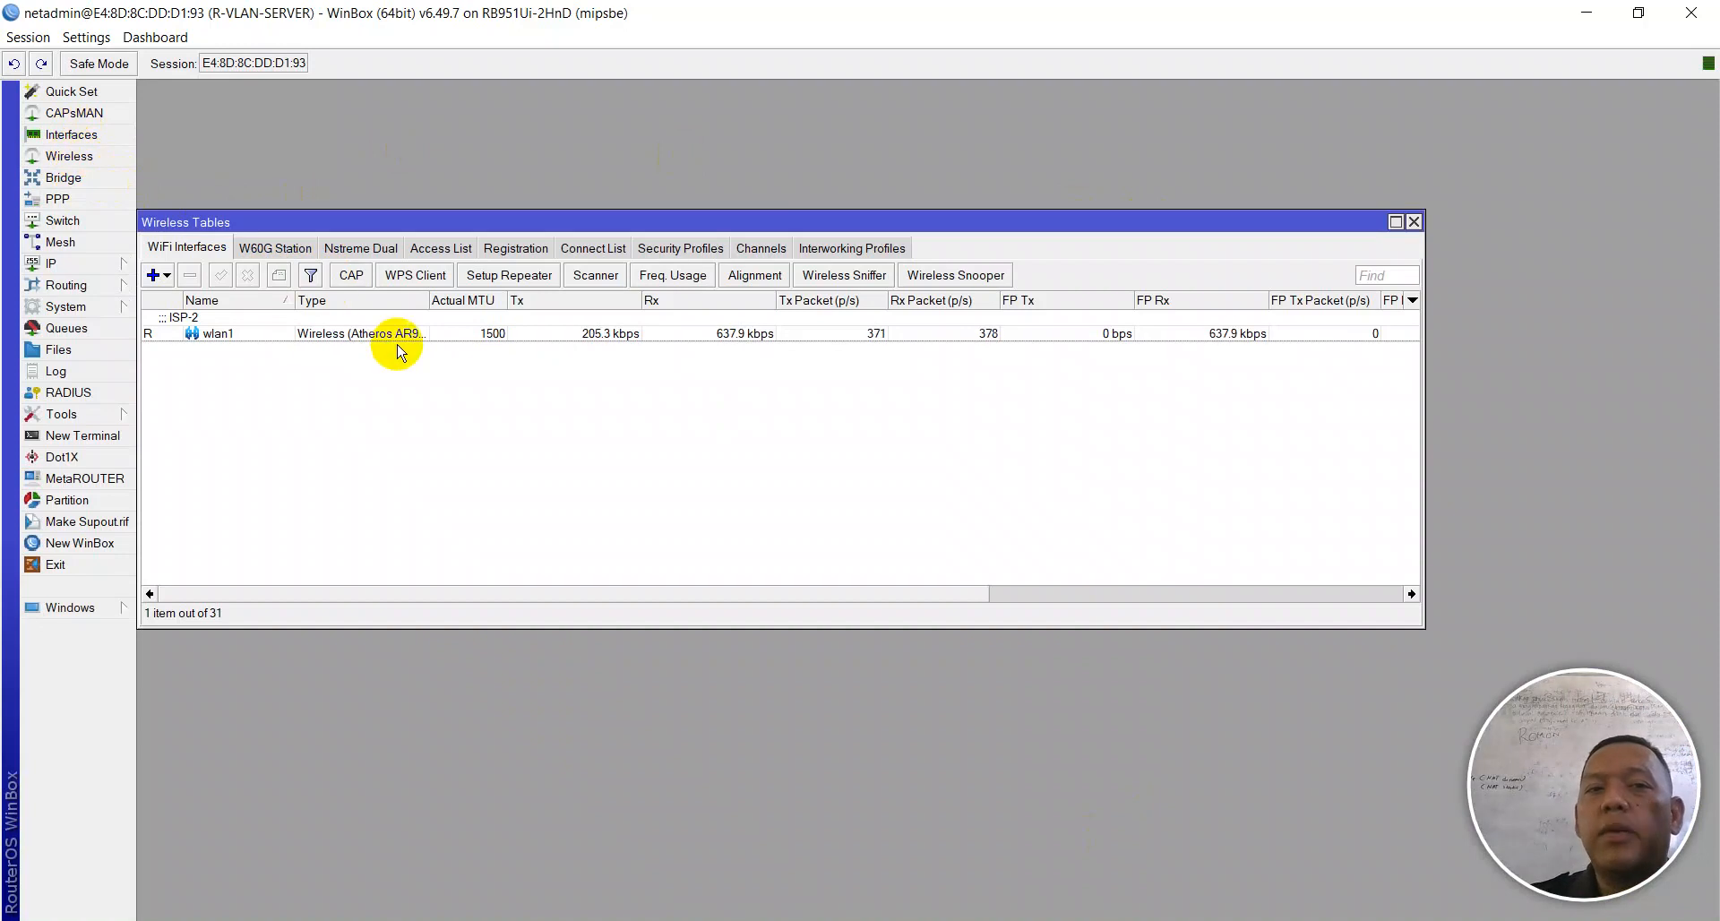
pyautogui.doubleClick(308, 333)
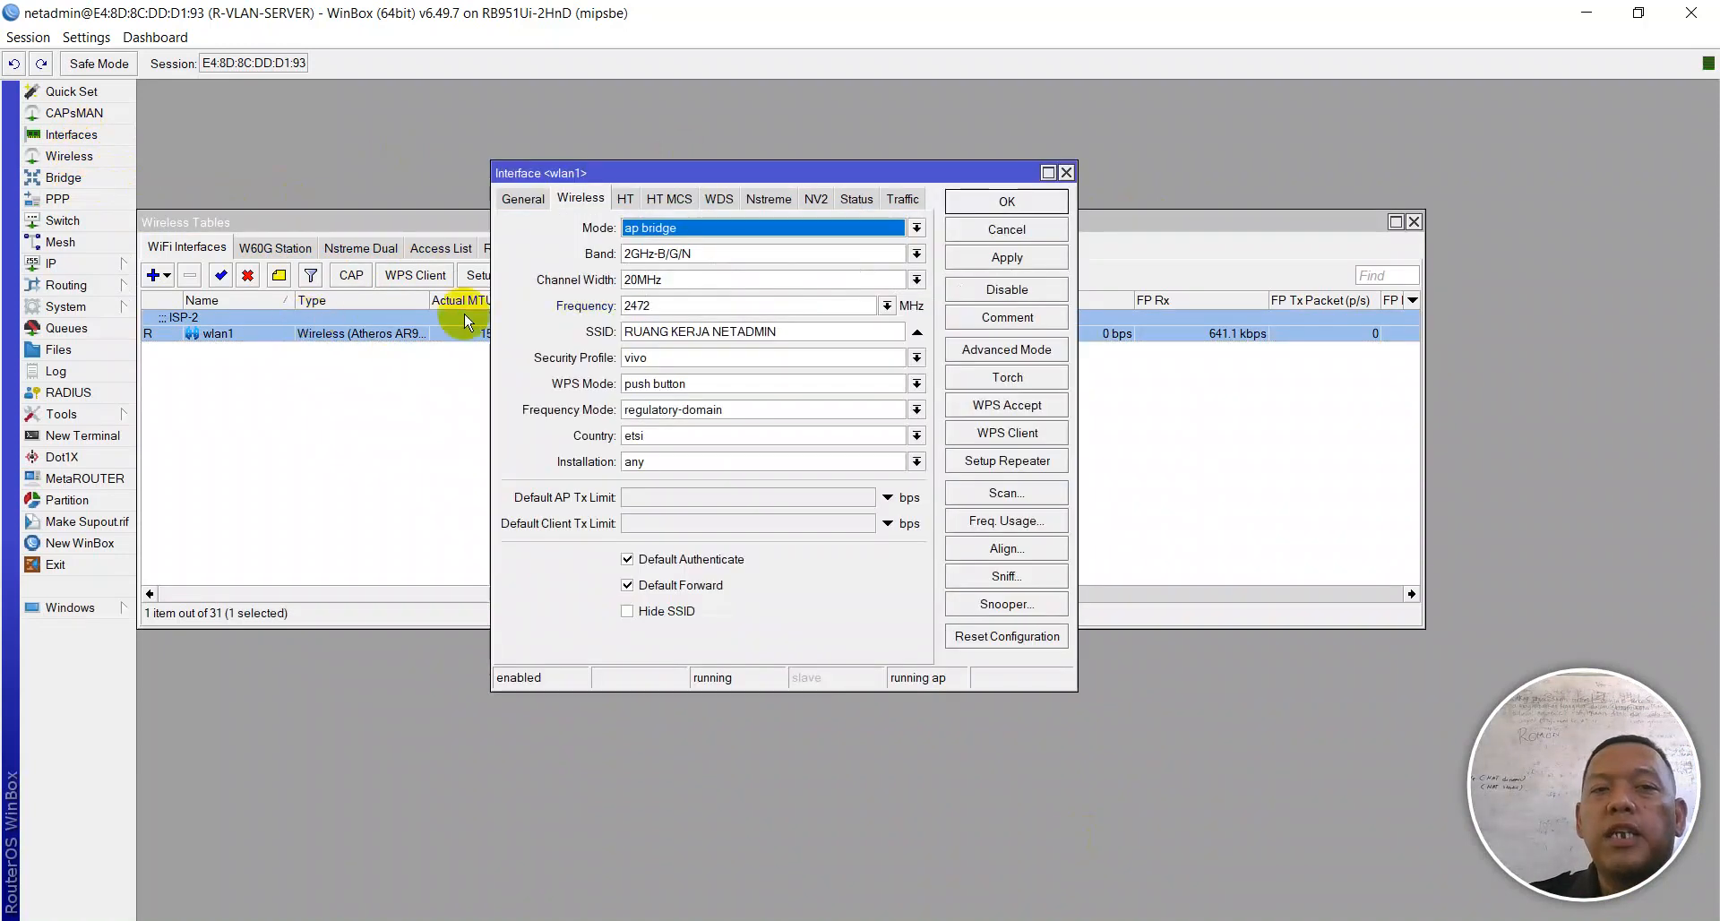
pyautogui.click(678, 358)
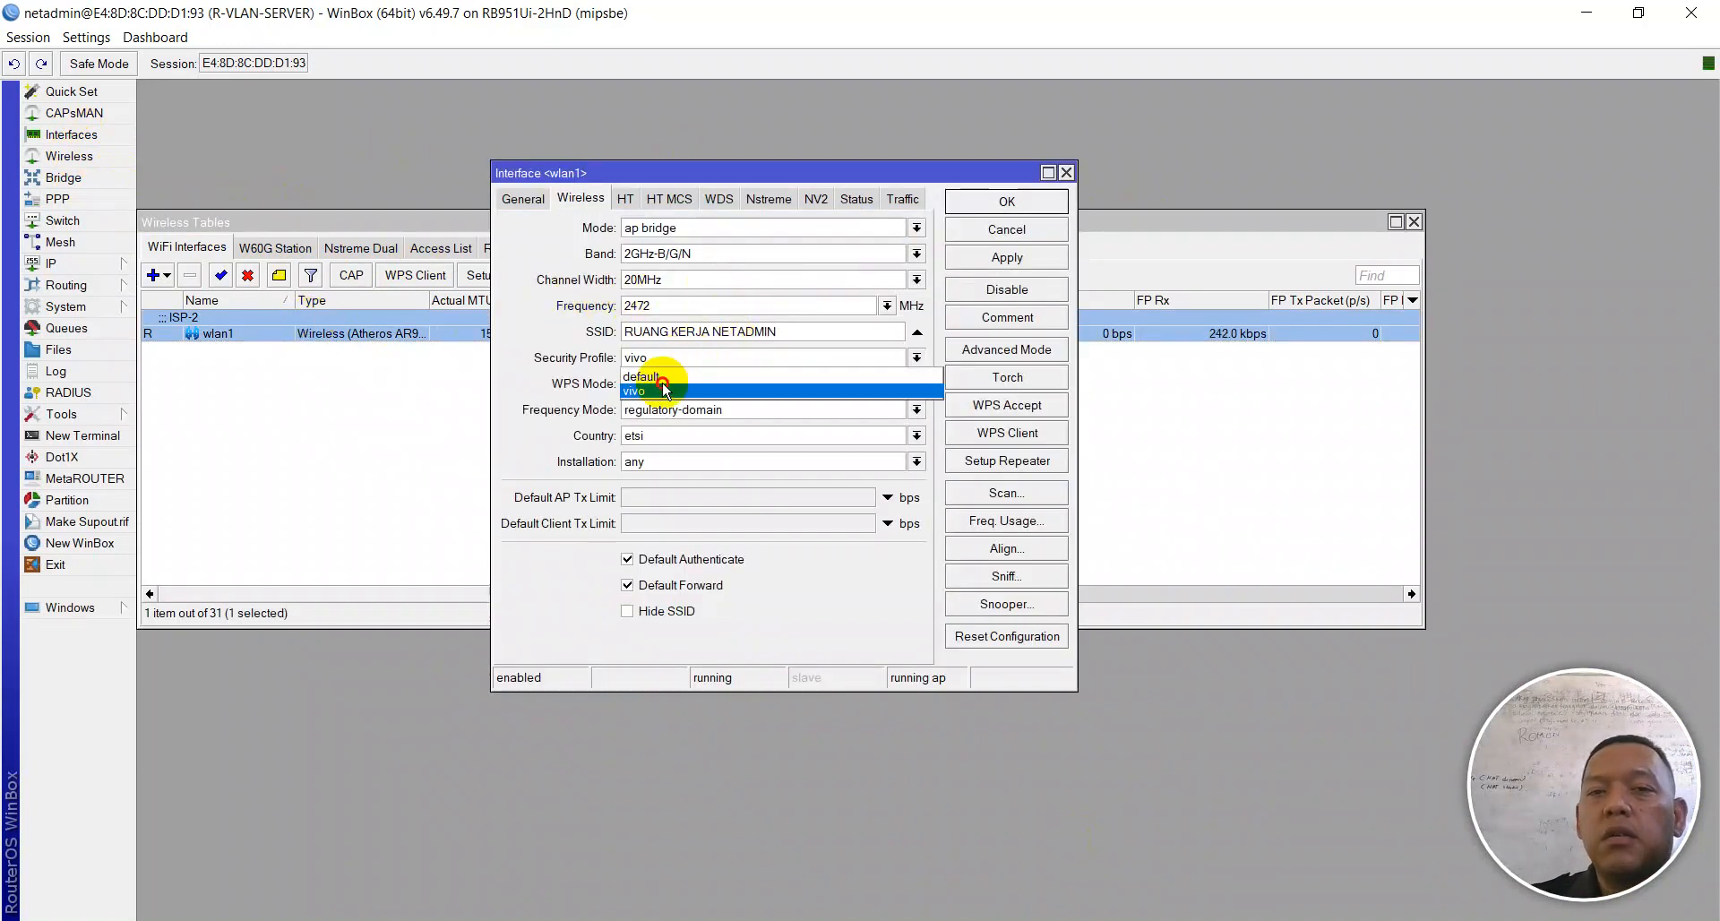
pyautogui.click(662, 360)
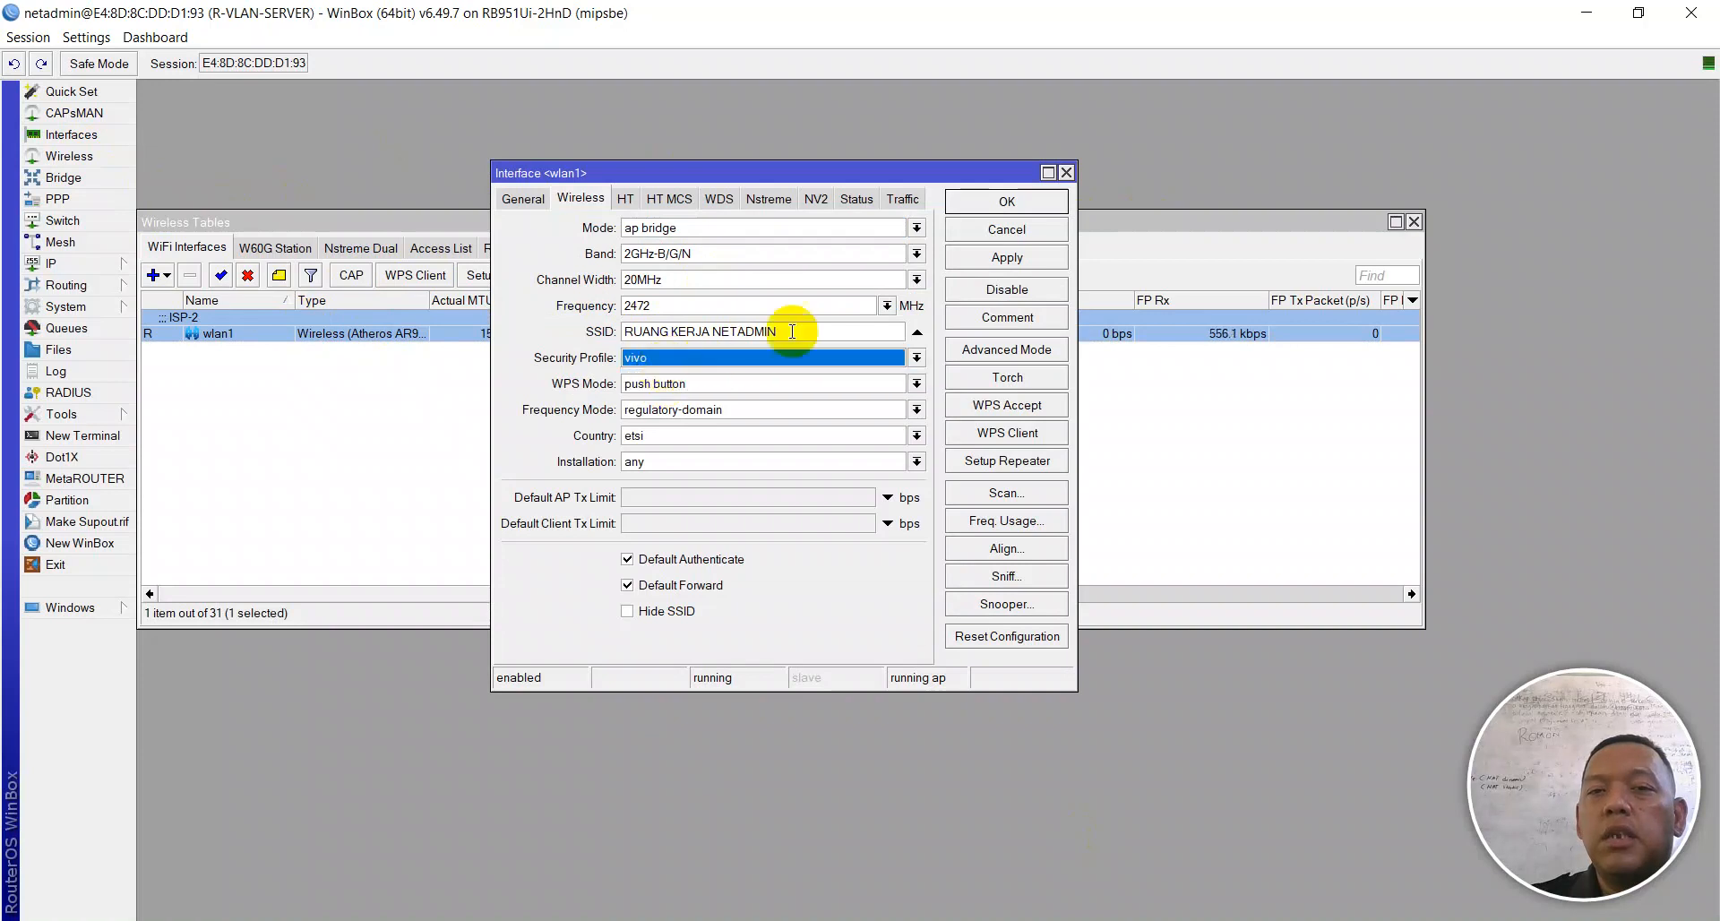
pyautogui.click(719, 360)
pyautogui.click(703, 378)
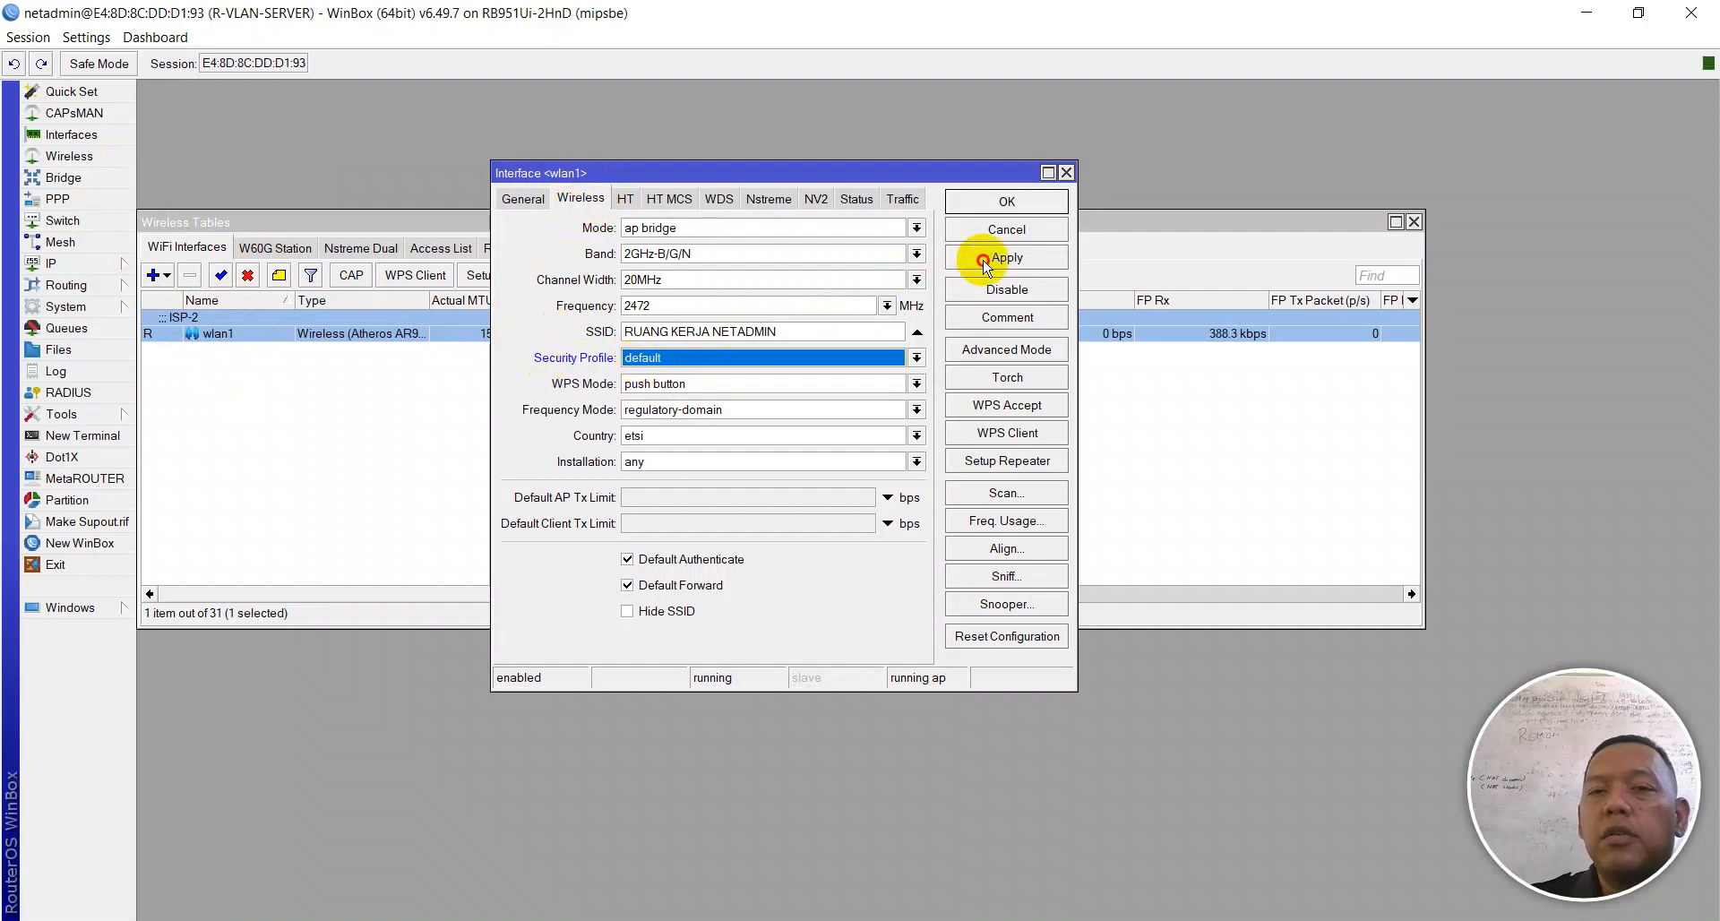
pyautogui.click(1002, 199)
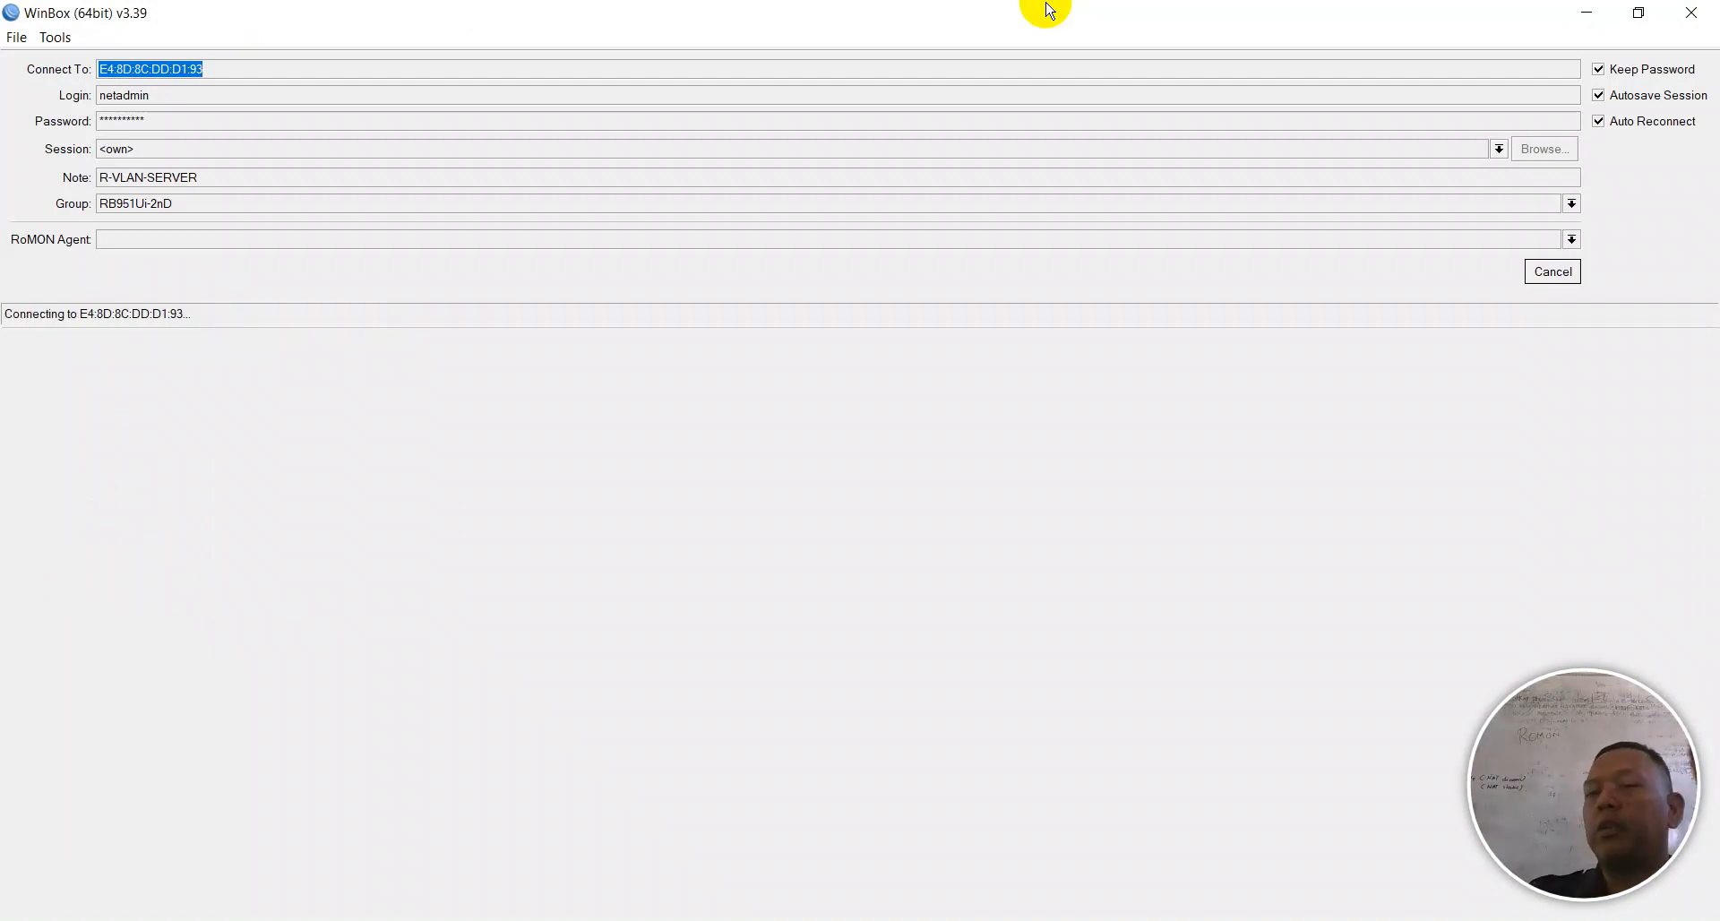
# Step: Cancel WinBox's reconnect, join the open RUANG KERJA NETADMIN Wi-Fi, and move the hotspot login page aside
pyautogui.click(1553, 271)
pyautogui.click(1501, 920)
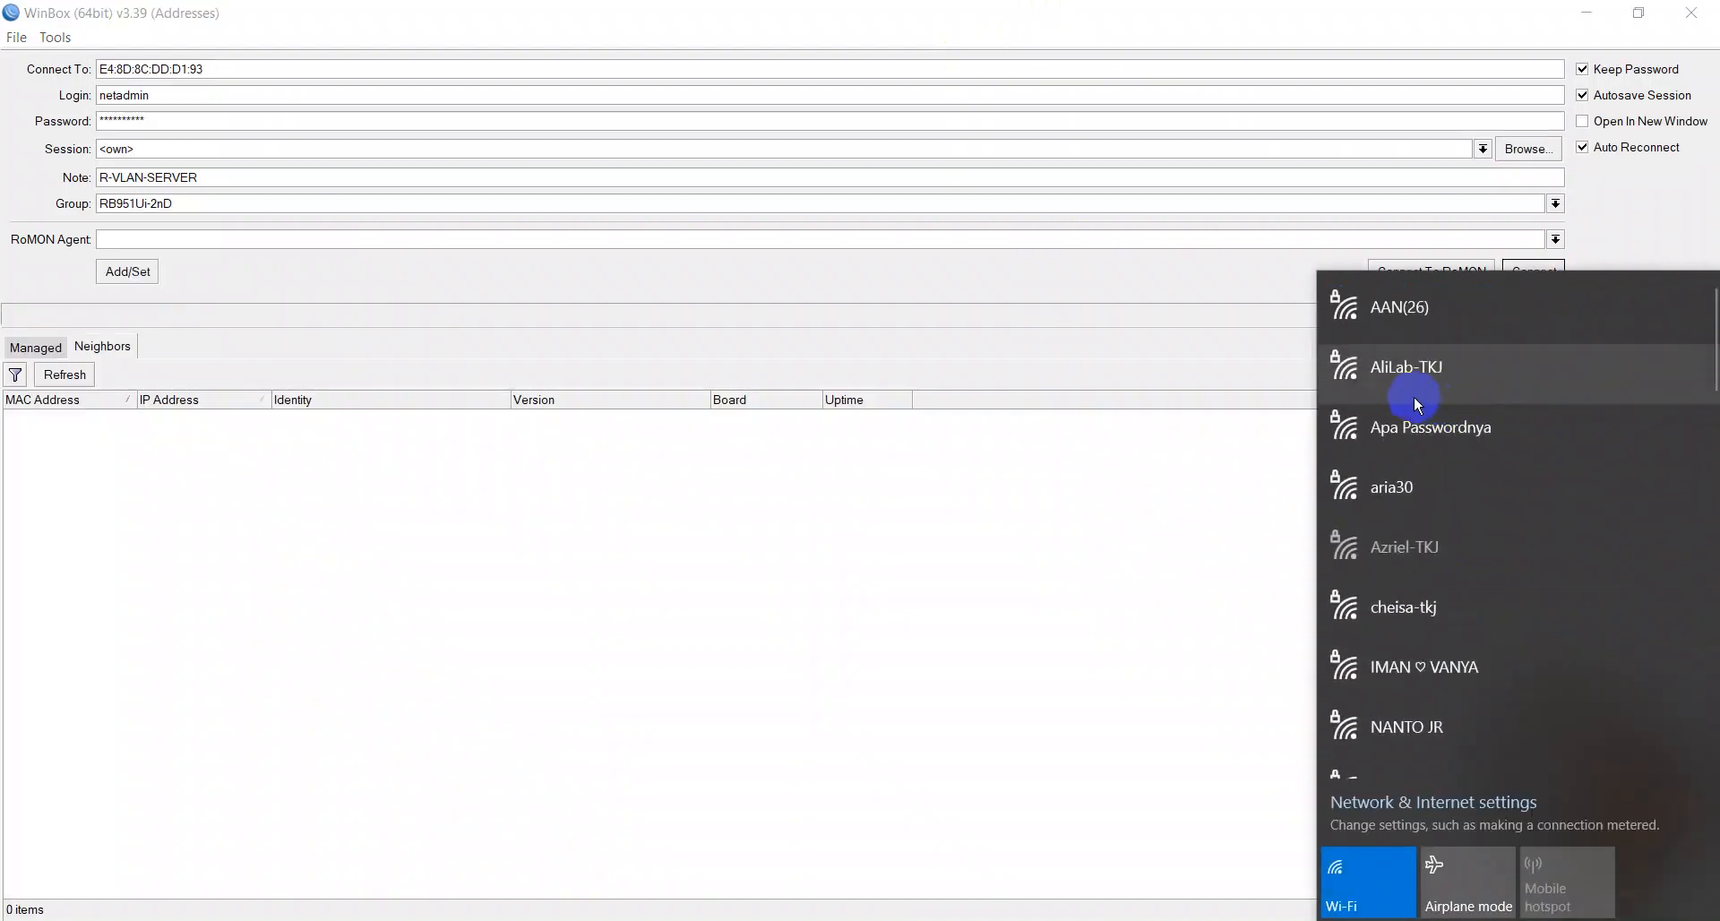
pyautogui.scroll(-15, 1403, 359)
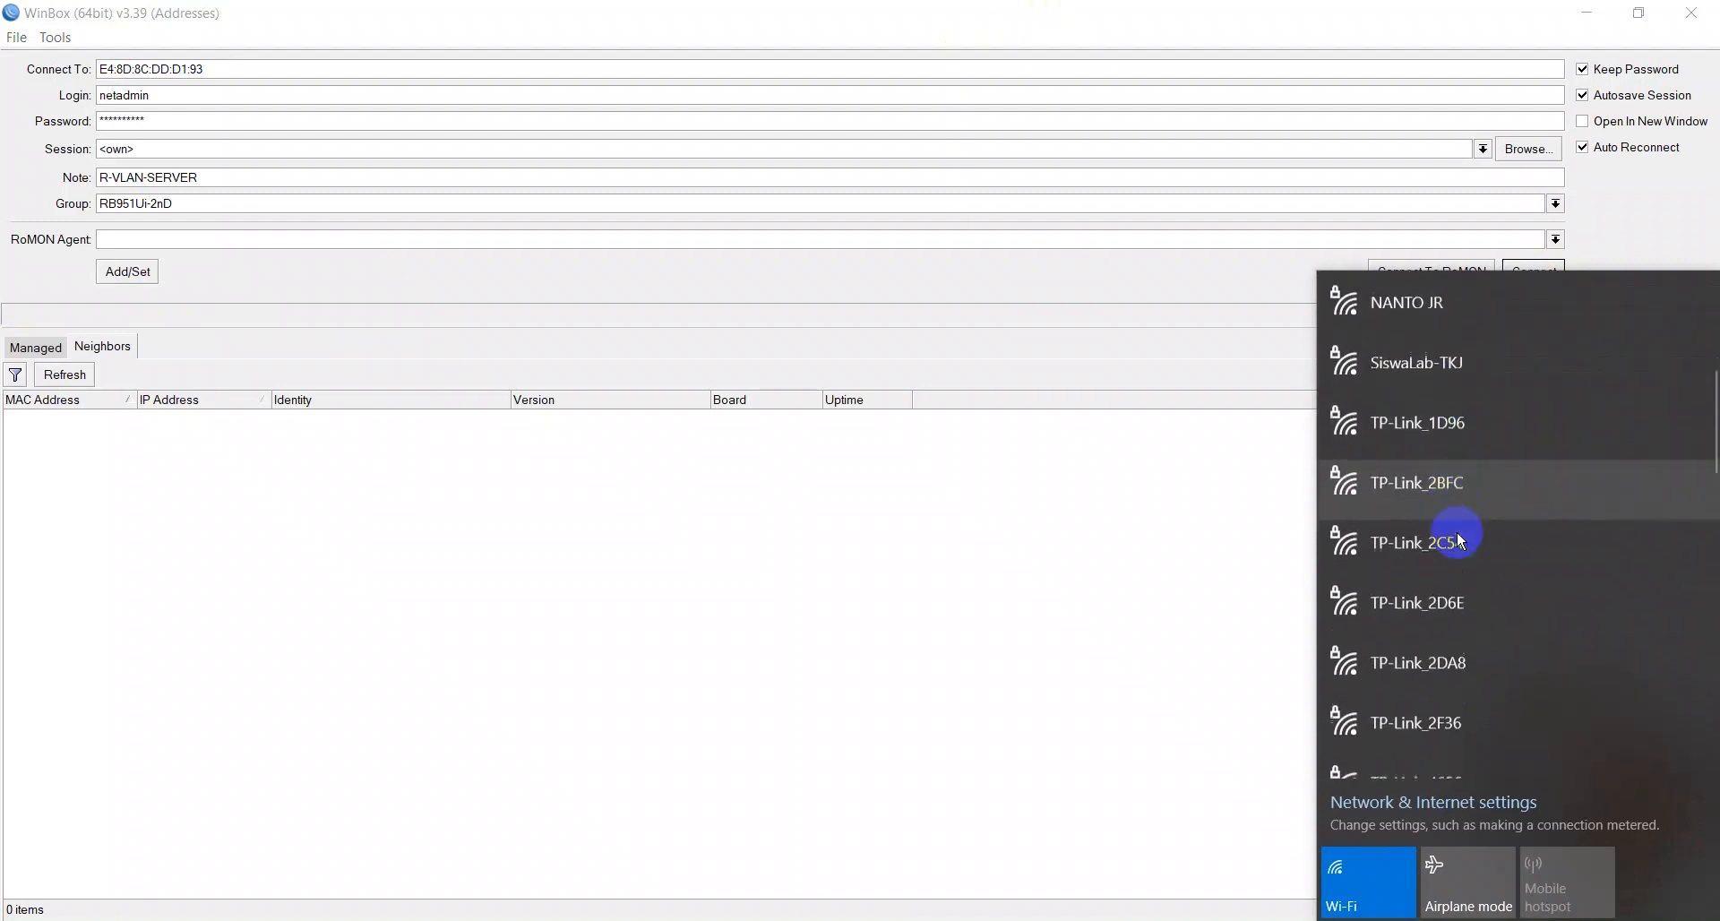
pyautogui.scroll(-5, 1455, 576)
pyautogui.scroll(2, 1433, 573)
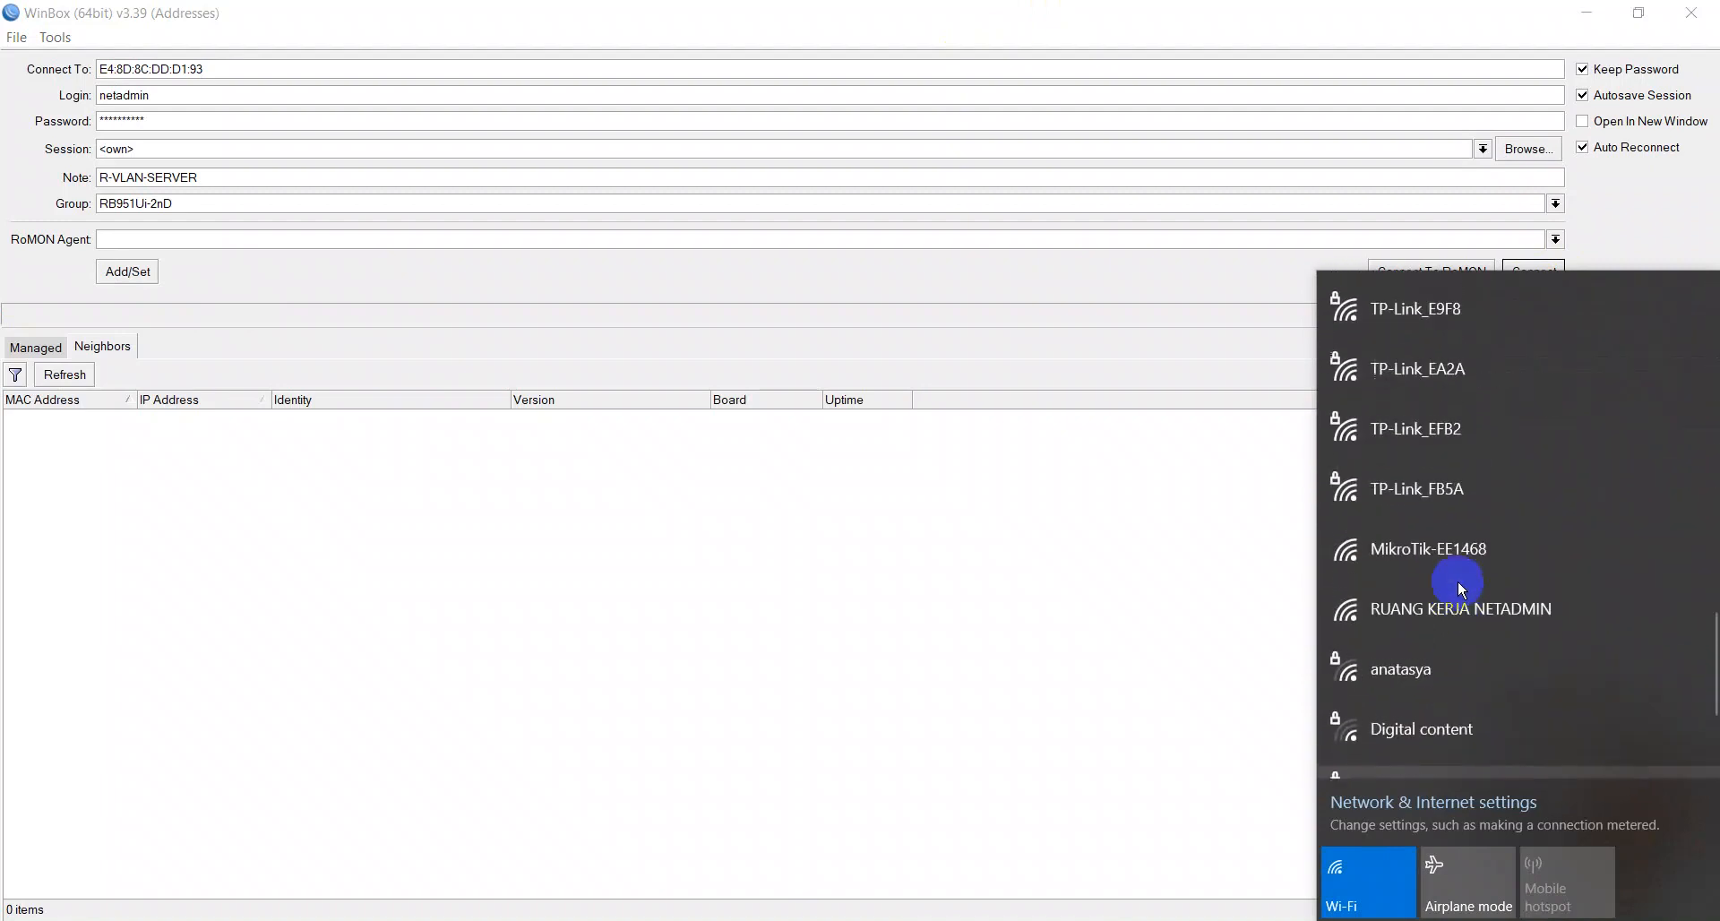
pyautogui.click(1489, 615)
pyautogui.click(1580, 747)
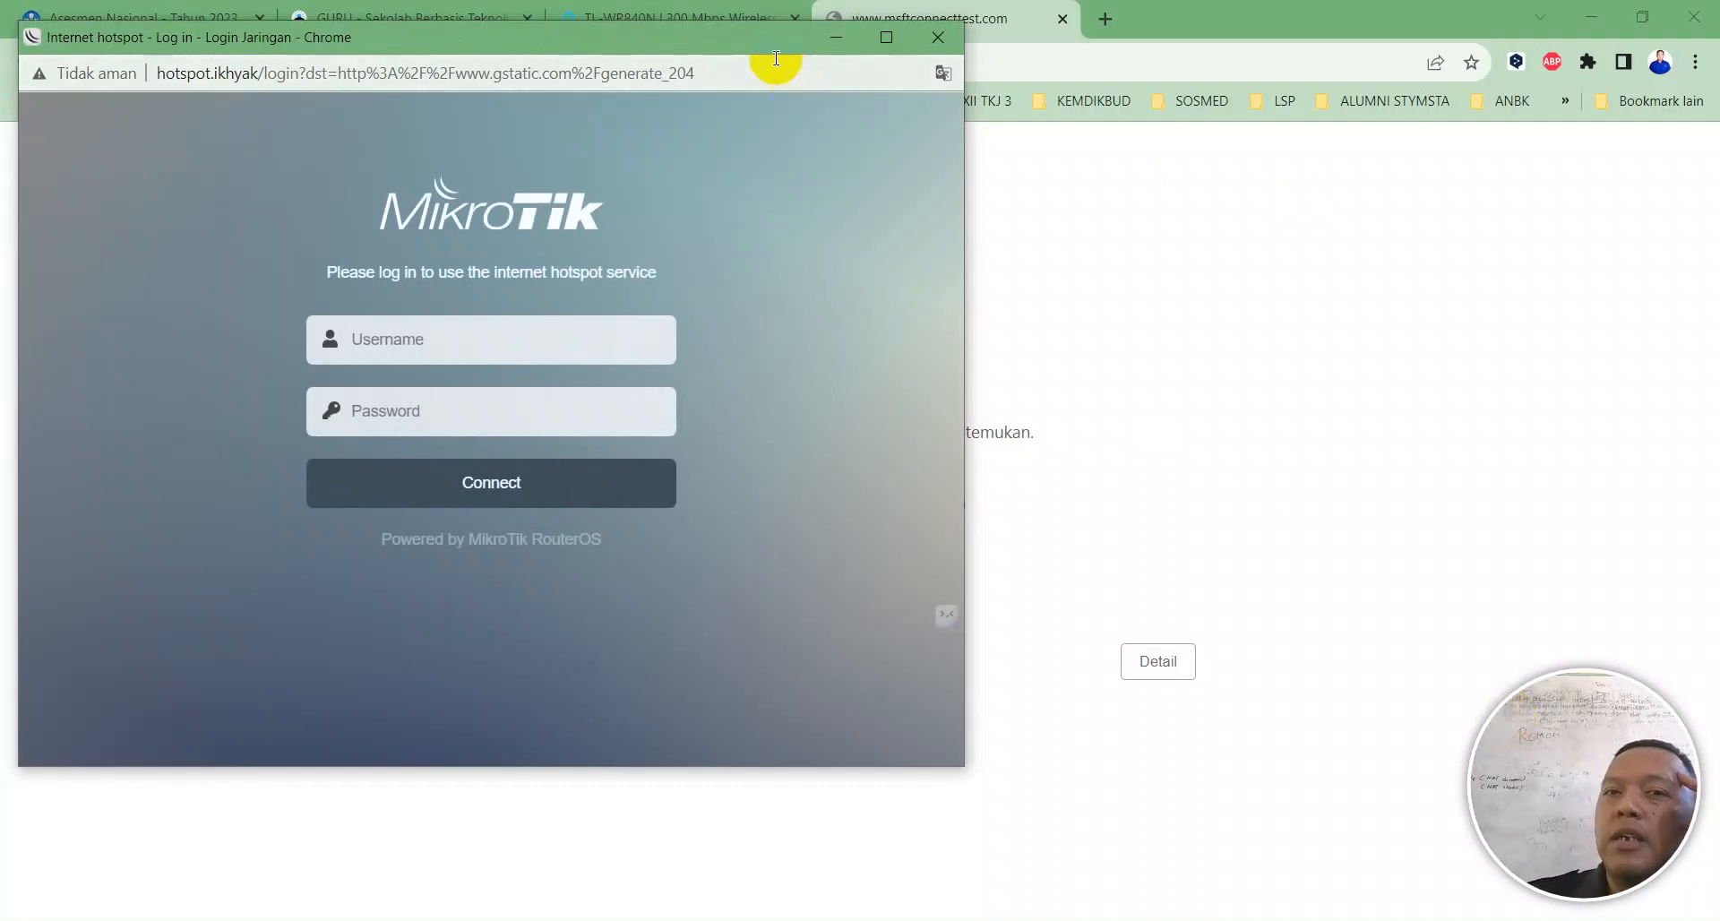
pyautogui.moveTo(766, 39); pyautogui.dragTo(1239, 107)
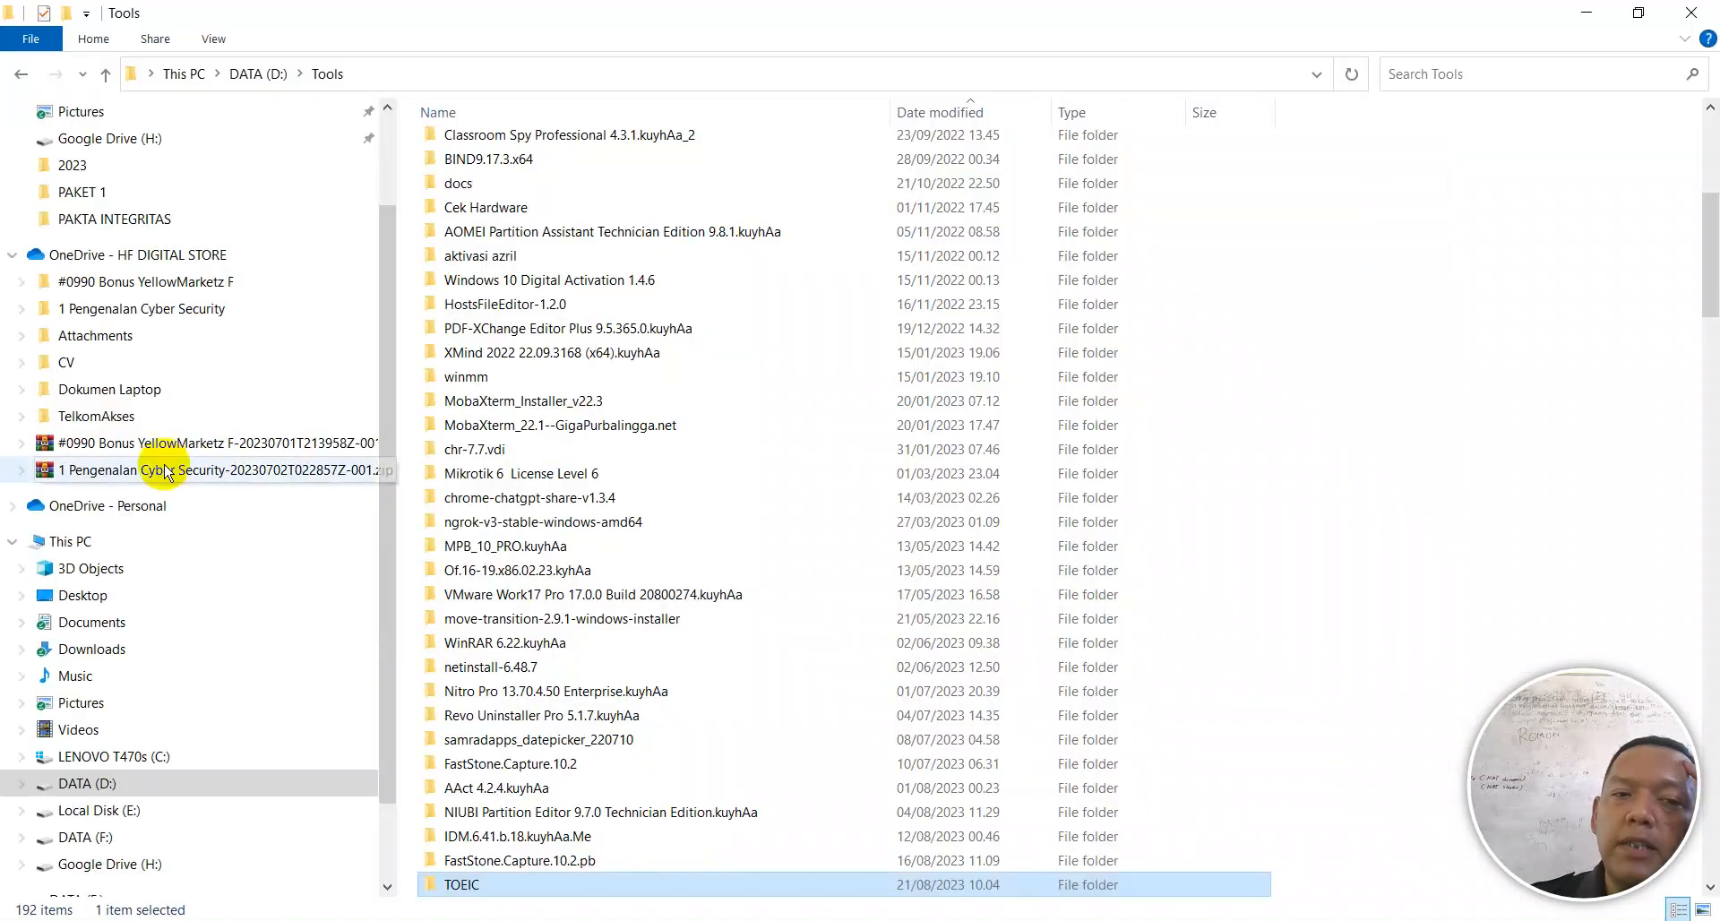
# Step: Browse DATA (F:) through Buku, Ebook and Ebook Mikrotik into the Login Page folder
pyautogui.click(85, 837)
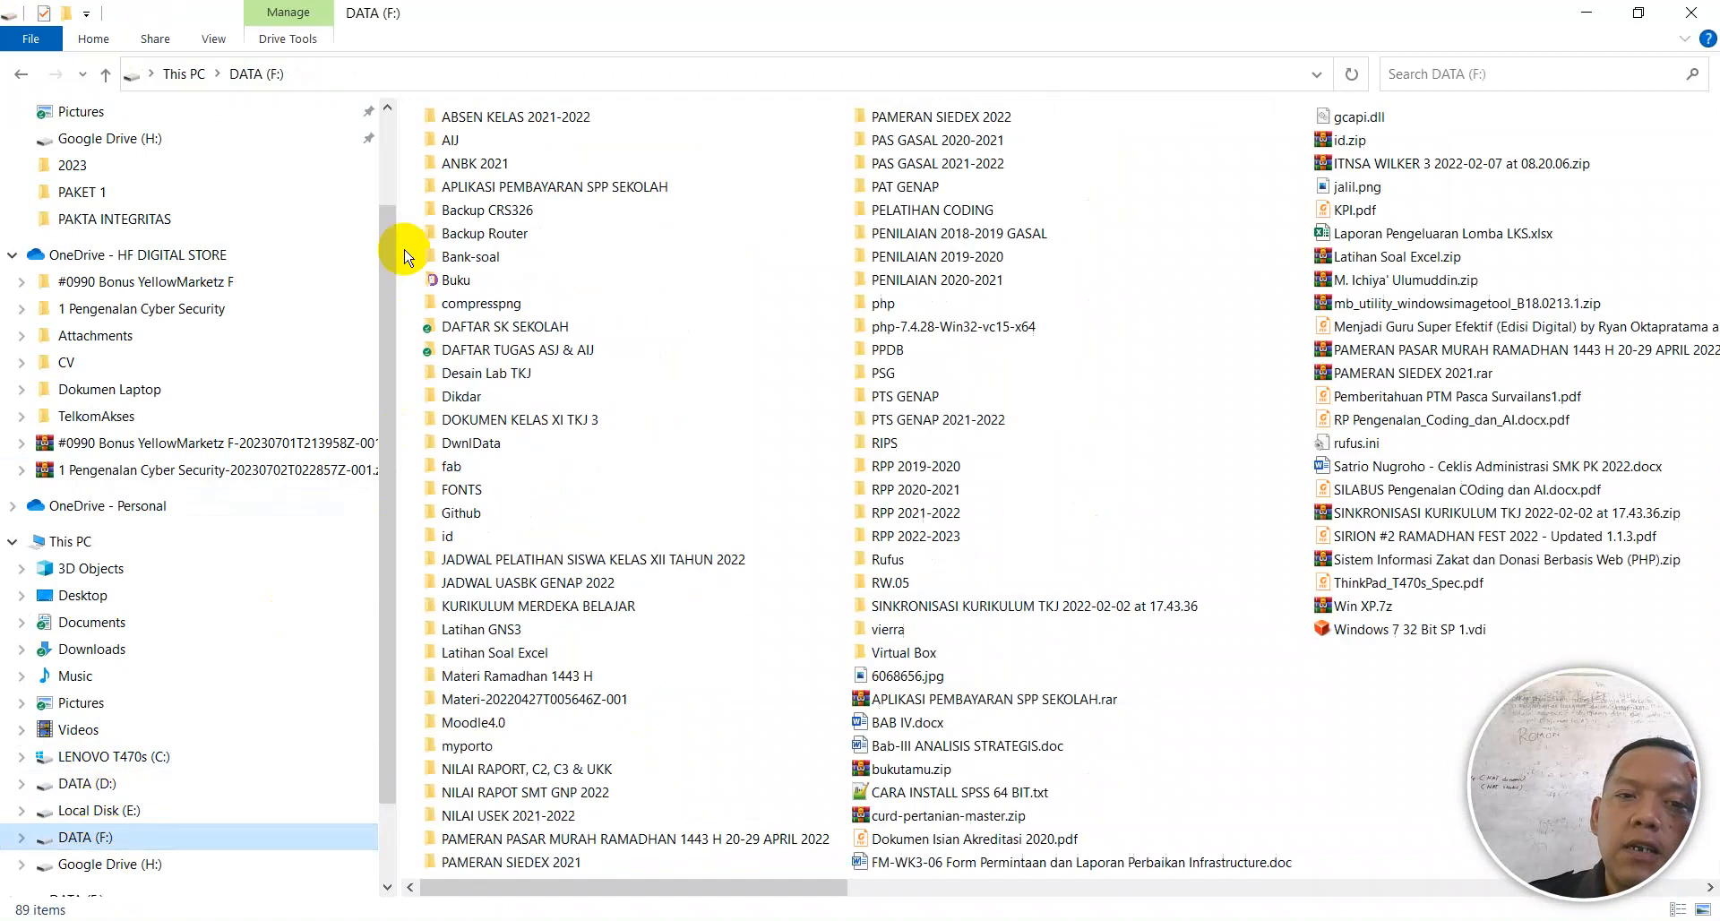
pyautogui.doubleClick(457, 280)
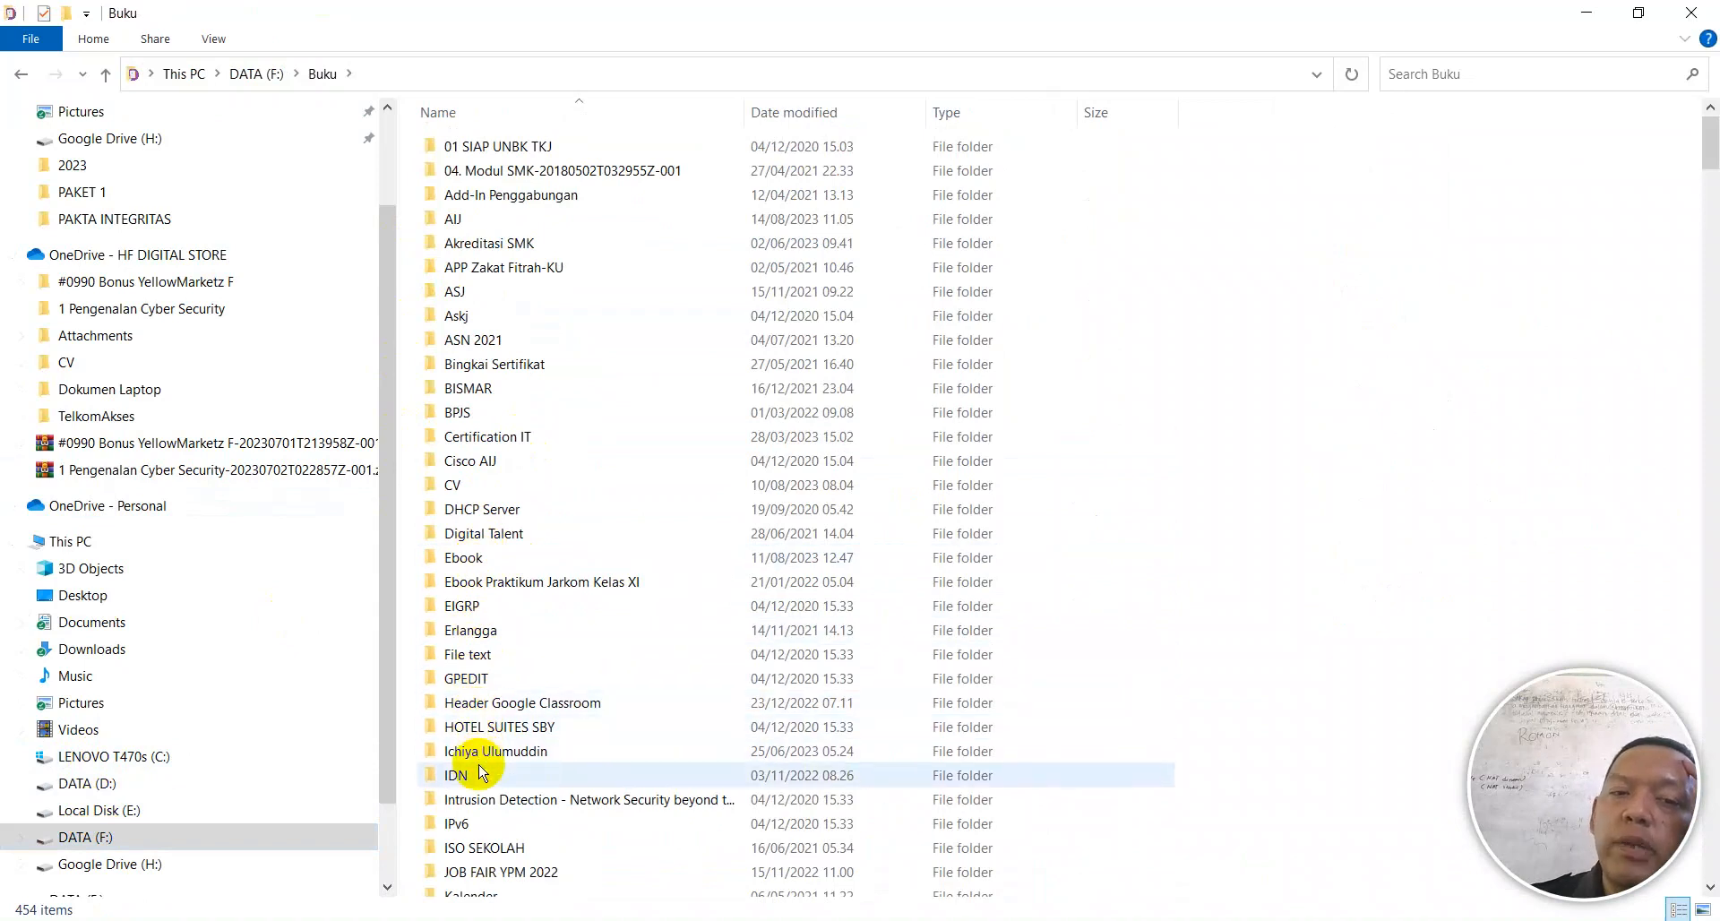
pyautogui.doubleClick(491, 557)
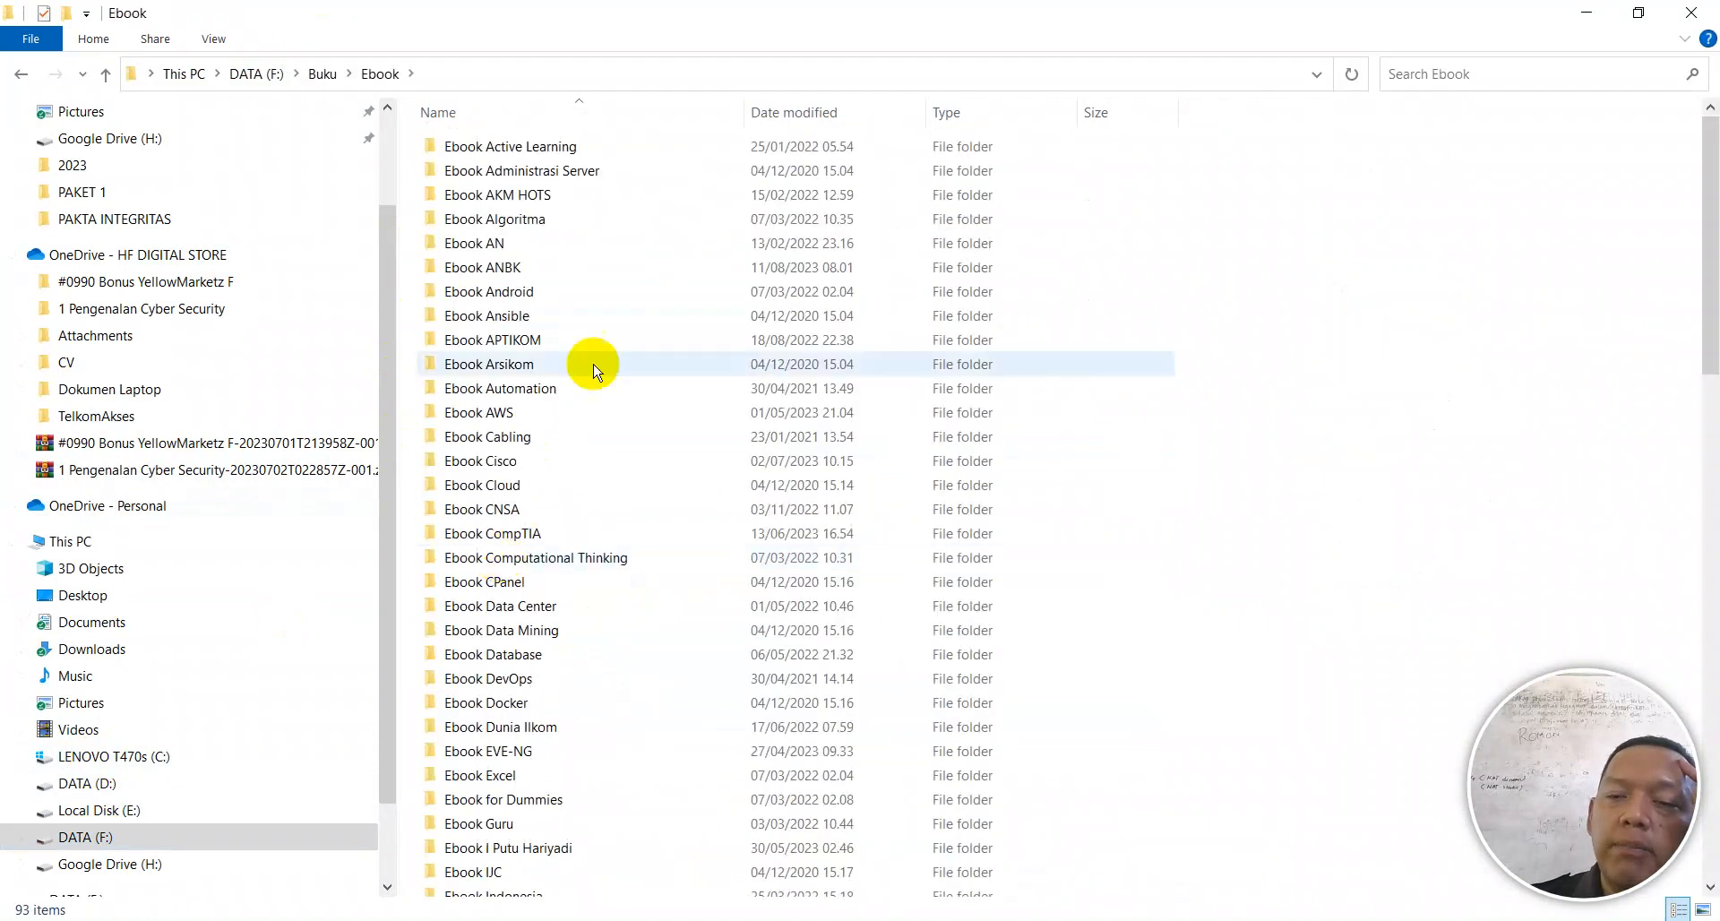
pyautogui.scroll(-1, 506, 619)
pyautogui.scroll(-5, 513, 757)
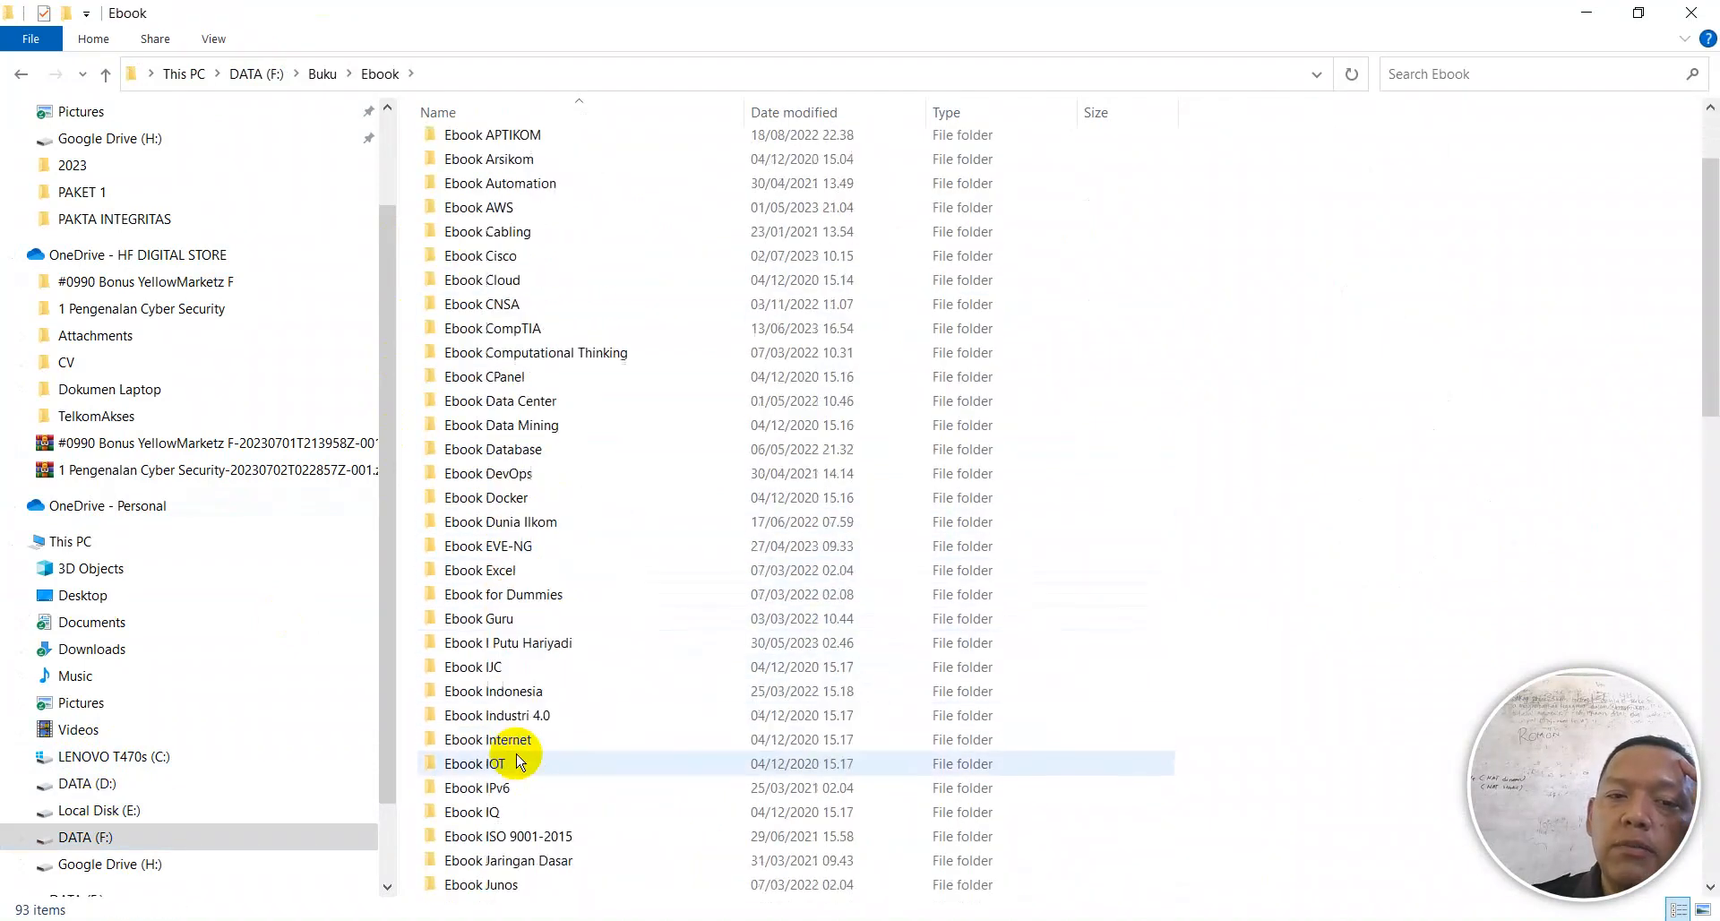
pyautogui.scroll(-3, 520, 762)
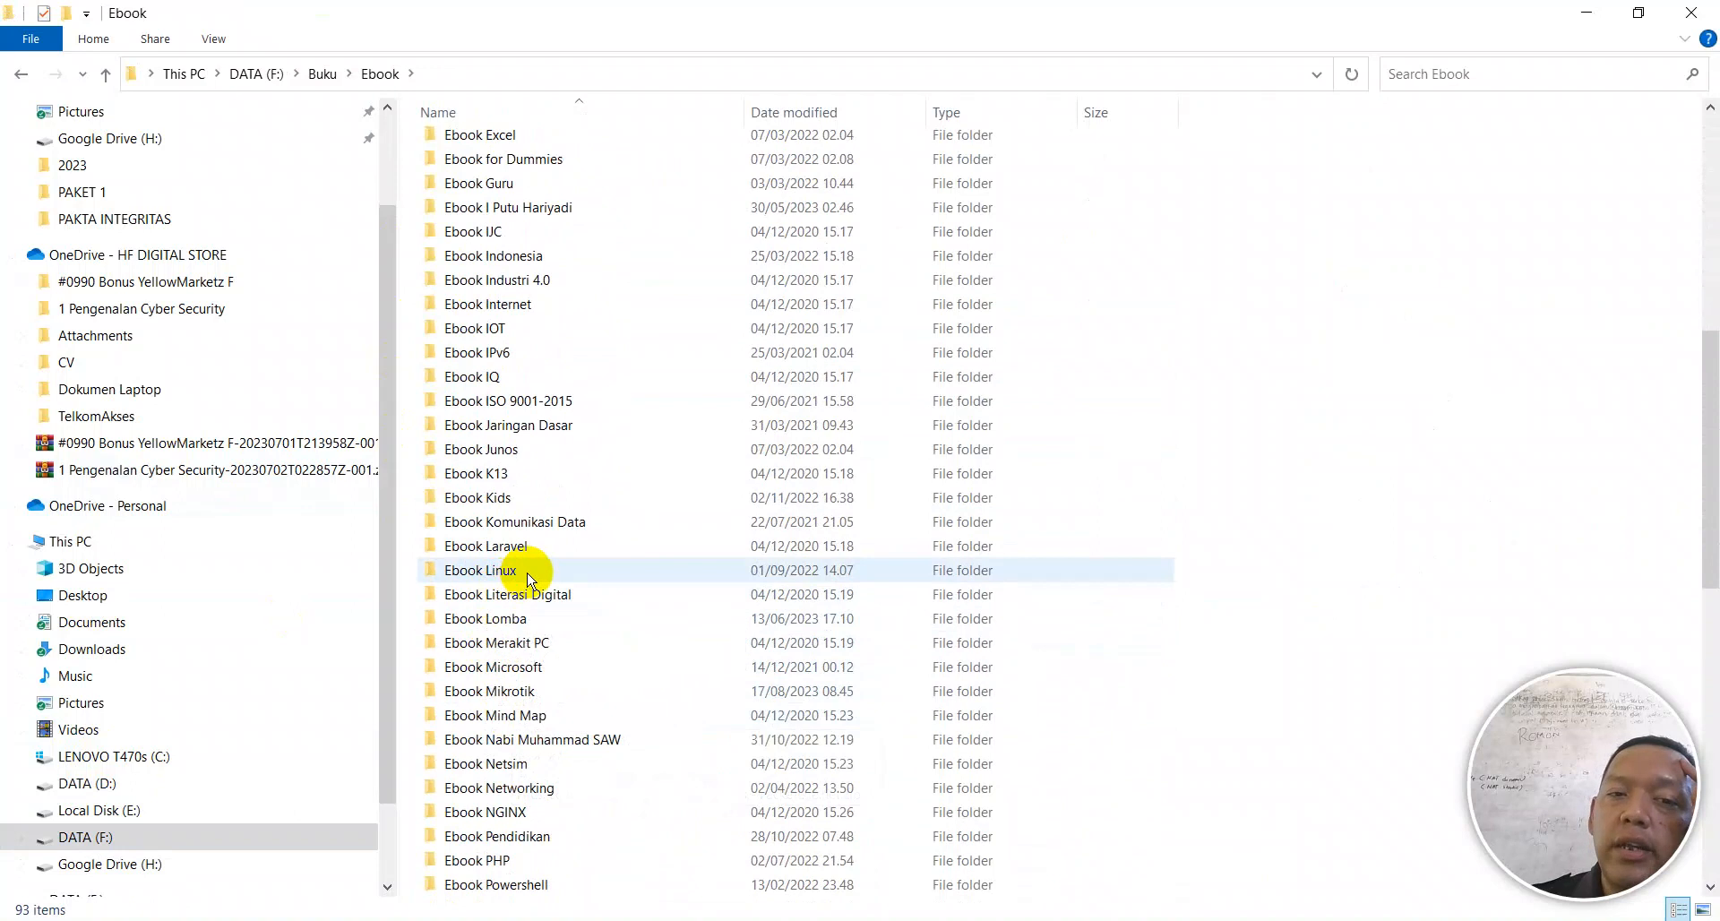
pyautogui.doubleClick(532, 692)
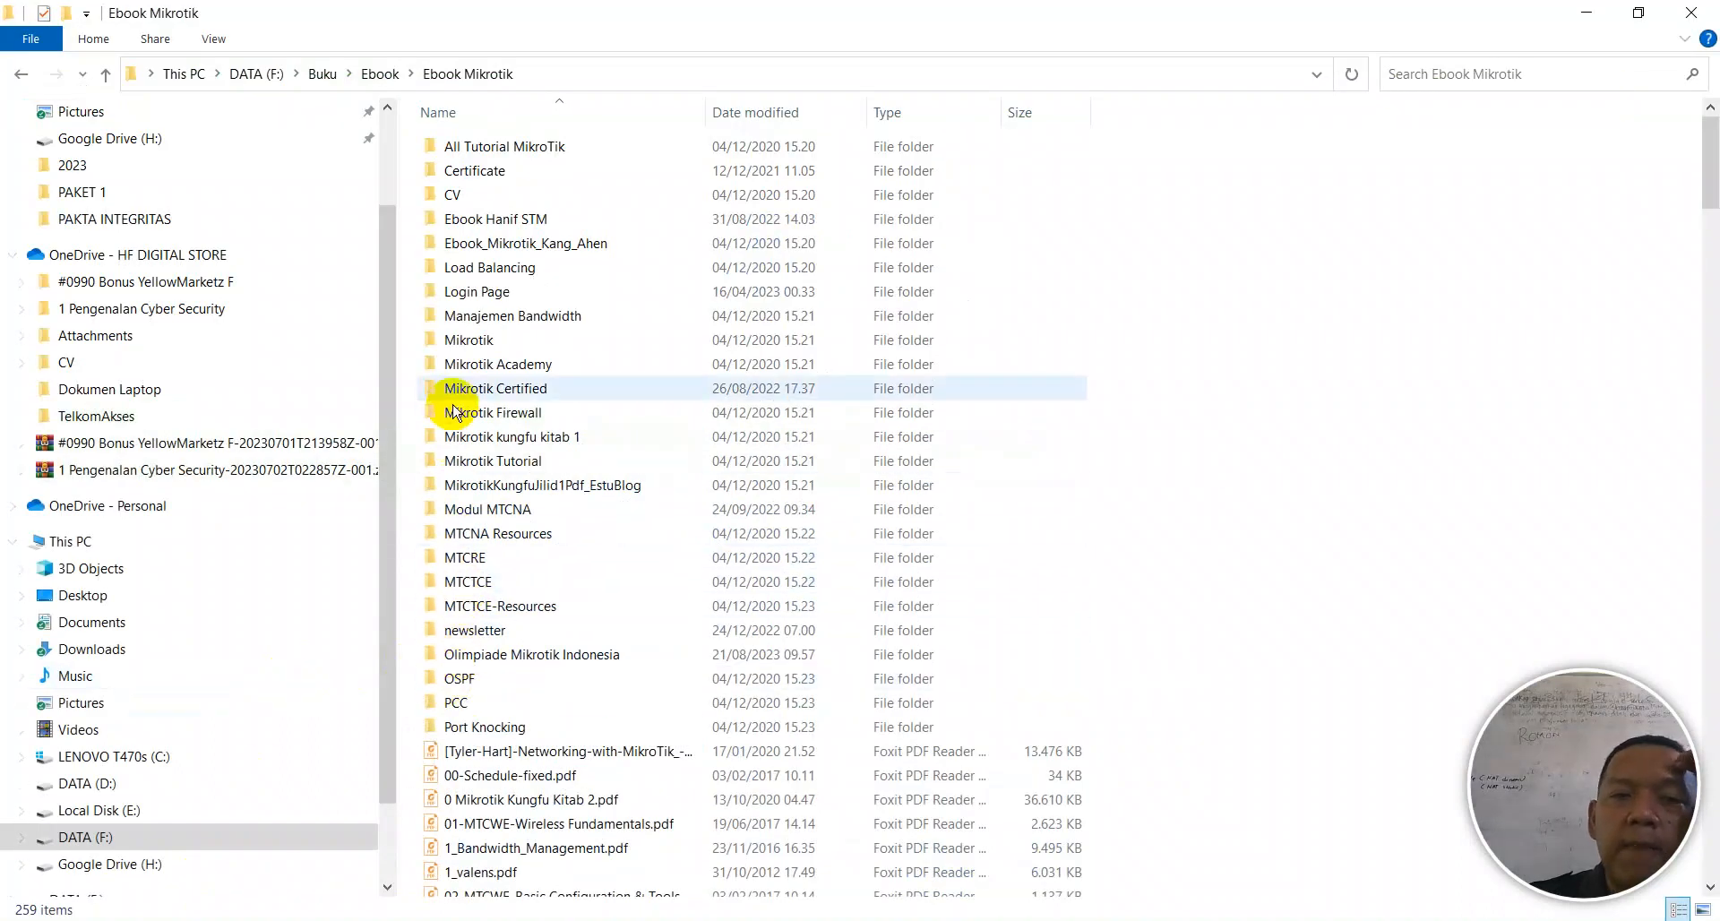
pyautogui.click(456, 302)
pyautogui.doubleClick(455, 303)
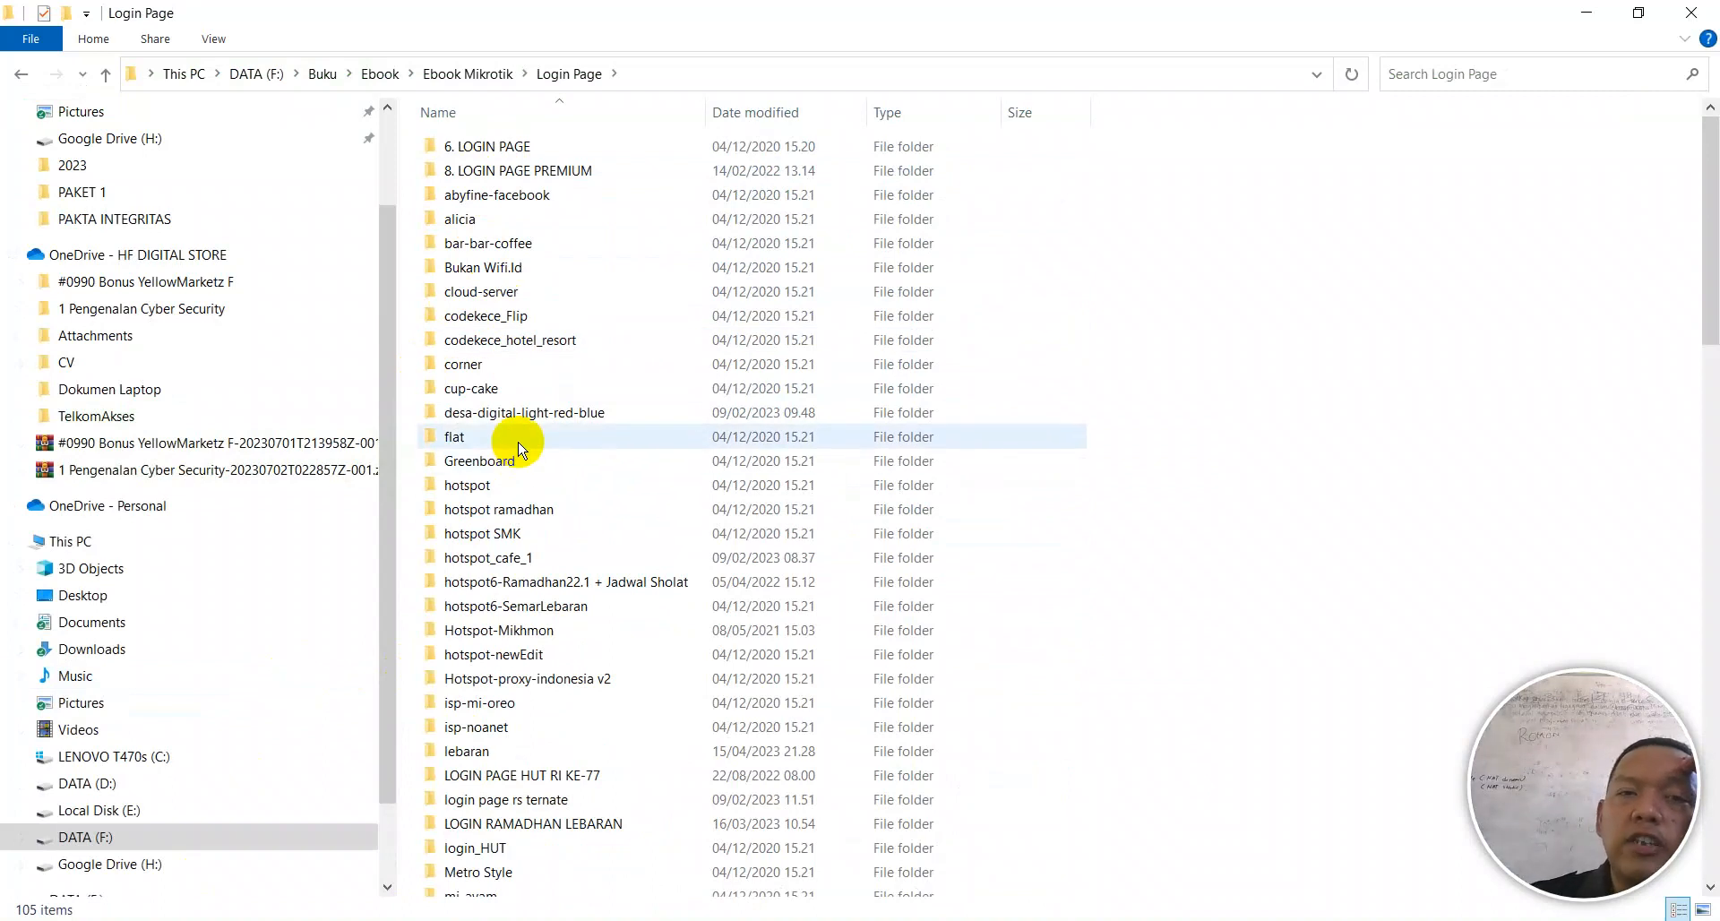
# Step: Preview the blue_like template's login.html, close it, and return to 6. LOGIN PAGE
pyautogui.doubleClick(493, 147)
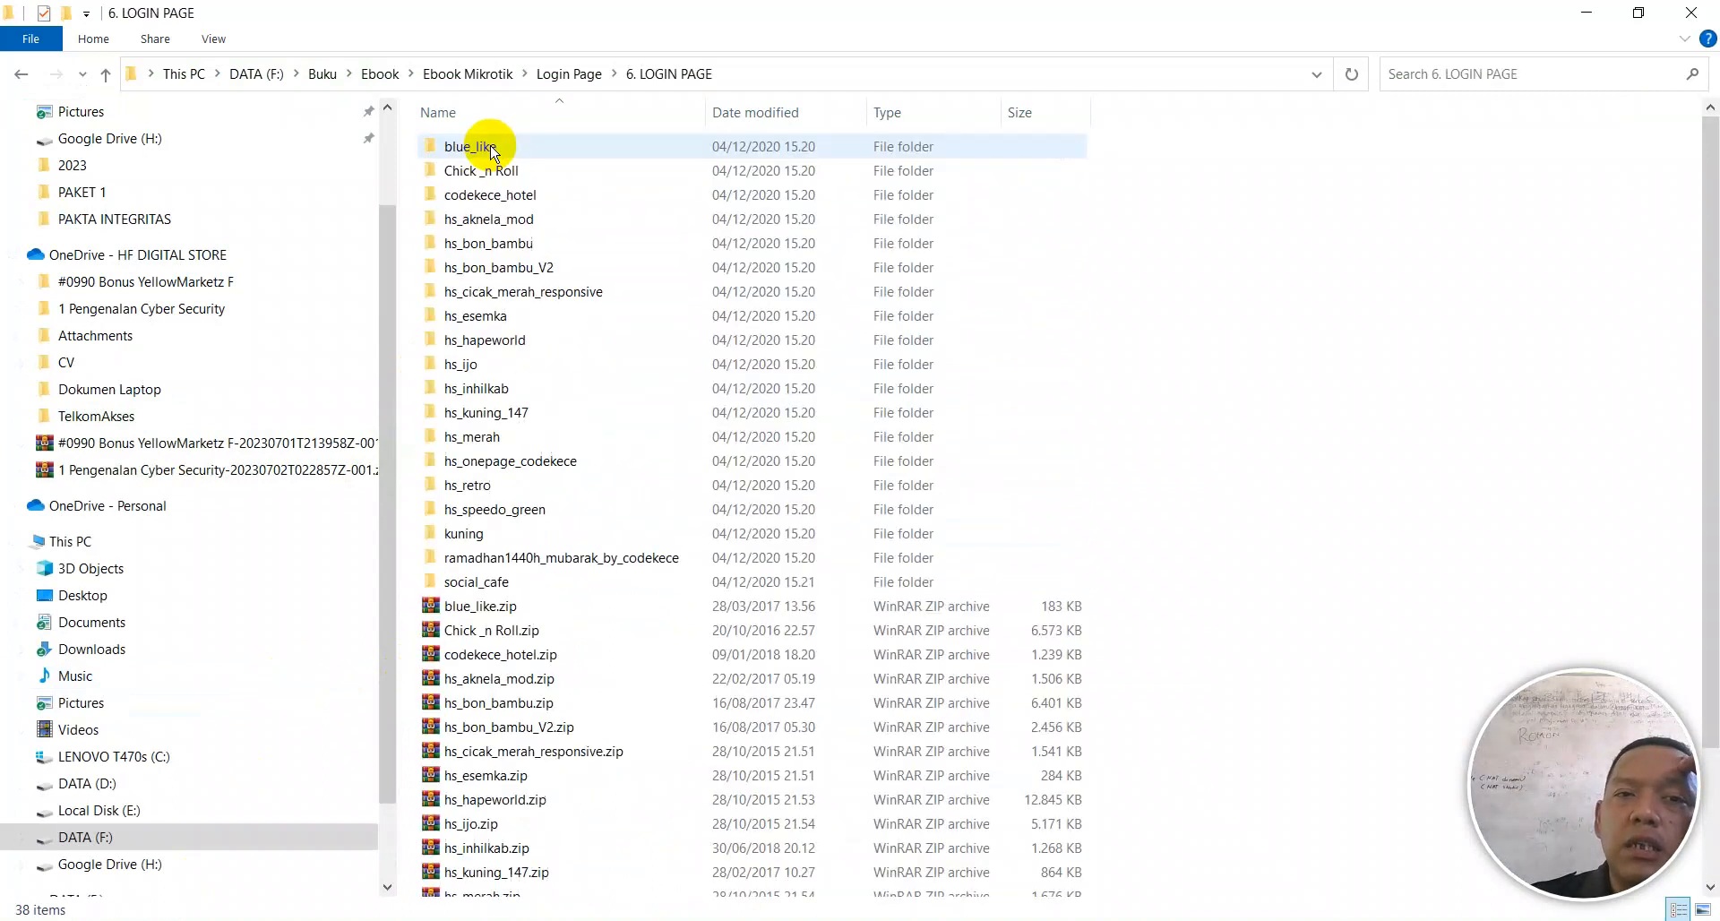
pyautogui.doubleClick(489, 150)
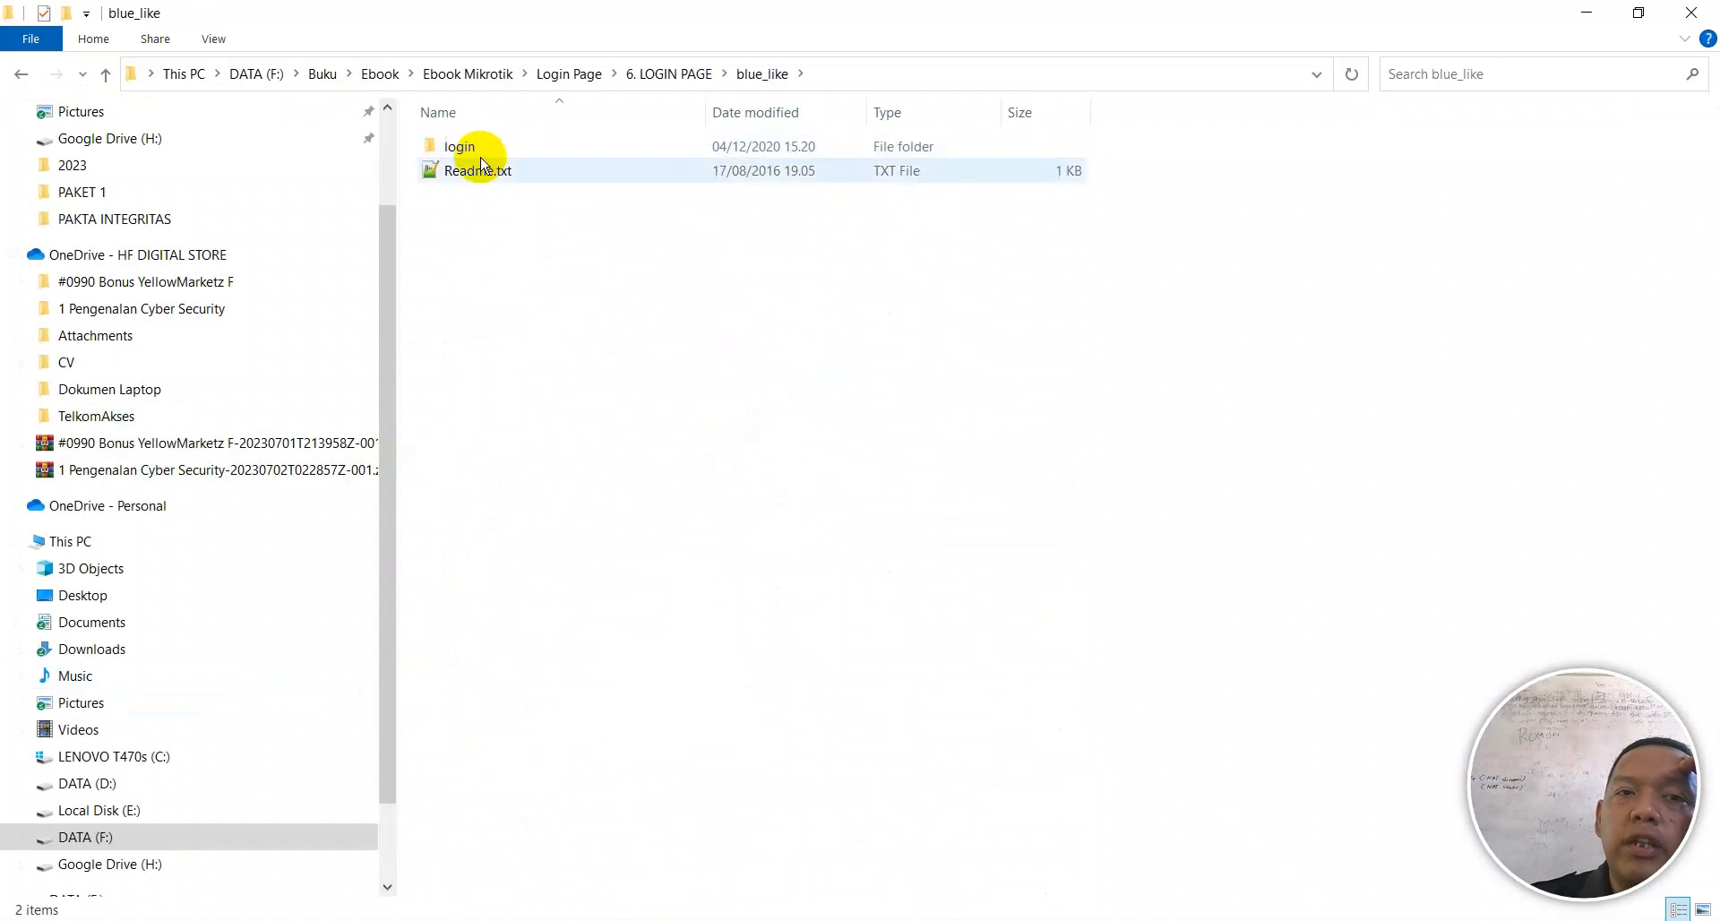
pyautogui.doubleClick(464, 148)
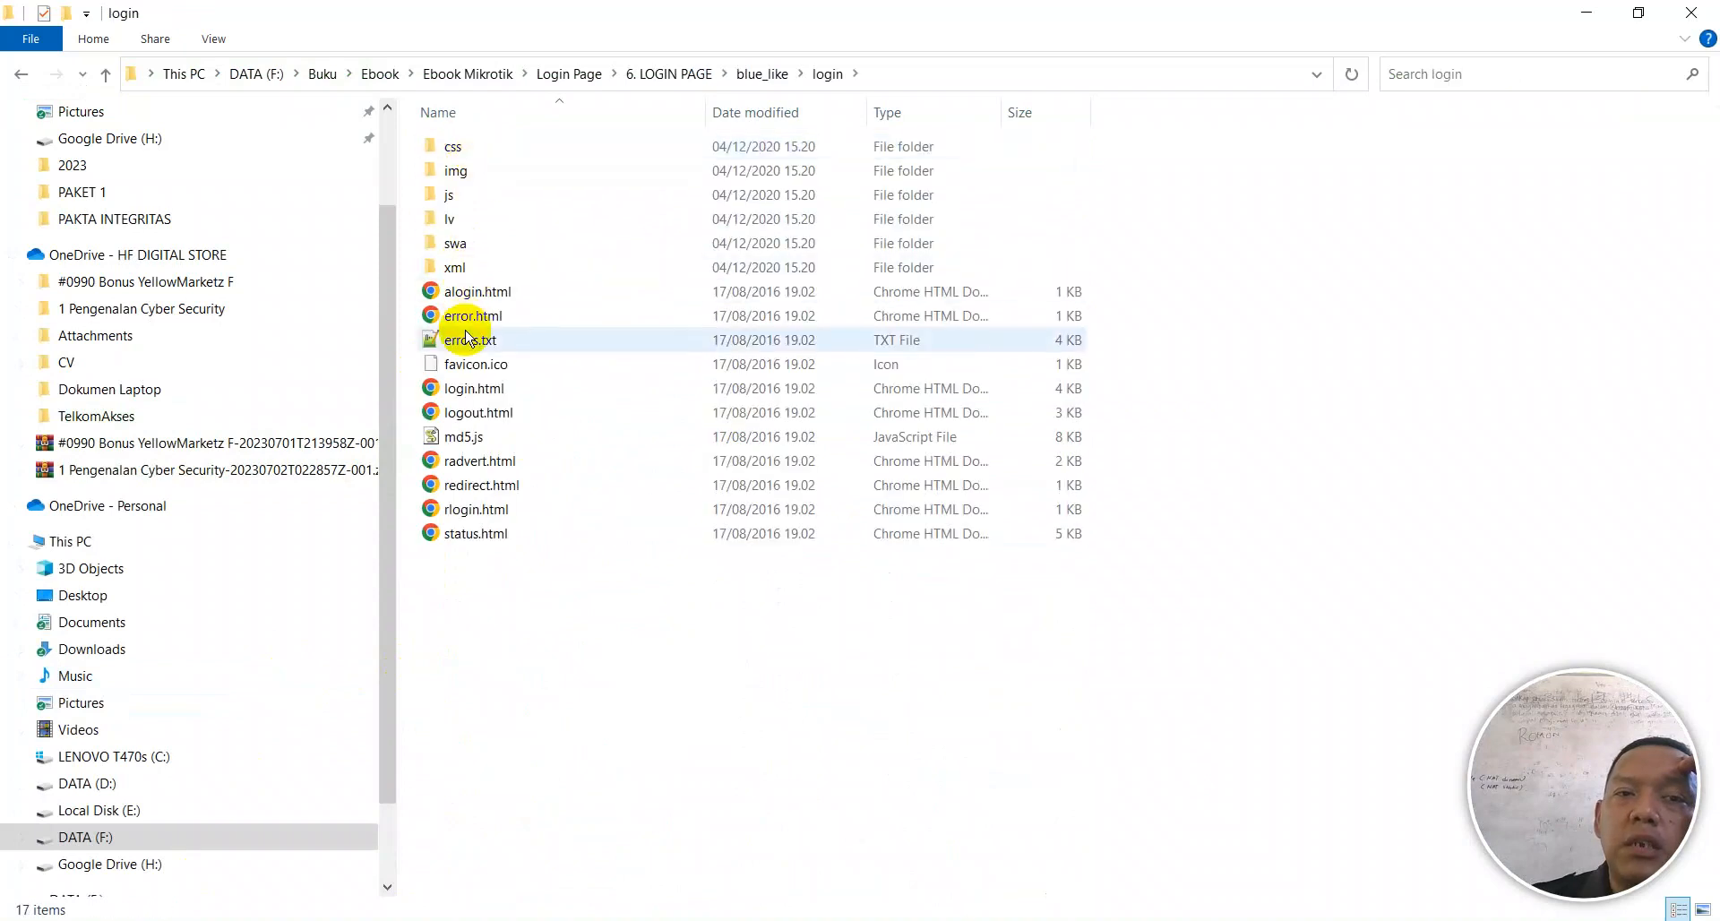
pyautogui.doubleClick(453, 388)
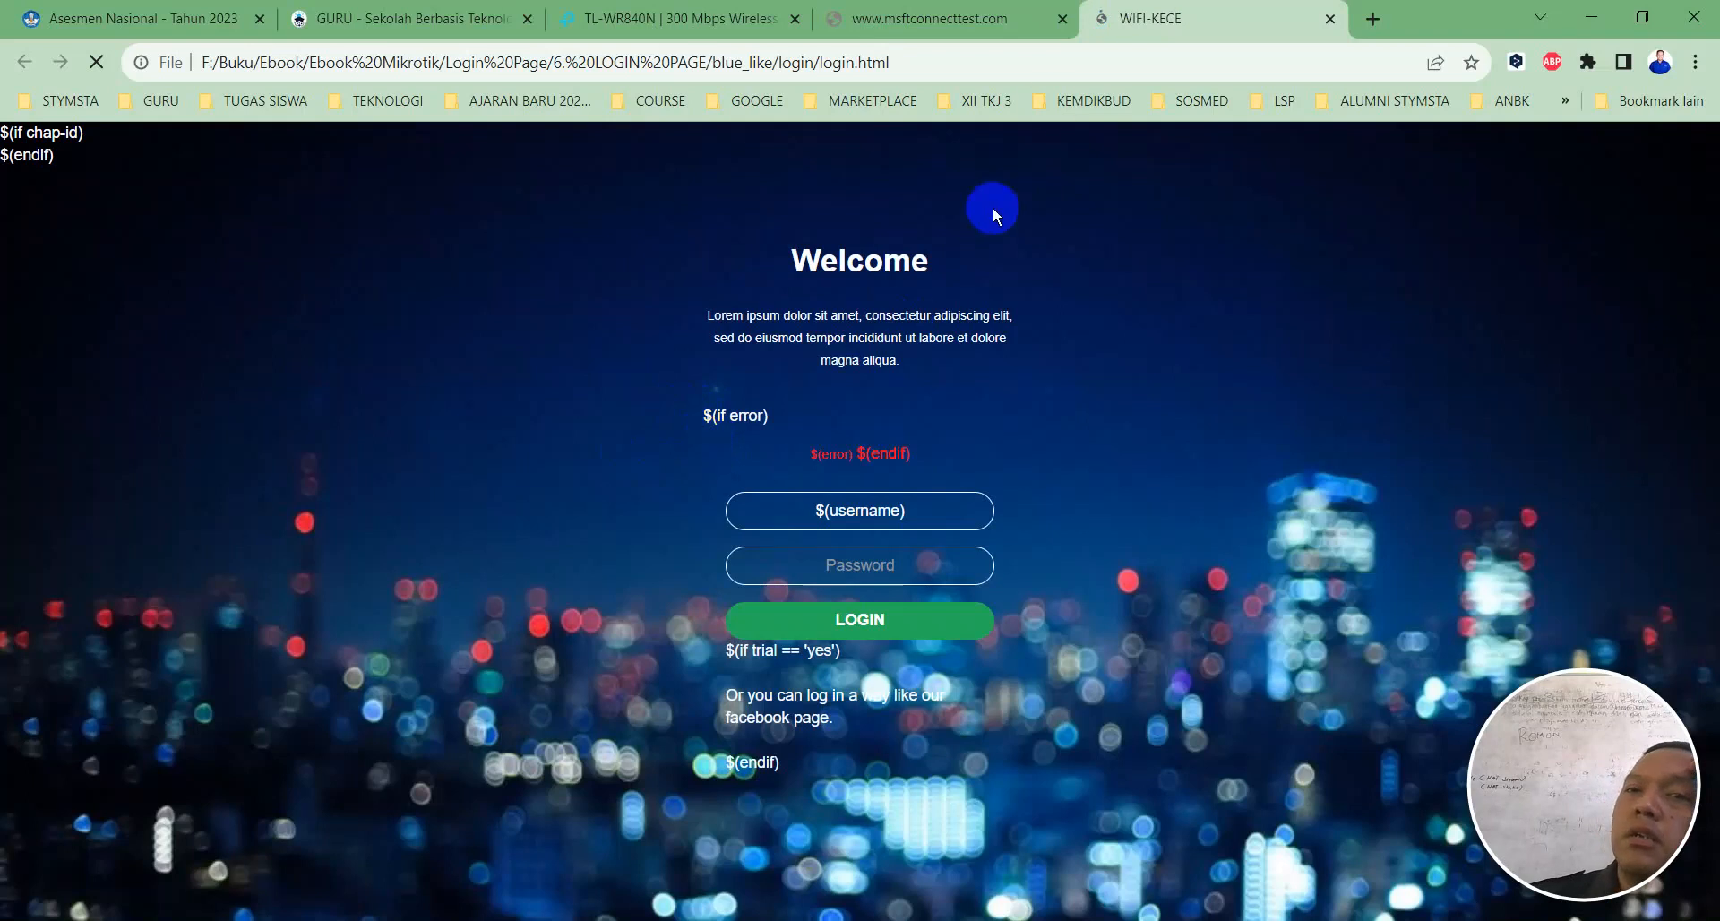
pyautogui.click(1330, 19)
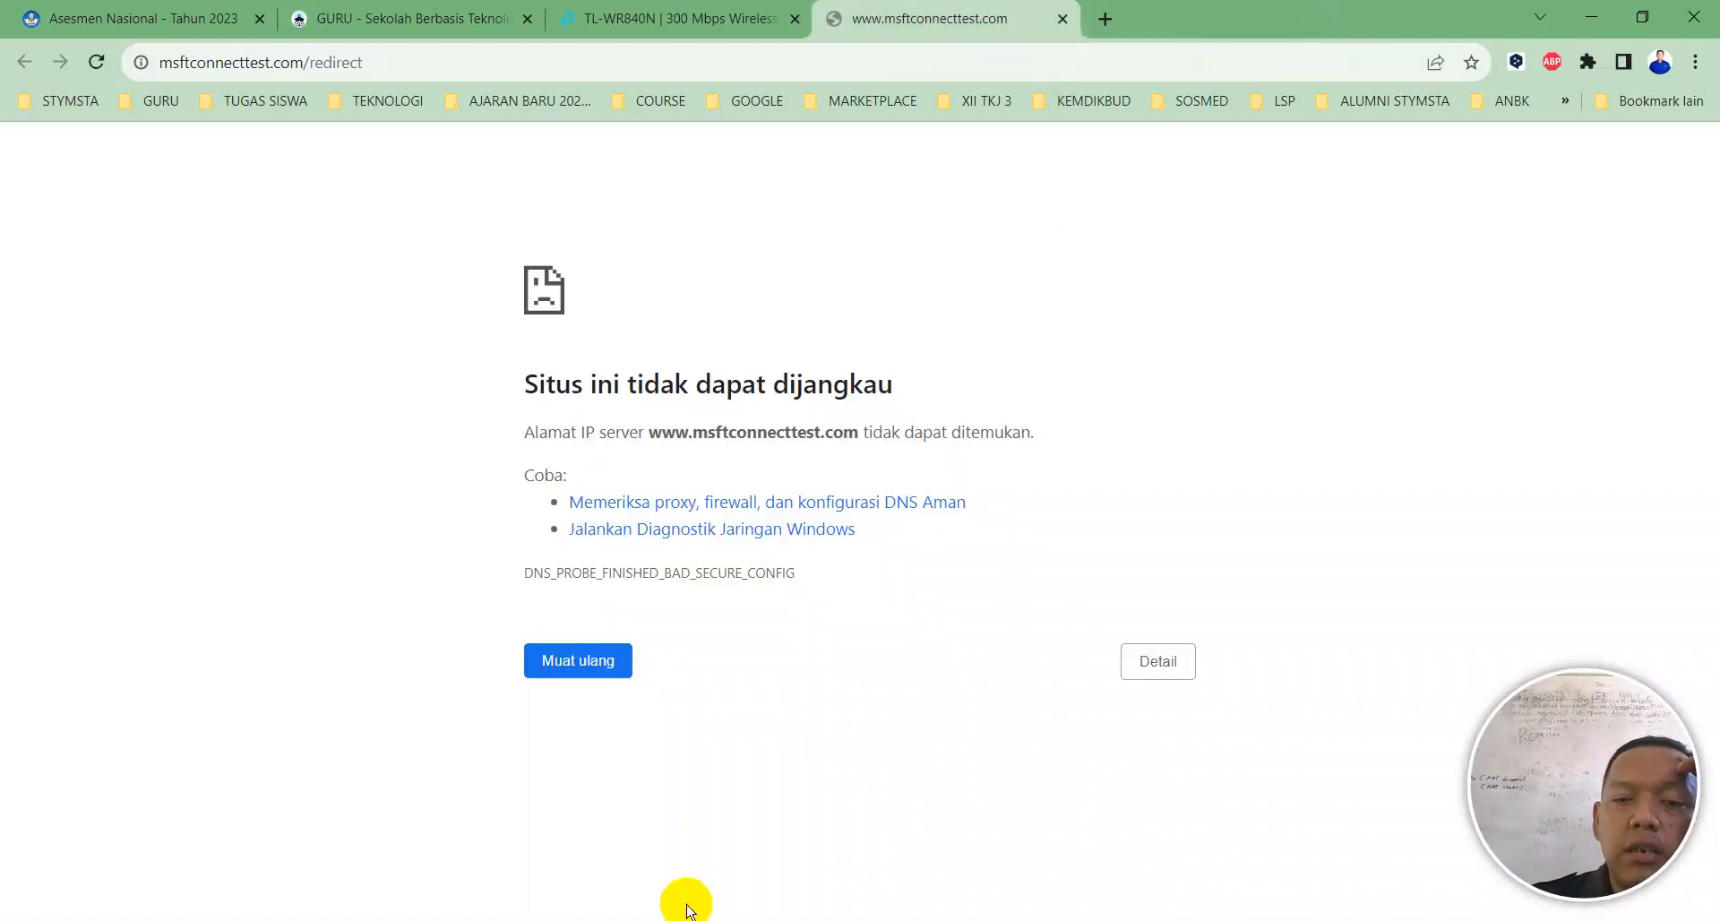
pyautogui.click(672, 920)
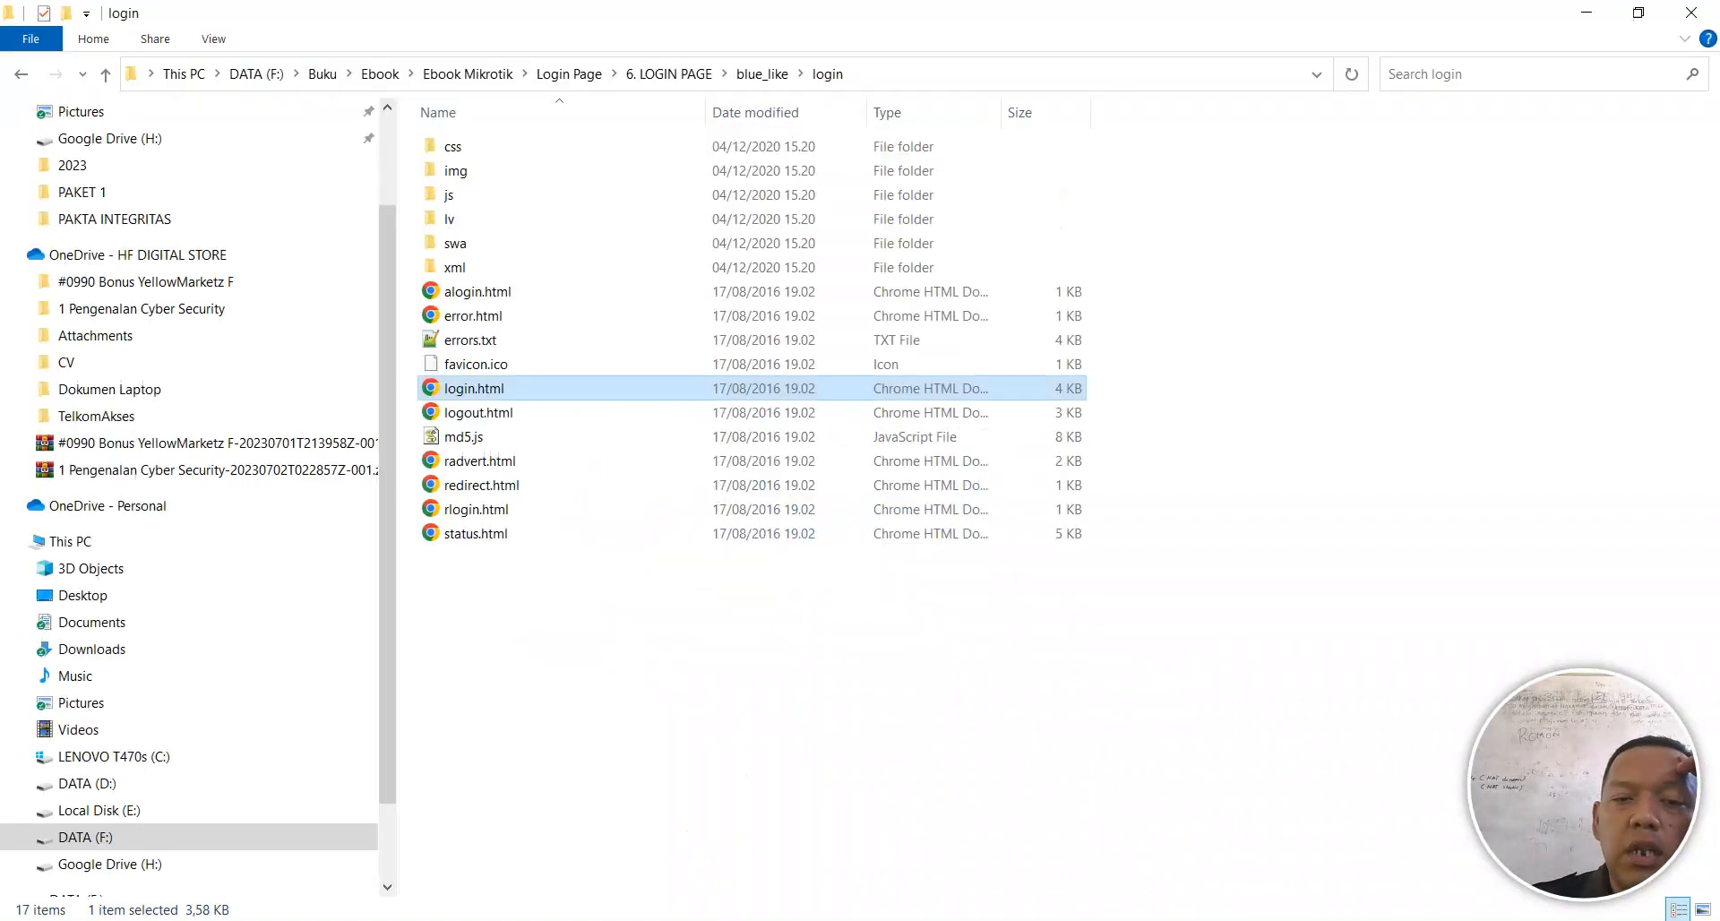
pyautogui.click(681, 75)
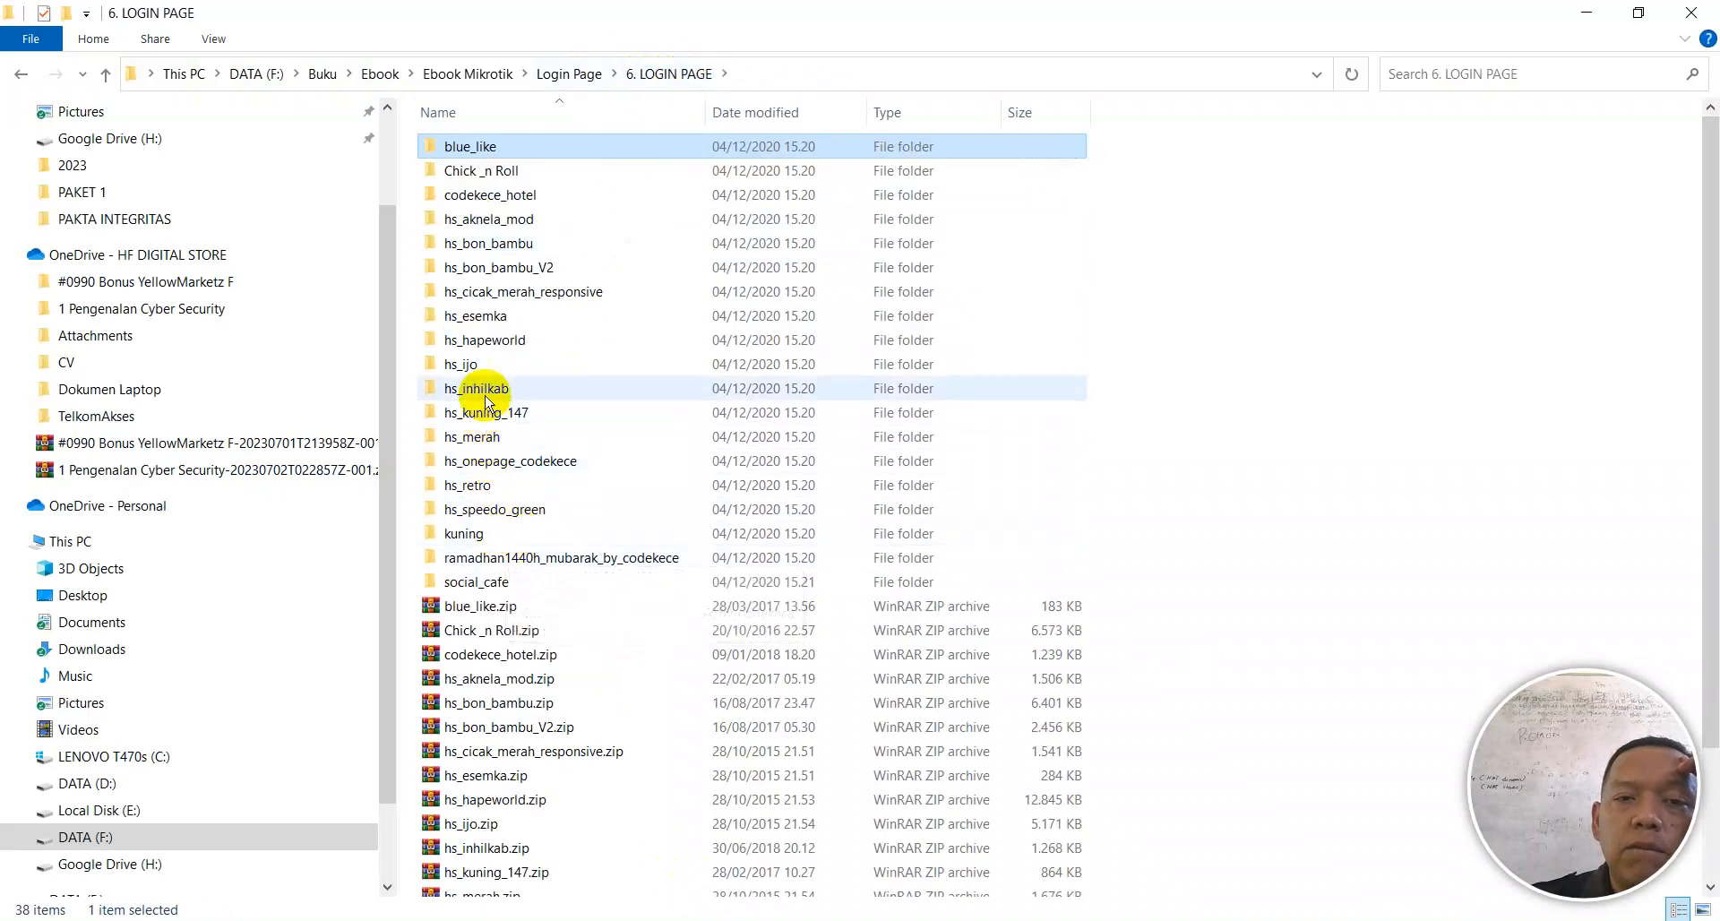
pyautogui.doubleClick(473, 366)
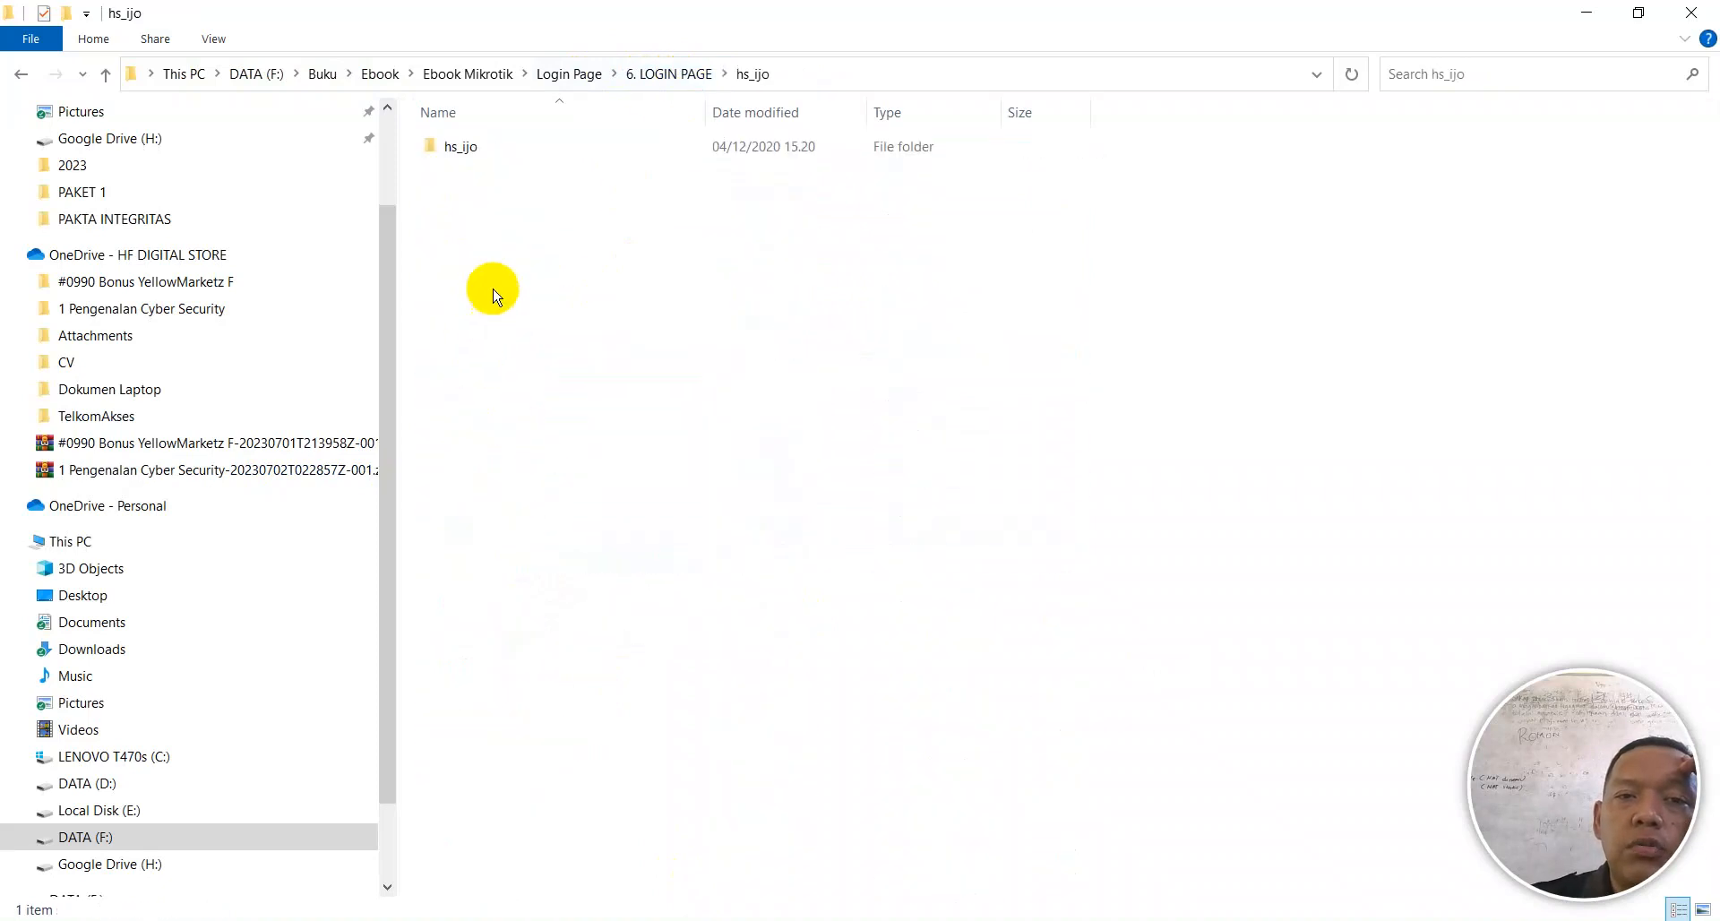
pyautogui.doubleClick(464, 152)
pyautogui.doubleClick(459, 148)
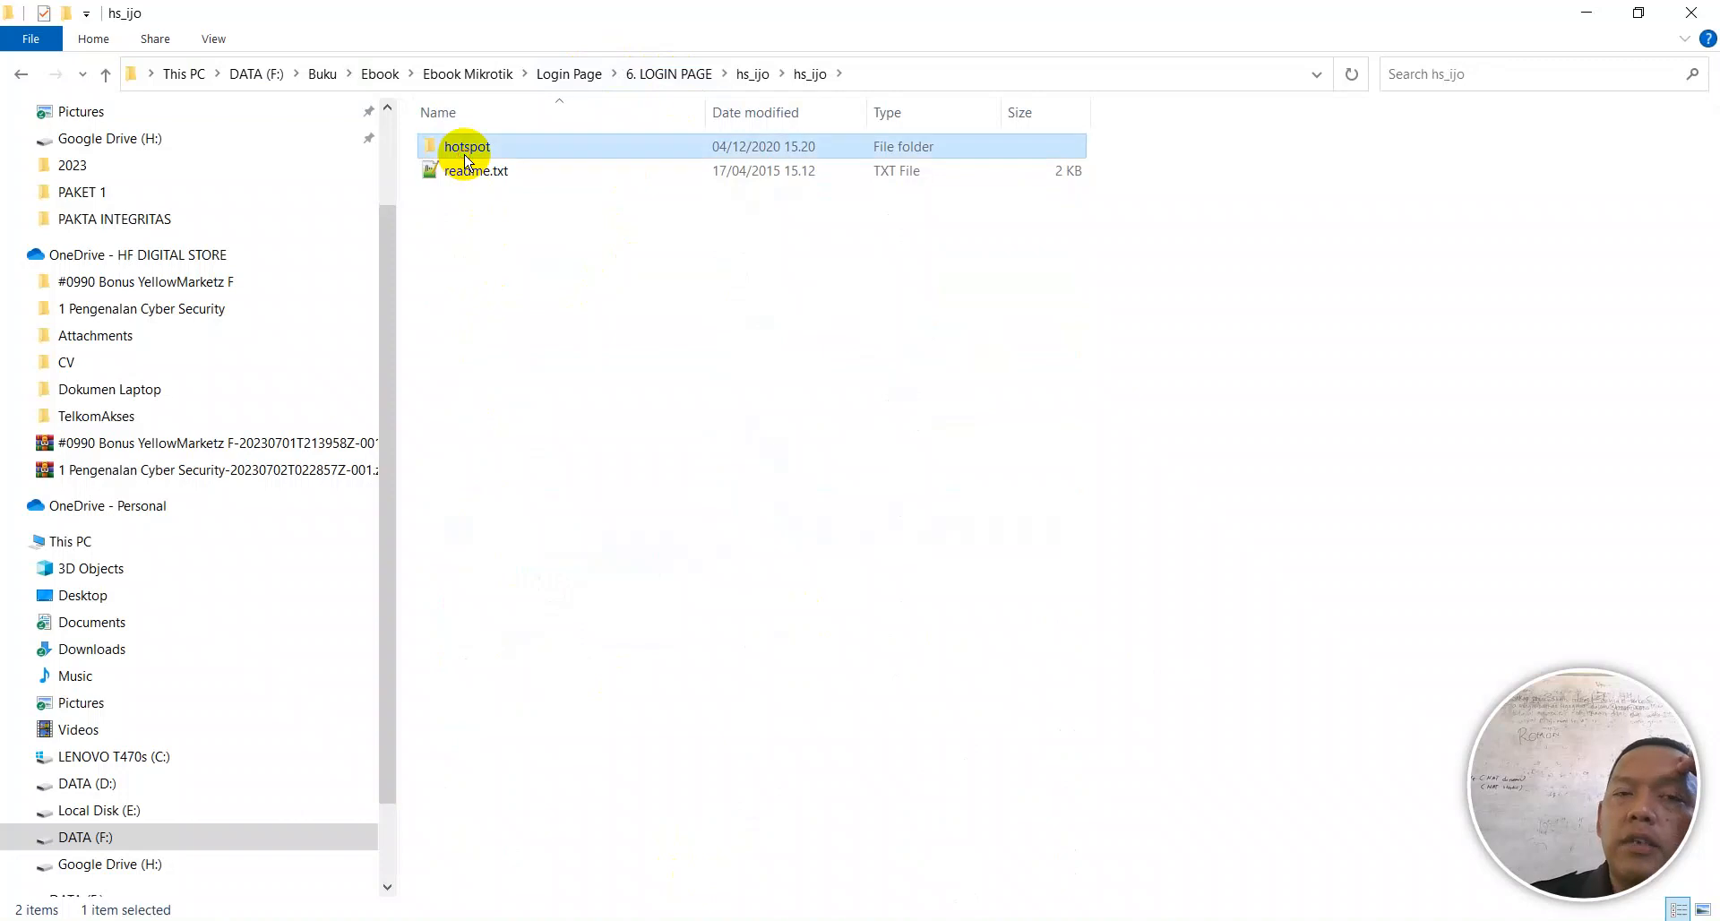
pyautogui.doubleClick(461, 413)
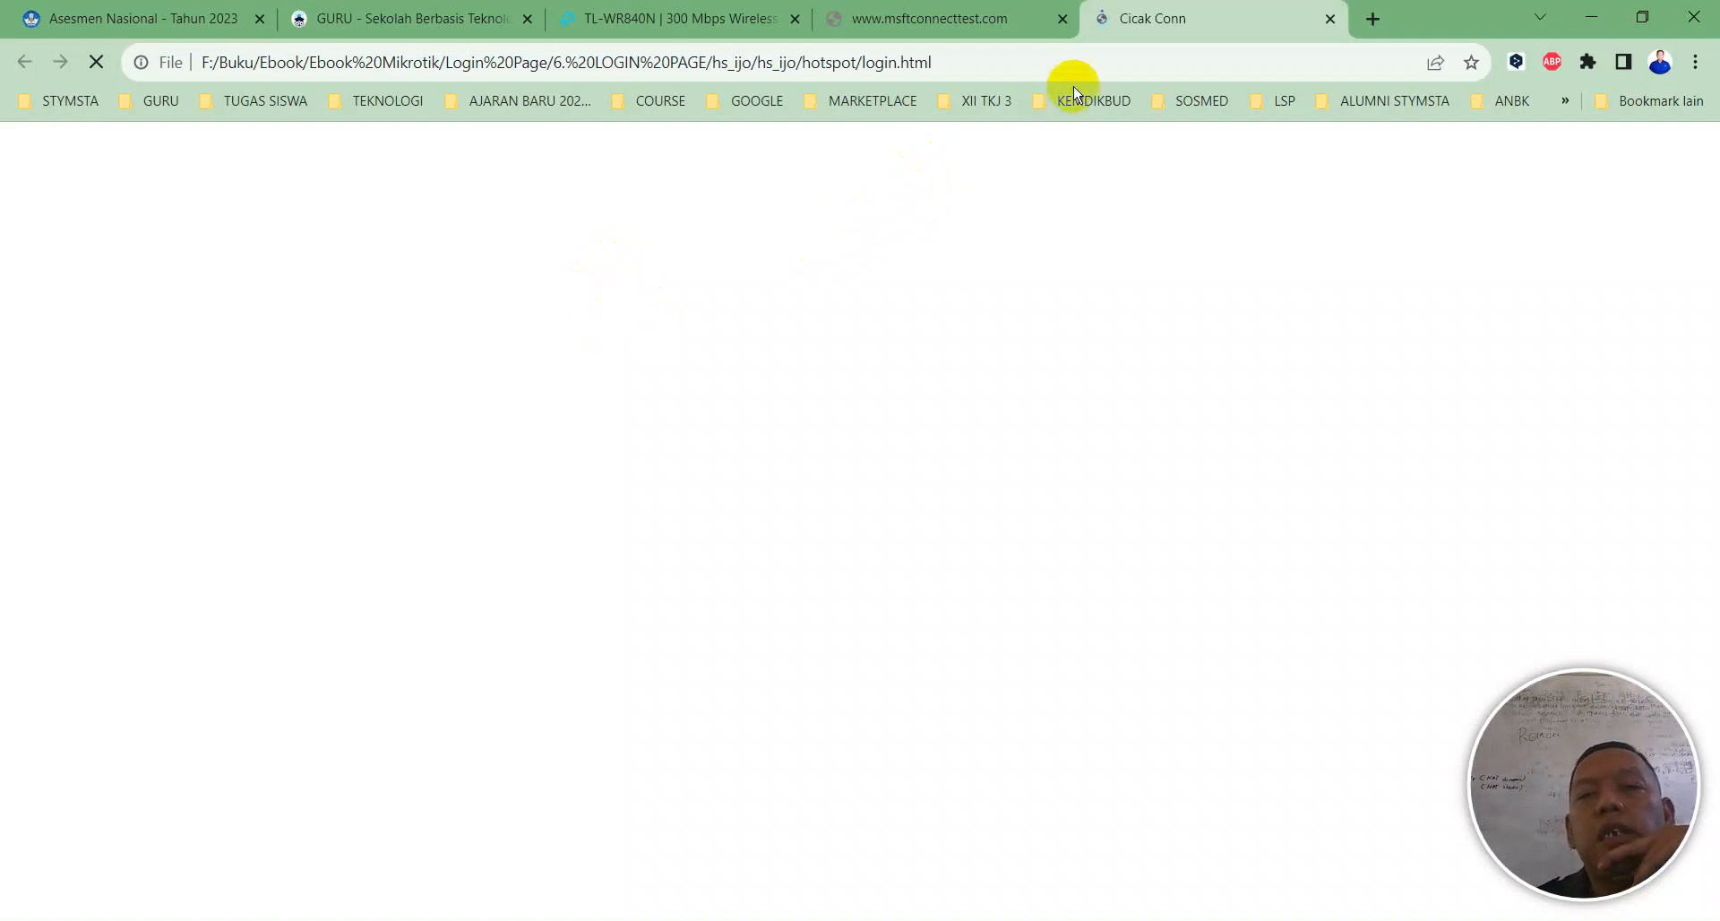
pyautogui.click(1329, 19)
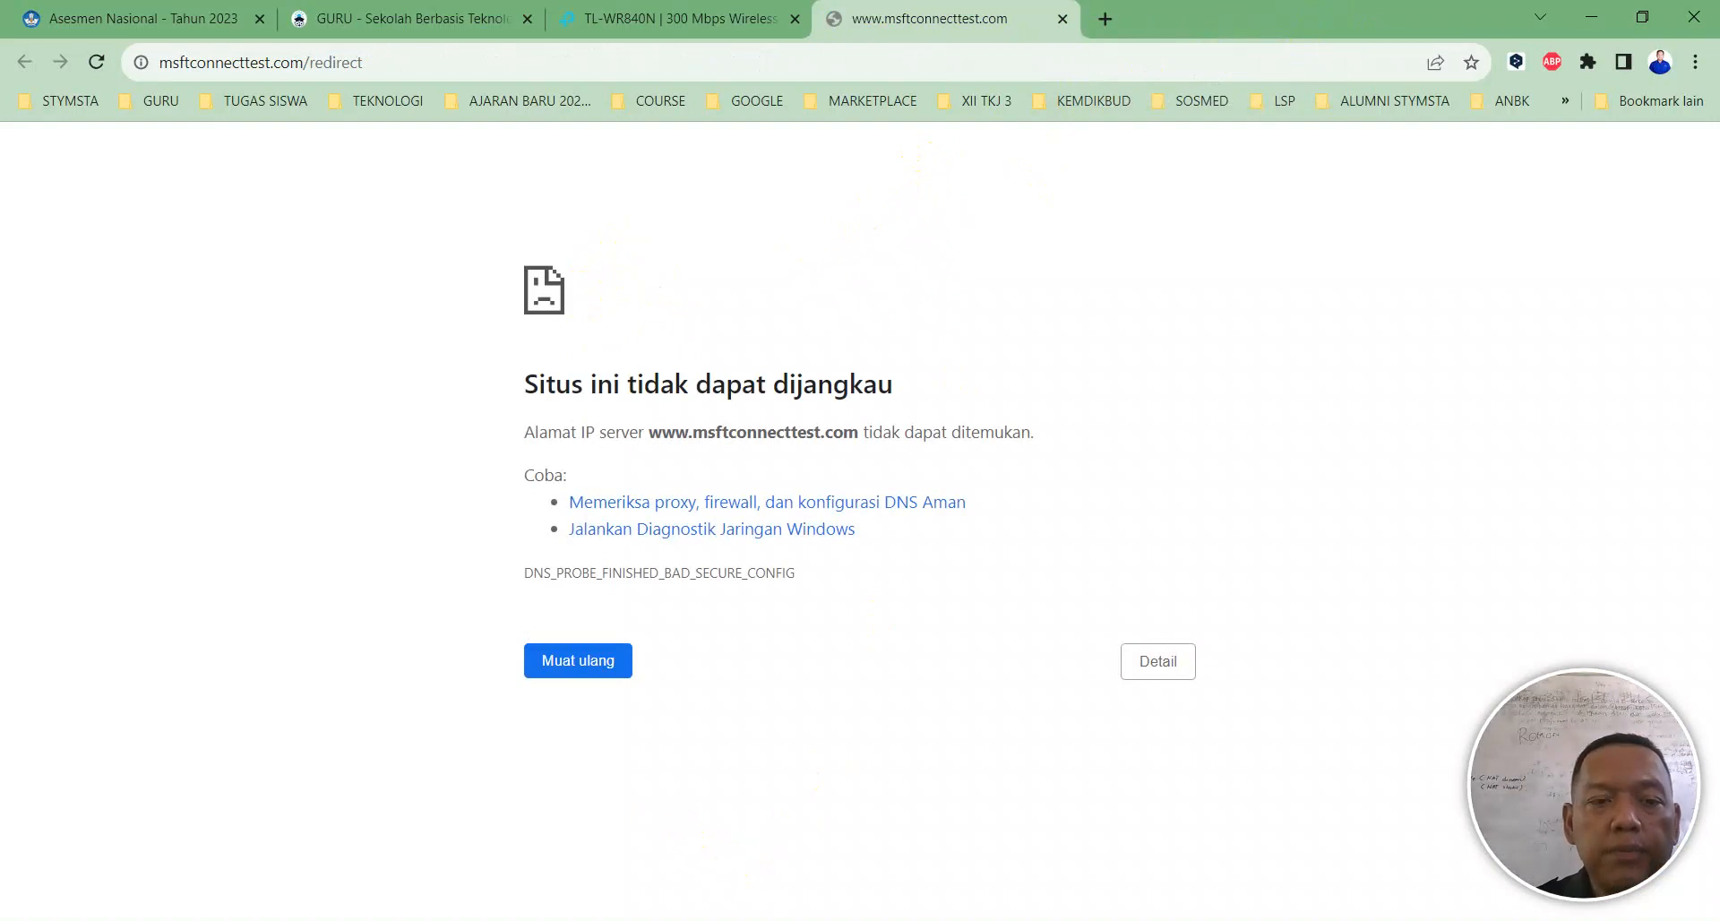
pyautogui.click(658, 856)
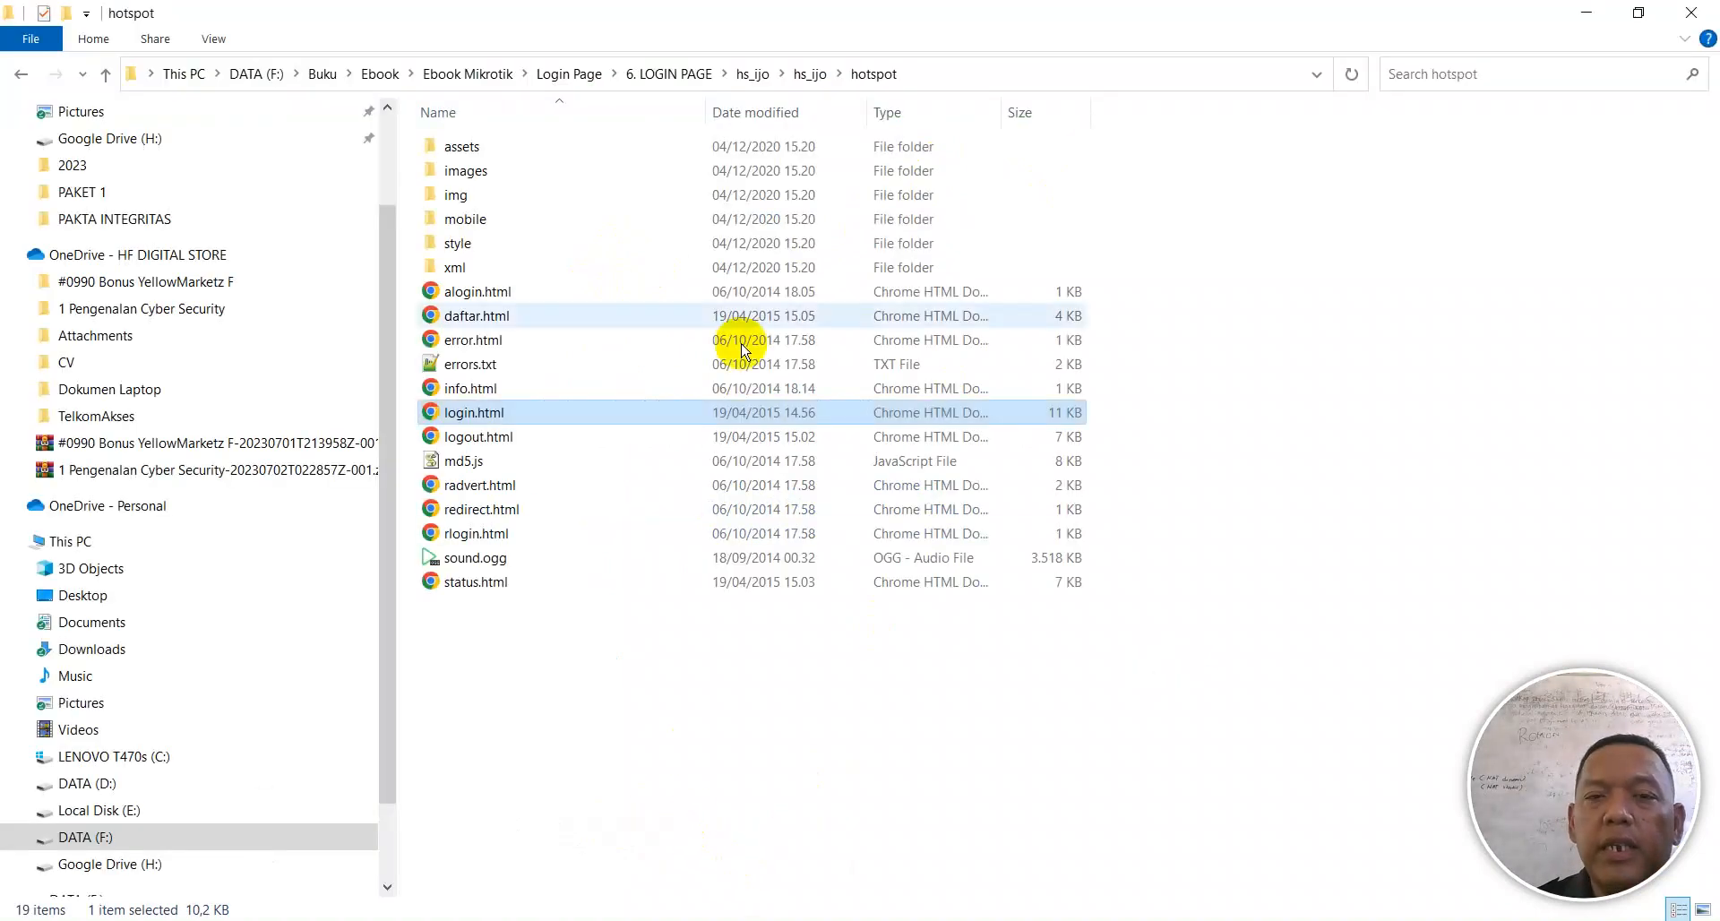
pyautogui.click(688, 75)
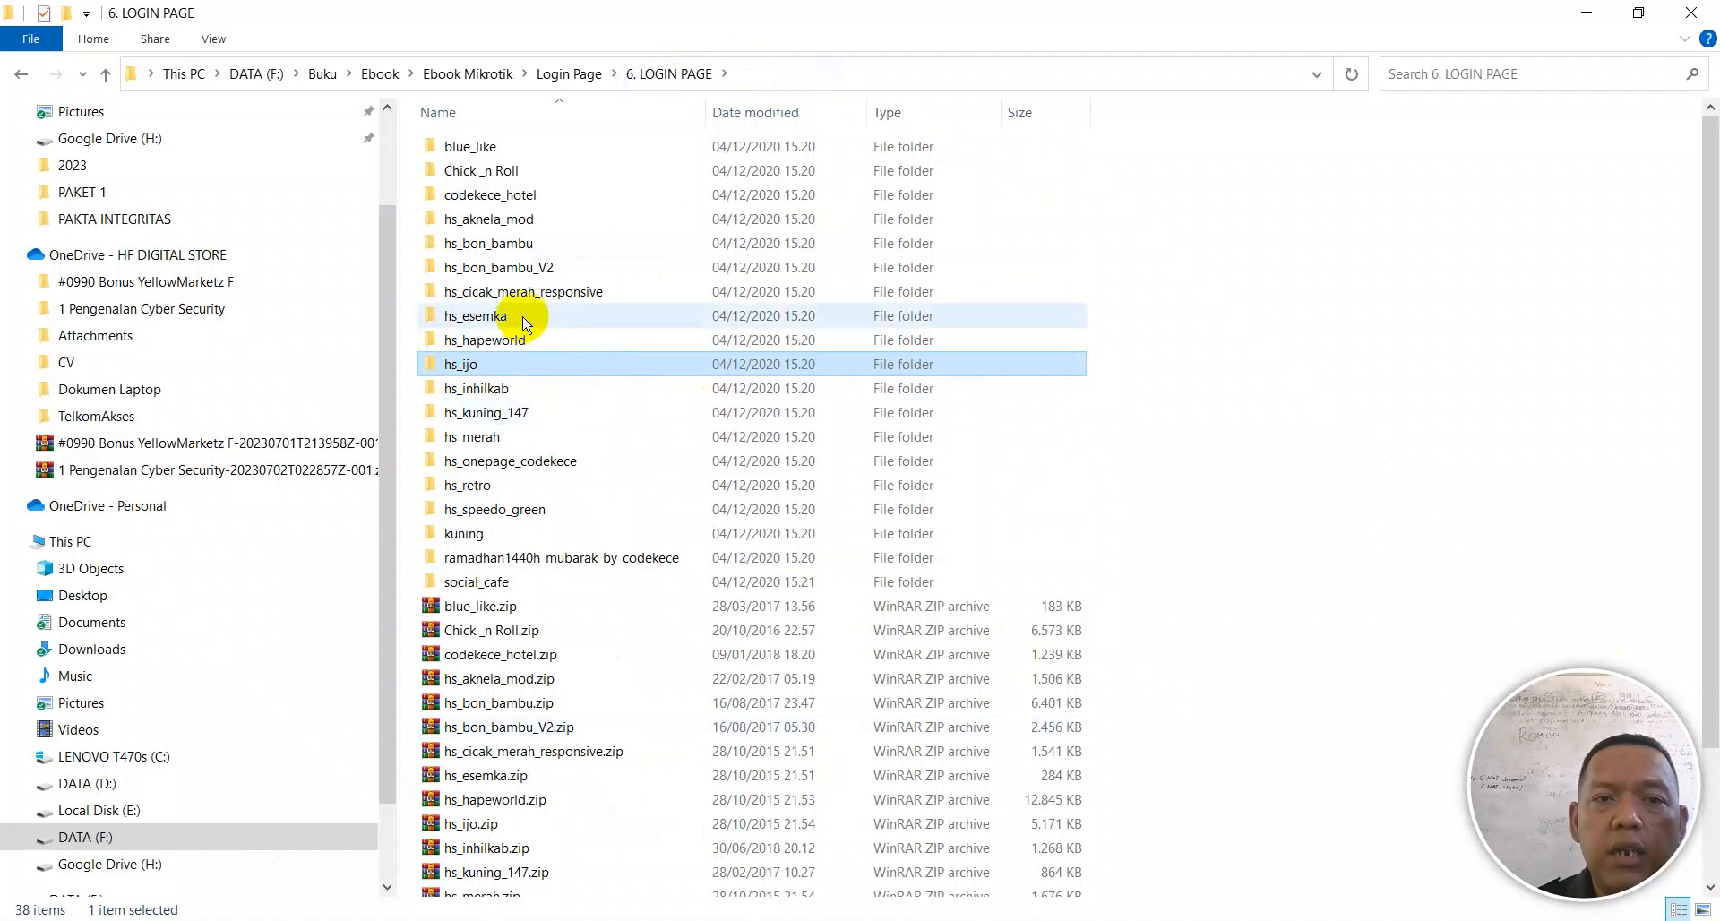
# Step: Open hs_bon_bambu_V2 > hs_bon_bambu > bom_bambu and preview its Hotel Bon Bambu login.html in Chrome
pyautogui.doubleClick(502, 267)
pyautogui.doubleClick(464, 146)
pyautogui.doubleClick(470, 152)
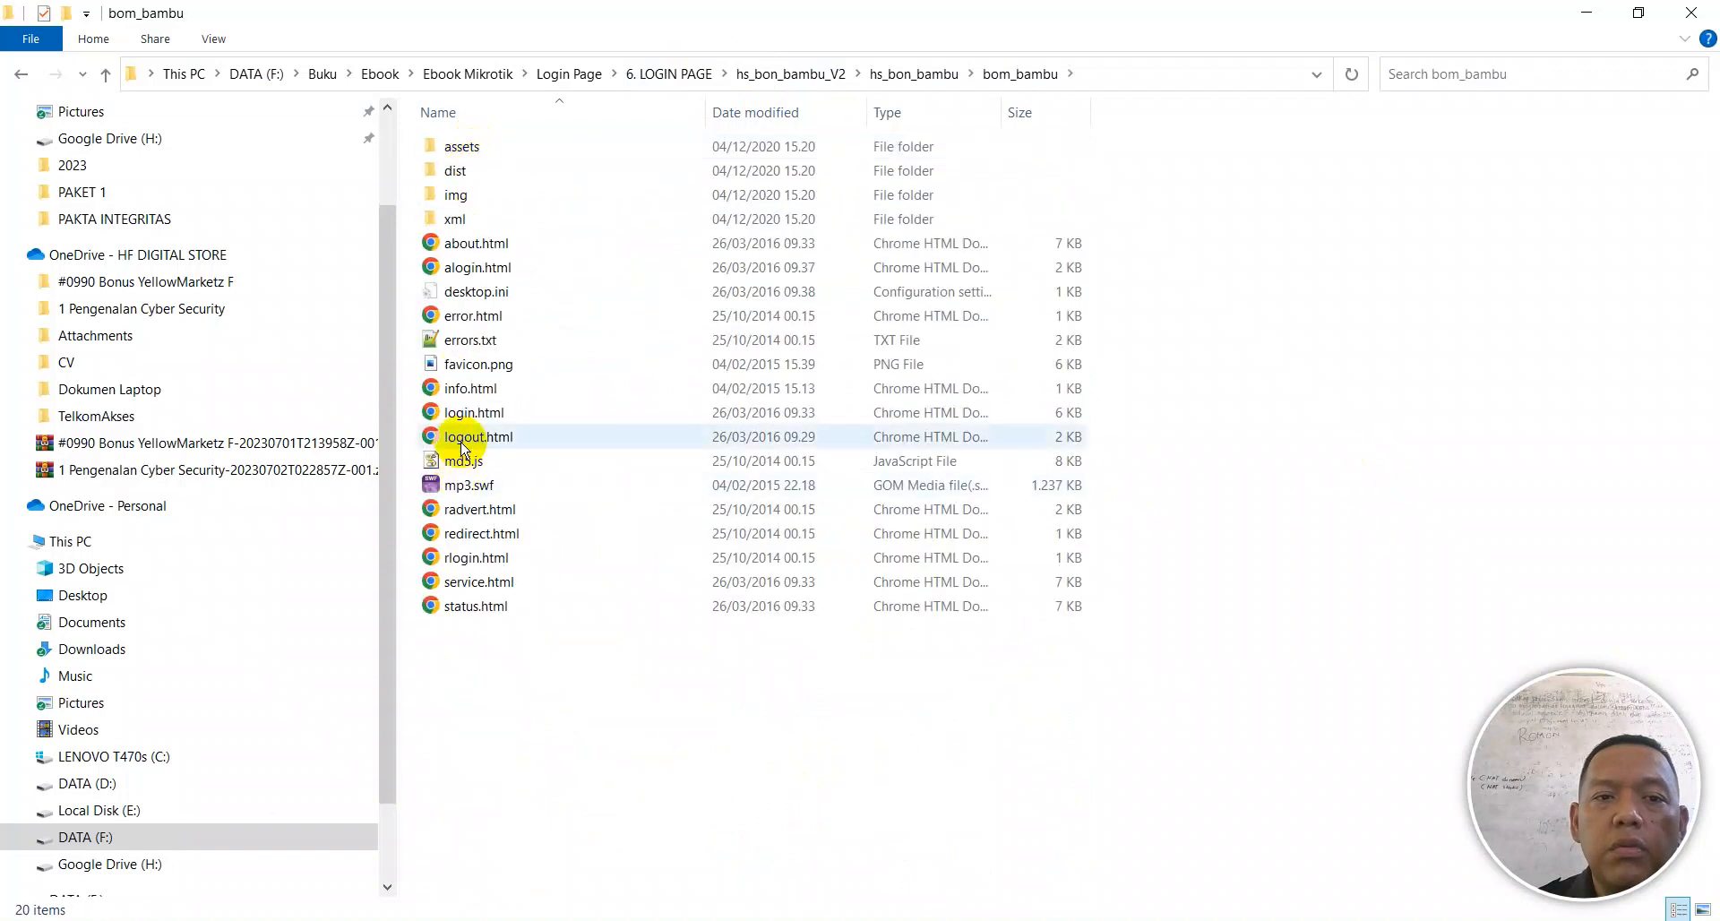
pyautogui.doubleClick(464, 412)
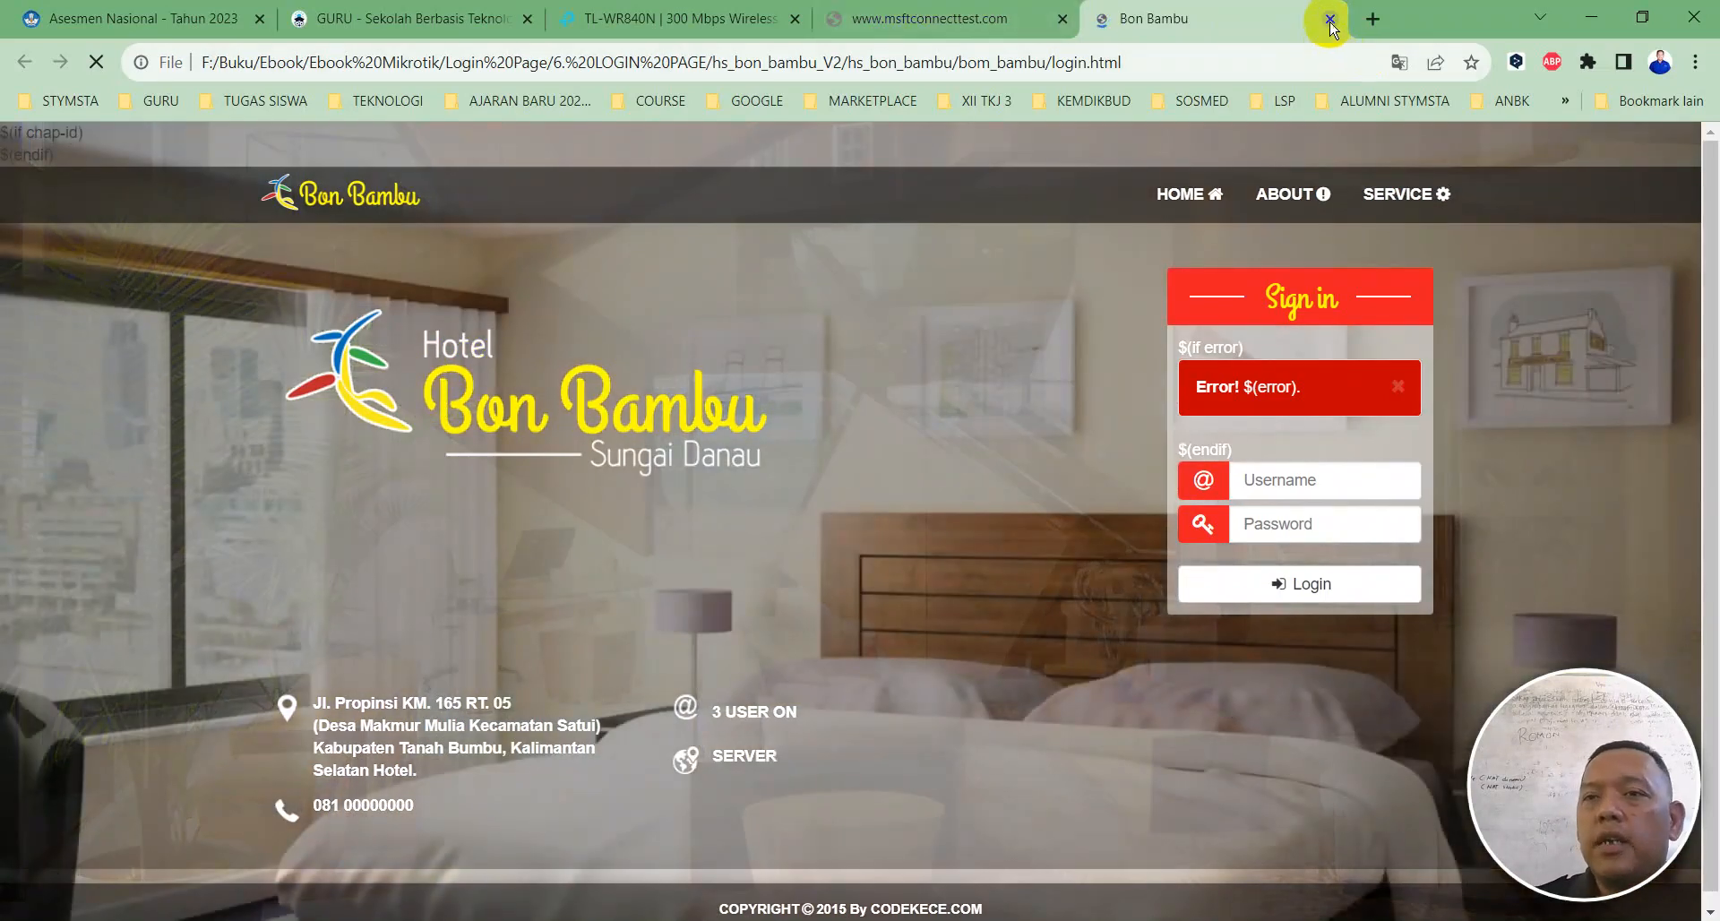
pyautogui.click(1324, 19)
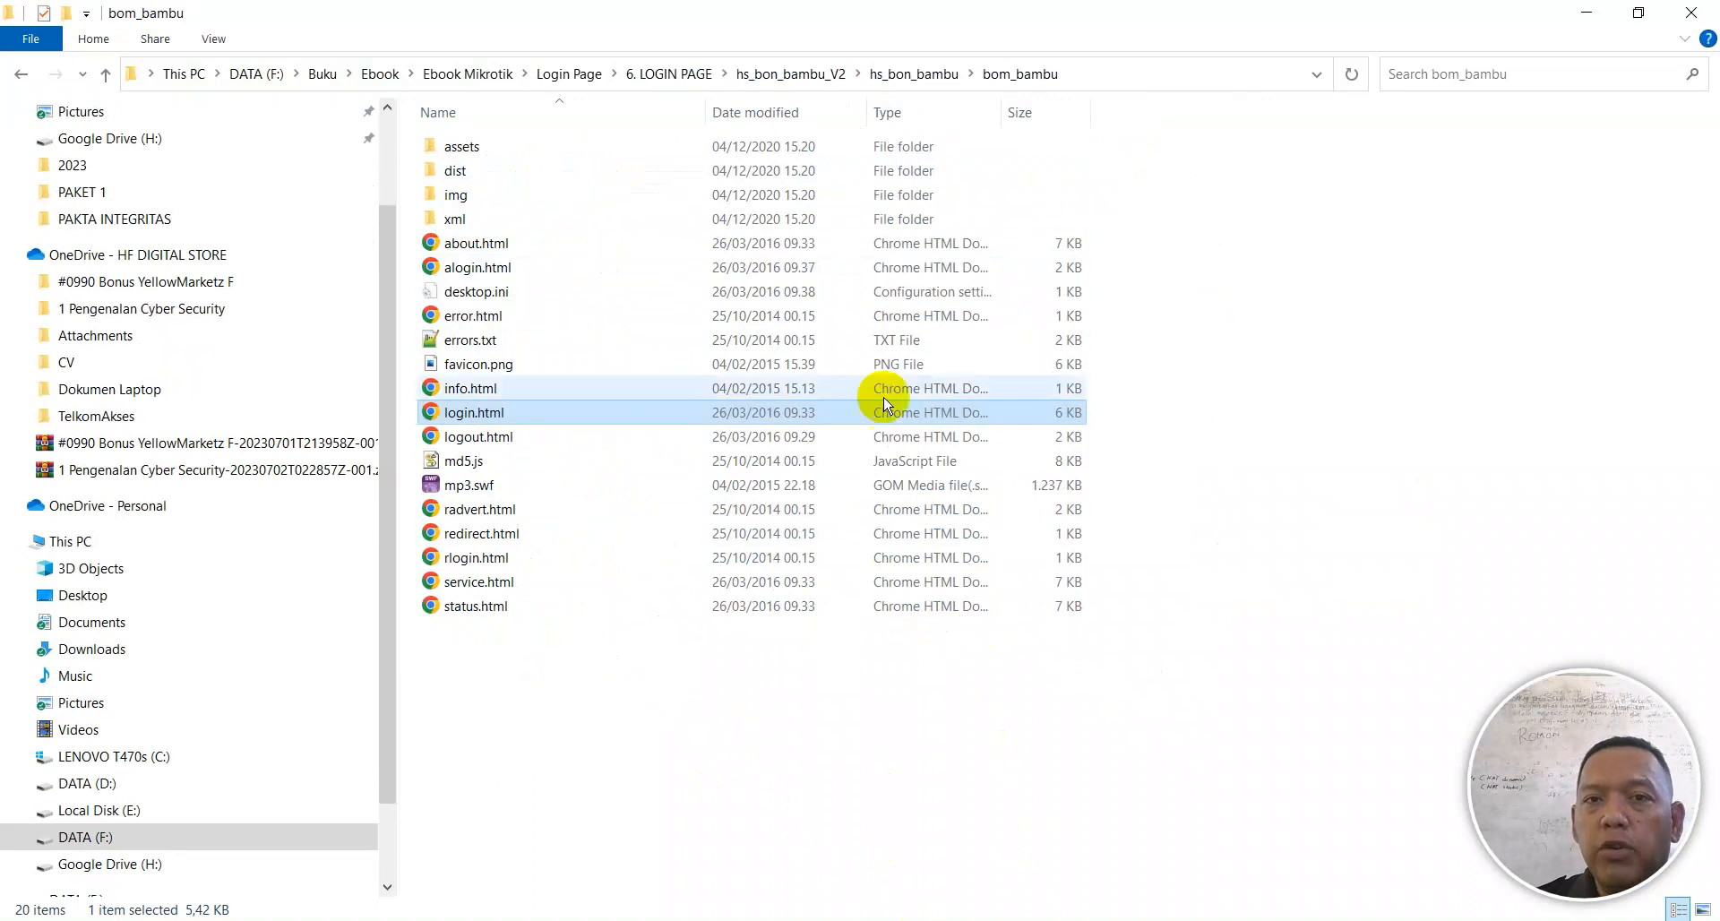
# Step: Go up to hs_bon_bambu, reconnect WinBox to R-VLAN-SERVER, and close Wireless Tables
pyautogui.click(927, 72)
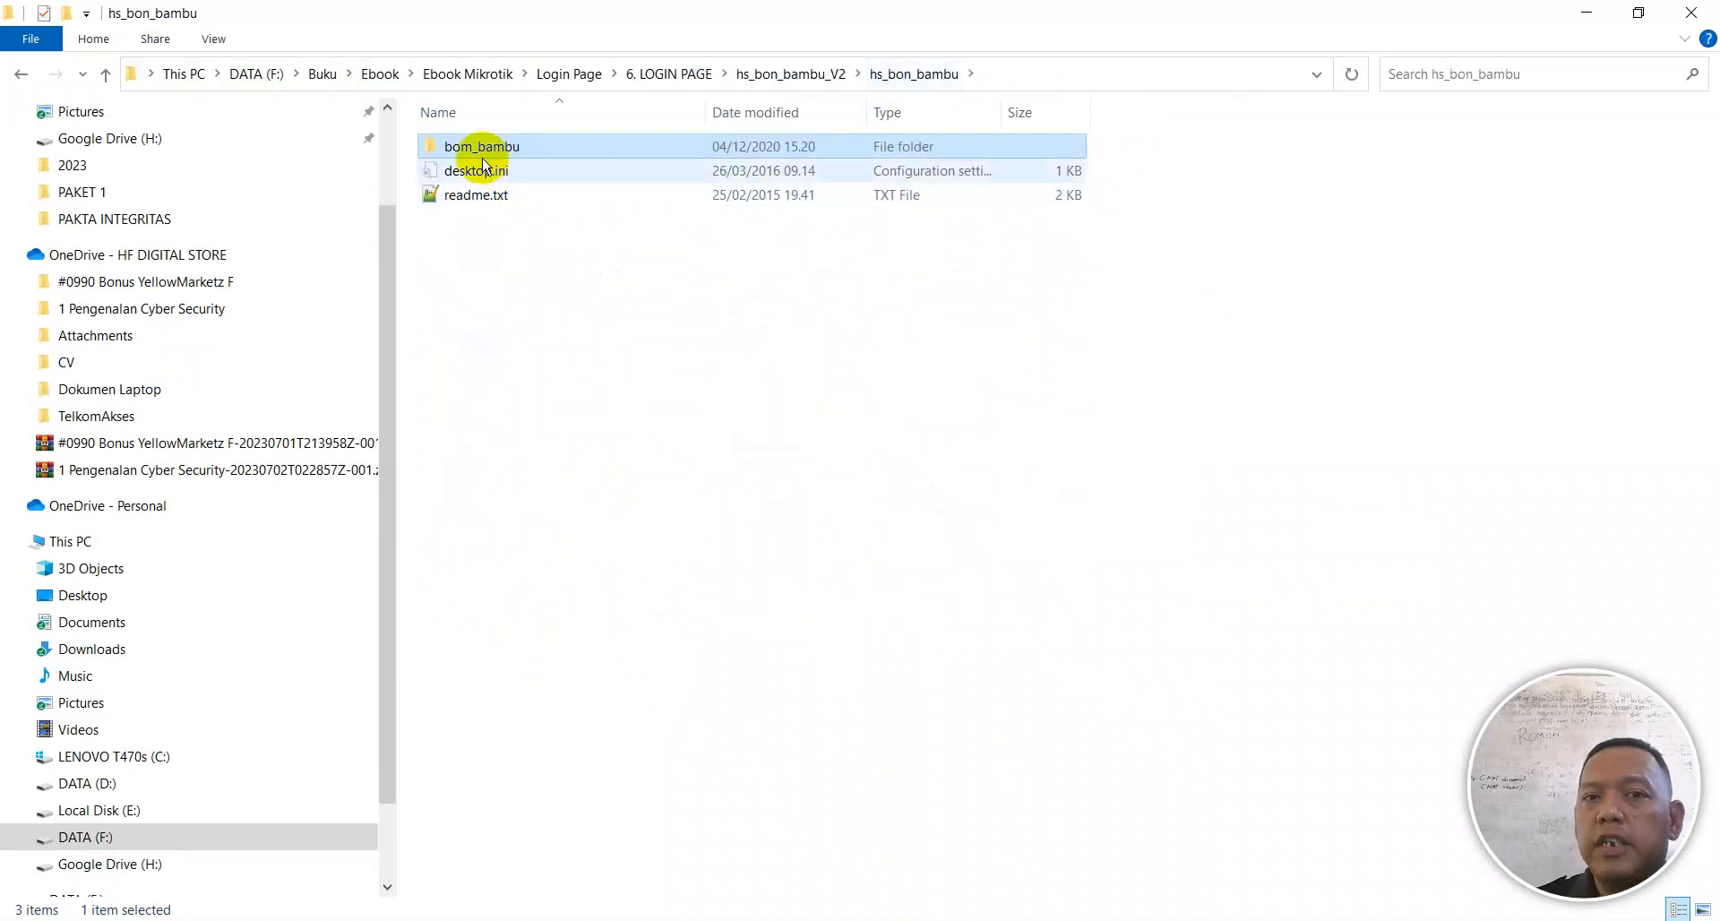
pyautogui.click(1097, 920)
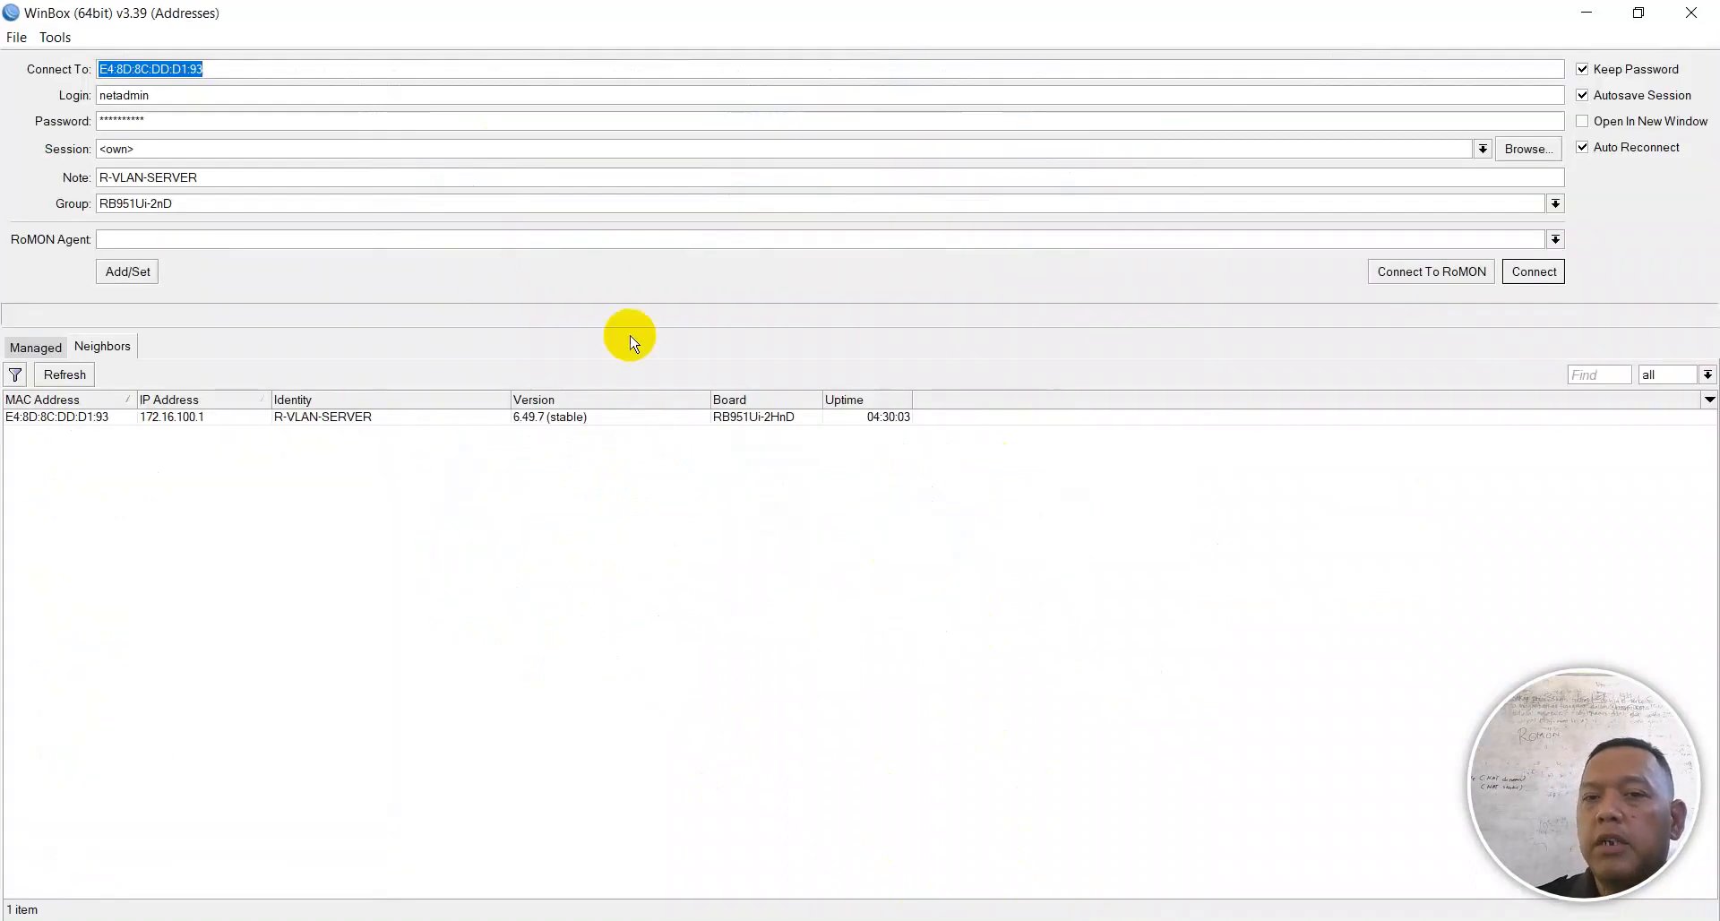
pyautogui.click(89, 415)
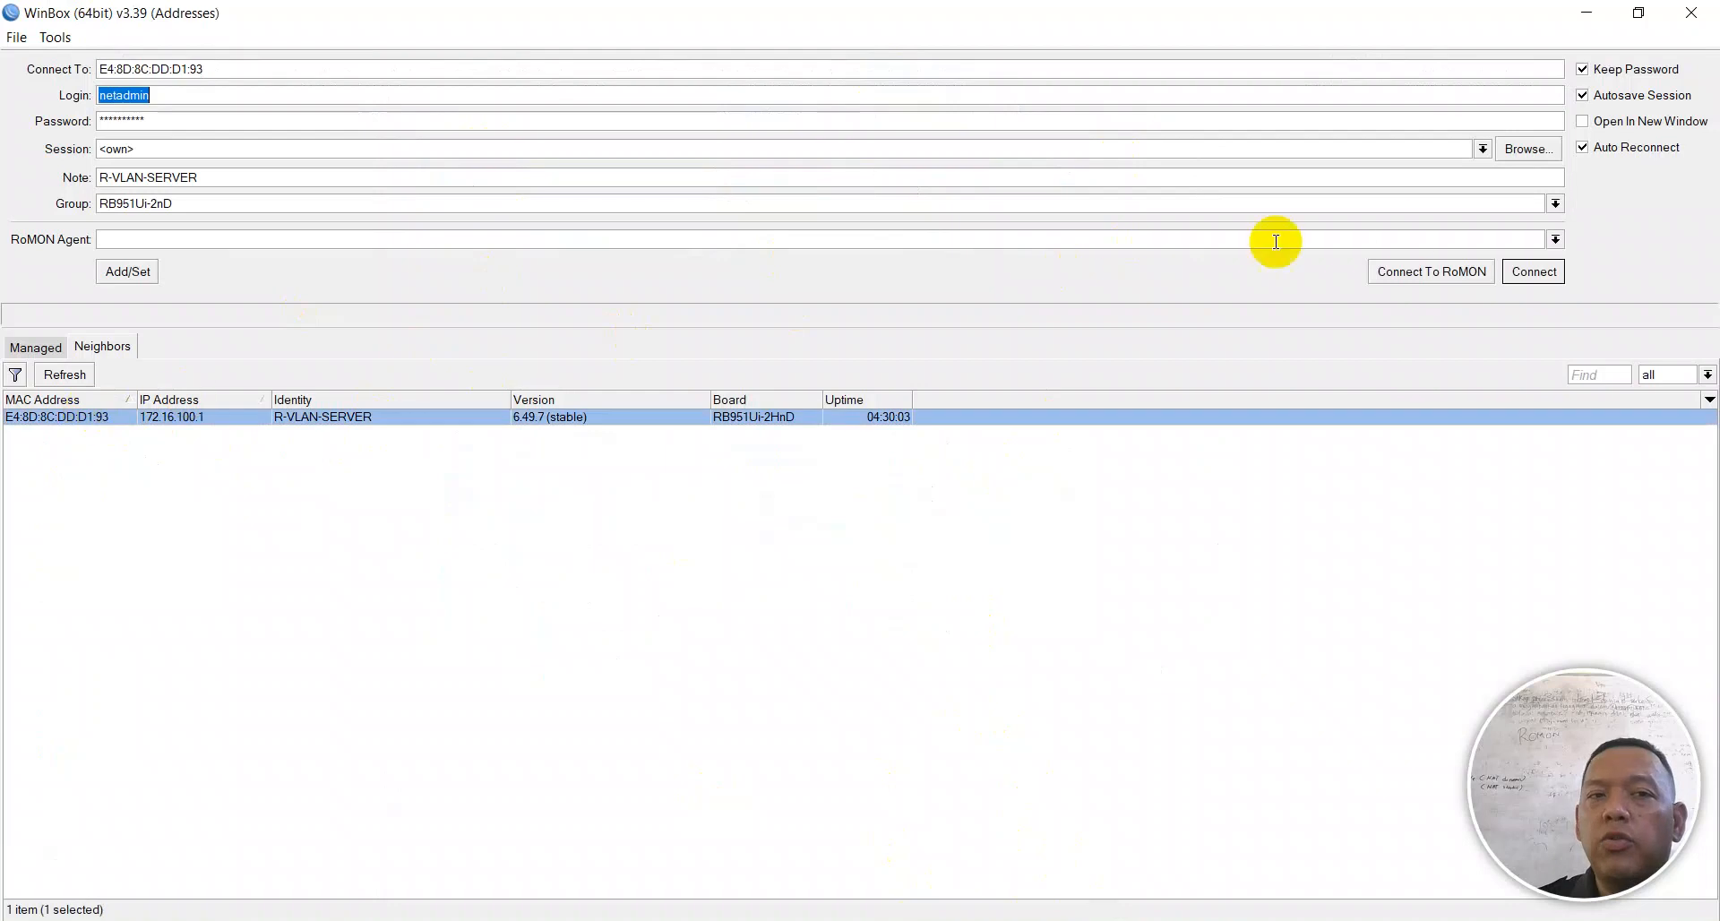
pyautogui.click(1534, 271)
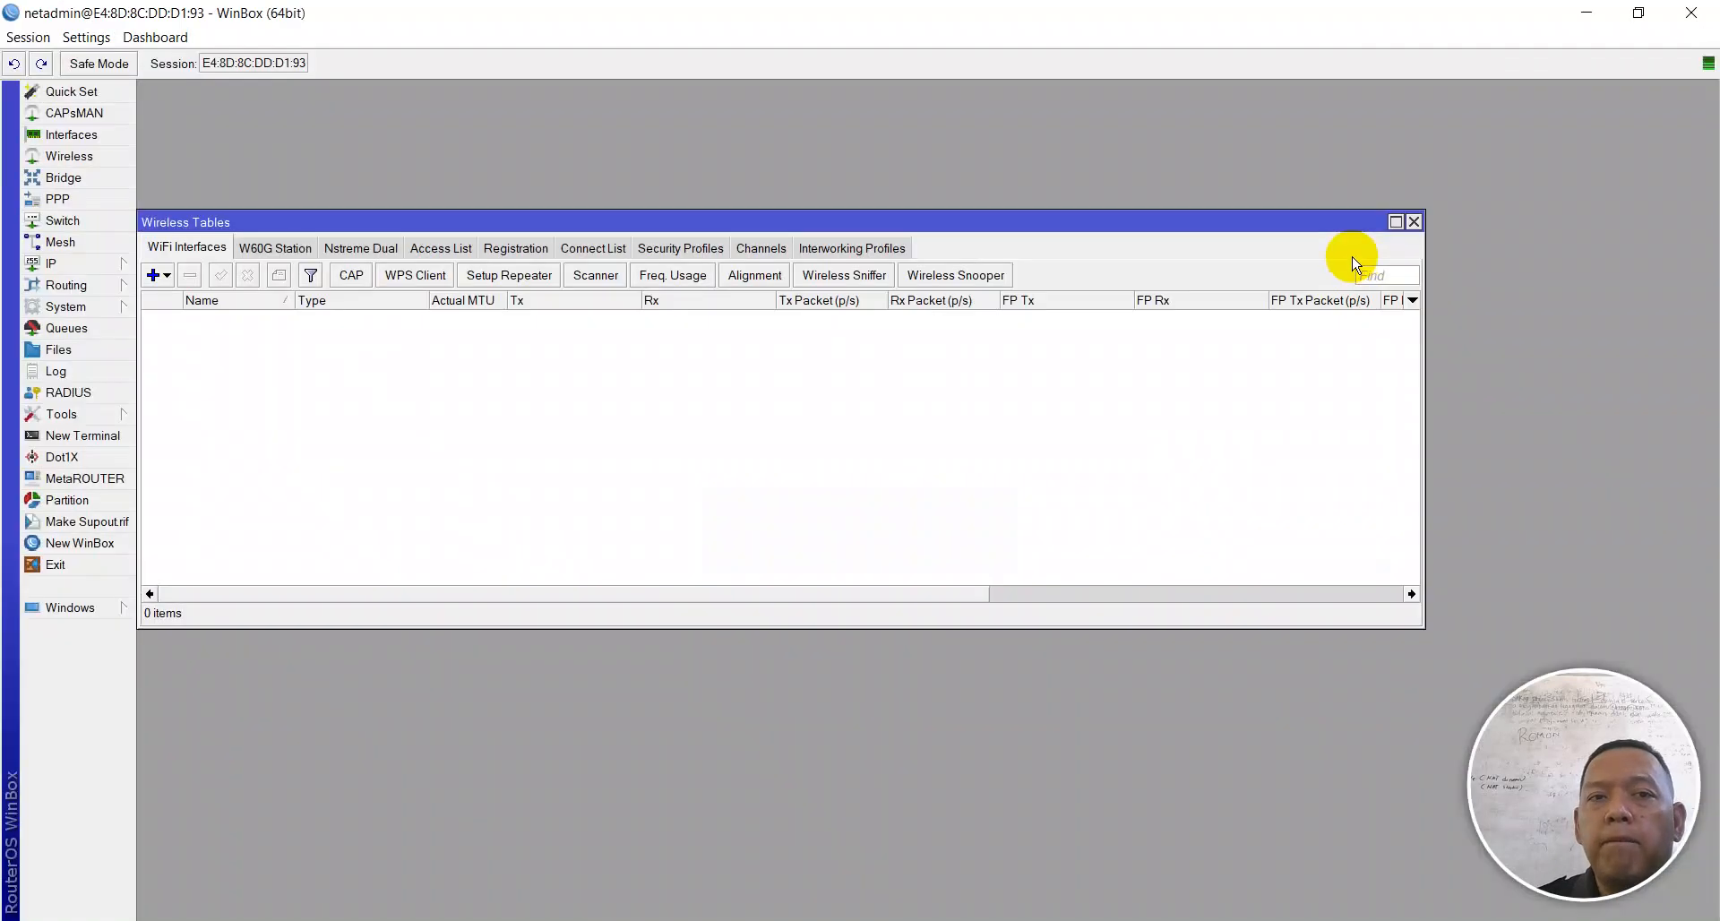
pyautogui.click(1415, 222)
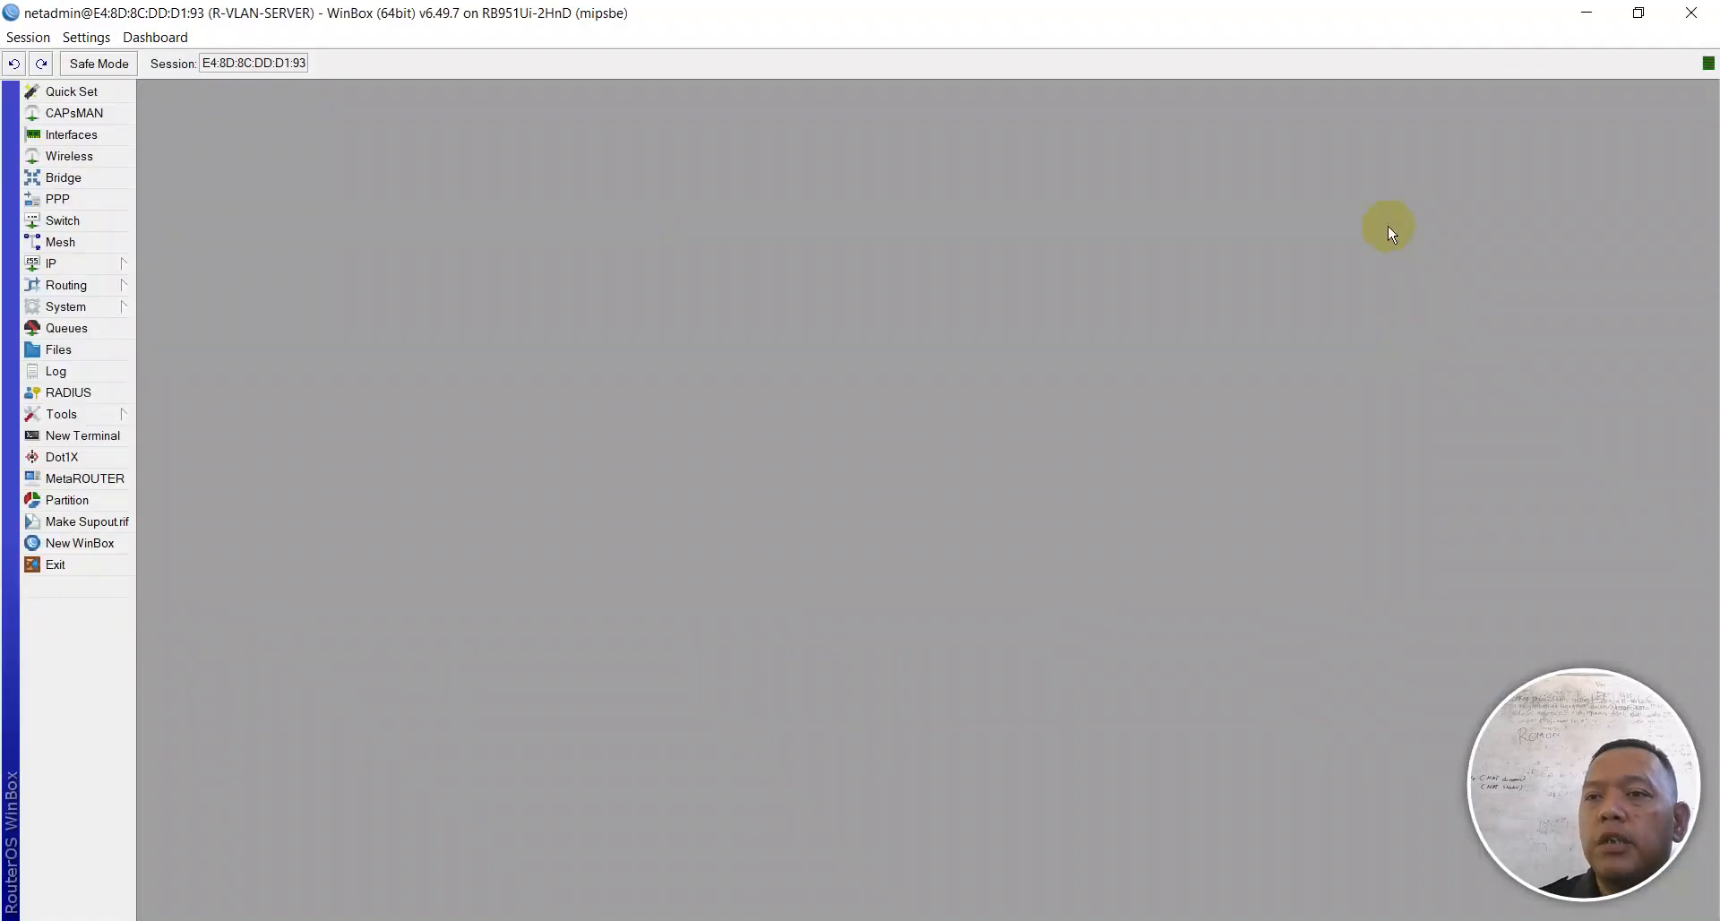
pyautogui.click(688, 920)
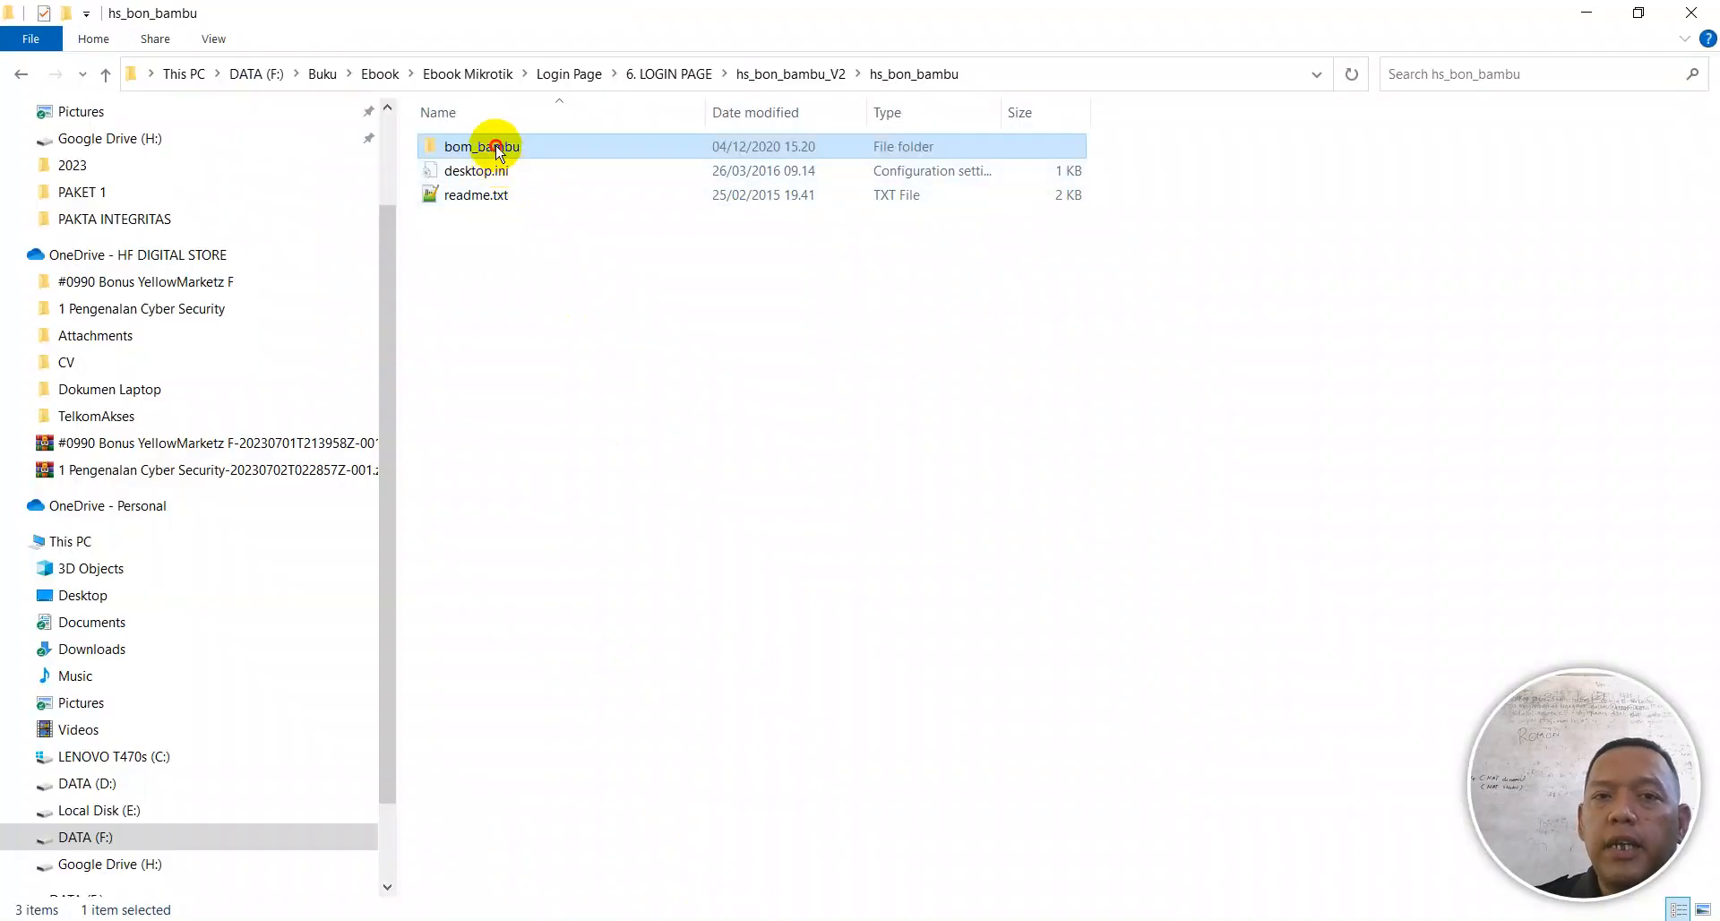
# Step: Drag the bom_bambu folder from Explorer onto WinBox to upload it to the router's files
pyautogui.moveTo(495, 150); pyautogui.dragTo(1190, 527)
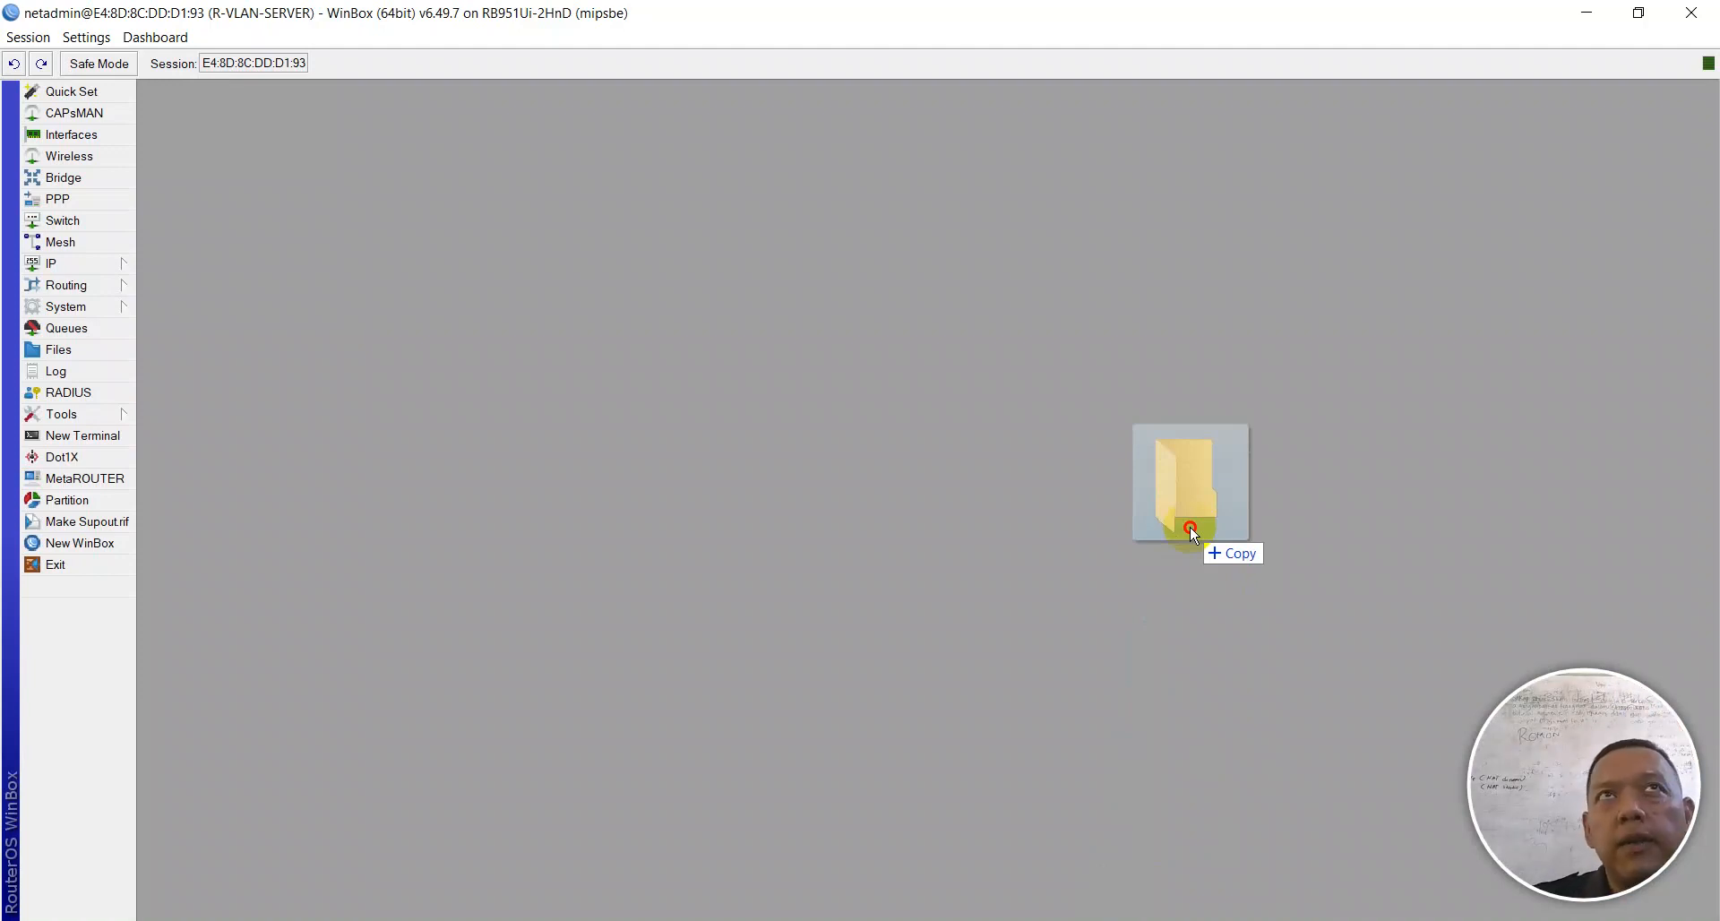
pyautogui.moveTo(1190, 527); pyautogui.dragTo(1190, 527)
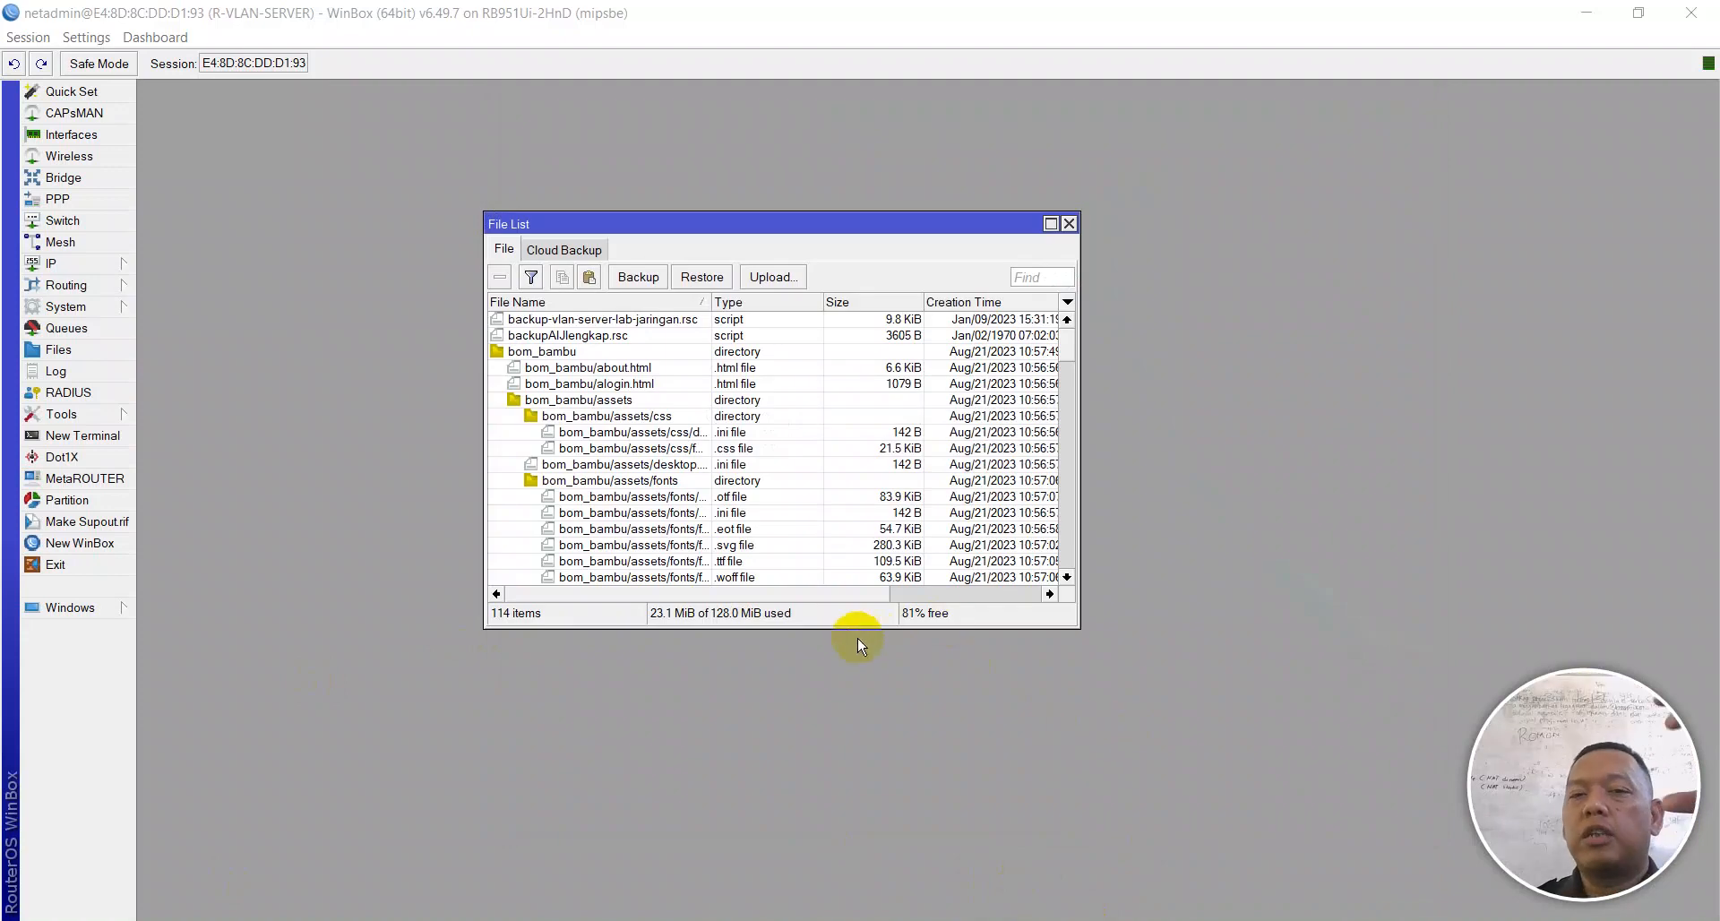
# Step: Close File List and open the hsprof1 profile under IP > Hotspot > Server Profiles
pyautogui.click(1068, 225)
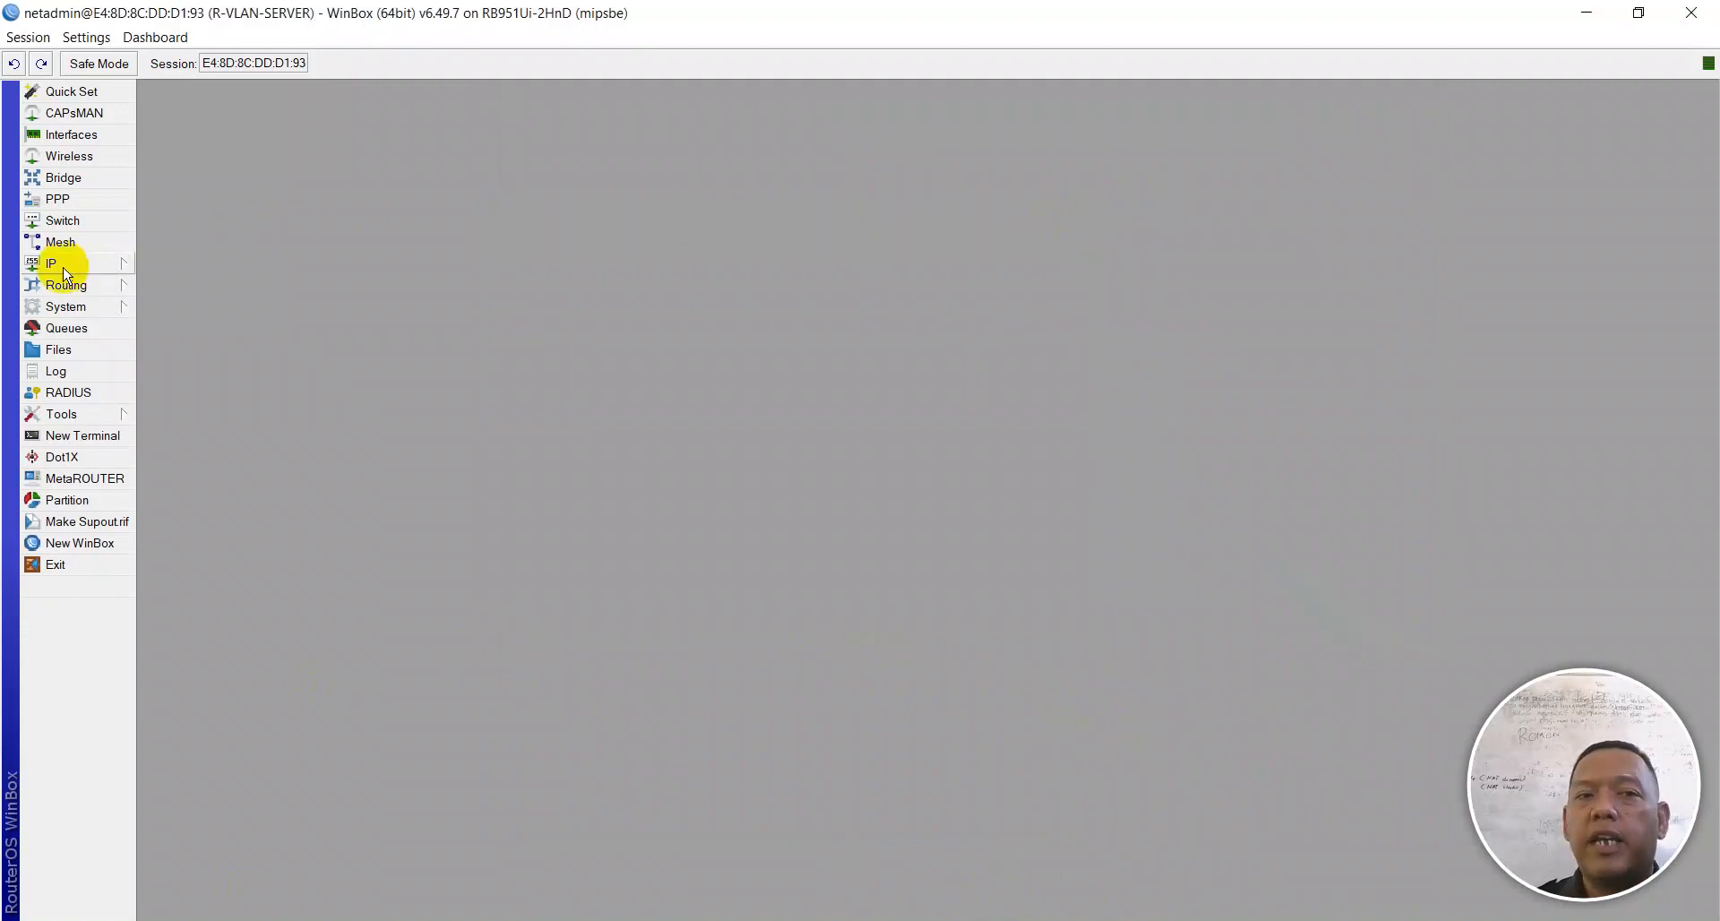
pyautogui.click(85, 266)
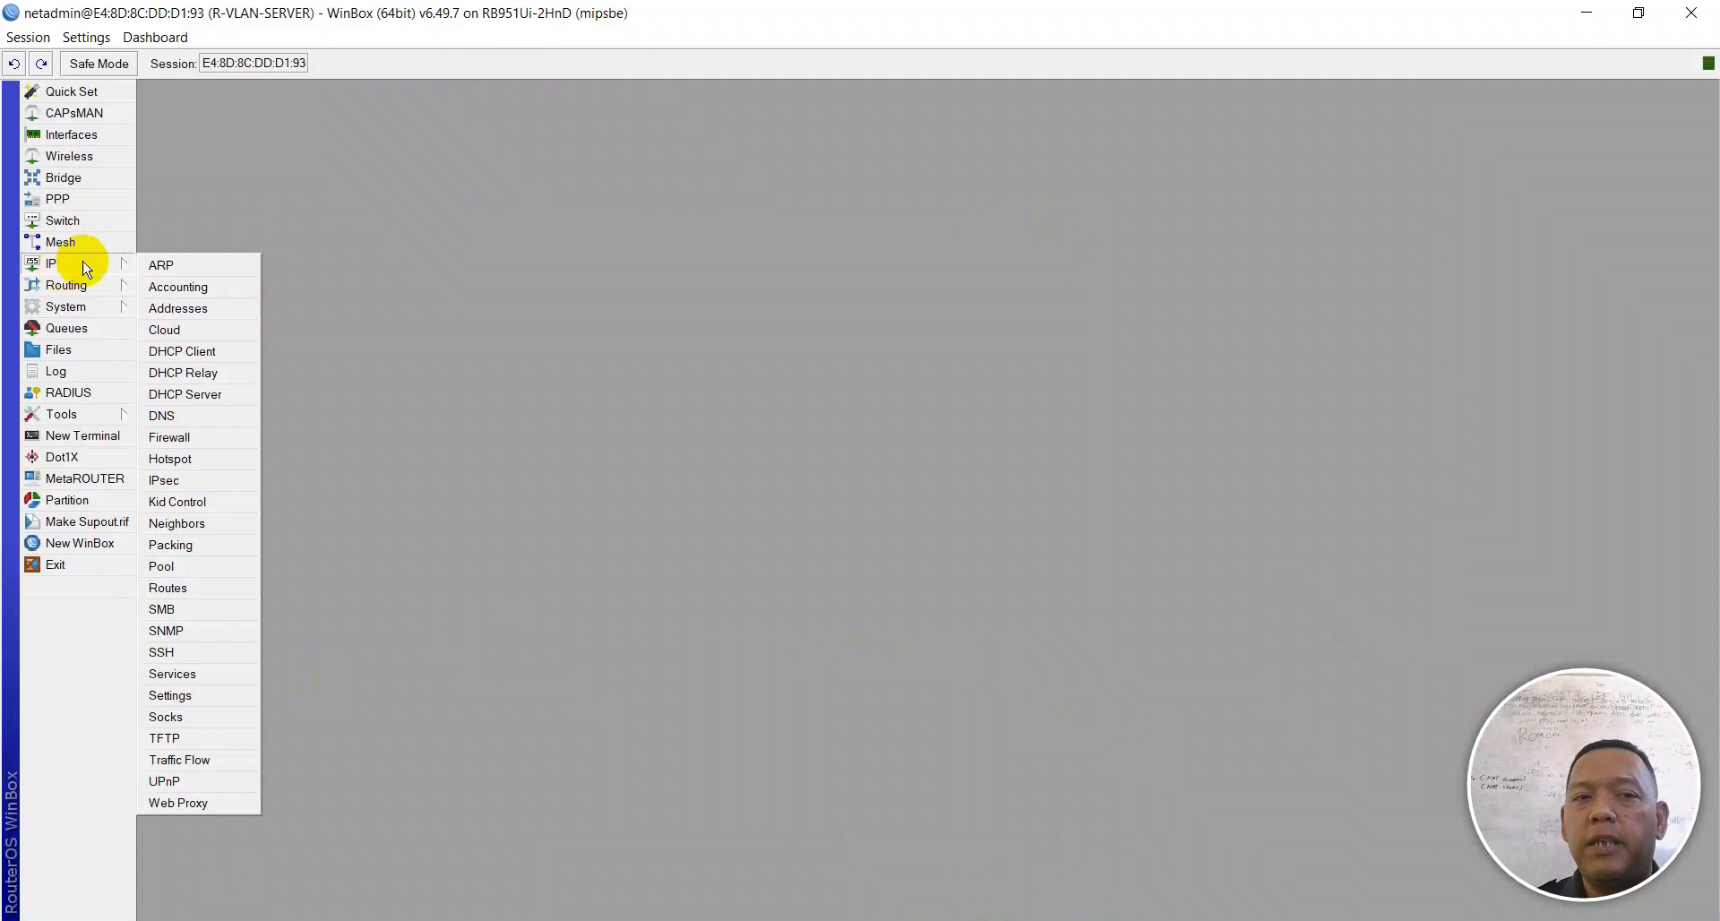
pyautogui.click(183, 460)
pyautogui.click(435, 250)
pyautogui.click(427, 248)
pyautogui.click(421, 247)
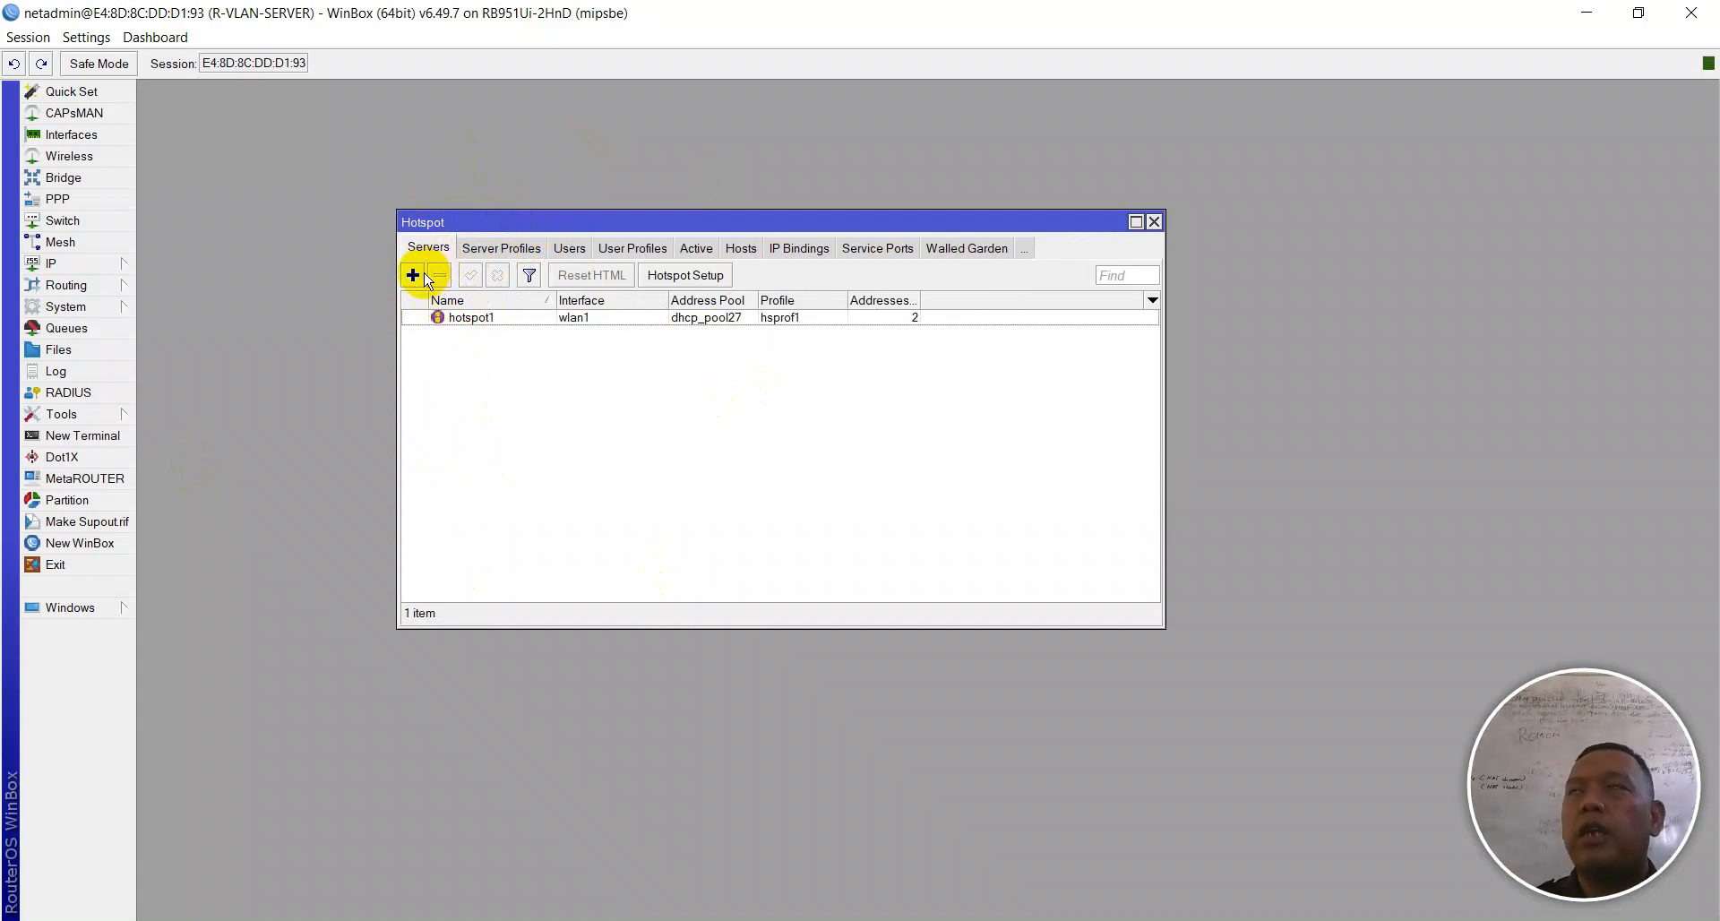
pyautogui.click(483, 249)
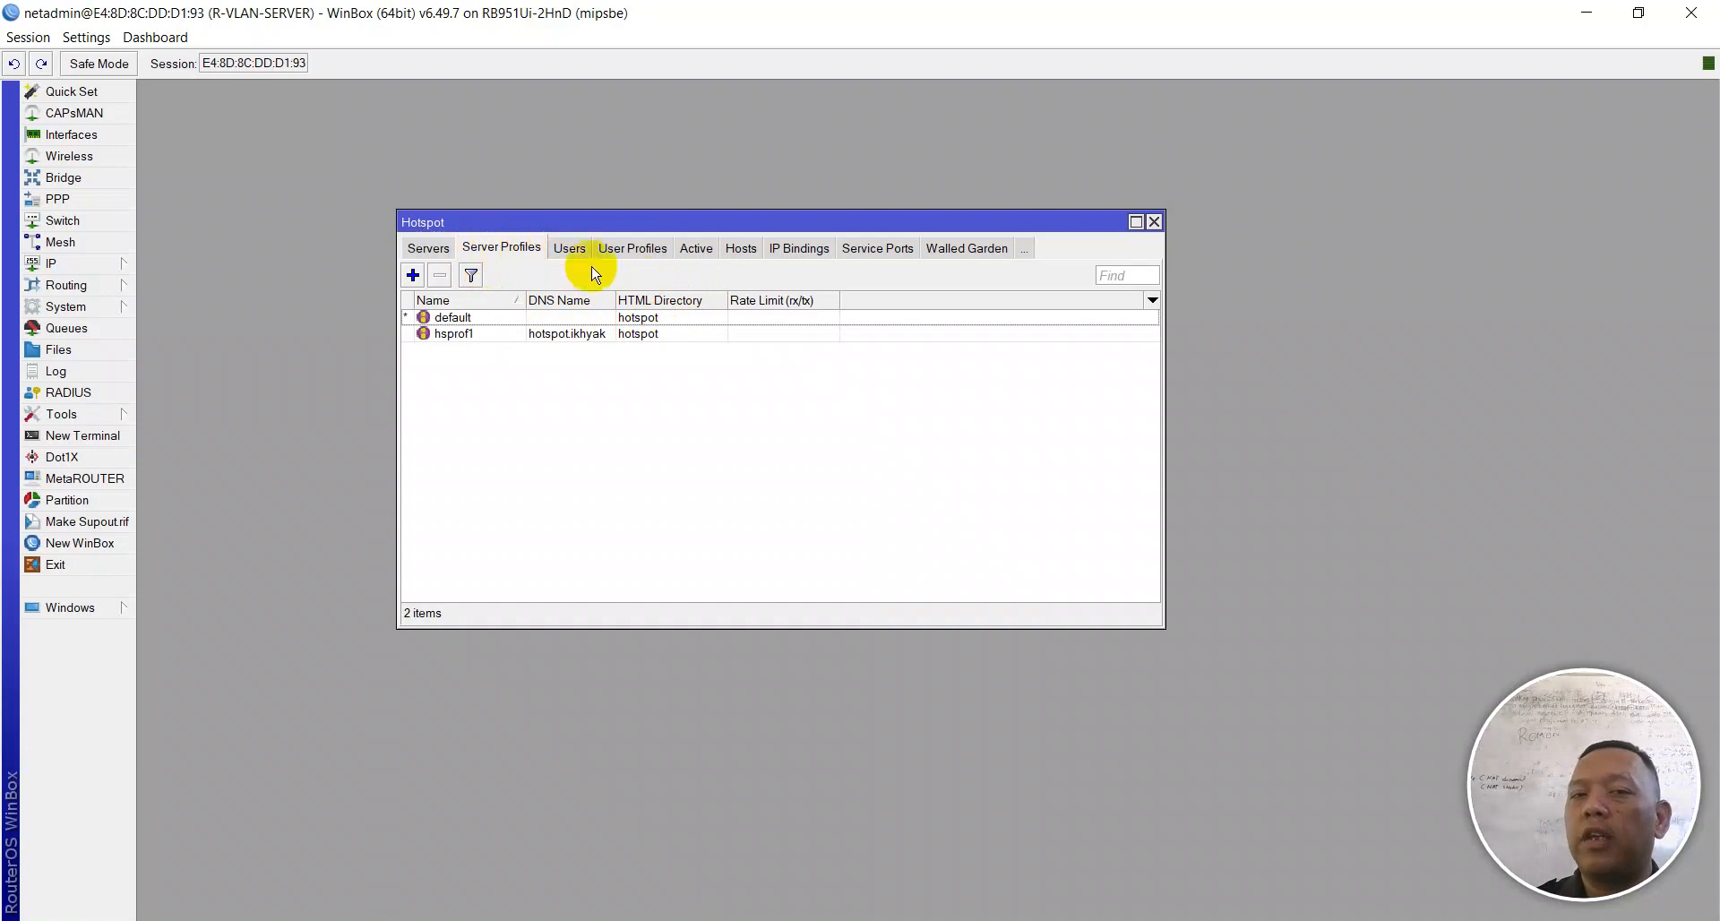
pyautogui.doubleClick(631, 332)
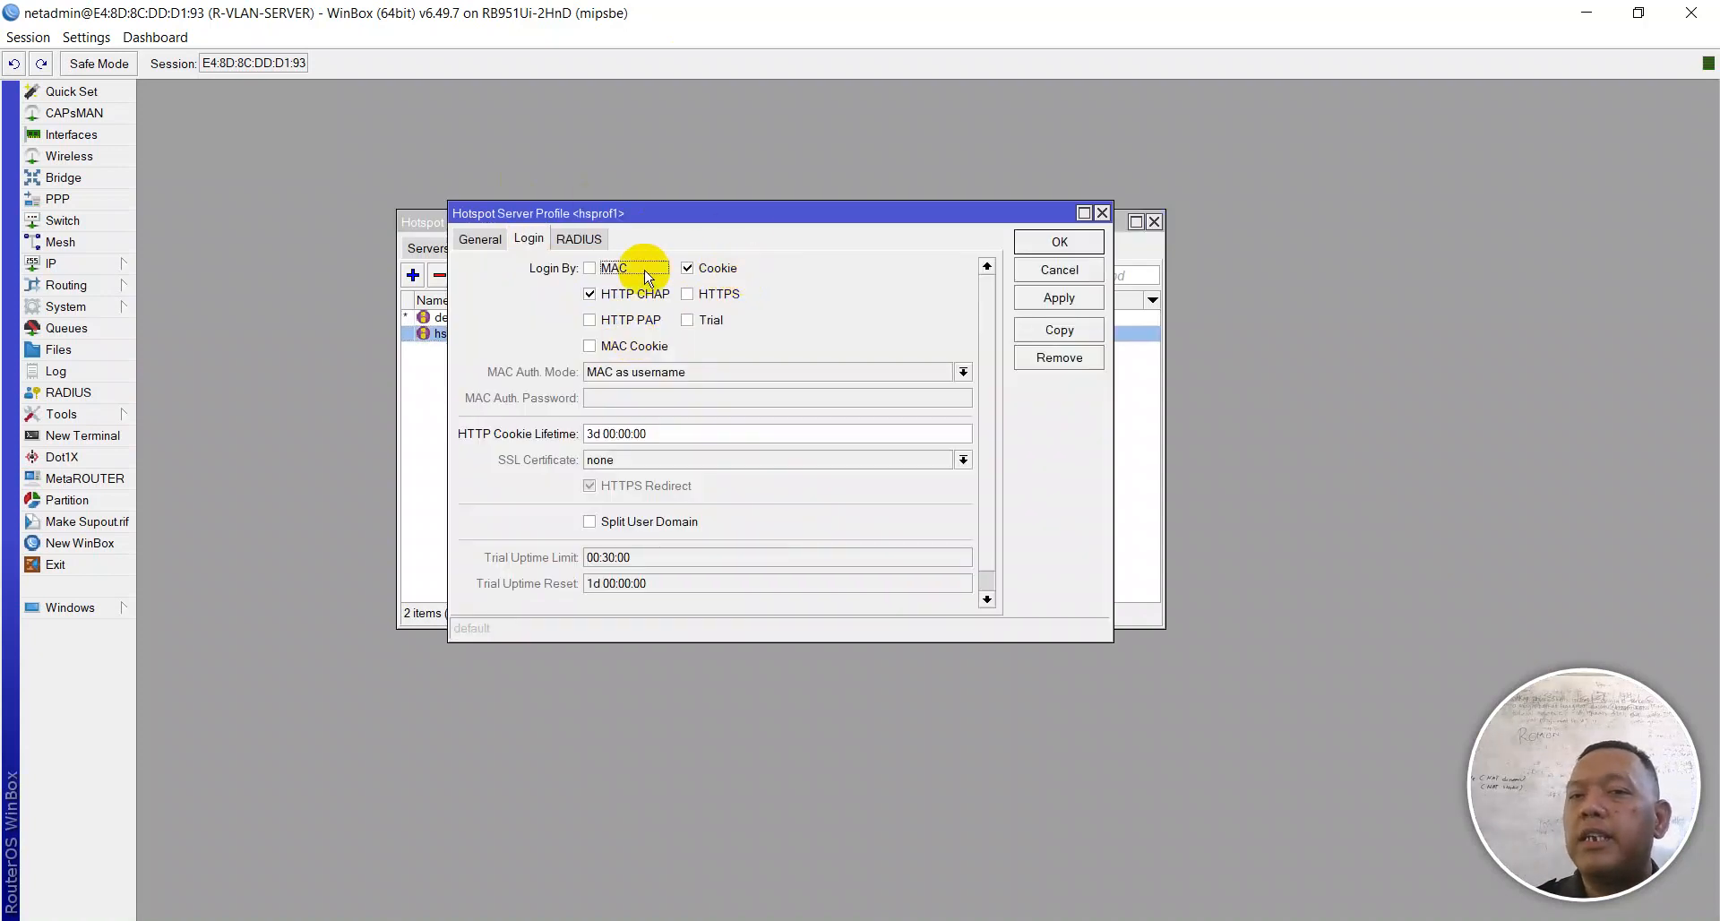
# Step: Disable Cookie login and set HTML Directory to bom_bambu in hsprof1, then apply and close
pyautogui.click(691, 267)
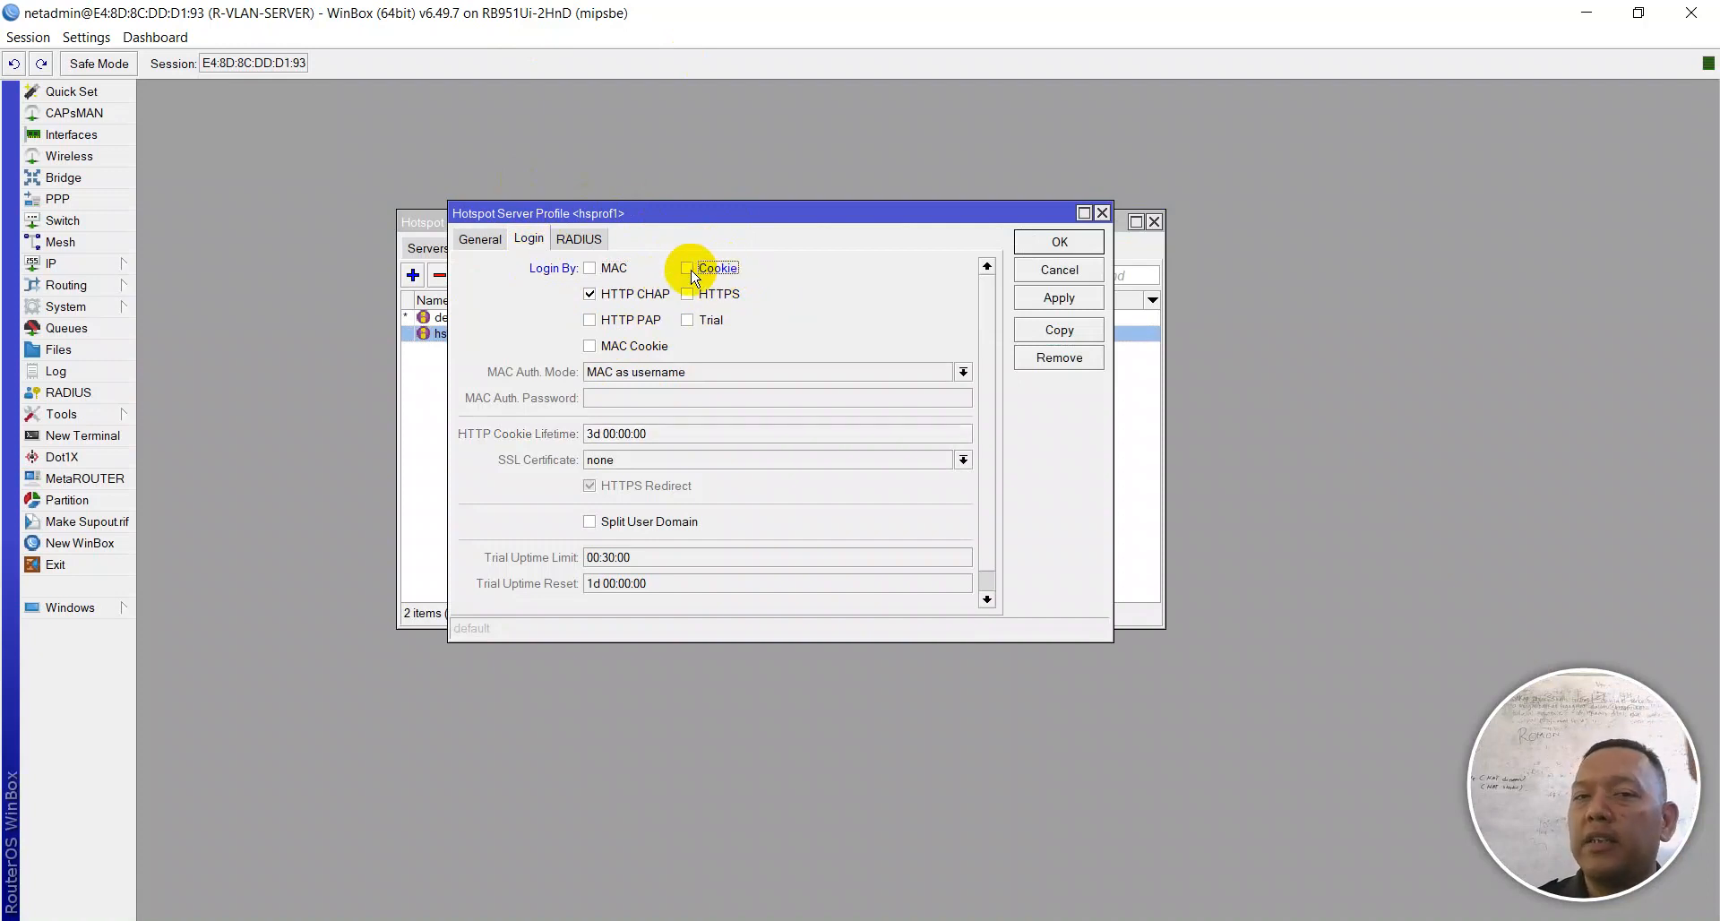
pyautogui.click(492, 246)
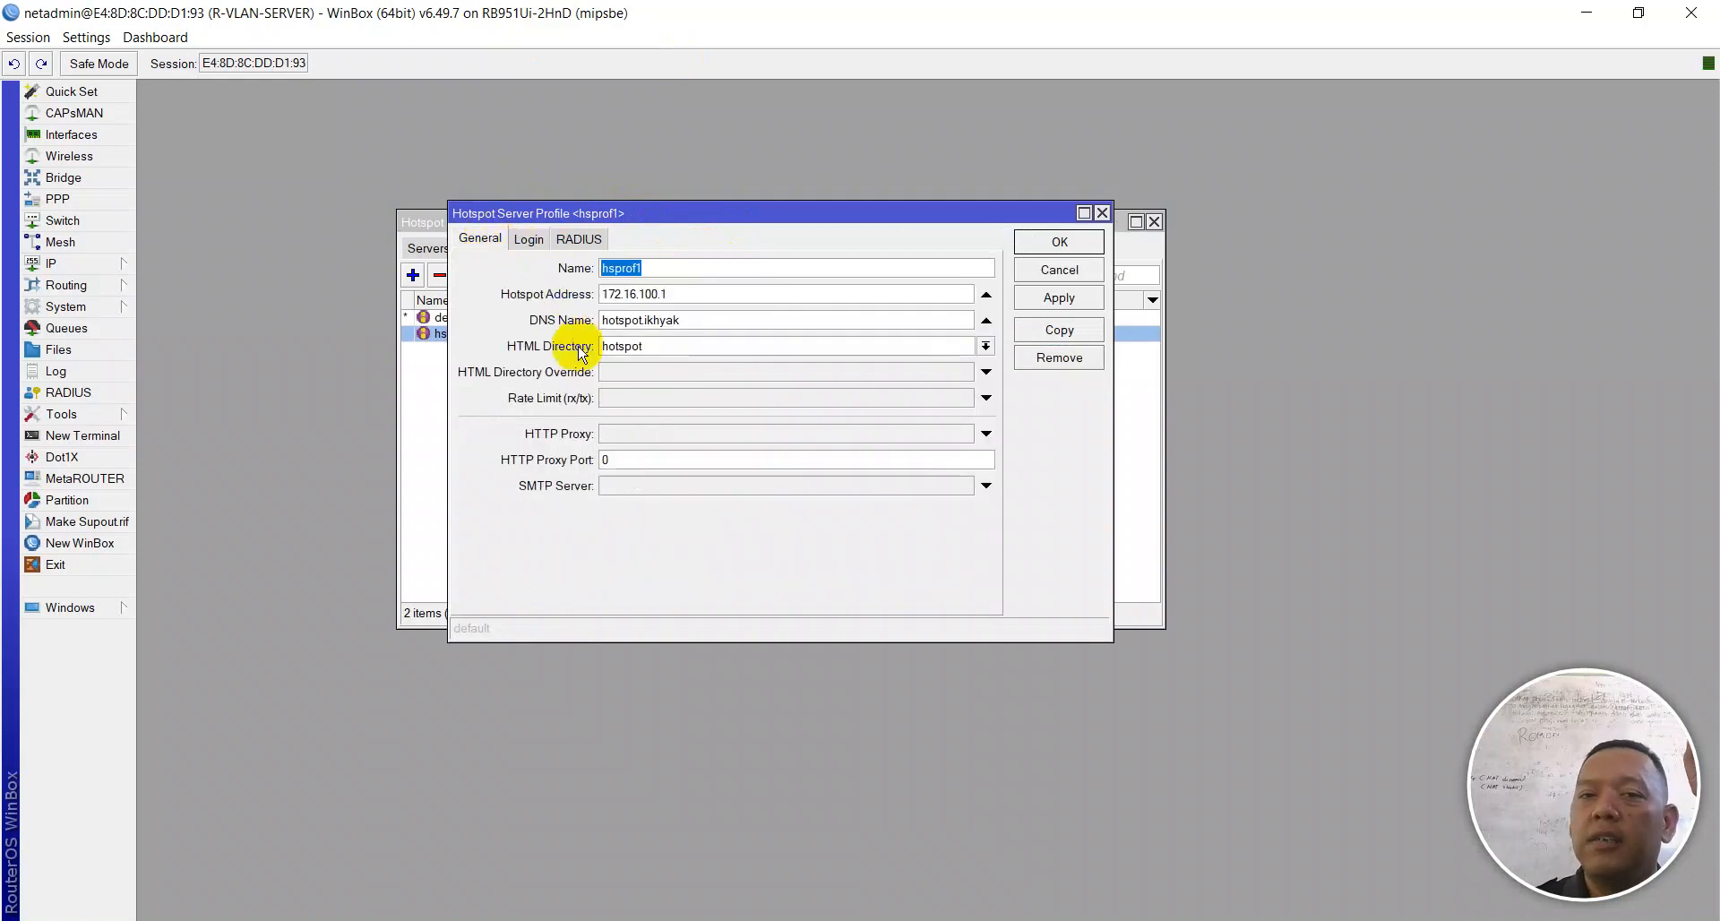
pyautogui.click(643, 347)
pyautogui.click(985, 347)
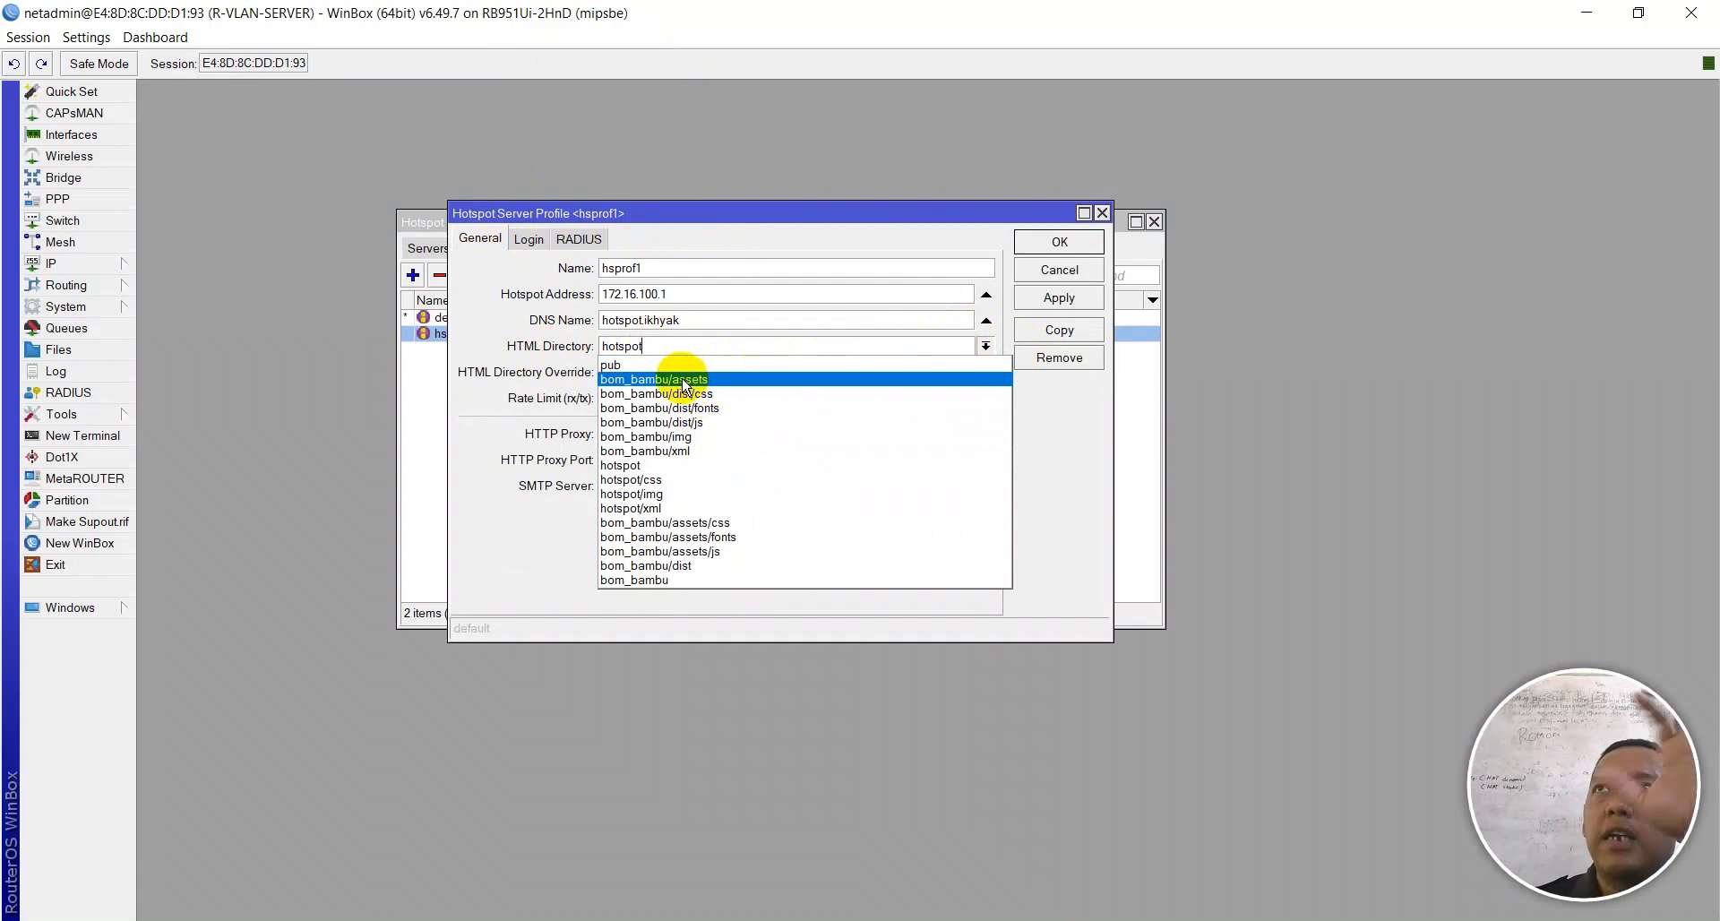
pyautogui.click(681, 581)
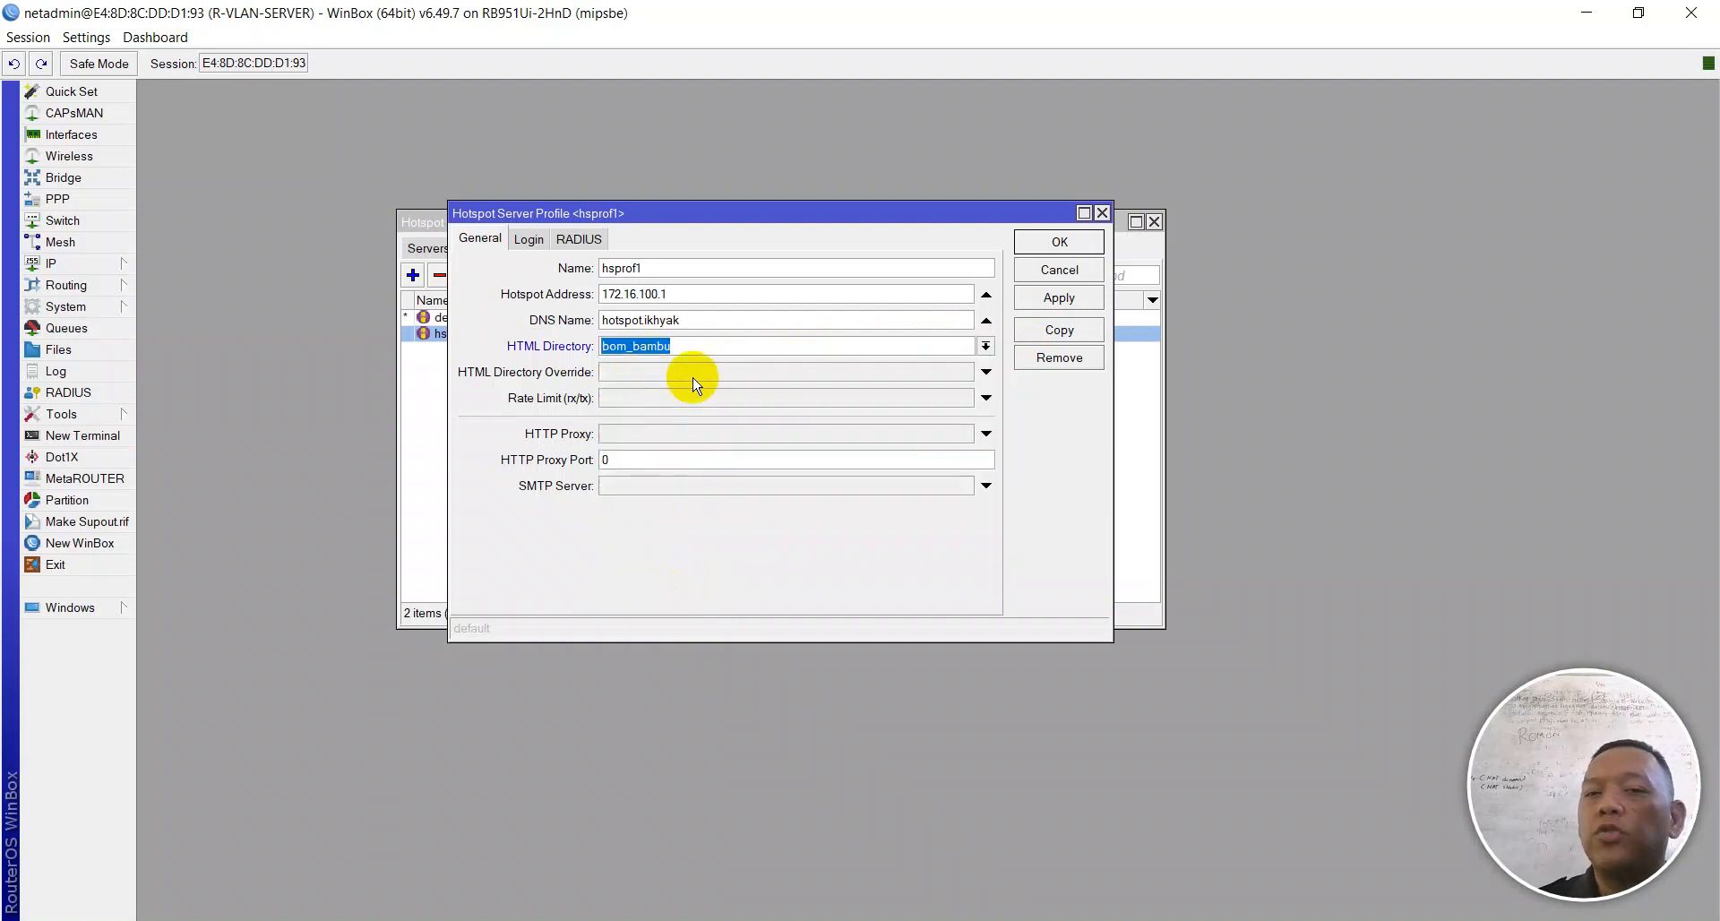
pyautogui.click(1086, 296)
pyautogui.click(1082, 244)
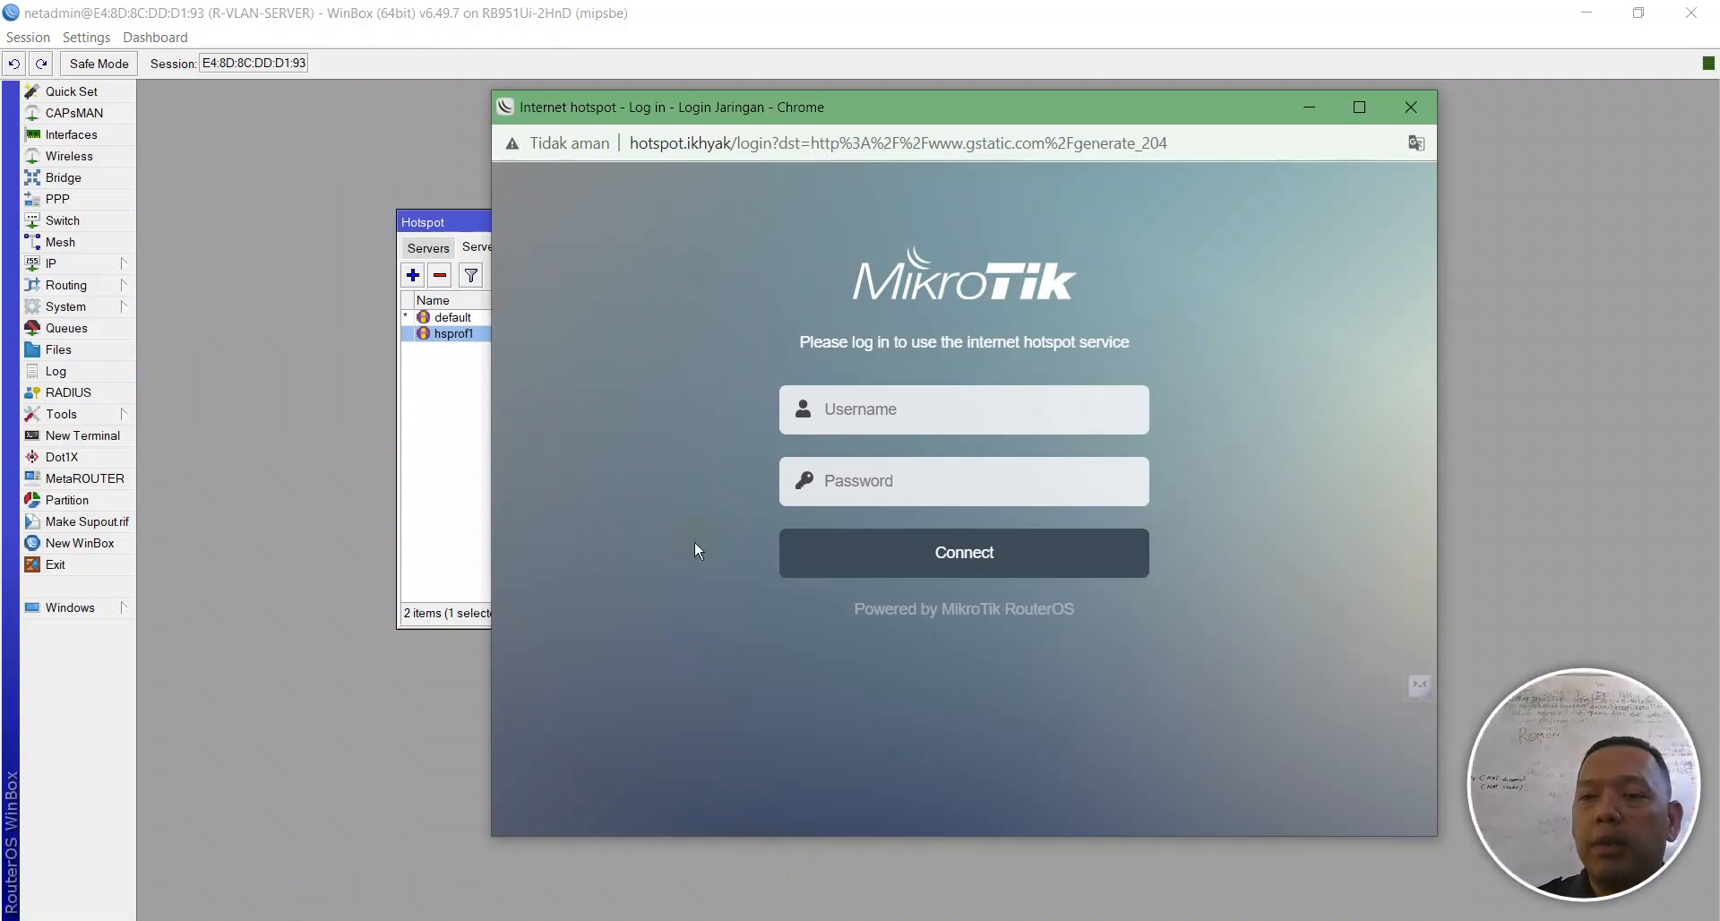
# Step: Reload the page to show the Bon Bambu design, then log in with the hotspot username and password
pyautogui.rightClick(612, 261)
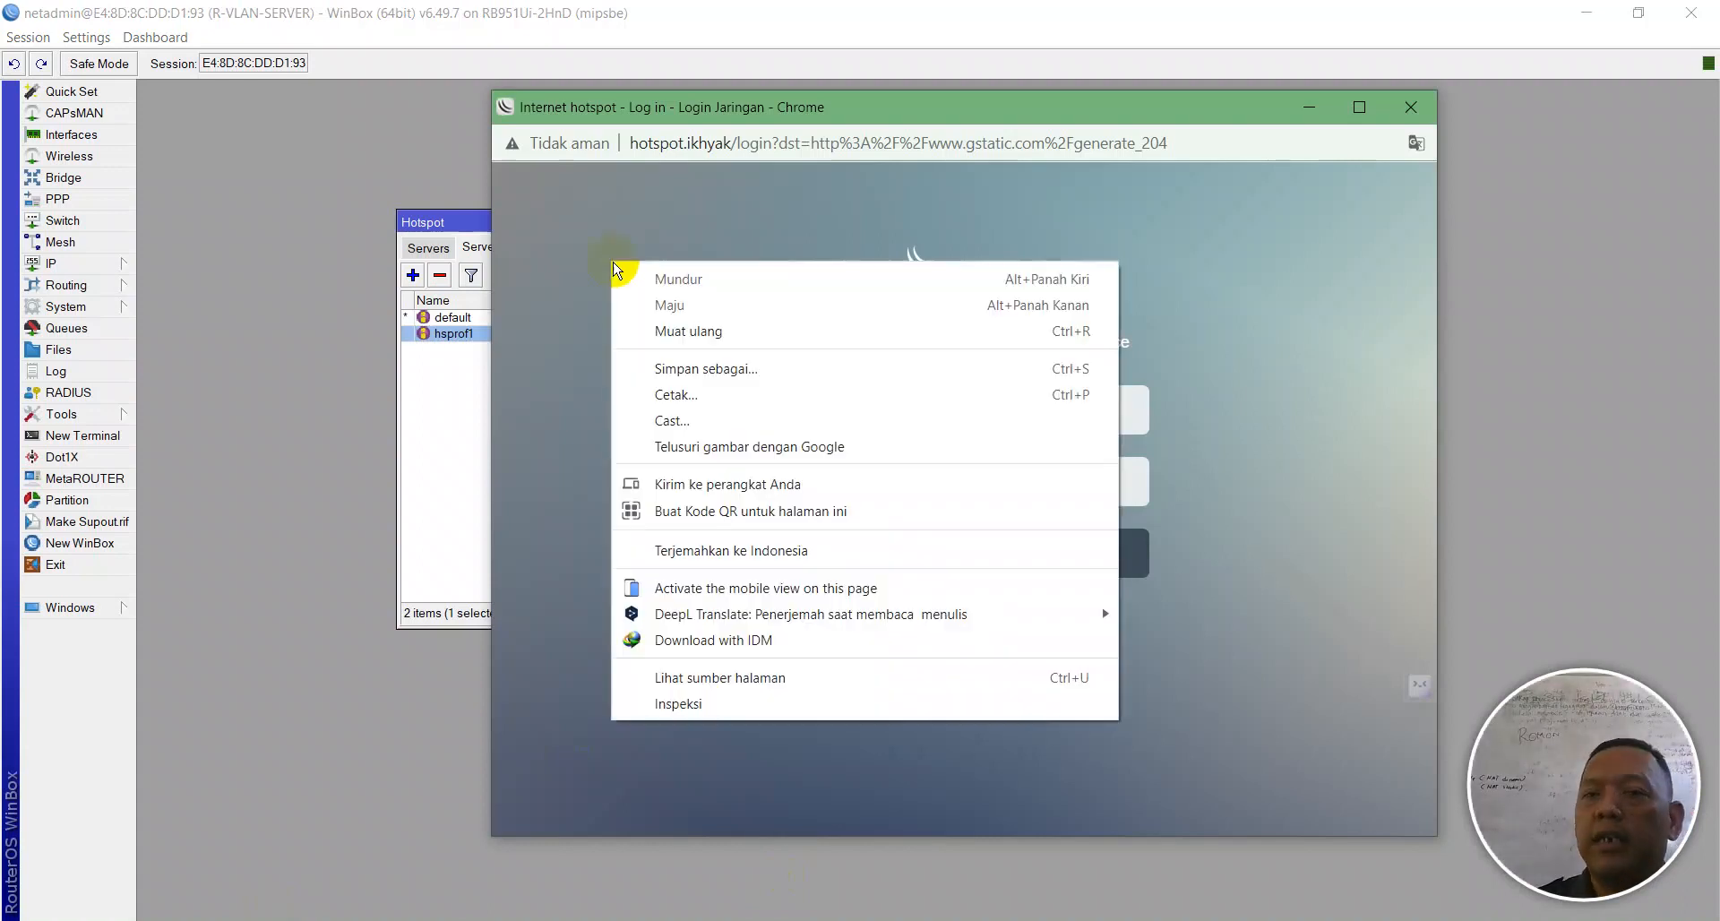
pyautogui.click(670, 333)
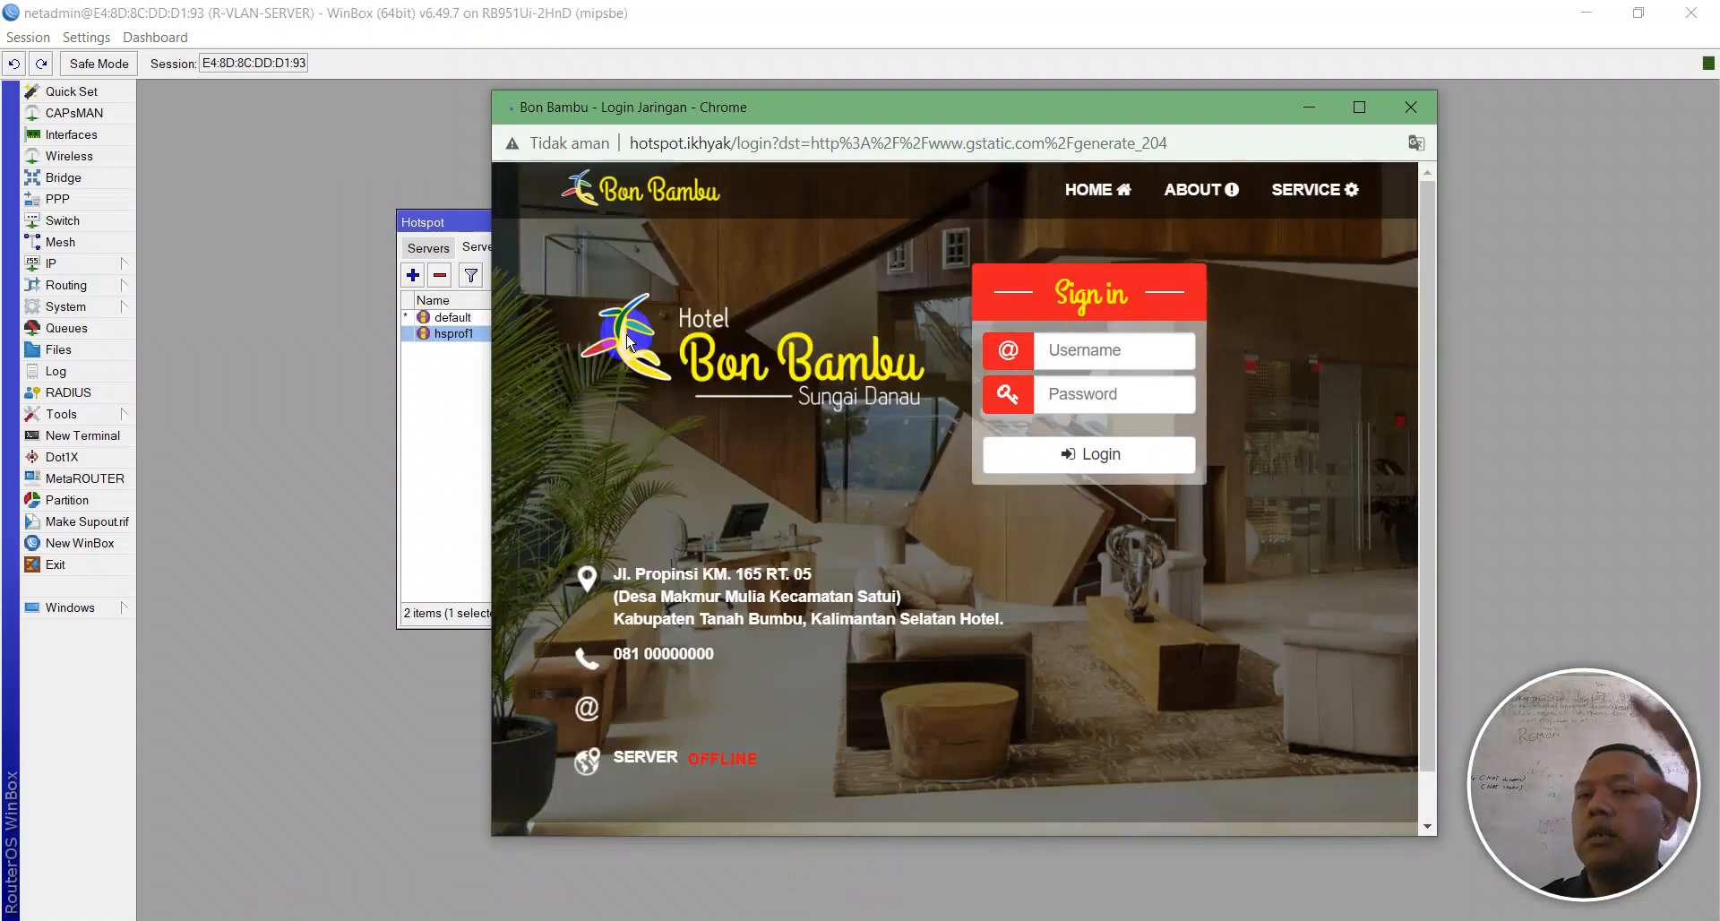
pyautogui.click(1106, 362)
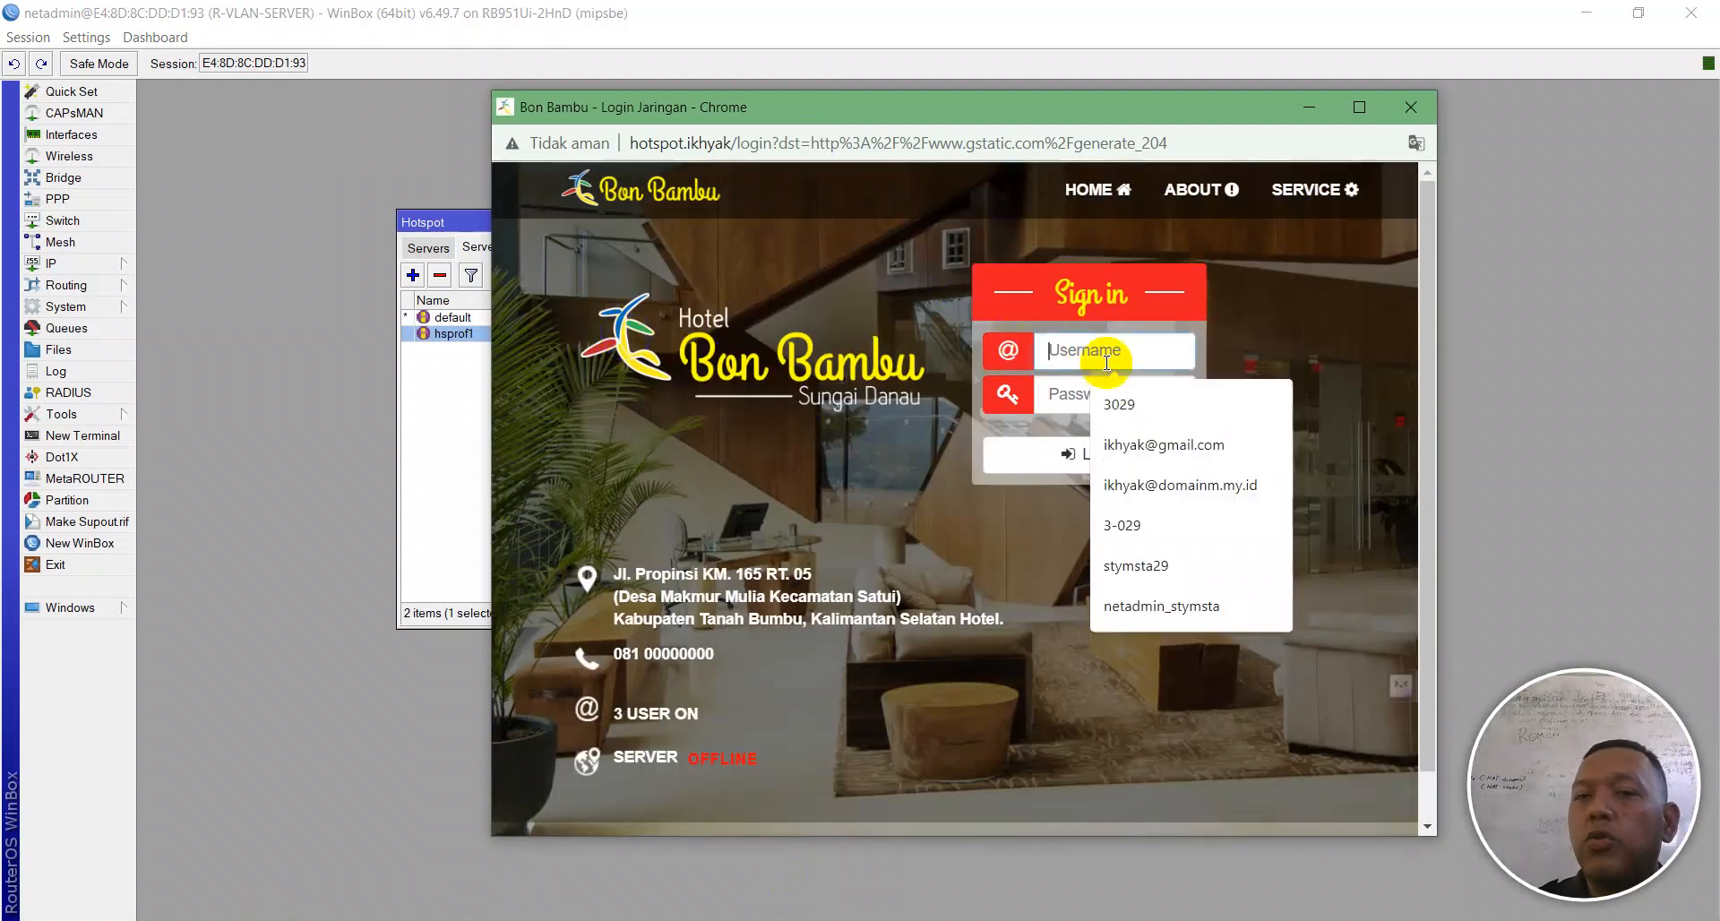
pyautogui.write('ikhyak')
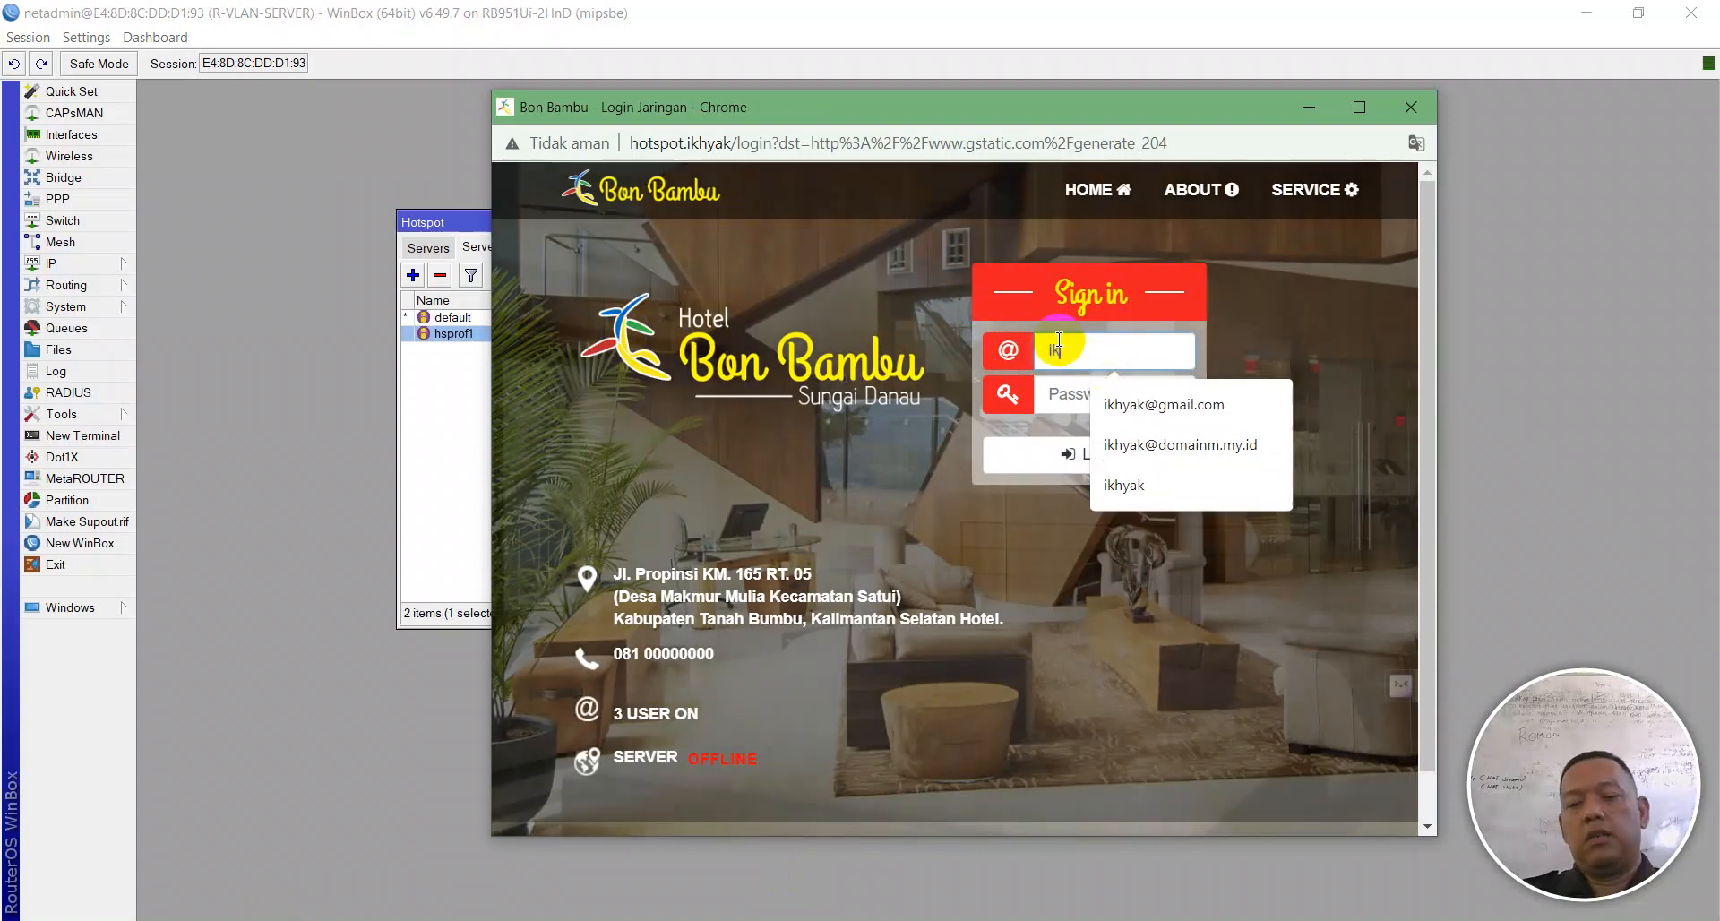
pyautogui.press('Tab')
pyautogui.write('i')
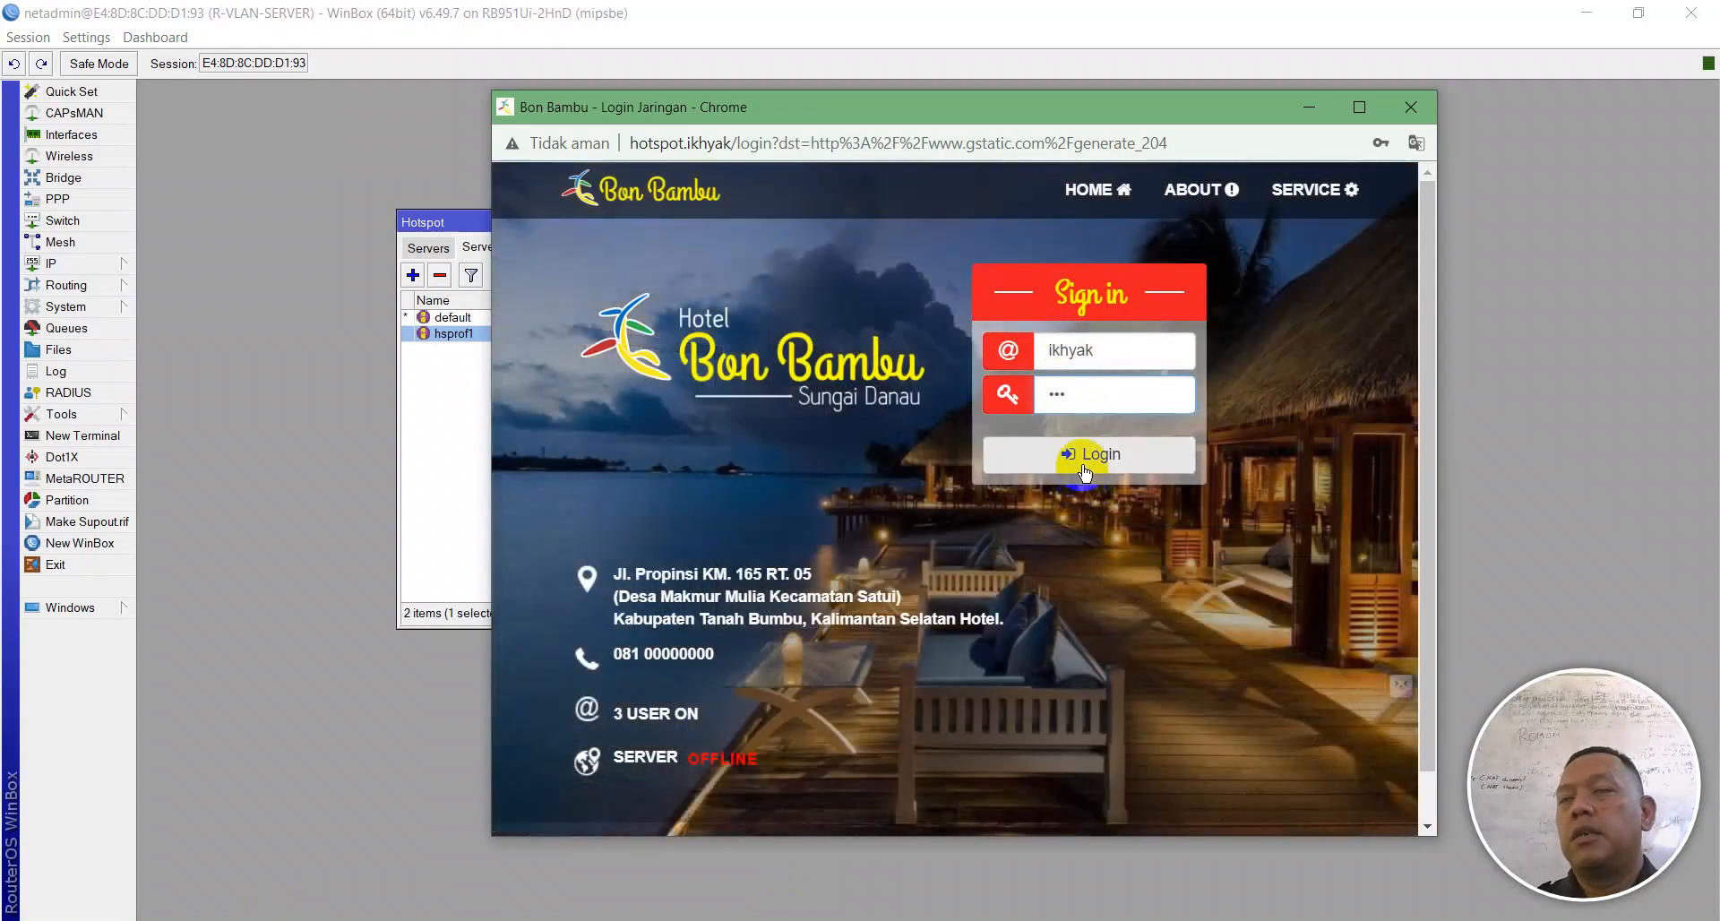
pyautogui.click(1082, 466)
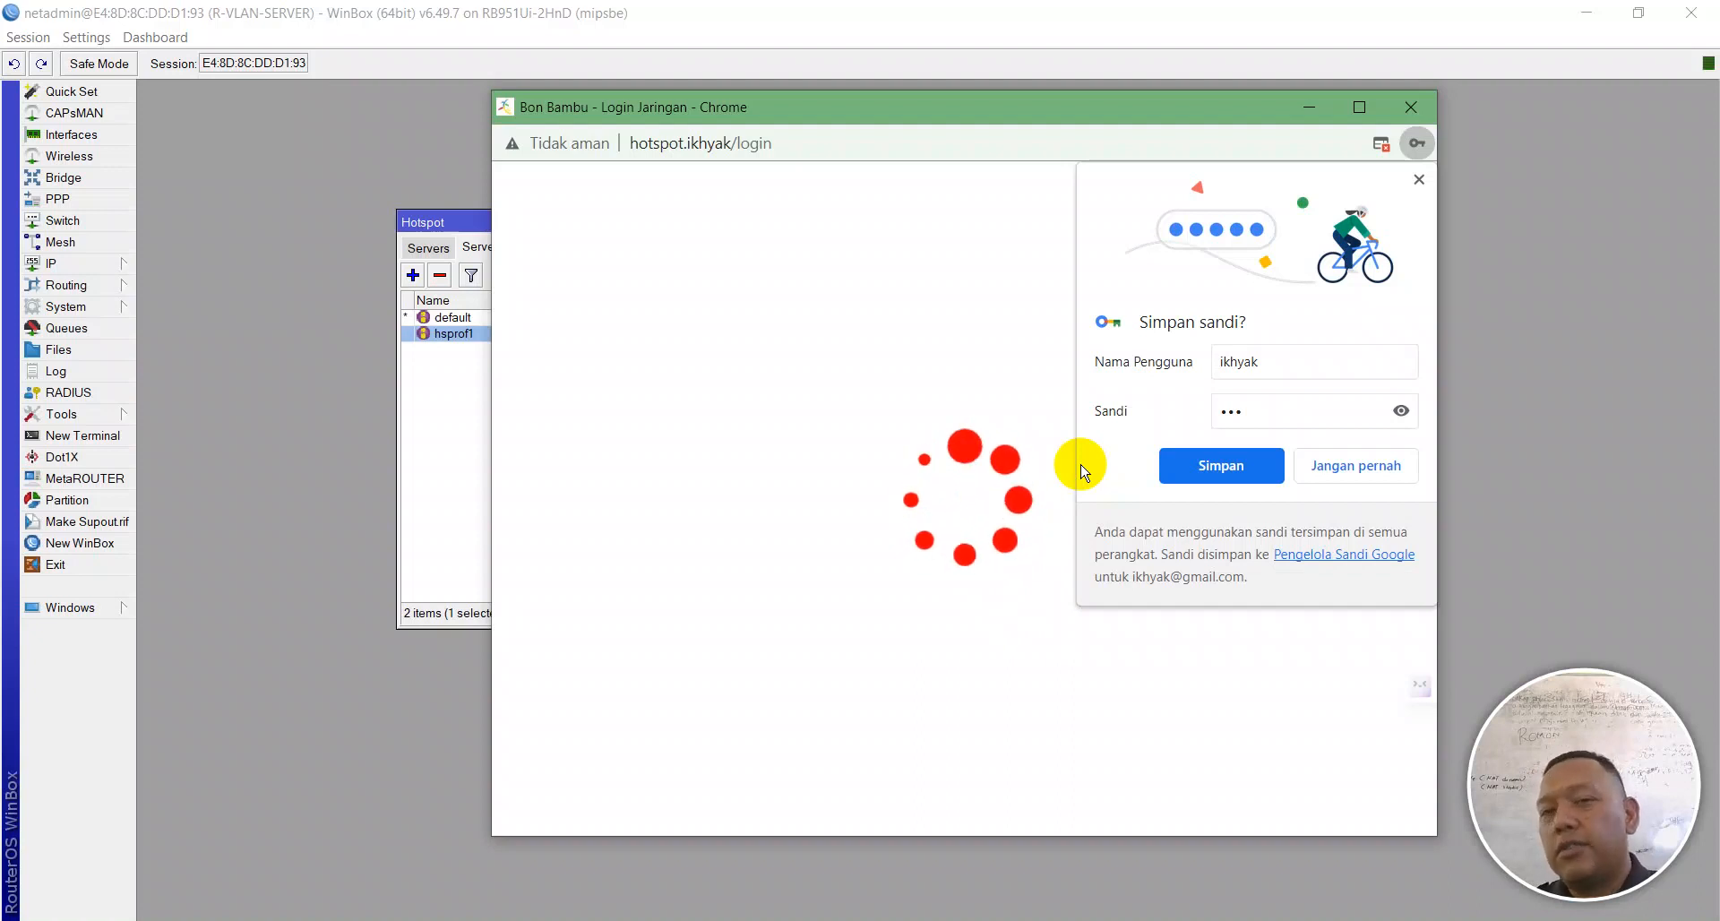
pyautogui.click(1419, 179)
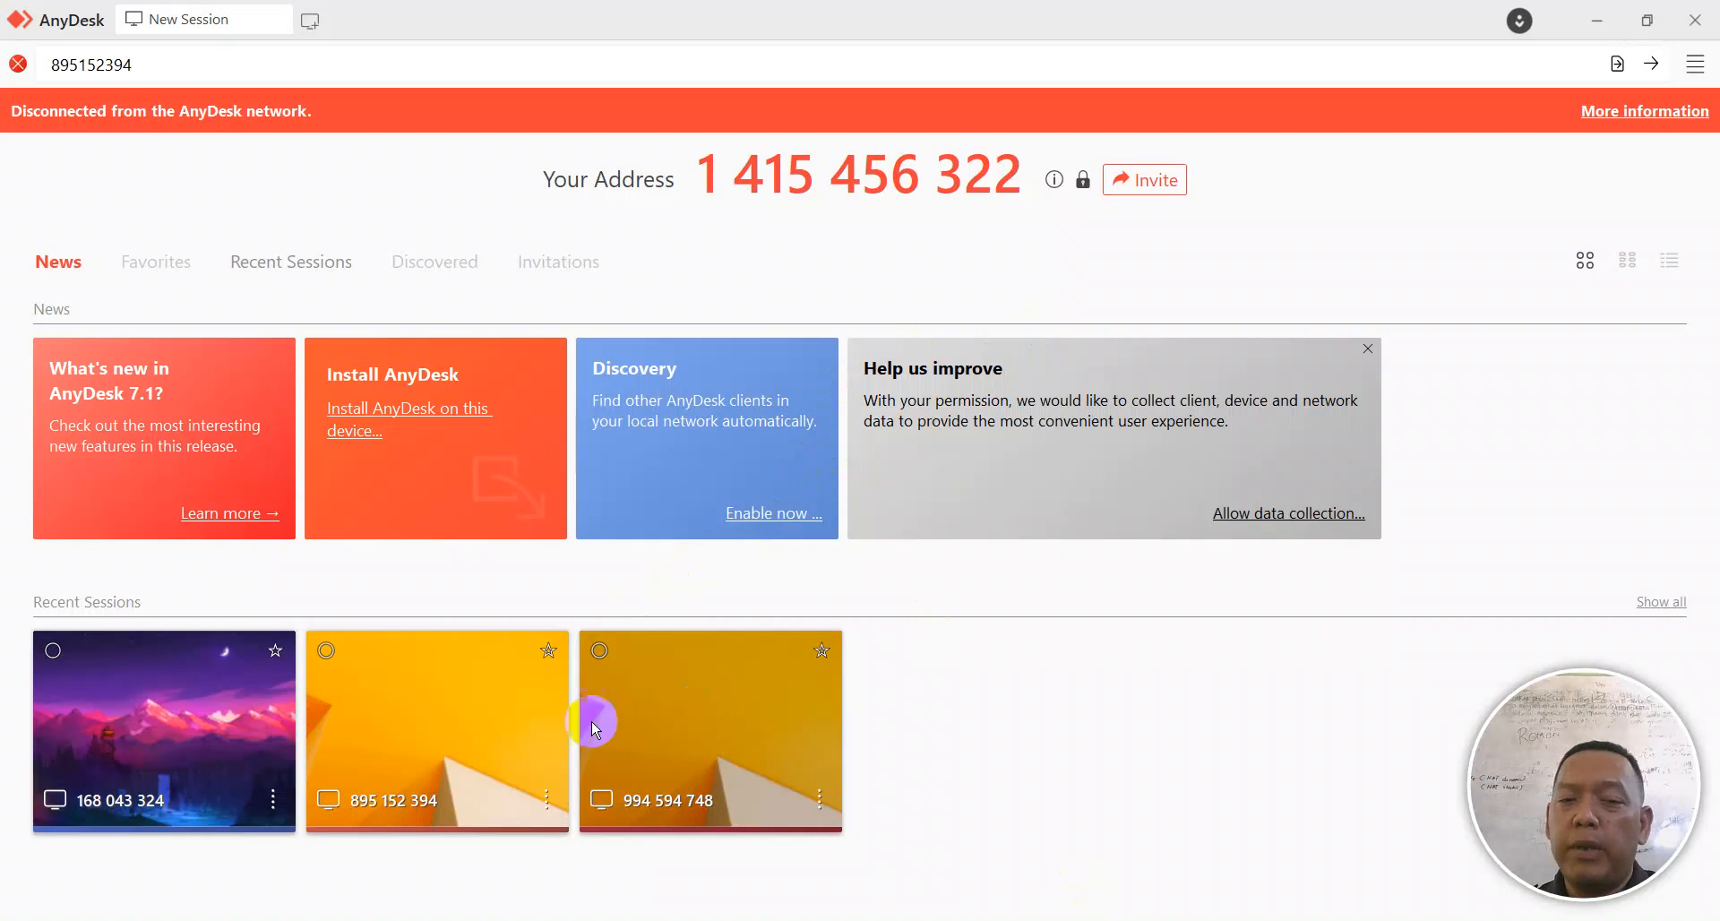
# Step: Retry and close the failed AnyDesk session, then connect to another recent remote computer
pyautogui.click(647, 723)
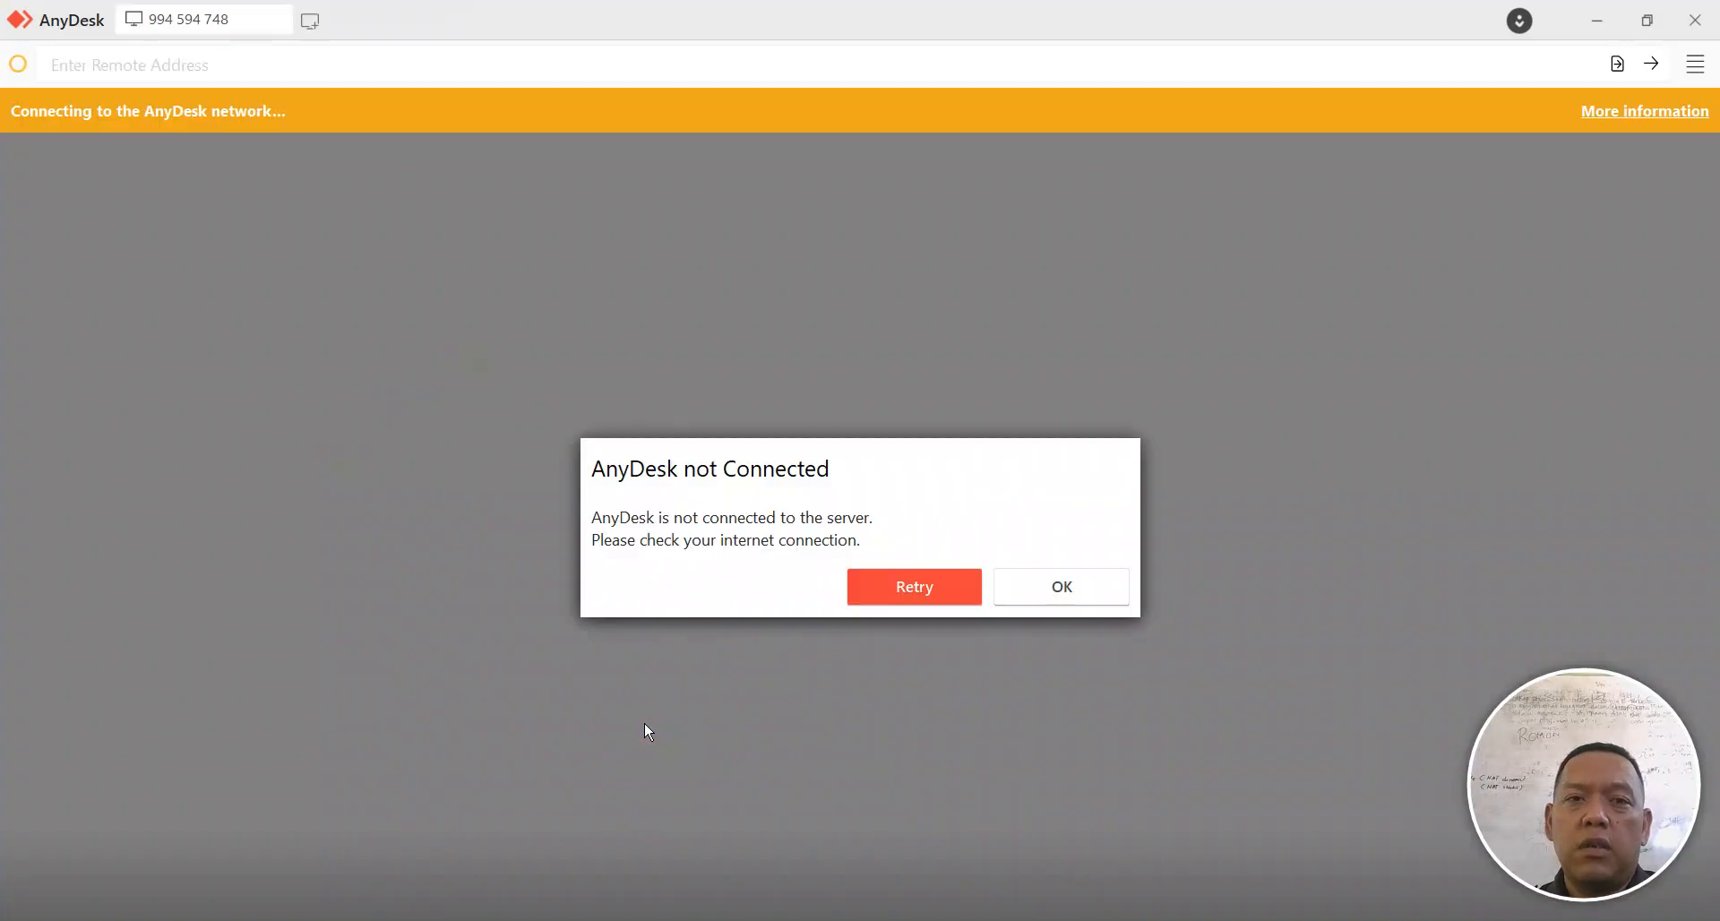
pyautogui.click(857, 586)
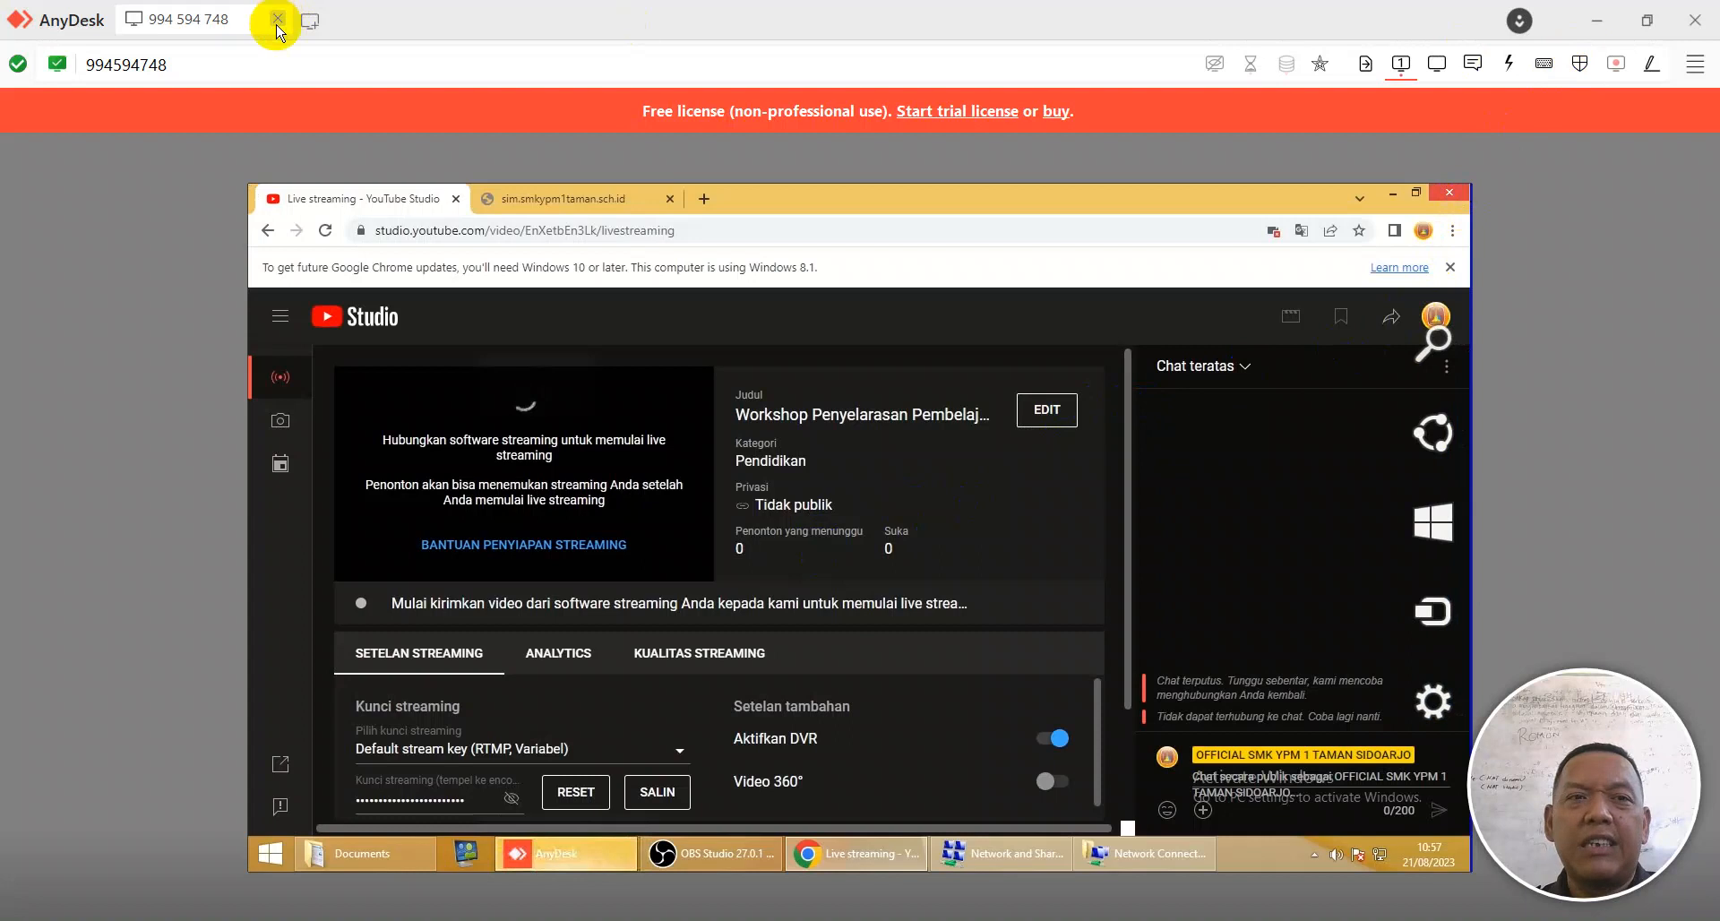
pyautogui.click(278, 19)
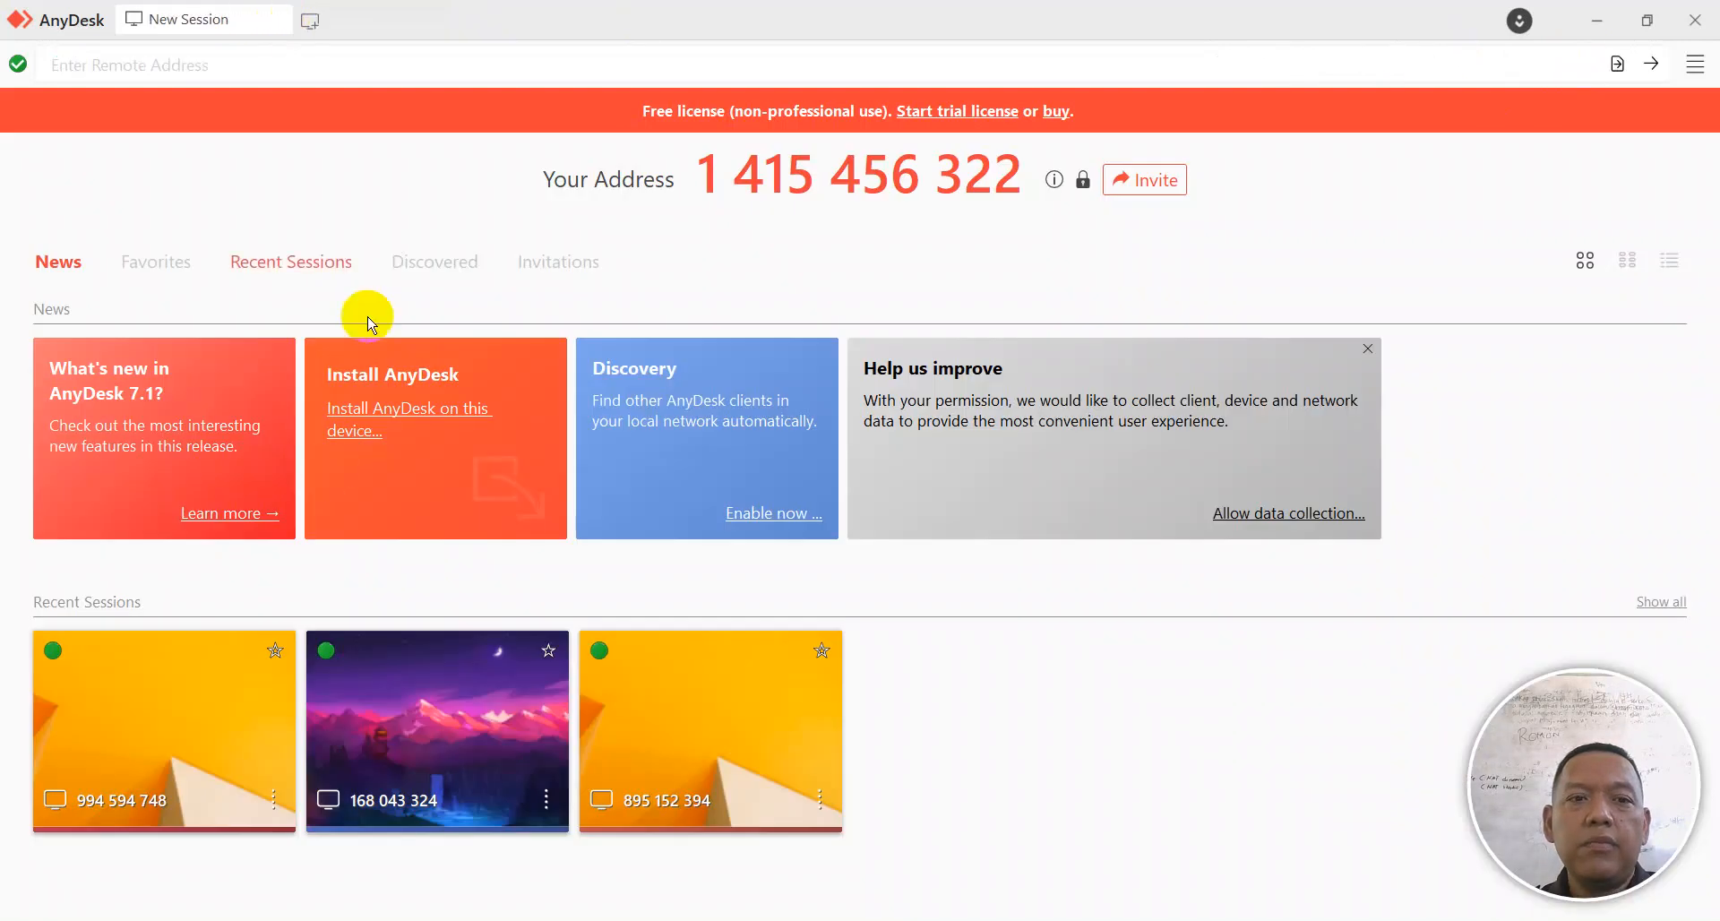
pyautogui.click(643, 751)
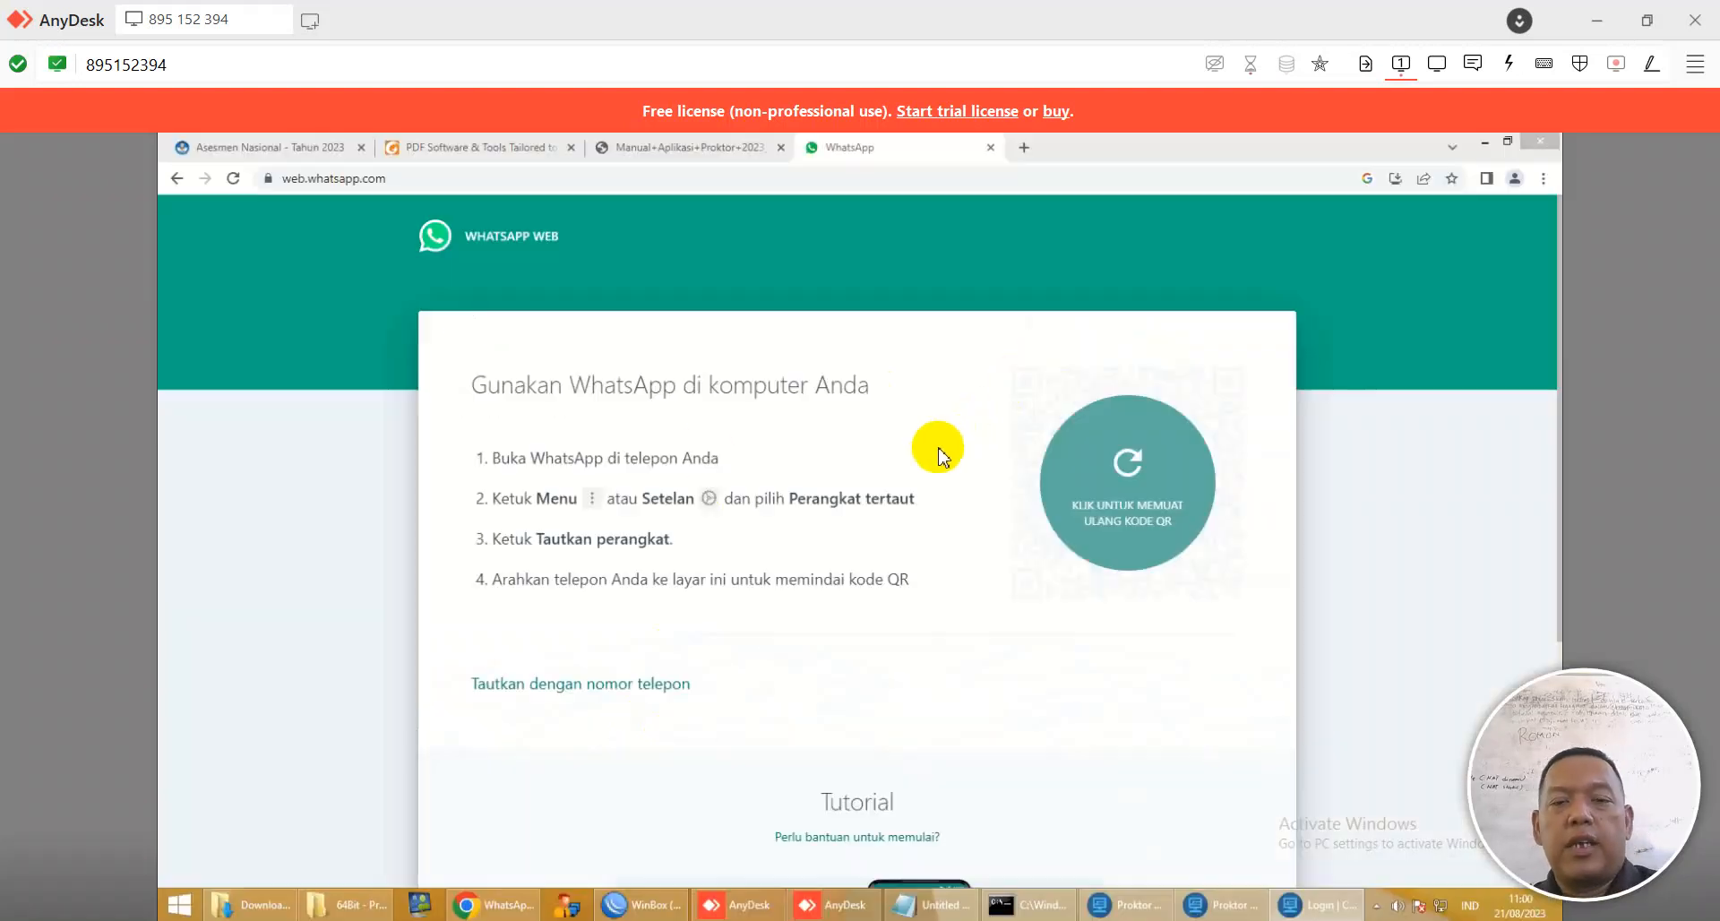
# Step: Copy the proctor ID from the remote Notepad and paste it into the ANBK ID Proktor field
pyautogui.click(853, 907)
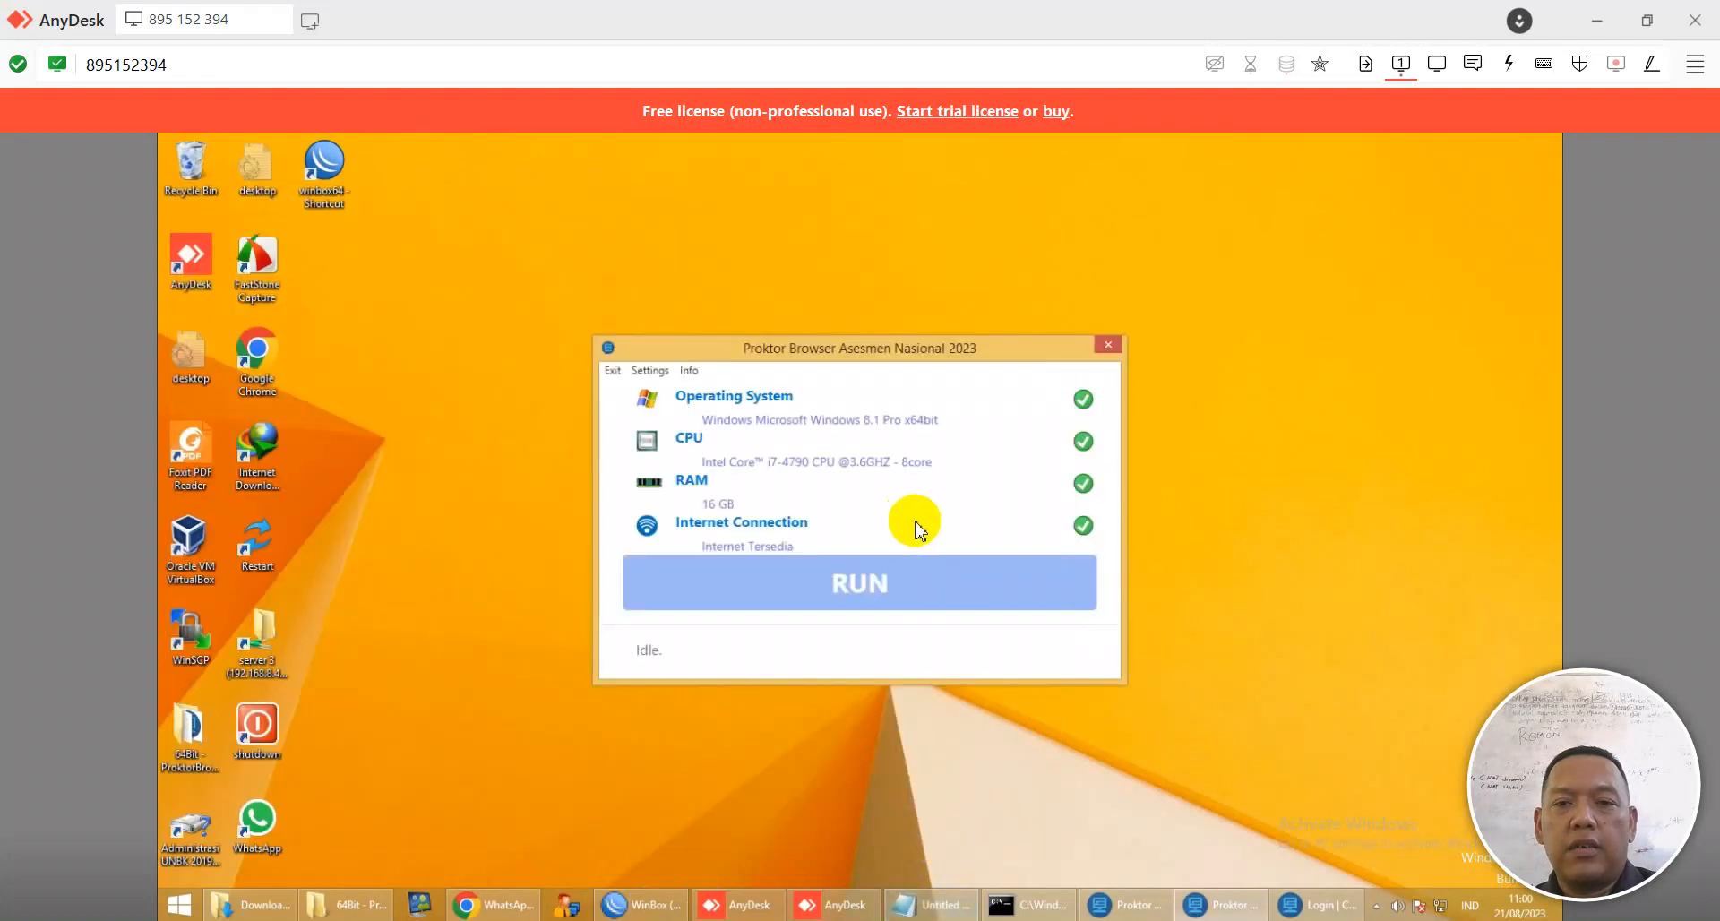
pyautogui.click(930, 905)
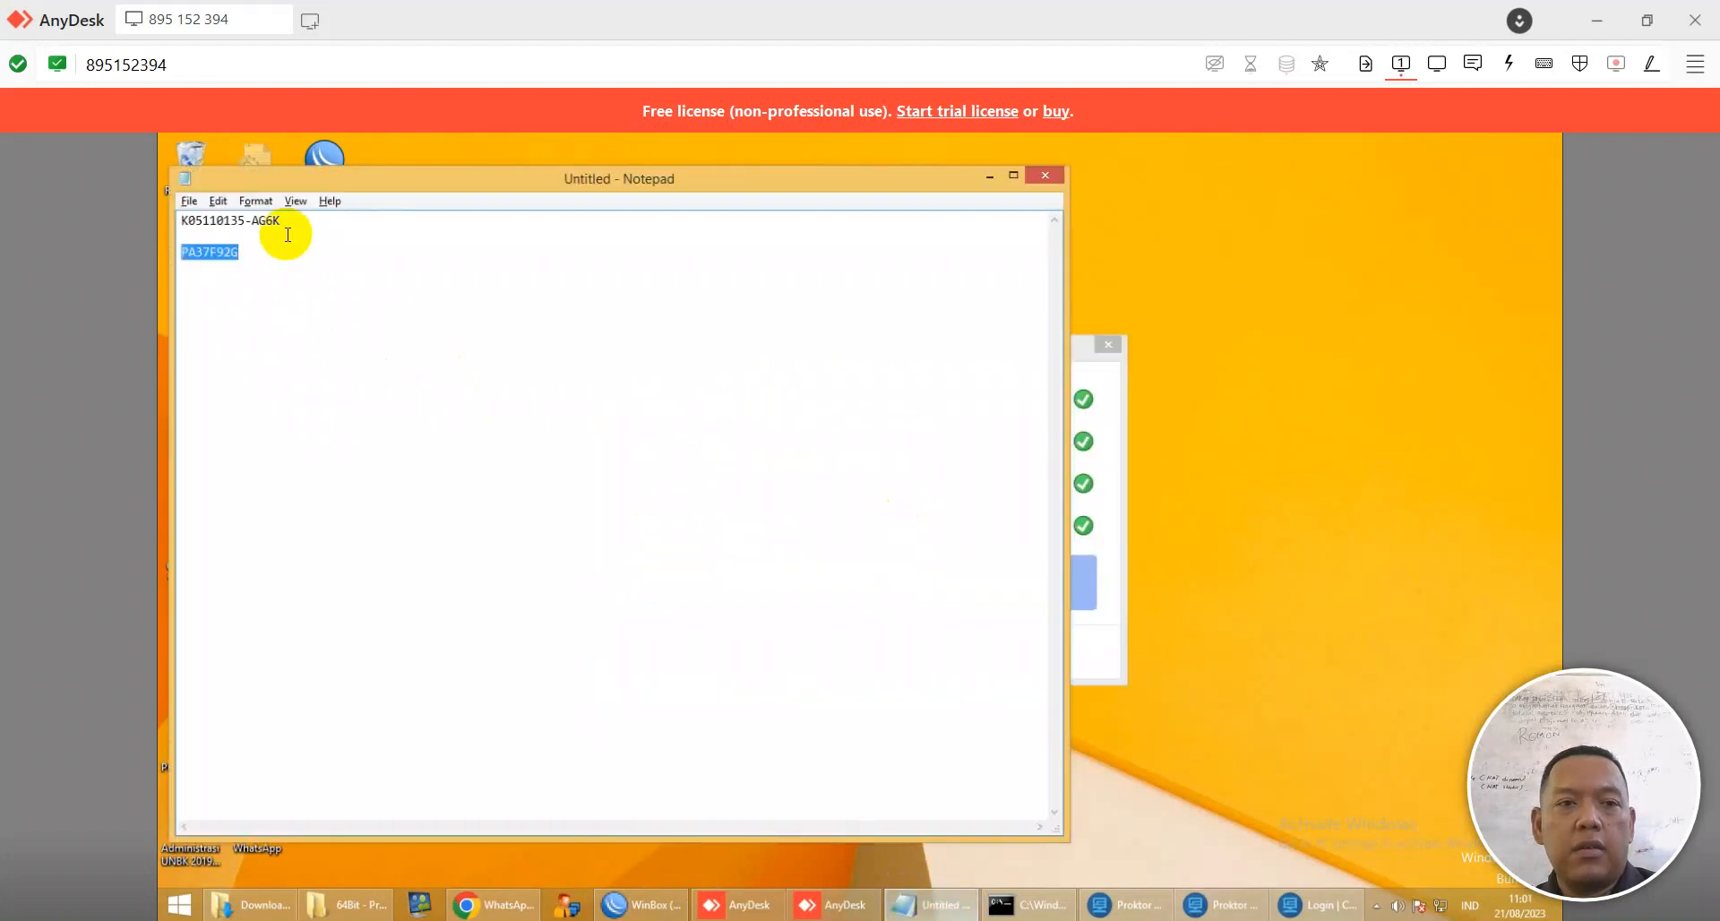
pyautogui.moveTo(280, 221); pyautogui.dragTo(103, 224)
pyautogui.hotkey('ctrl', 'c')
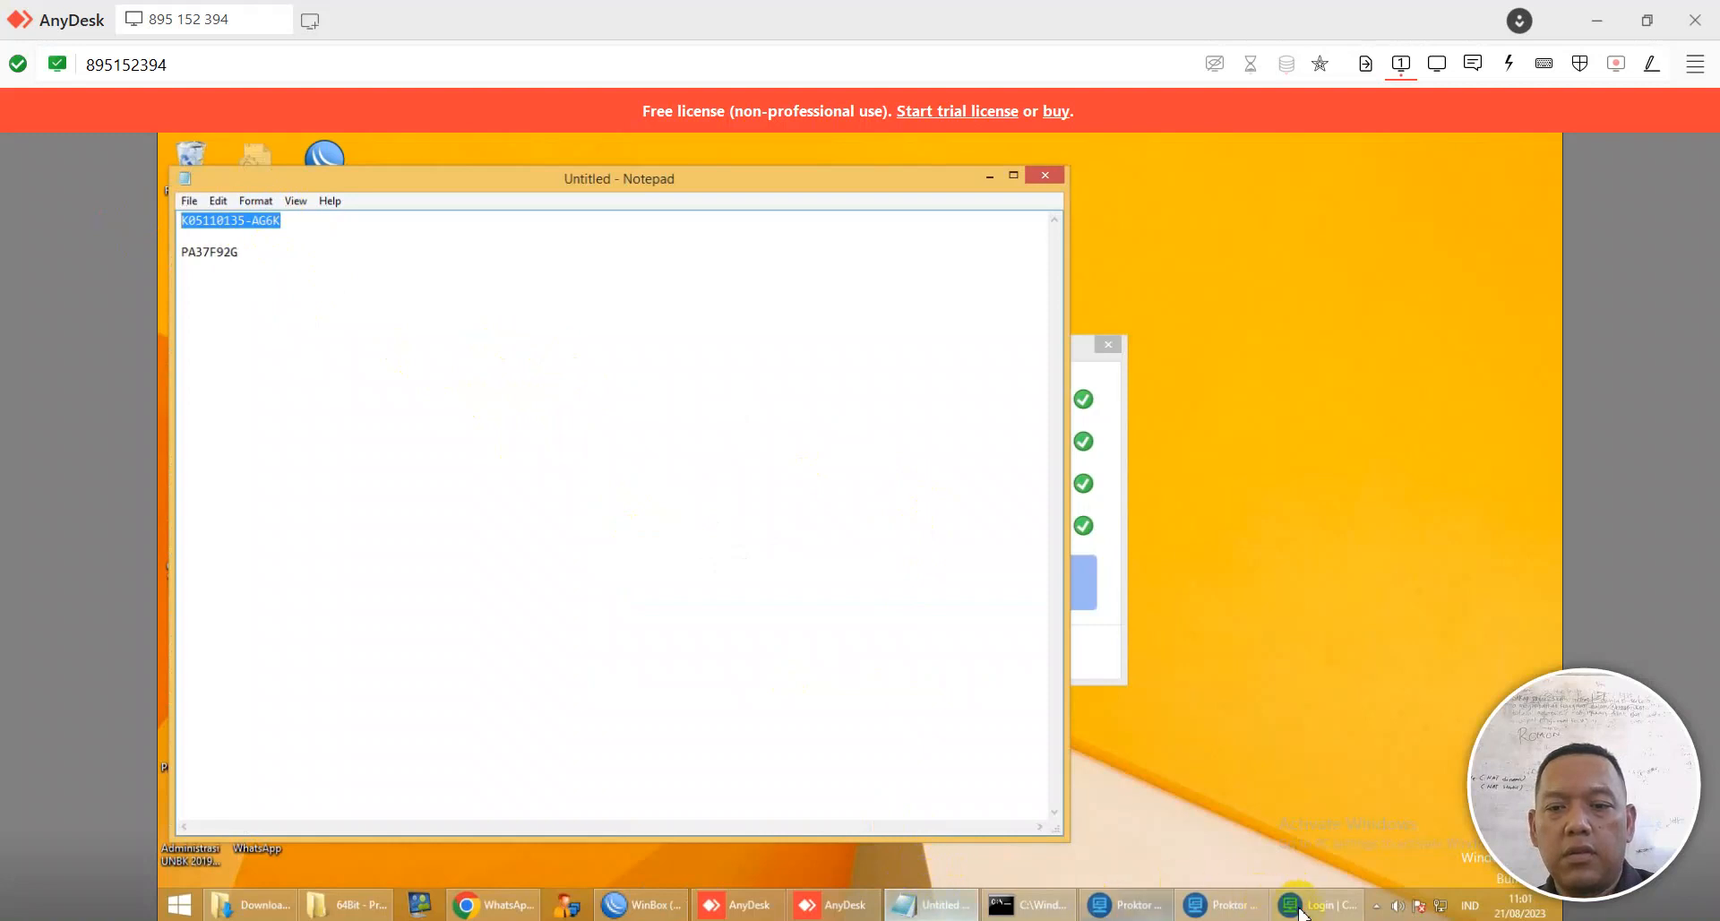
pyautogui.click(1210, 896)
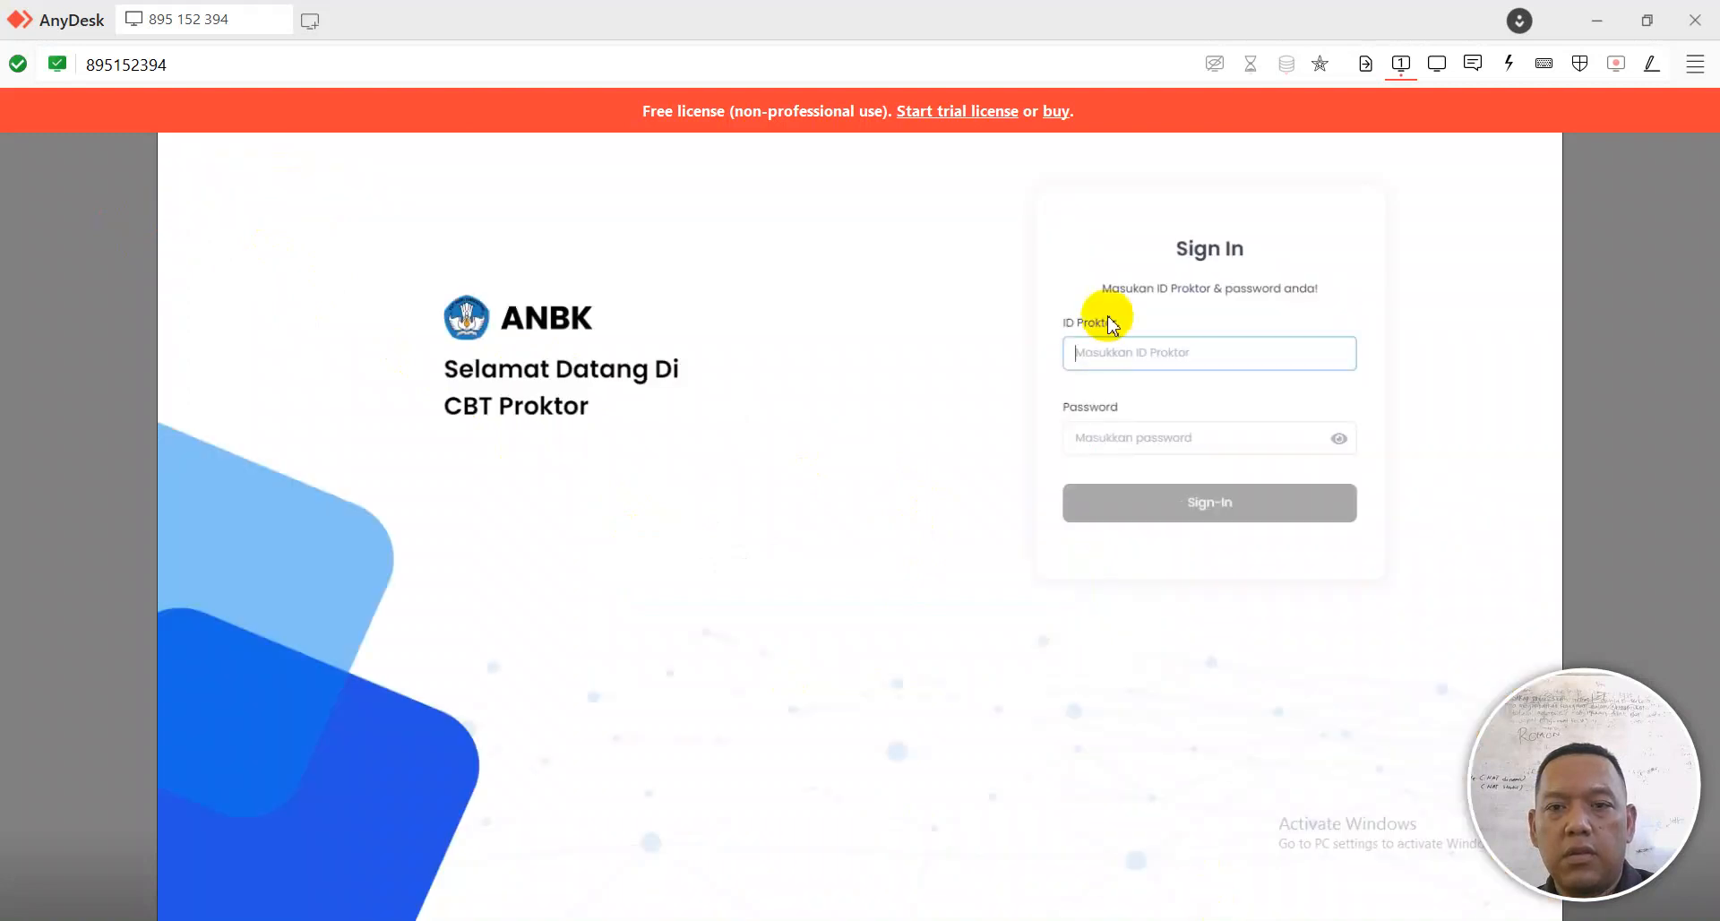
pyautogui.hotkey('ctrl', 'v')
pyautogui.click(1116, 436)
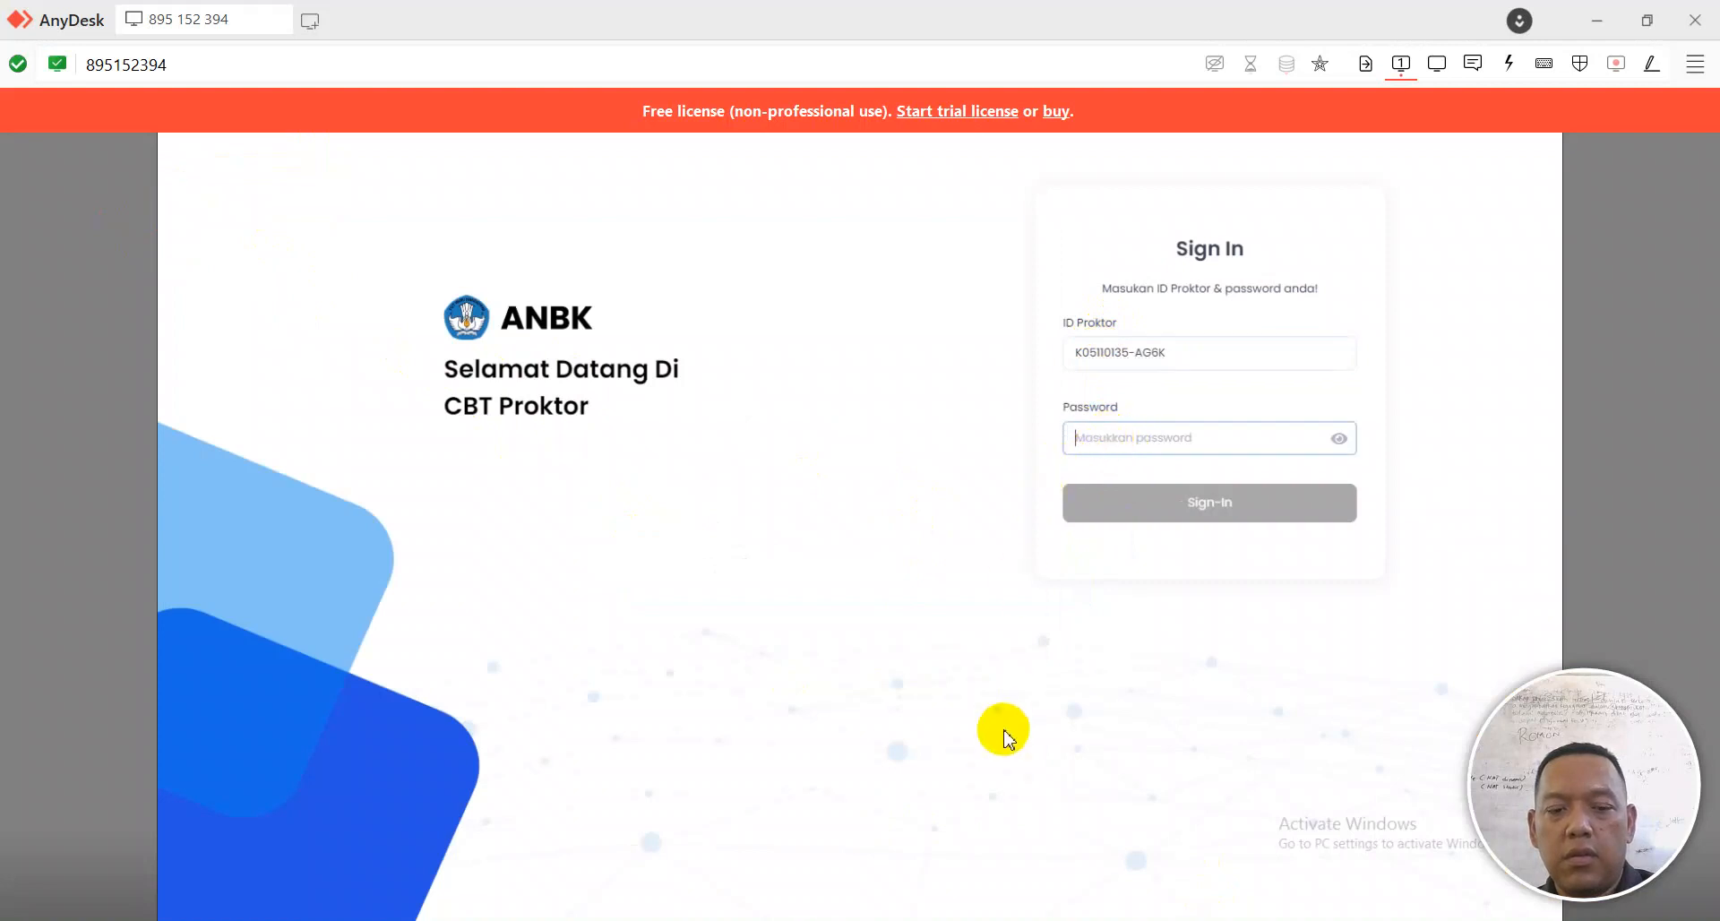
# Step: Copy the password from Notepad into the ANBK Password field and submit the sign-in
pyautogui.press('super+d')
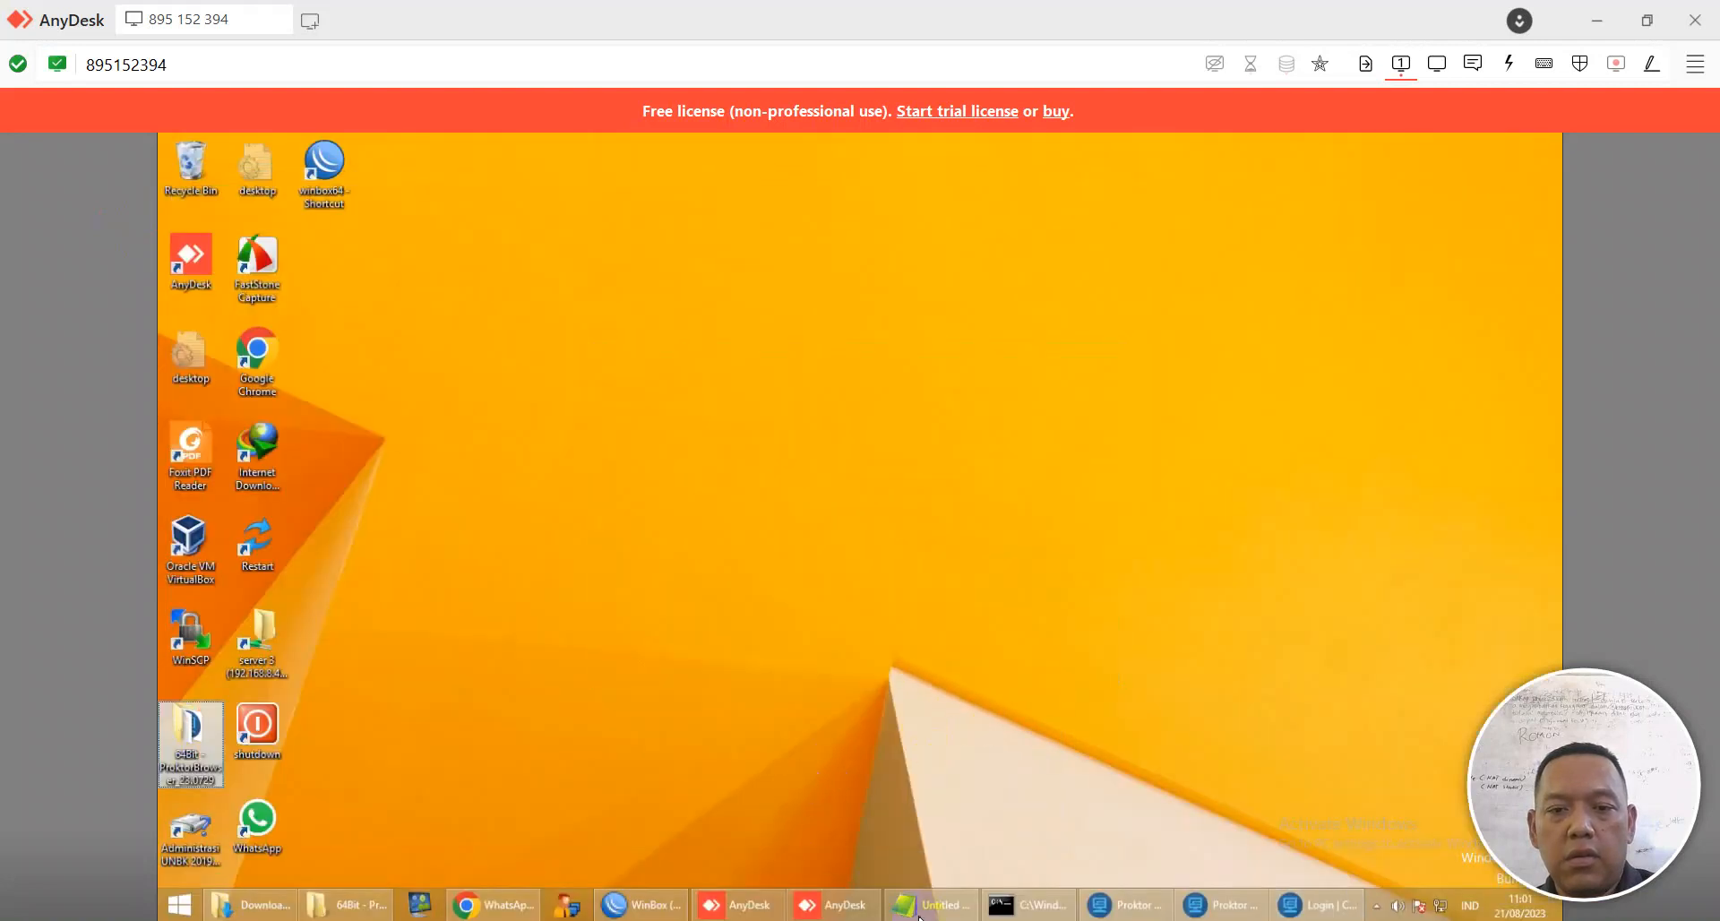
pyautogui.click(921, 915)
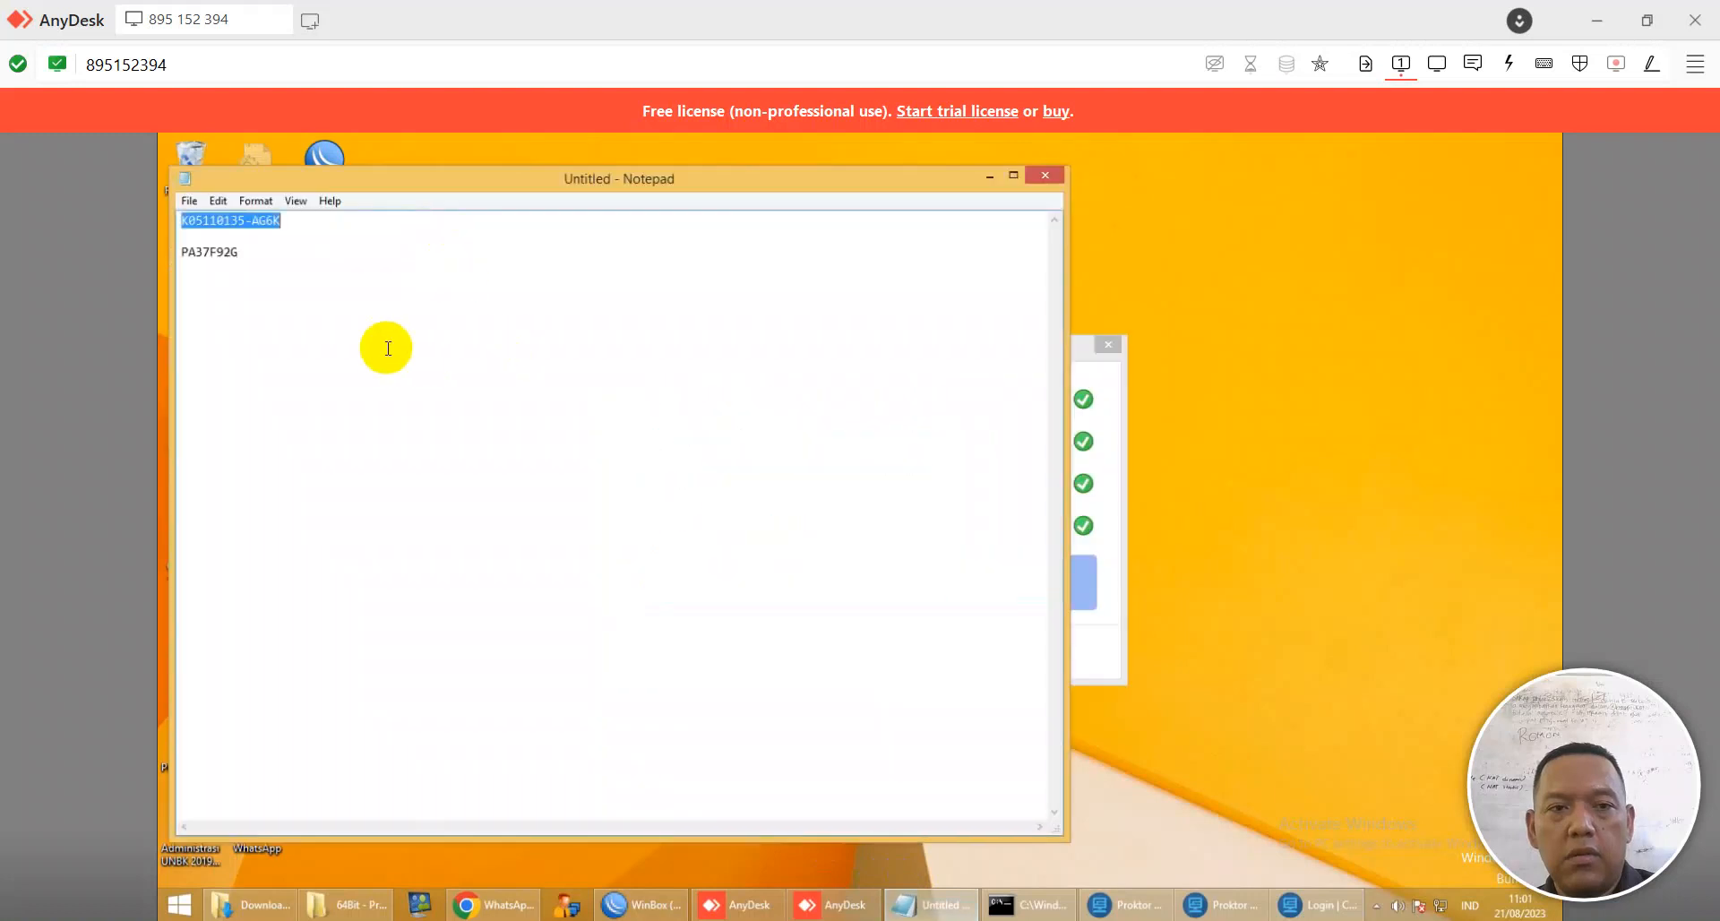
pyautogui.click(213, 253)
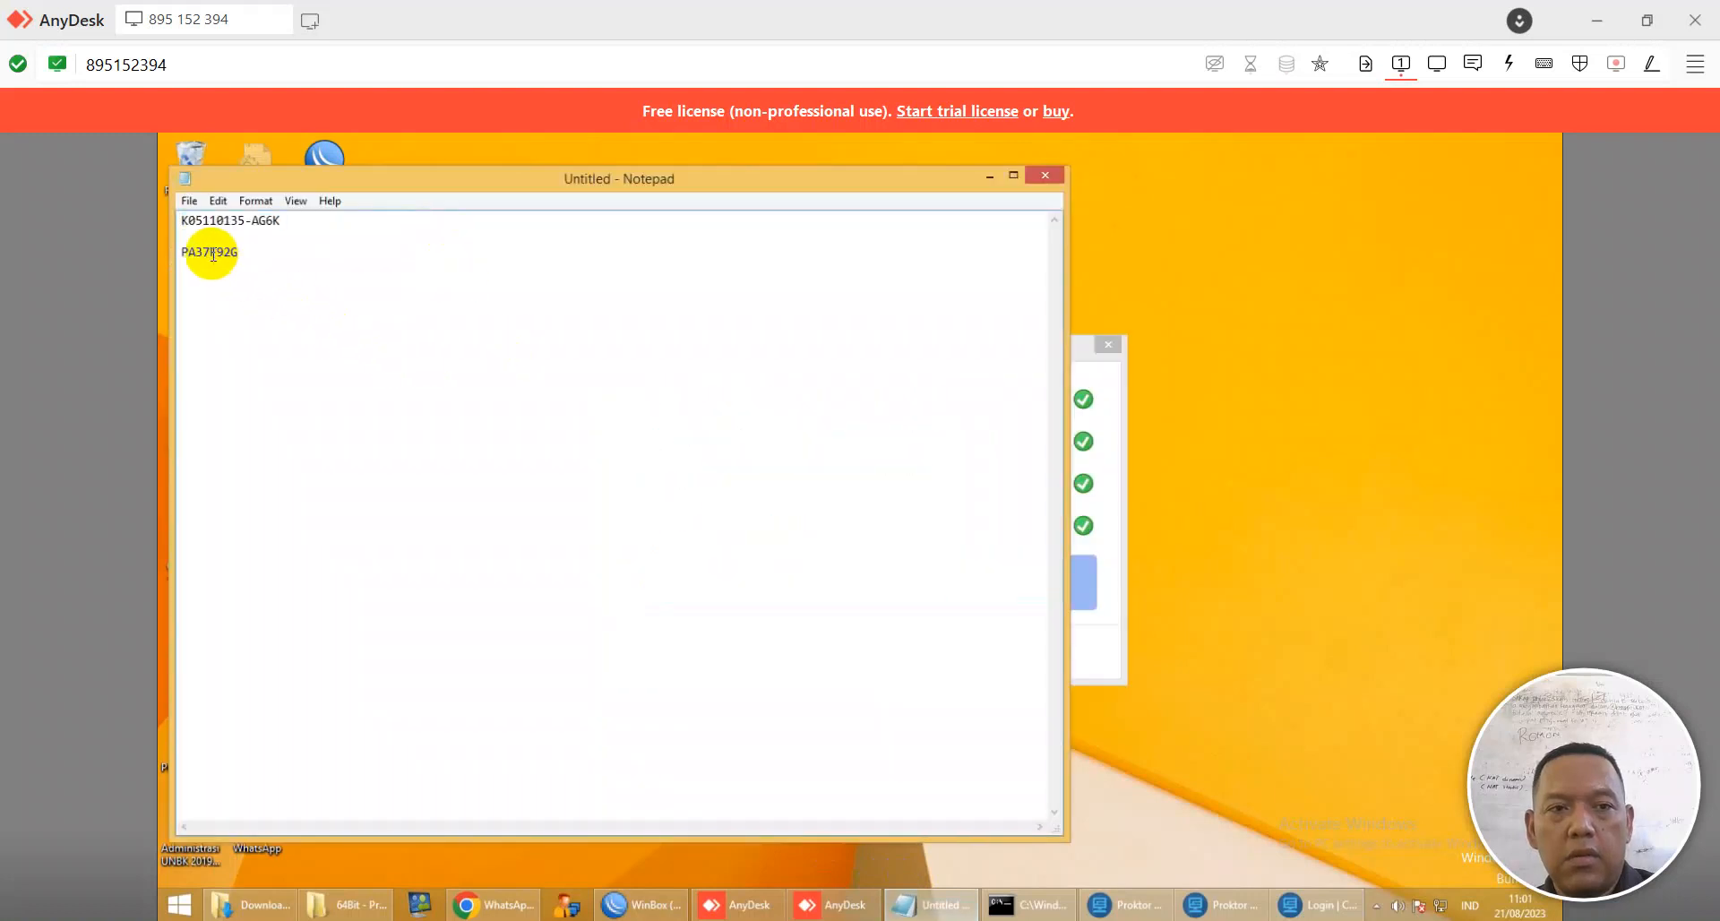
pyautogui.click(1315, 905)
pyautogui.hotkey('ctrl', 'v')
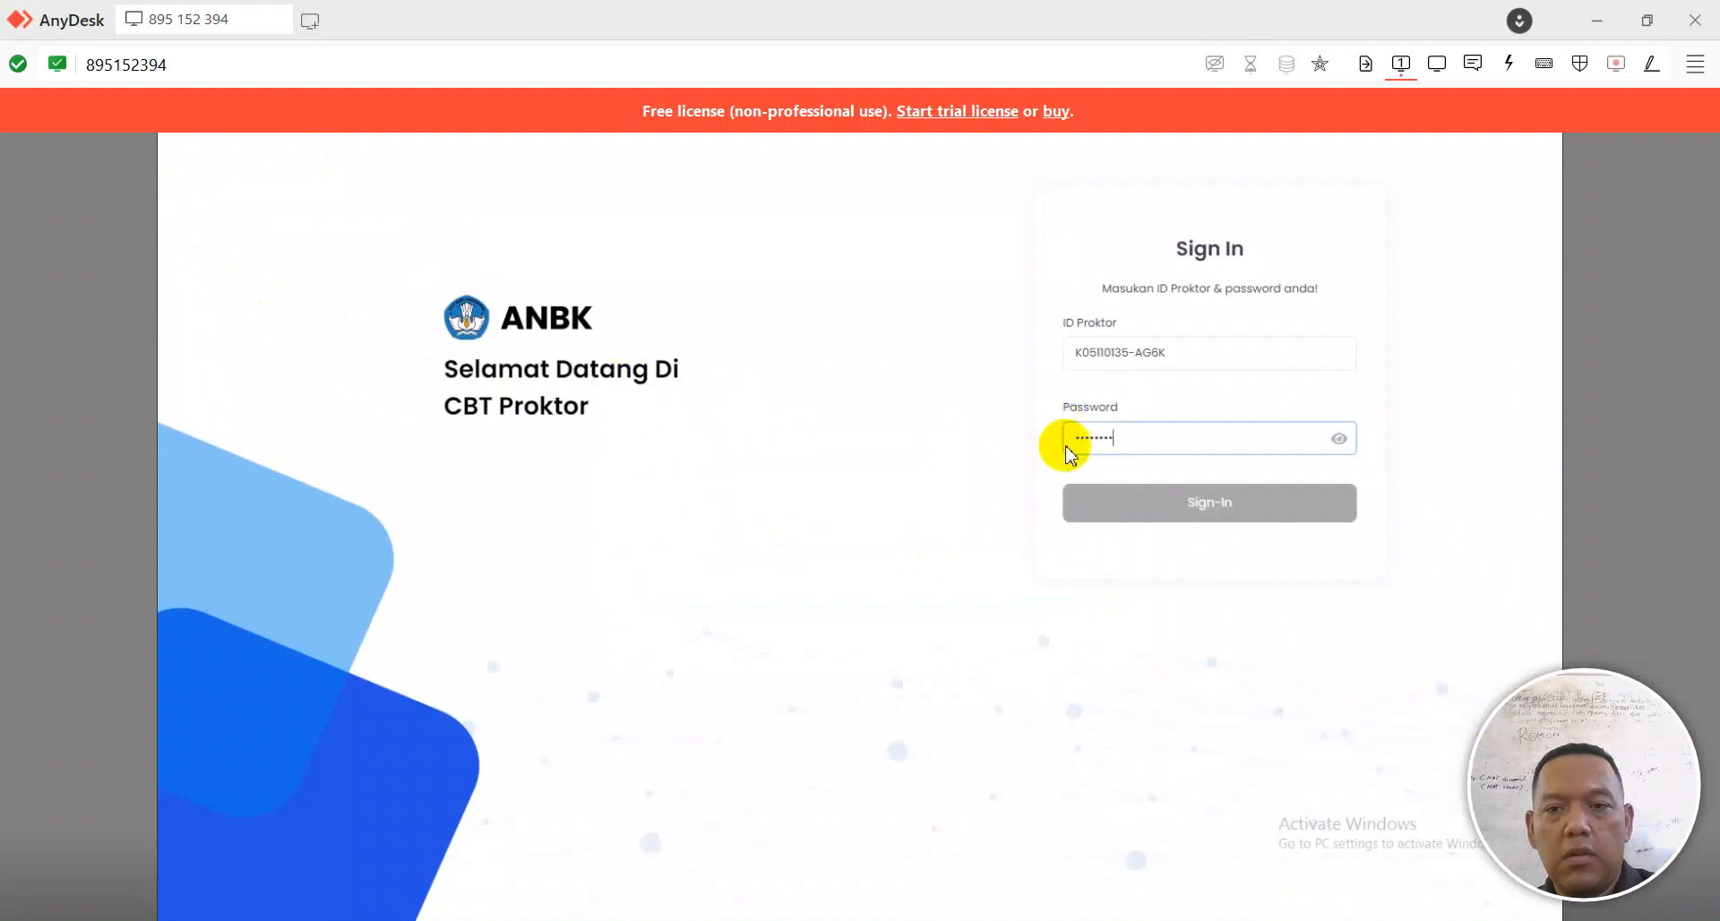
pyautogui.click(1134, 520)
pyautogui.click(1112, 503)
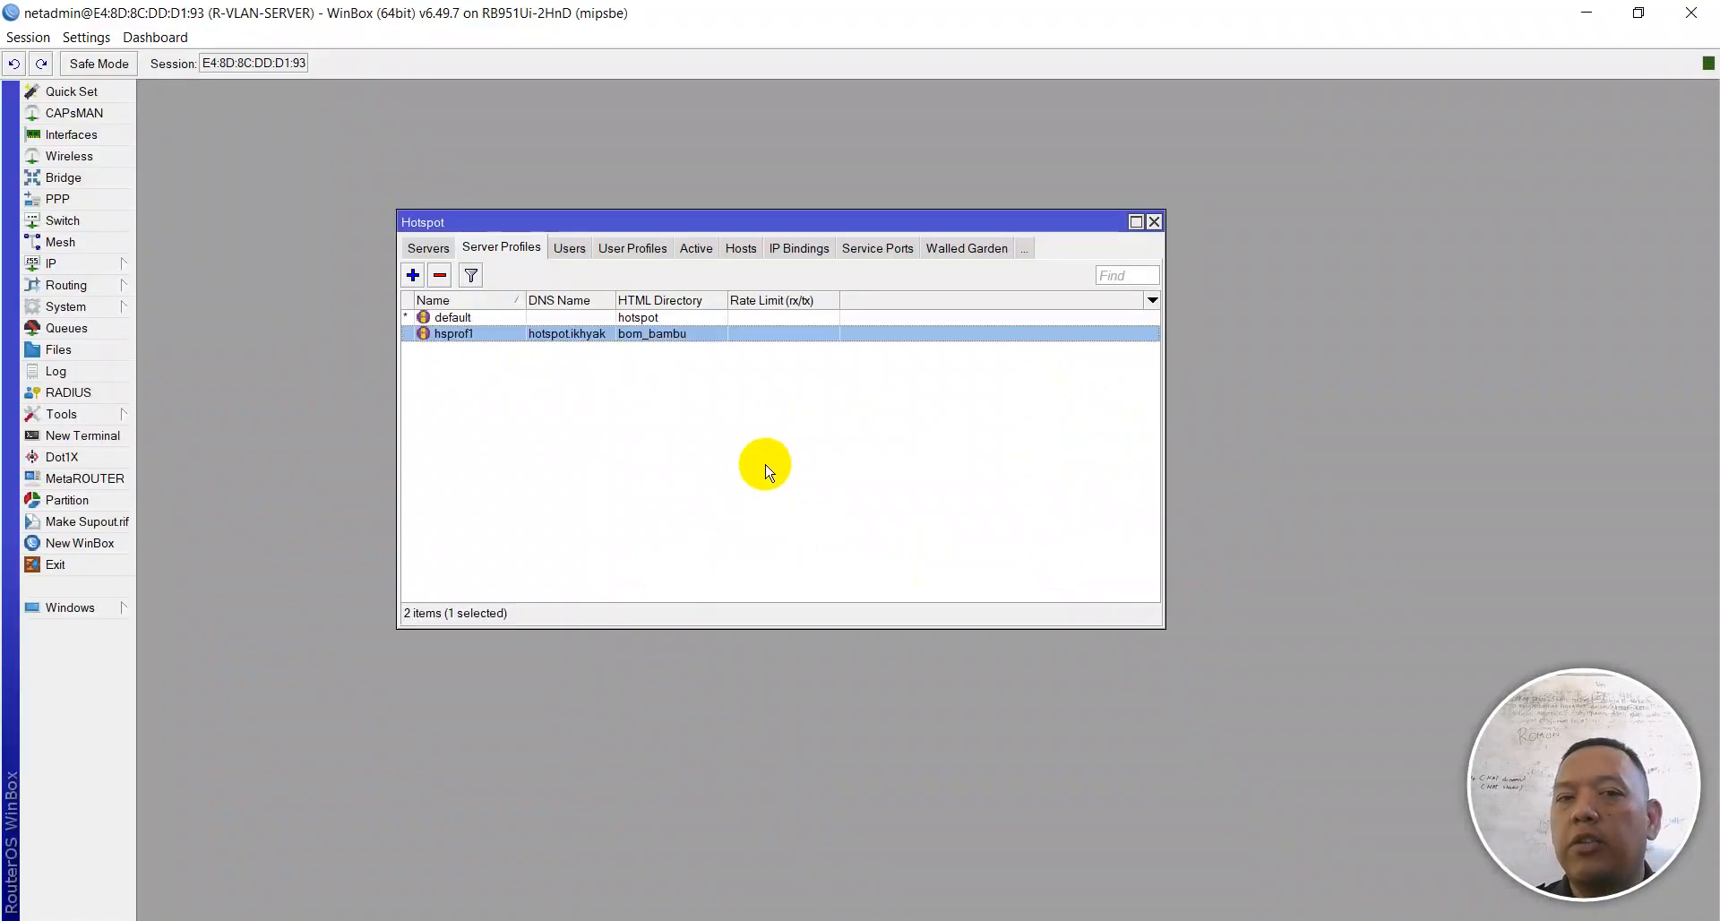
# Step: Switch to the exam PDF and scroll to task 14's Simple Queue limits (RTRW-WRL 512k, RTRW-WRD 2M)
pyautogui.hotkey('alt', 'Tab')
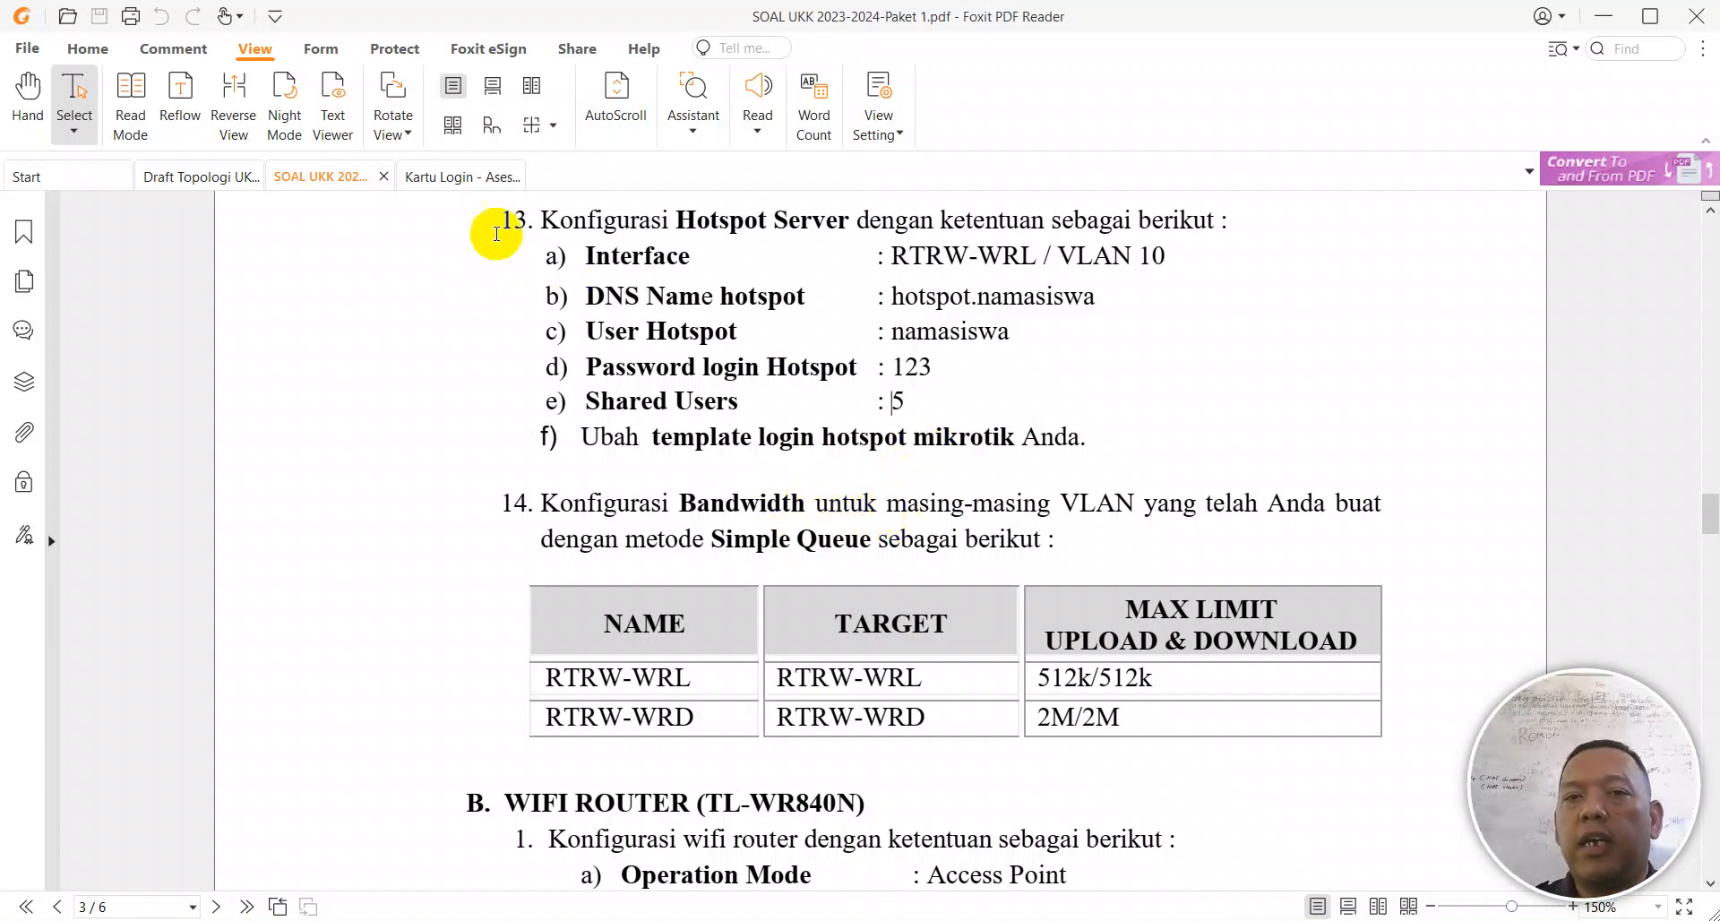
pyautogui.scroll(-3, 1205, 619)
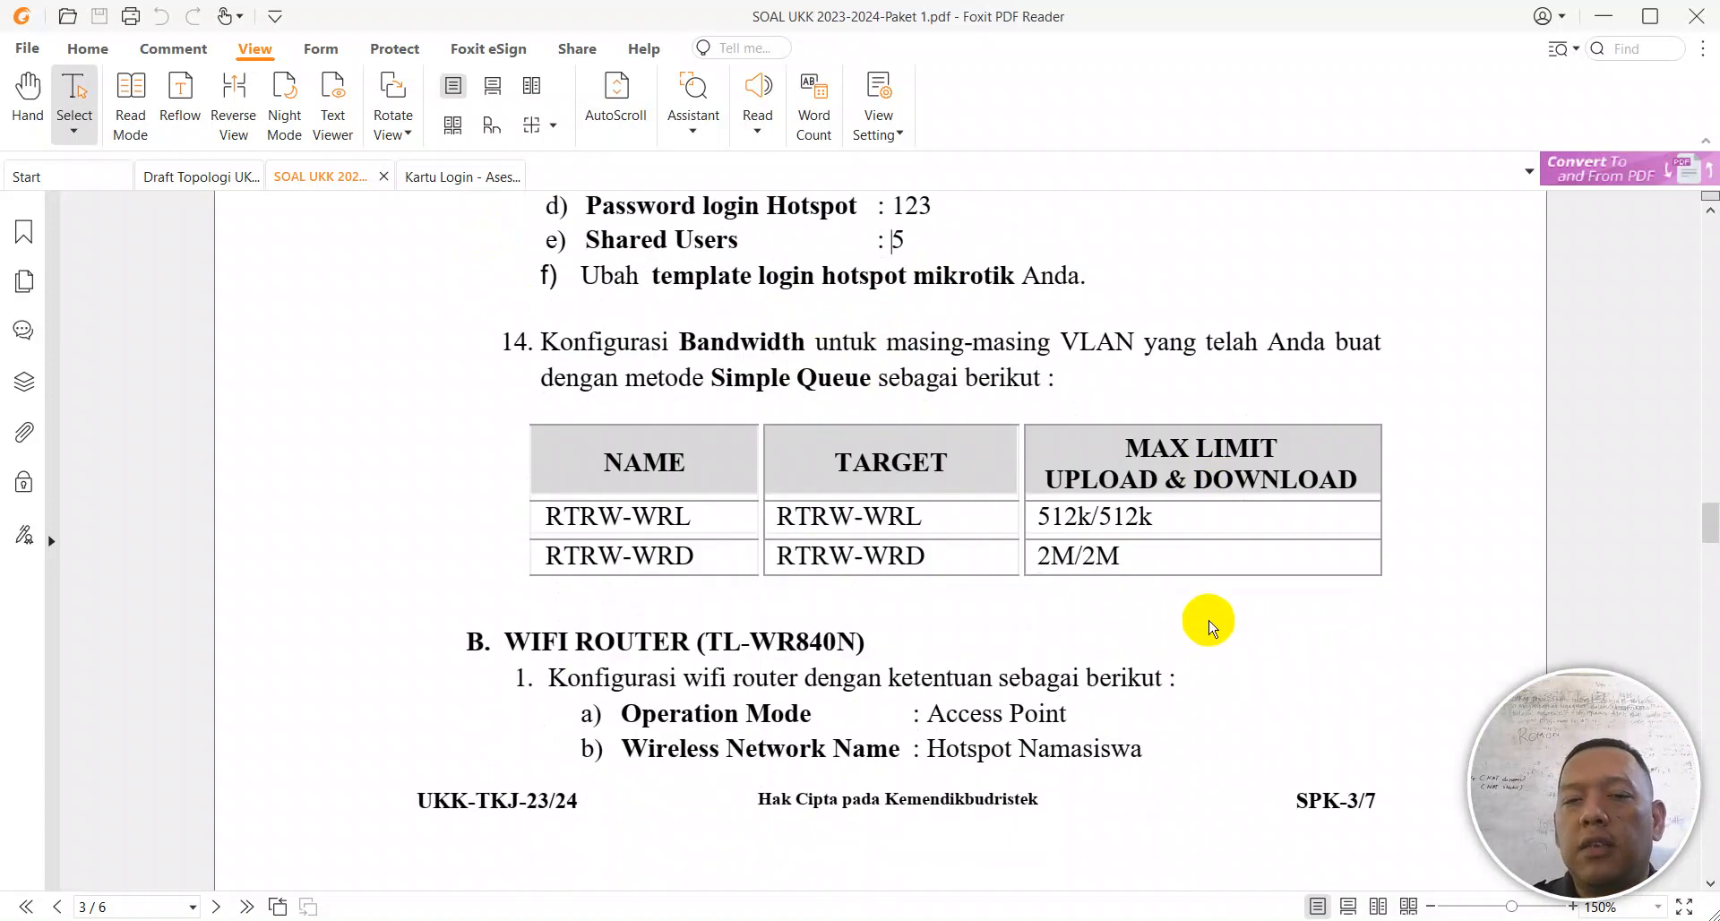